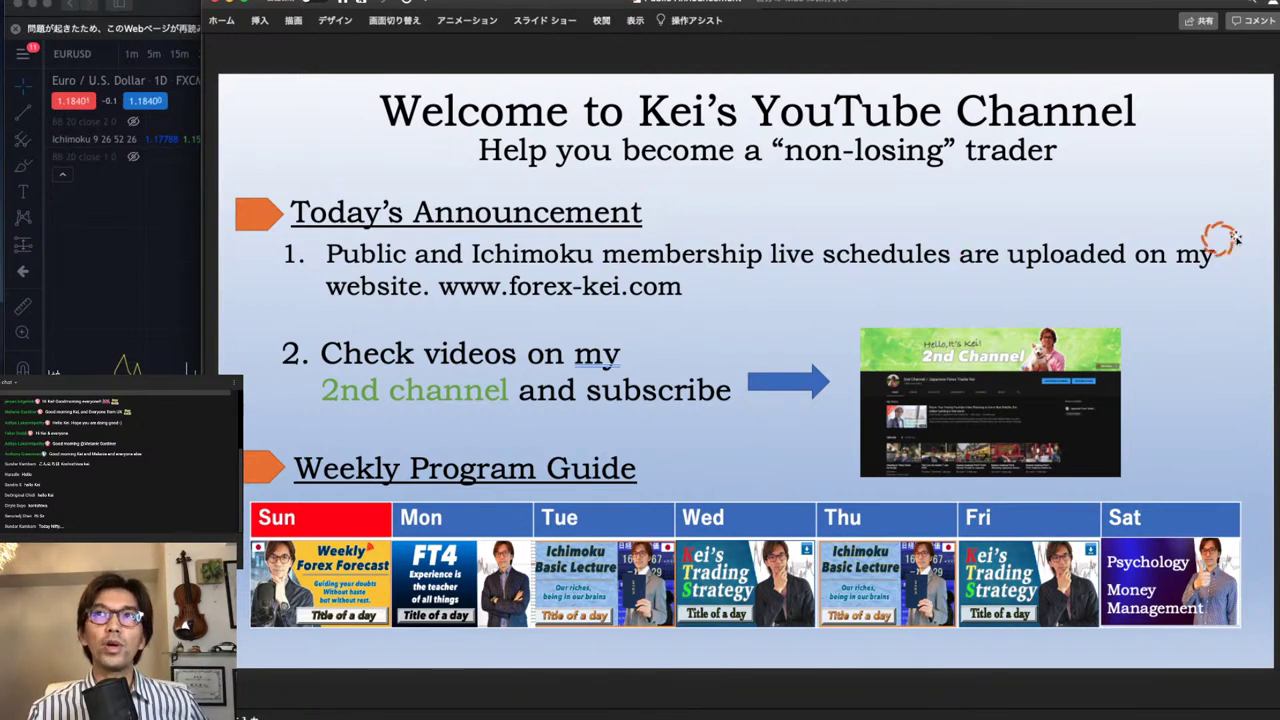
Deselect the Today's Announcement text box and advance to the My Services slide
click(1247, 189)
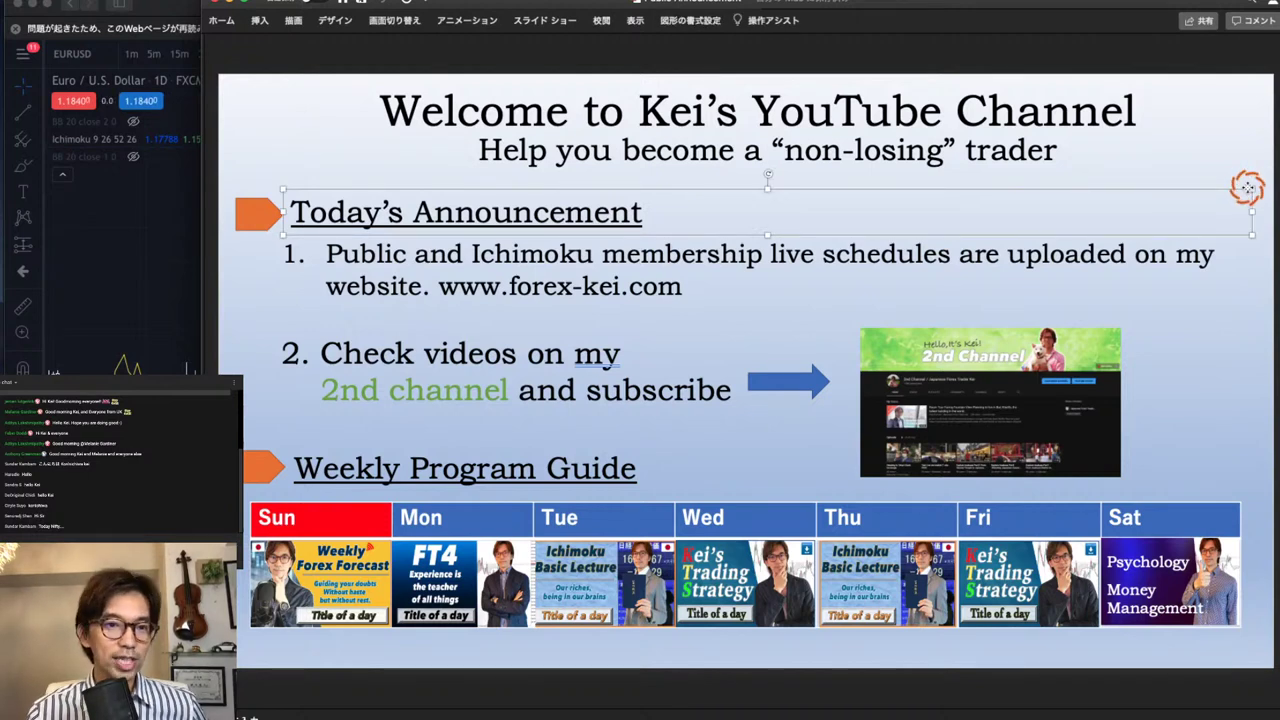
click(1231, 151)
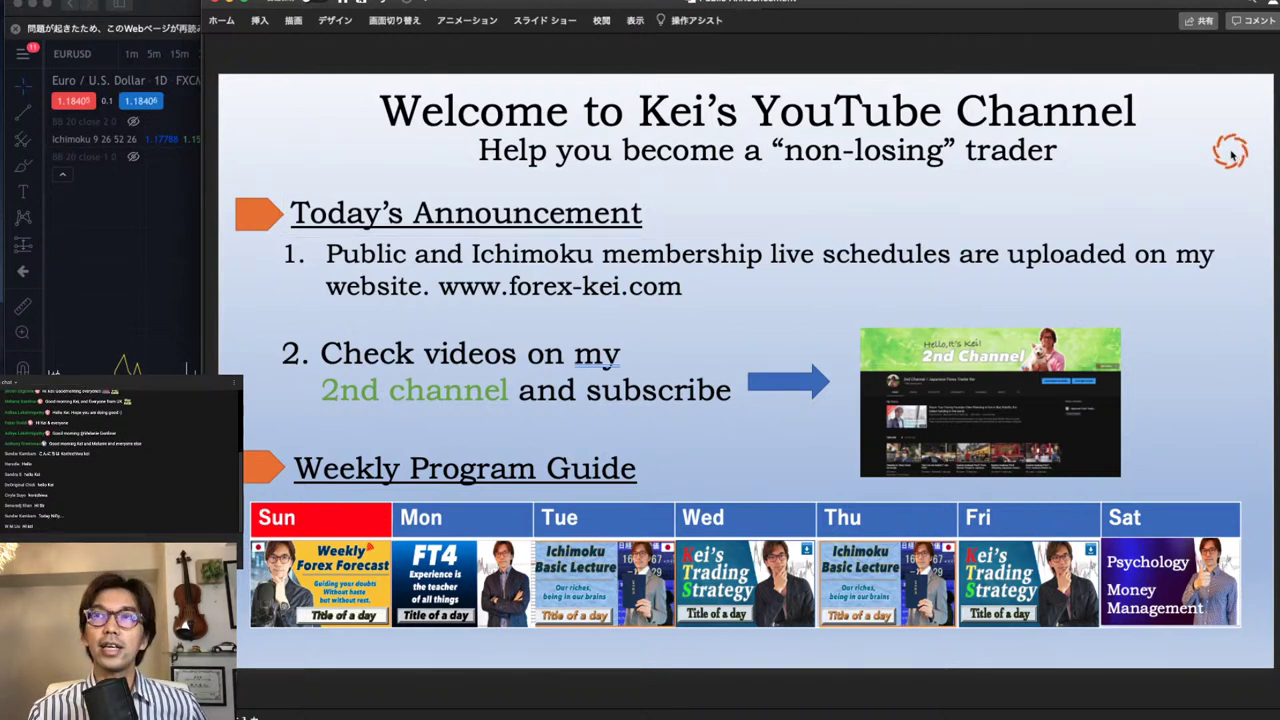
key(Page_Down)
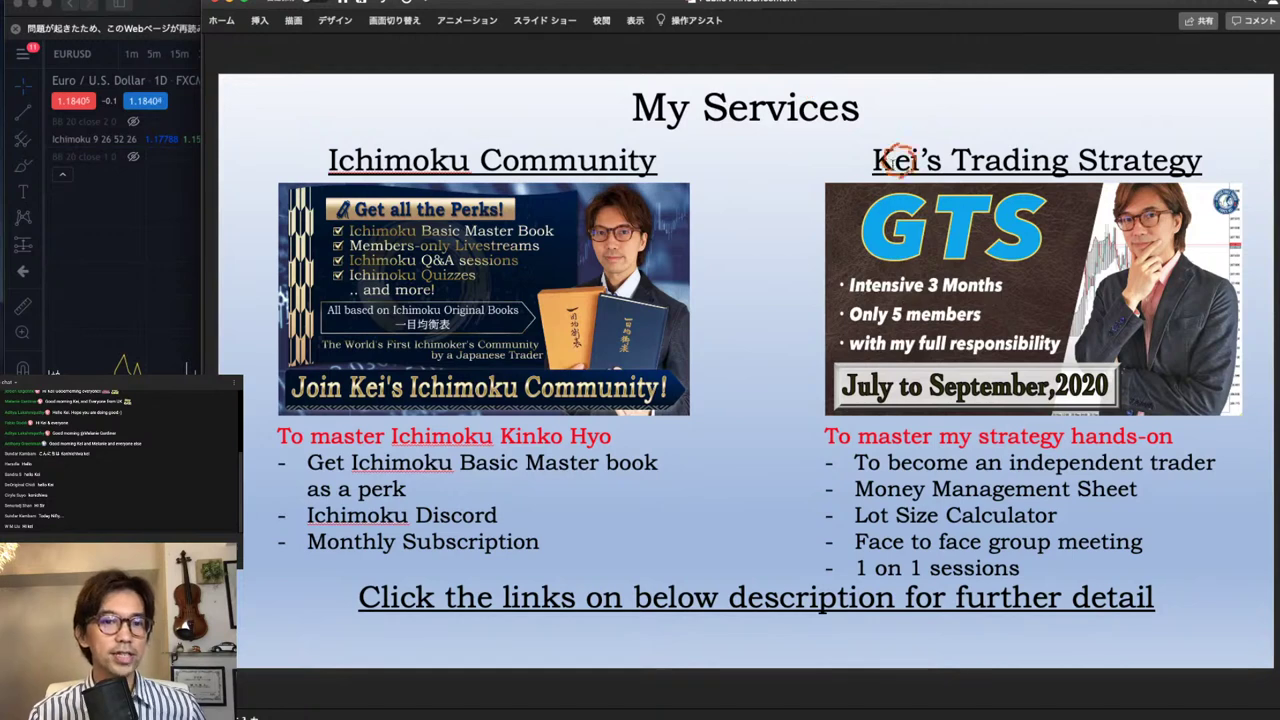
Deselect the Ichimoku Community image and advance to slide 3, the Disclaimer
click(632, 268)
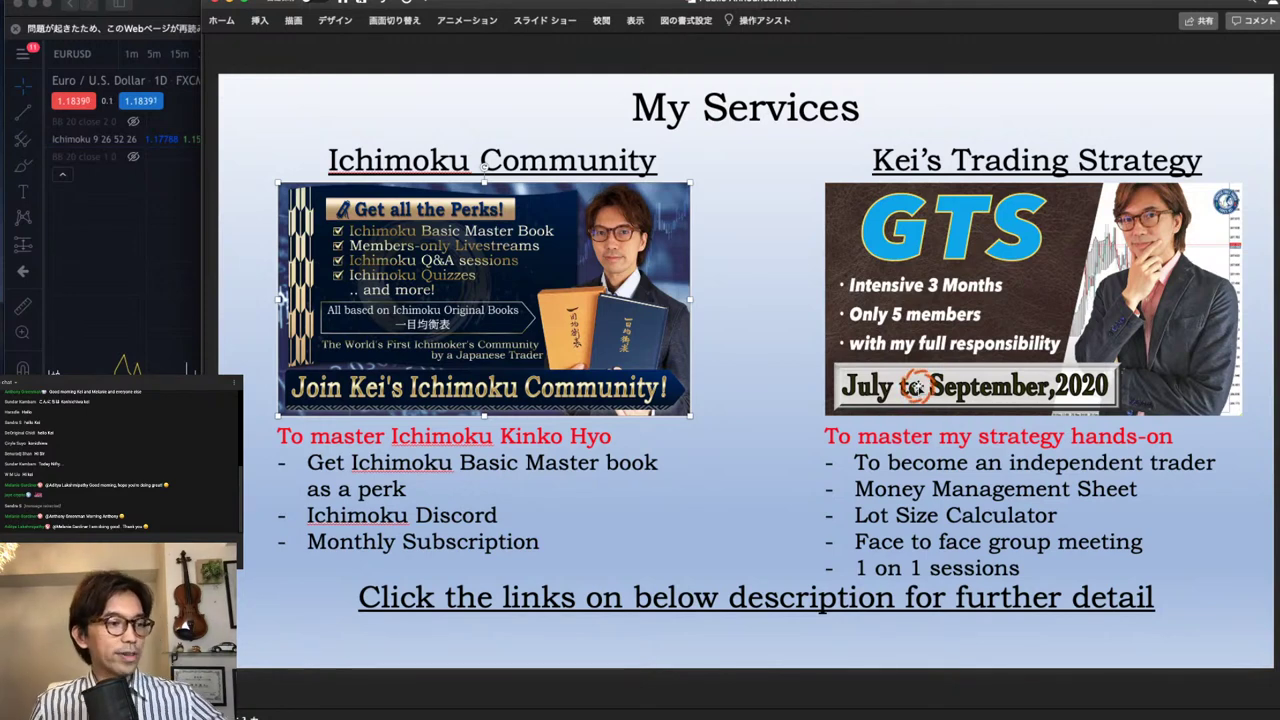
click(1229, 583)
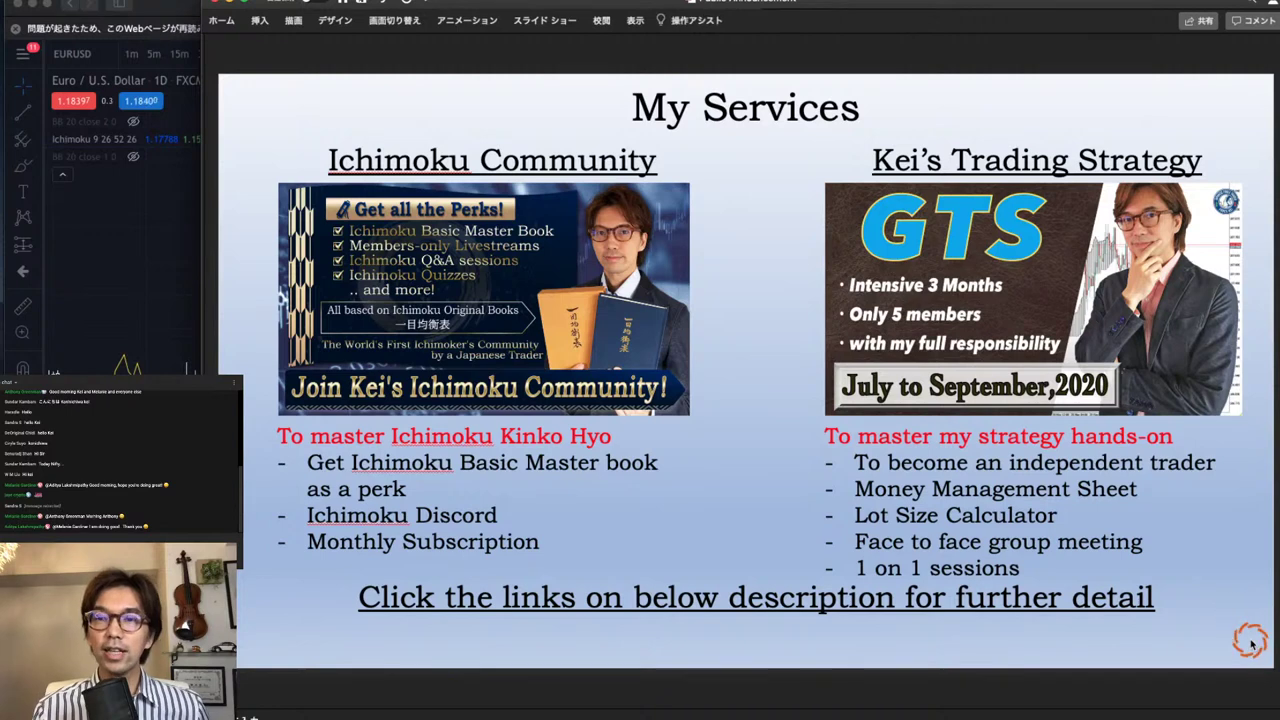
key(Page_Down)
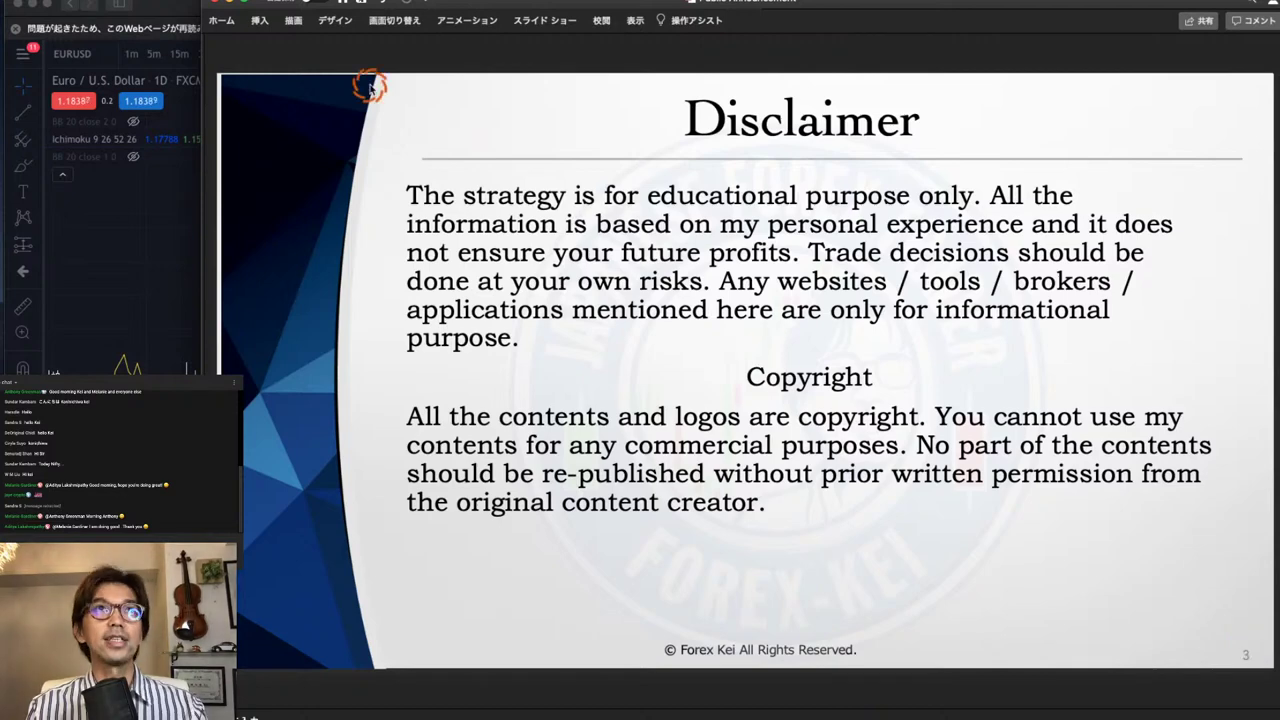
Exit the full-screen PowerPoint slides to reveal the TradingView EURUSD daily Ichimoku chart
click(247, 4)
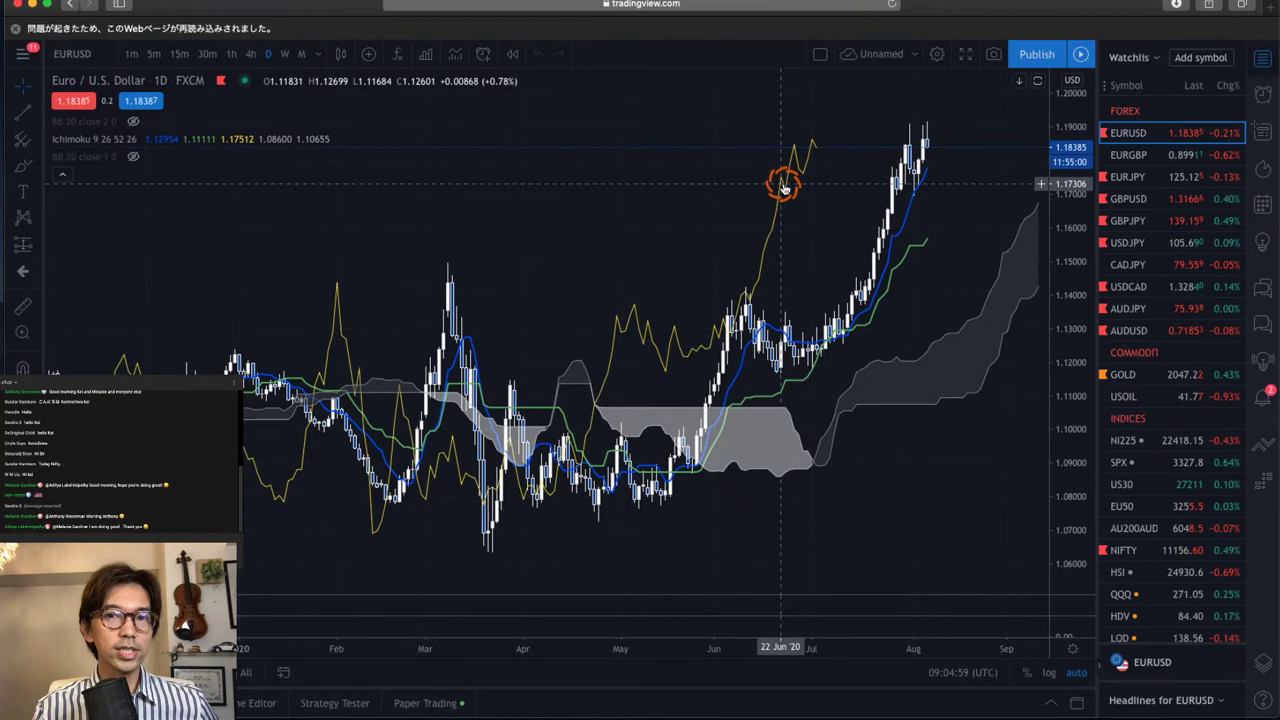
drag(949, 14, 903, 9)
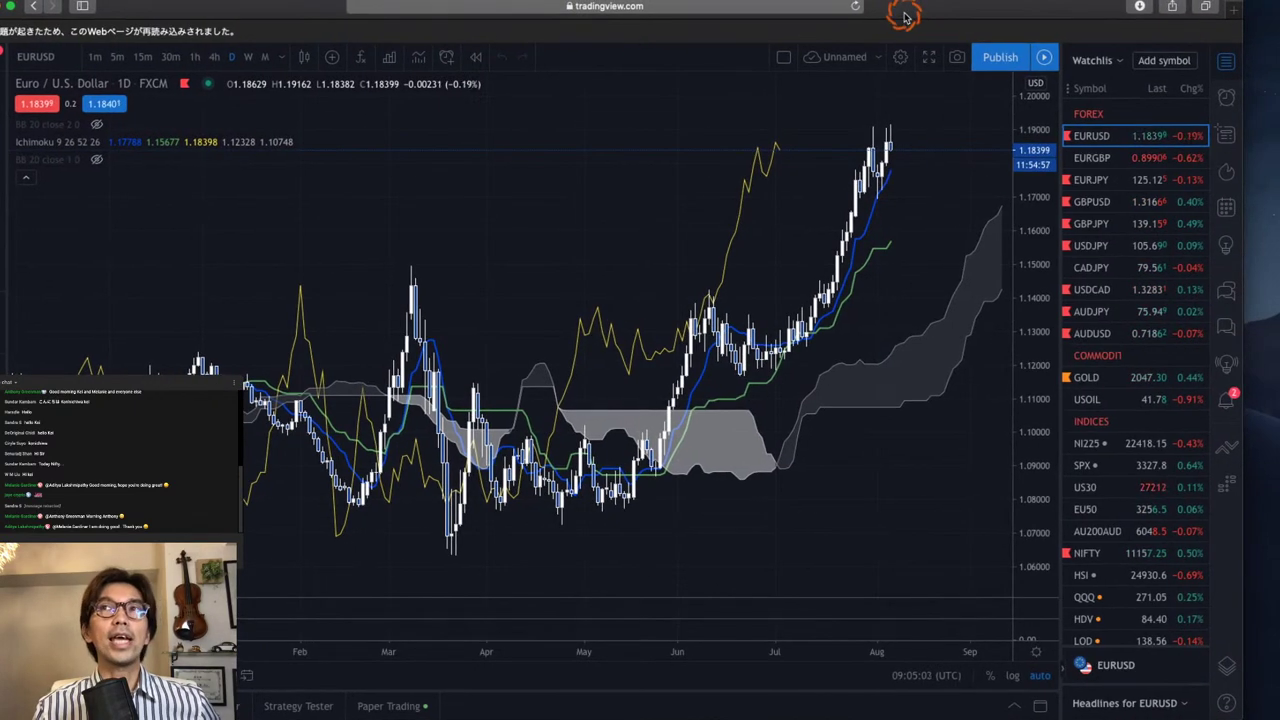
drag(988, 12, 1022, 8)
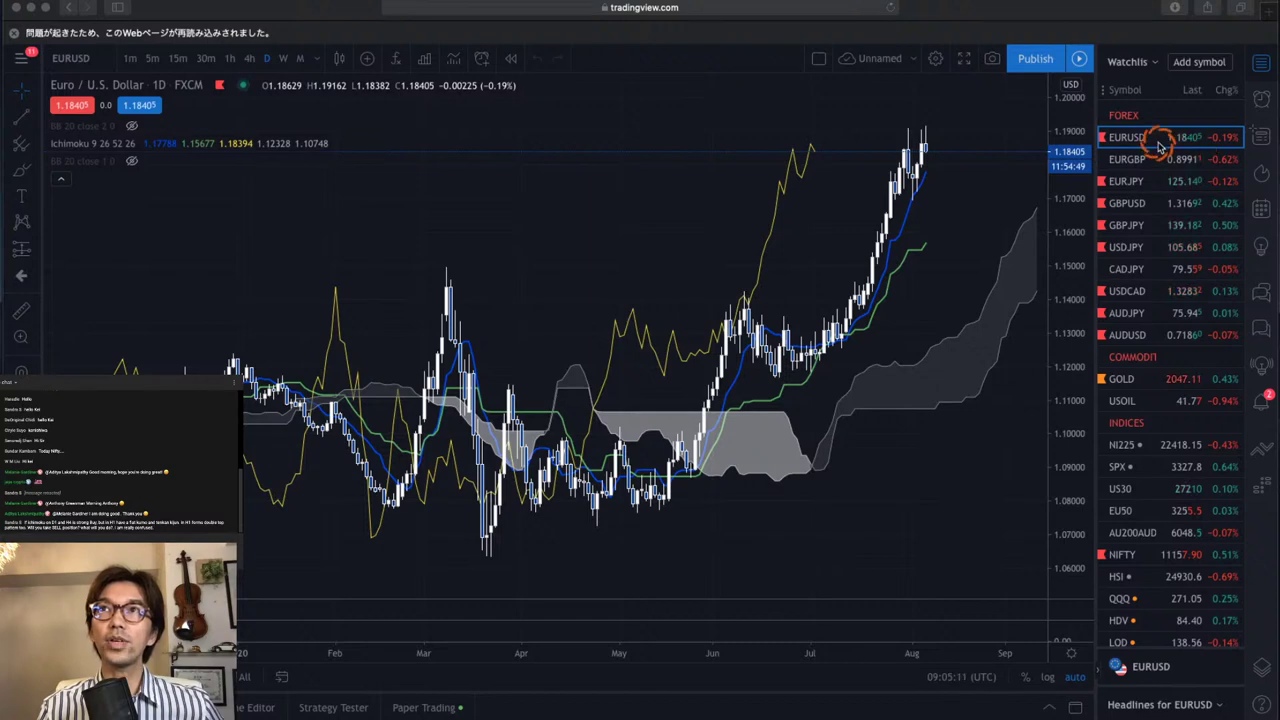
Cycle the watchlist through GBPJPY, USDJPY, USDCAD and AUDJPY to the AUDUSD daily chart
click(1150, 203)
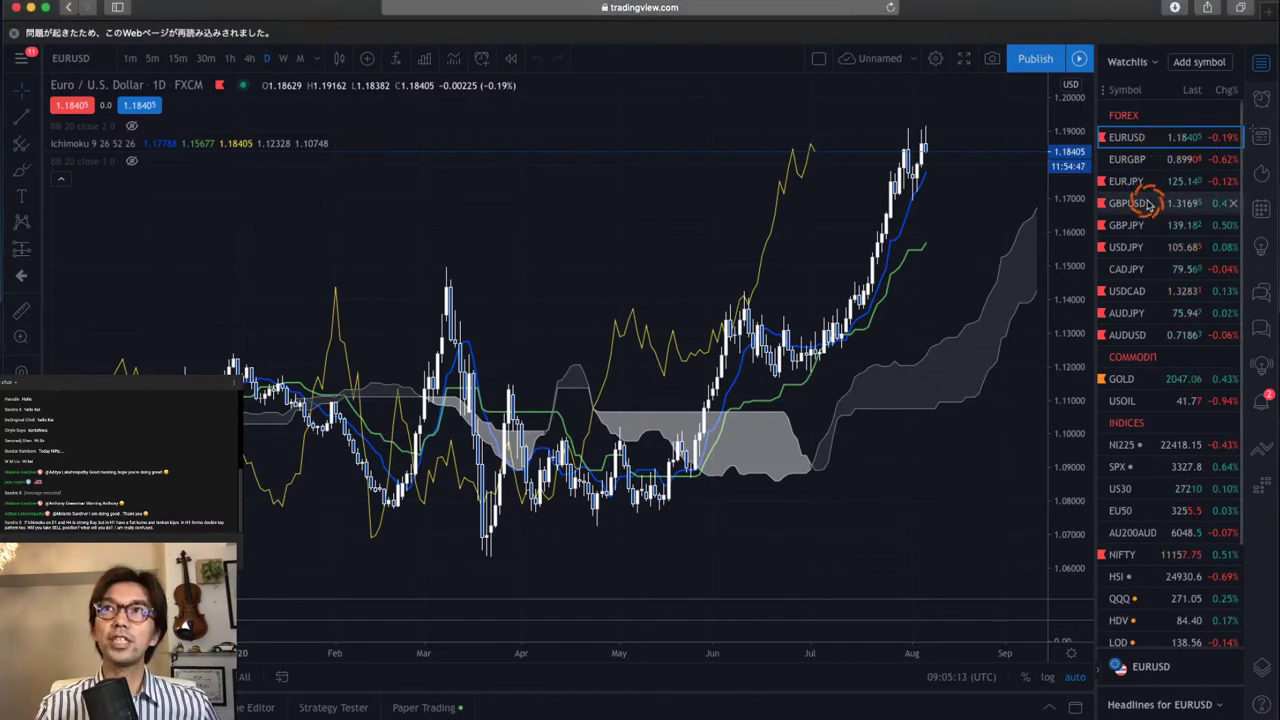
key(Down)
key(Down)
key(Down)
key(Down)
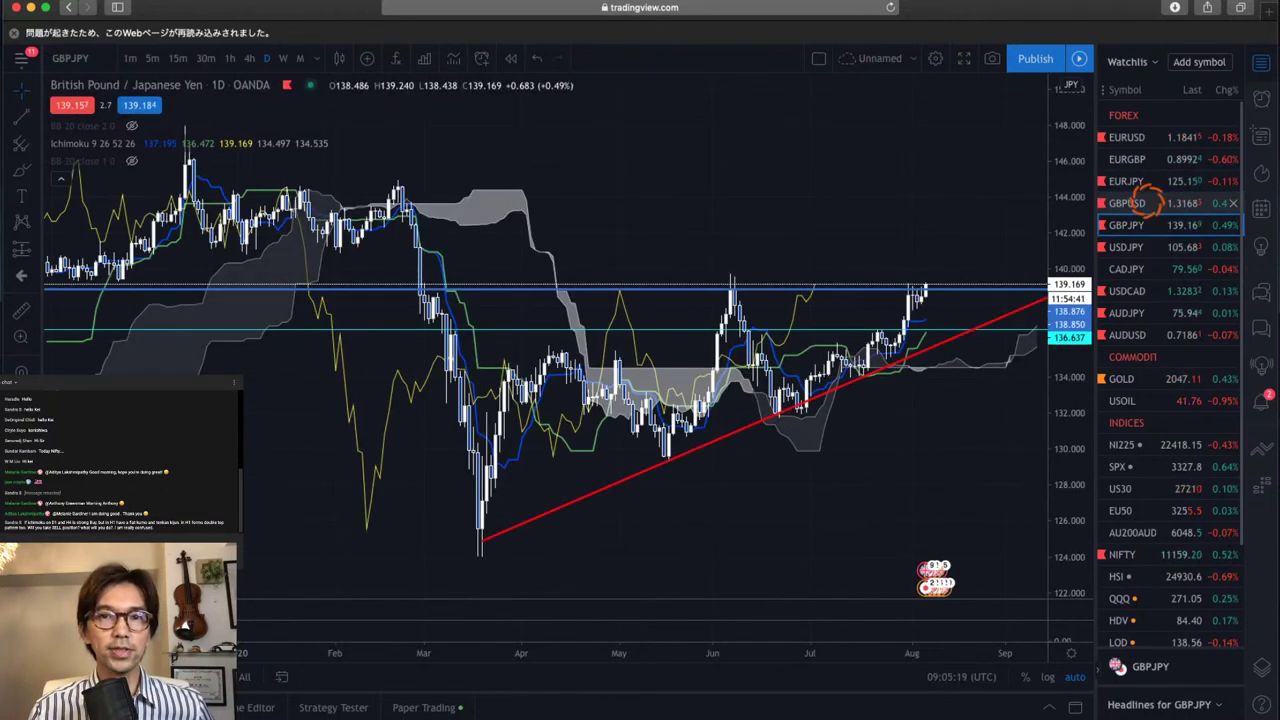
key(Down)
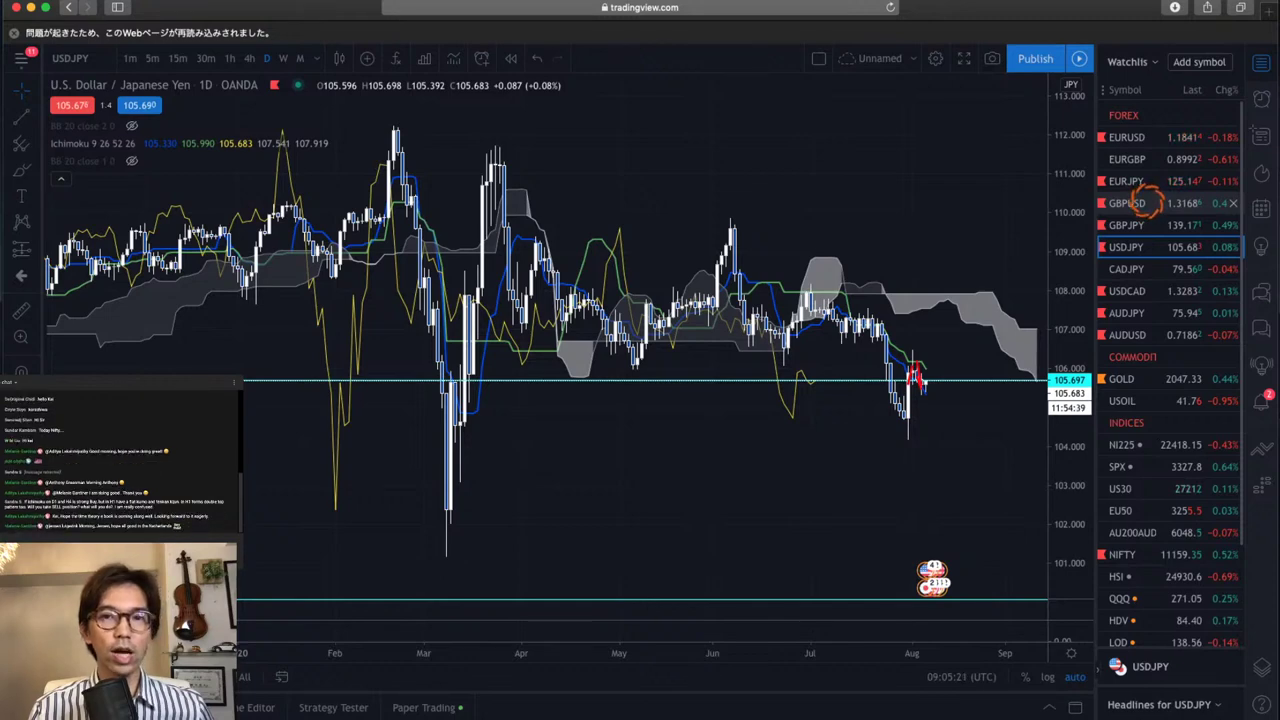
key(Down)
key(Down)
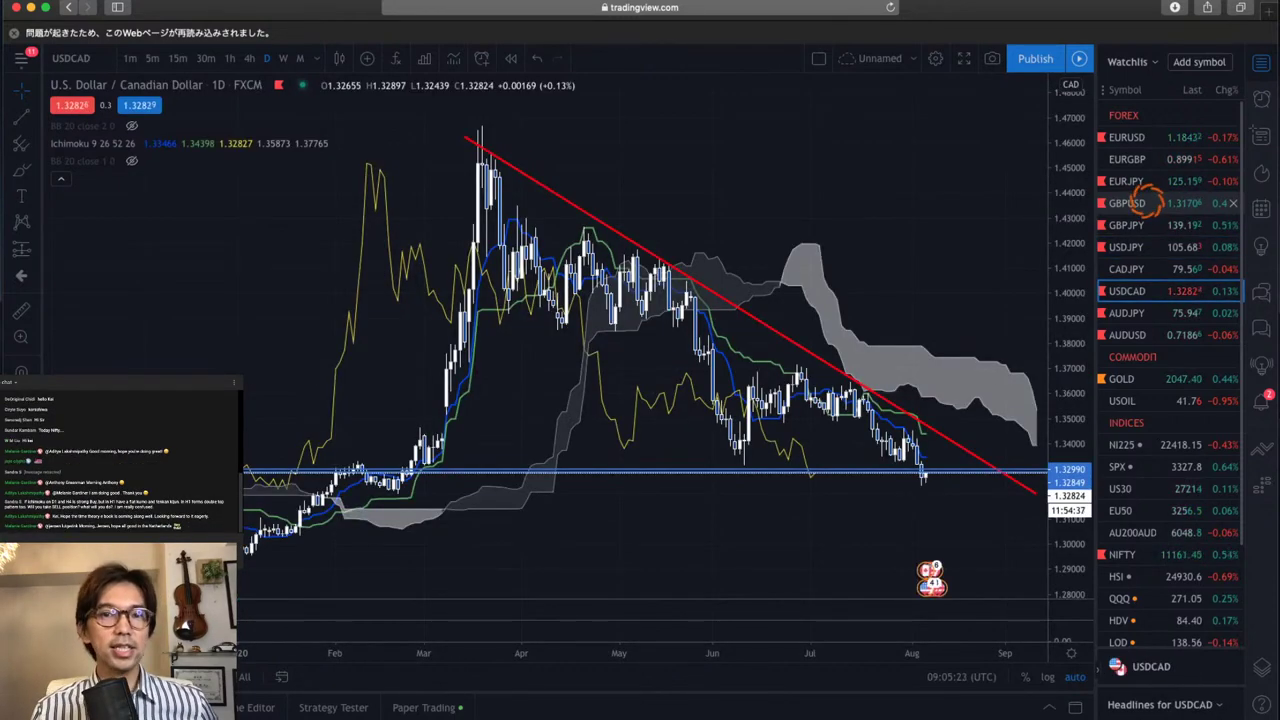
key(Down)
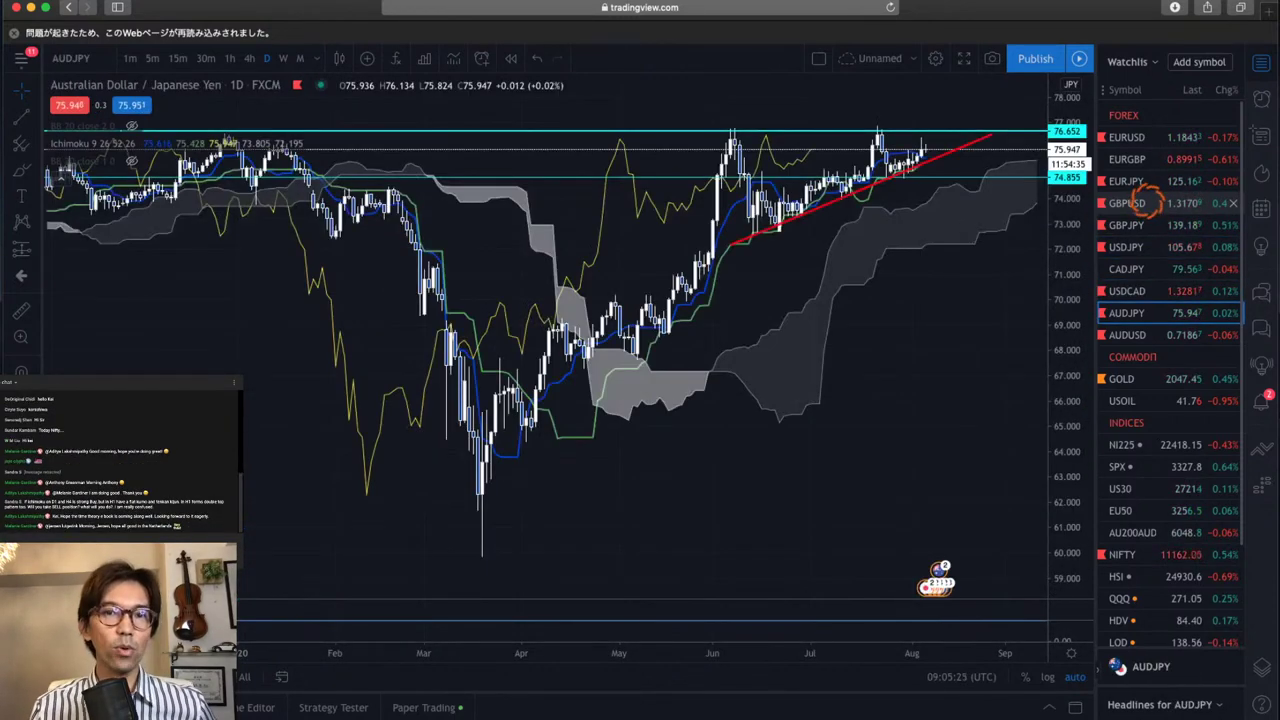
key(Down)
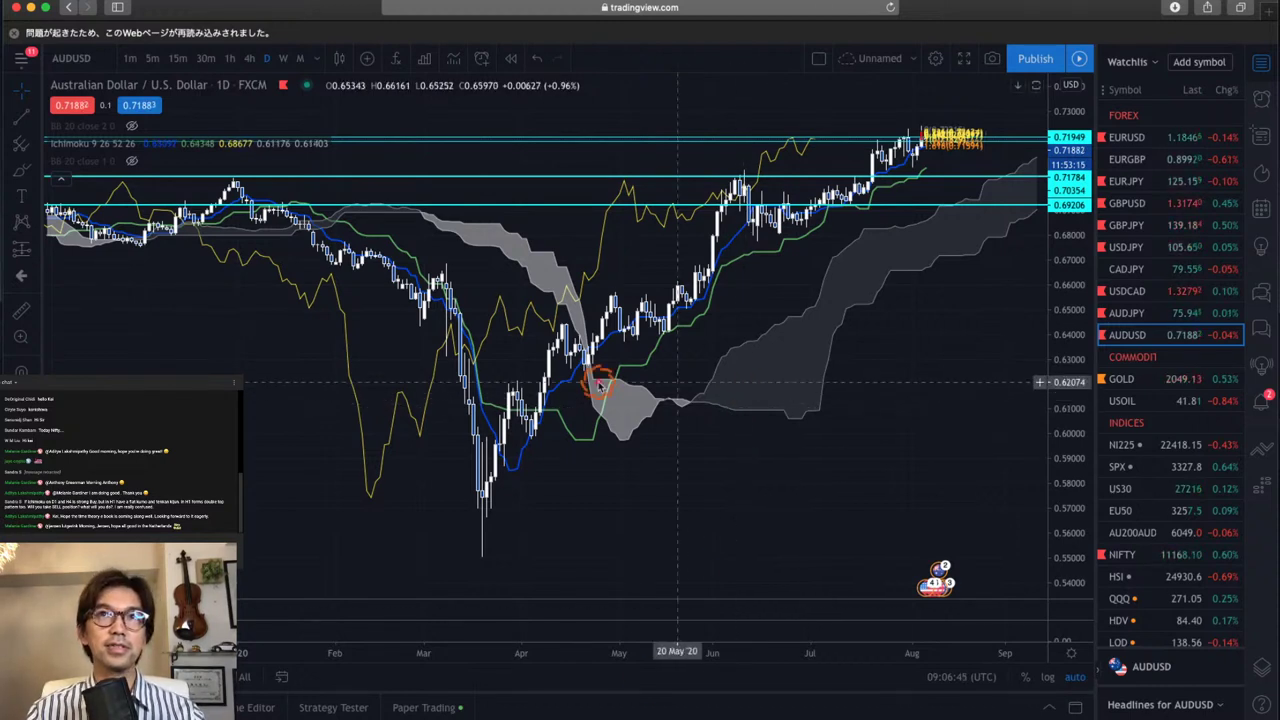
Draw a red arrow from the AUDUSD cloud up to the highs, shifting the chart toward the March low
drag(548, 400, 925, 176)
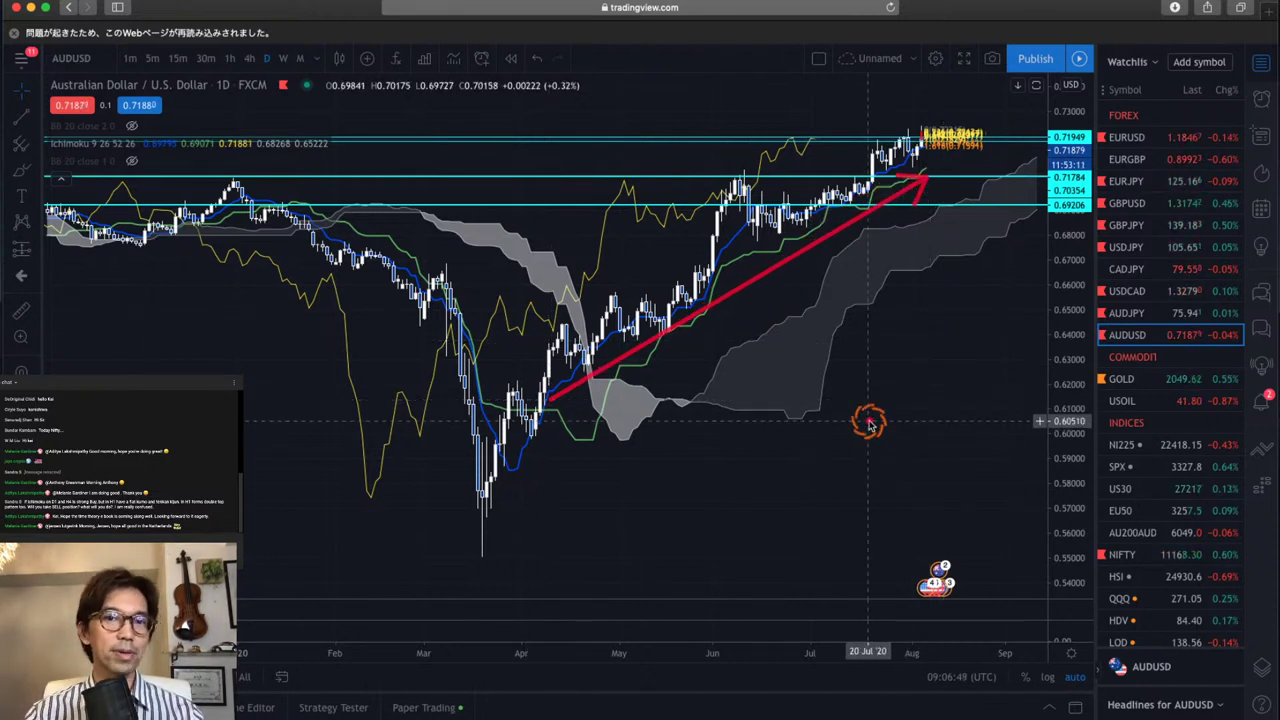
text(A)
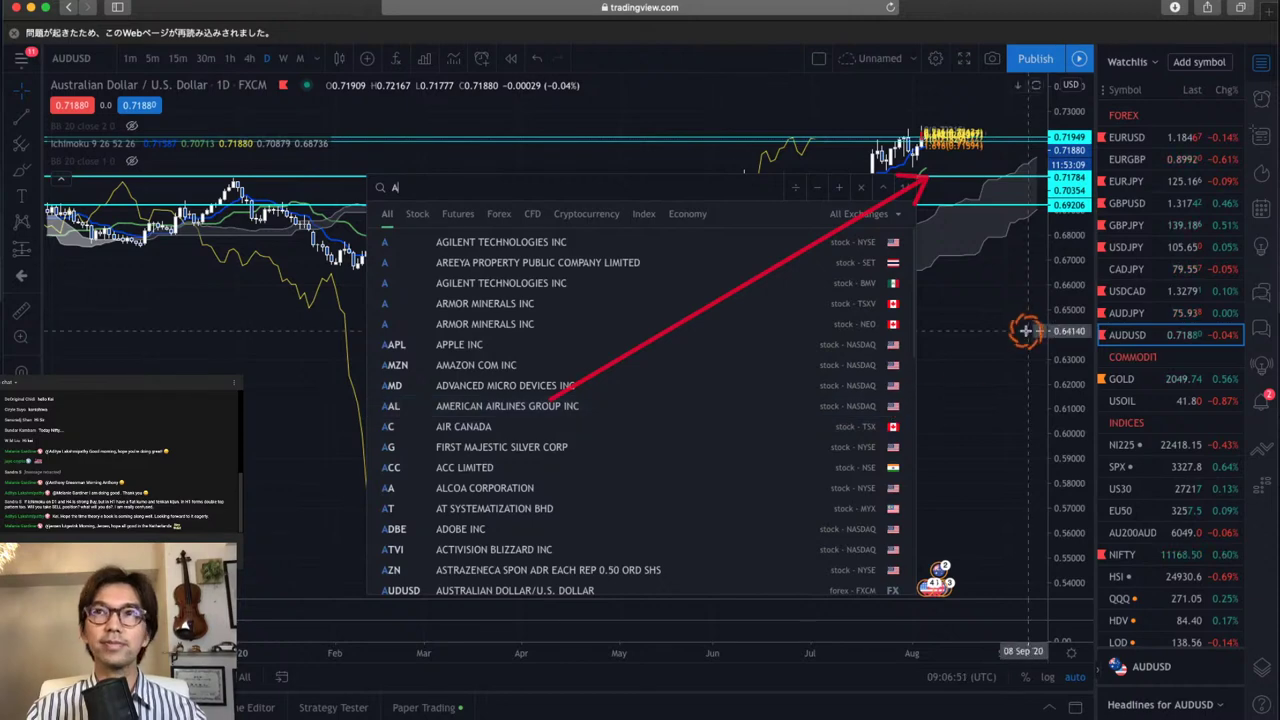
click(943, 331)
scroll(950, 310, right, 3)
drag(957, 298, 907, 338)
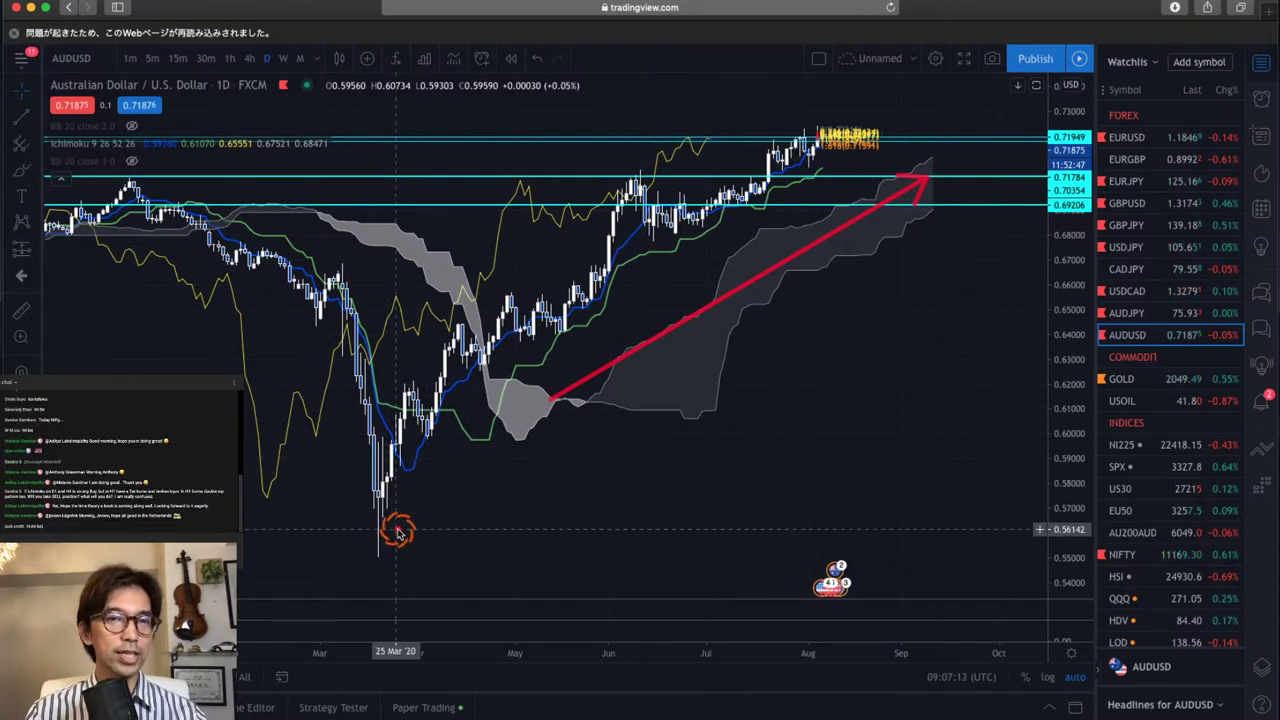
Mark the March low and the April pullbacks with small red brush hooks
mouse_move(386, 540)
mouse_down()
mouse_move(397, 508)
mouse_move(396, 530)
mouse_up()
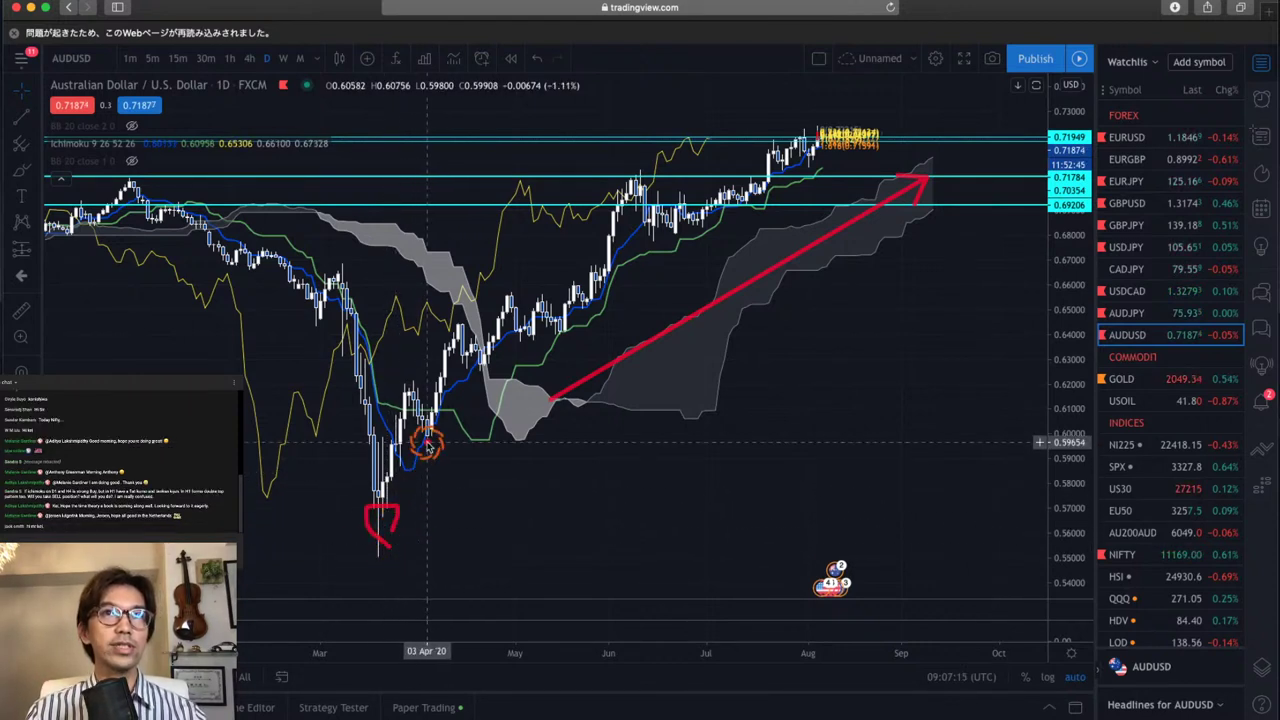
drag(426, 443, 446, 439)
drag(490, 372, 484, 380)
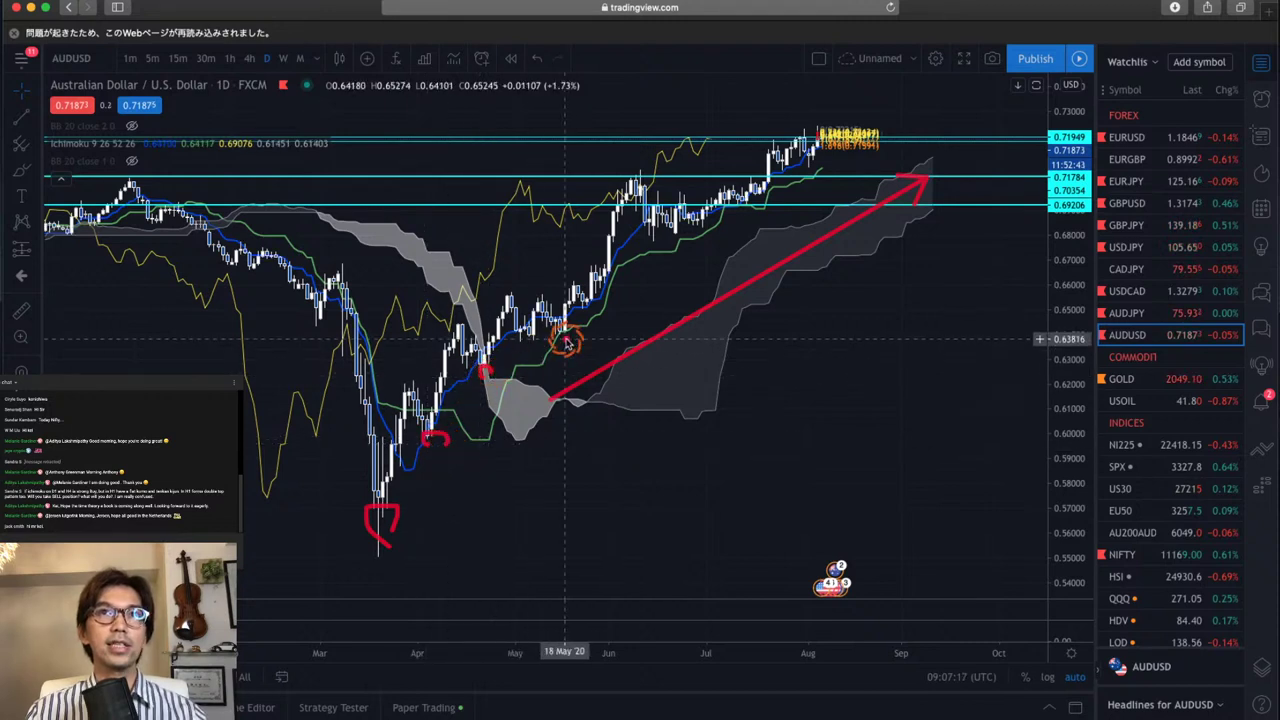
drag(564, 338, 569, 331)
drag(398, 392, 408, 395)
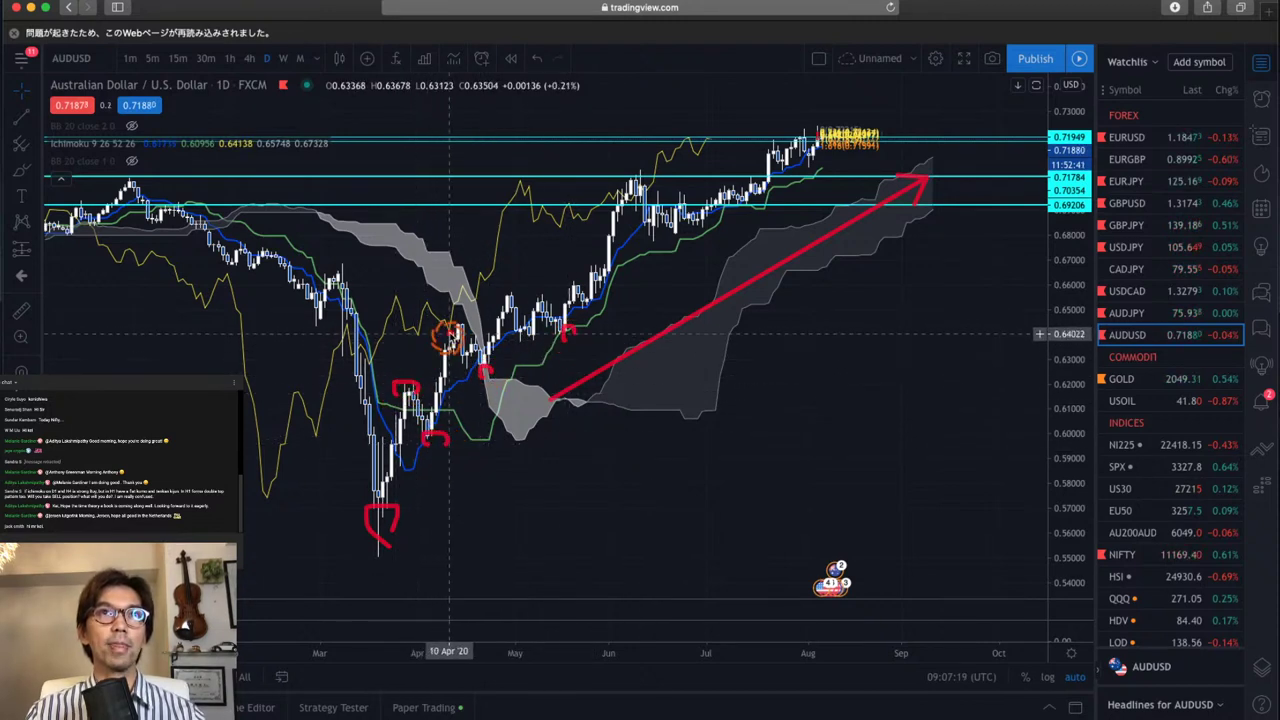
drag(444, 326, 461, 334)
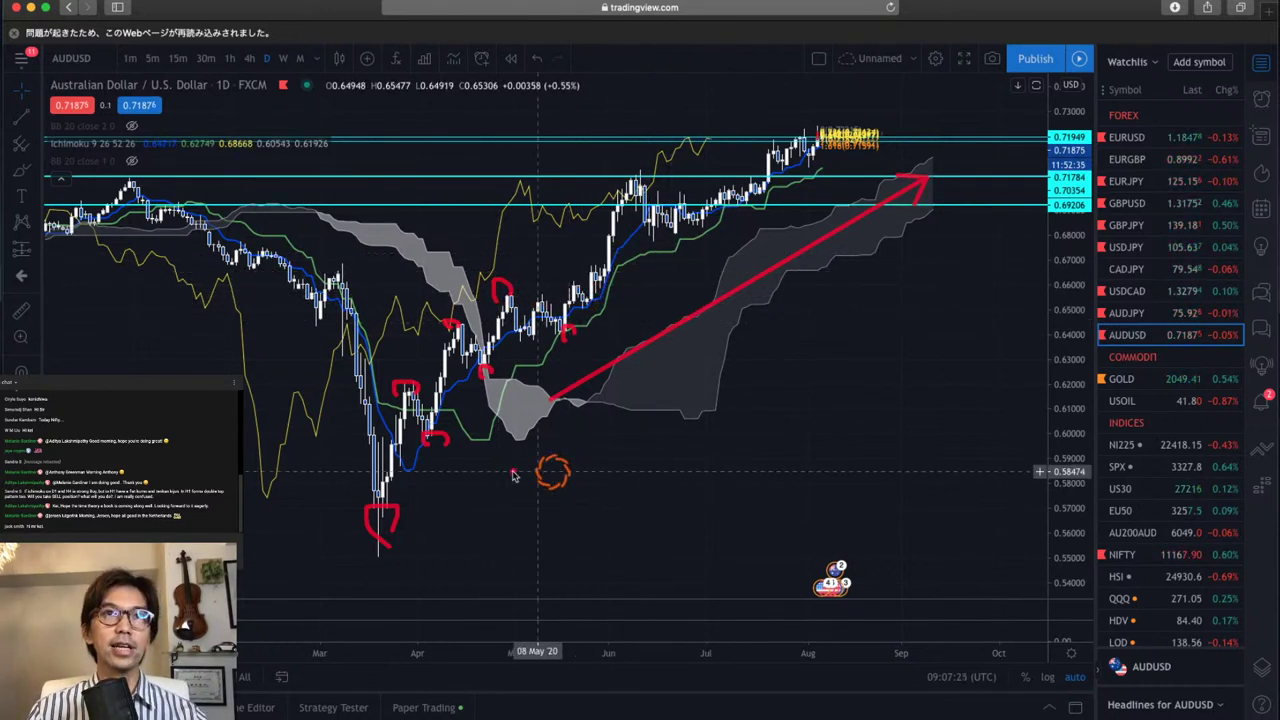
Mark the June pullback and recent swings, and circle the June high and August top in red
drag(658, 236, 666, 226)
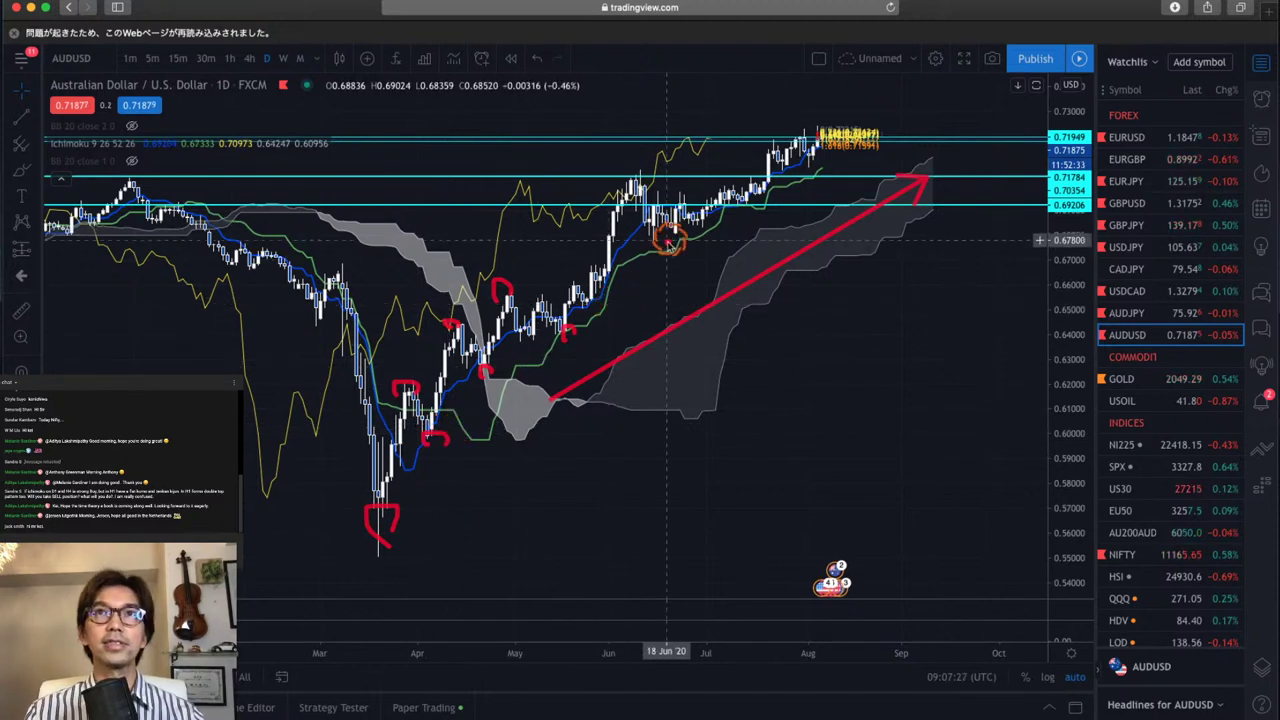
drag(755, 204, 766, 195)
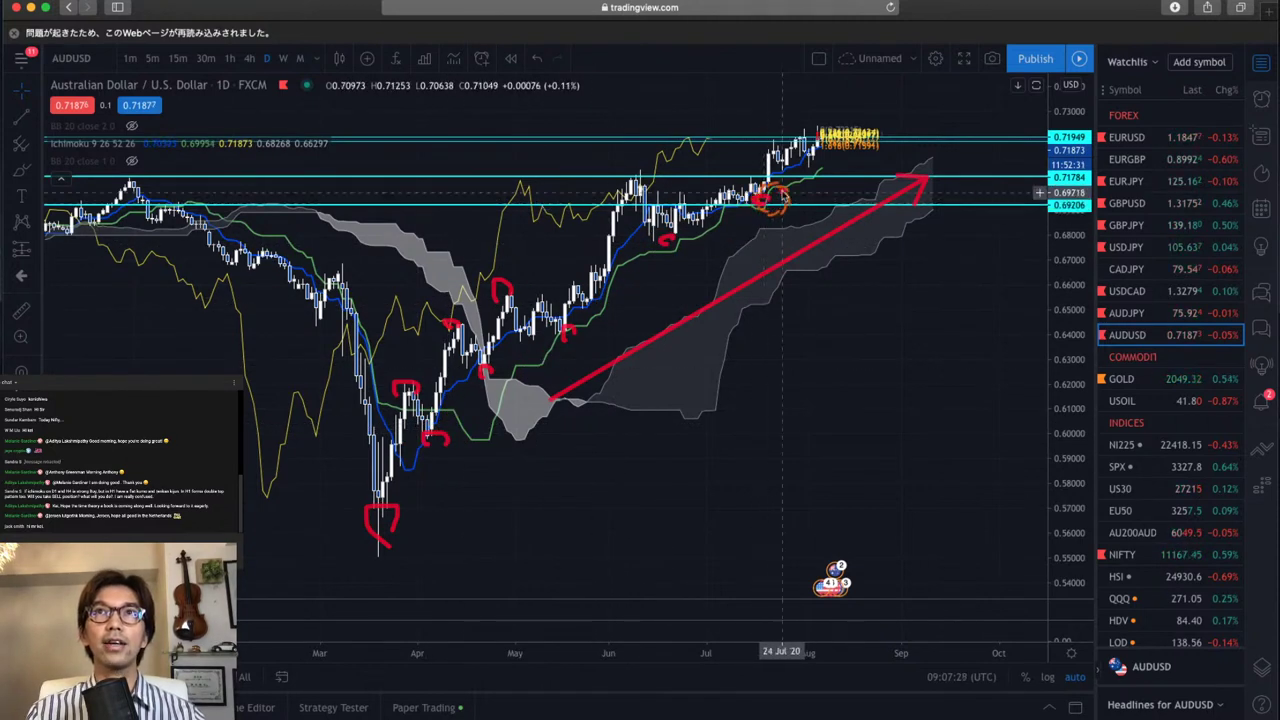
drag(808, 150, 815, 162)
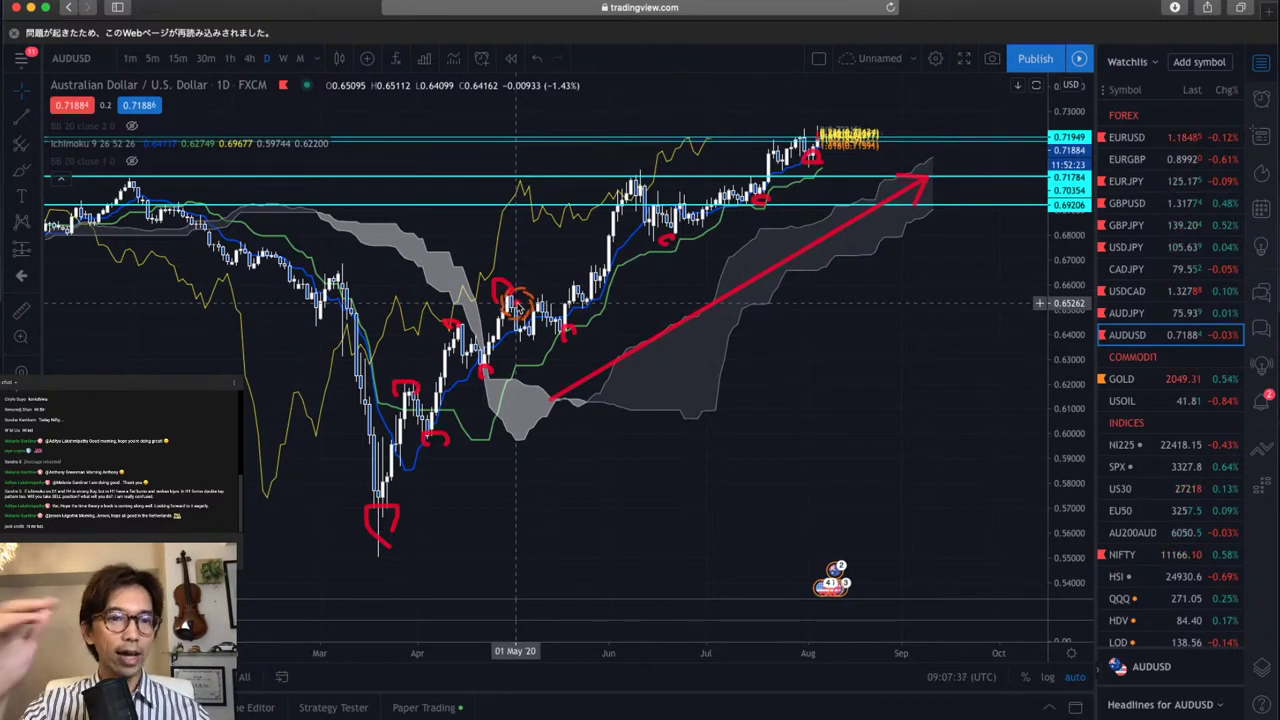
drag(631, 187, 662, 186)
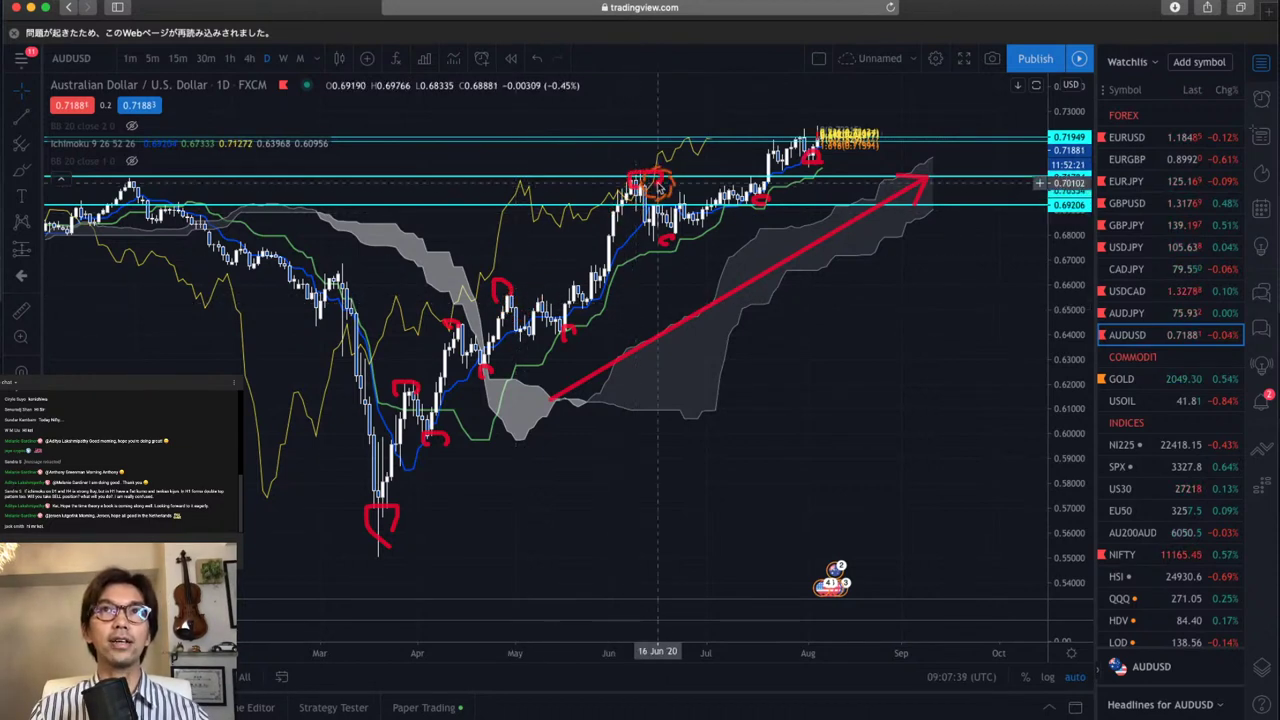
mouse_move(790, 142)
mouse_down()
mouse_move(806, 122)
mouse_move(821, 140)
mouse_up()
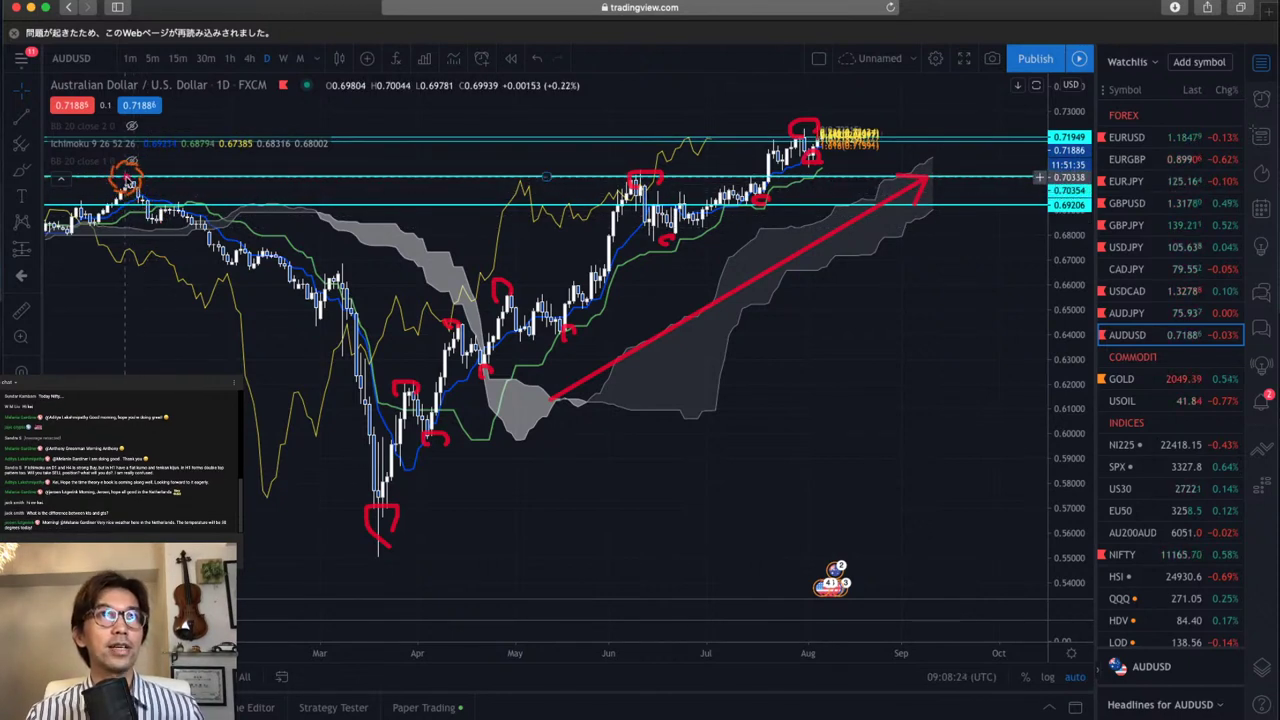
Trace the January–March decline in red, tick two of its swings, and arrow the March low
mouse_move(128, 177)
mouse_down()
mouse_move(155, 220)
mouse_move(178, 212)
mouse_move(248, 266)
mouse_move(335, 272)
mouse_move(362, 345)
mouse_move(382, 512)
mouse_up()
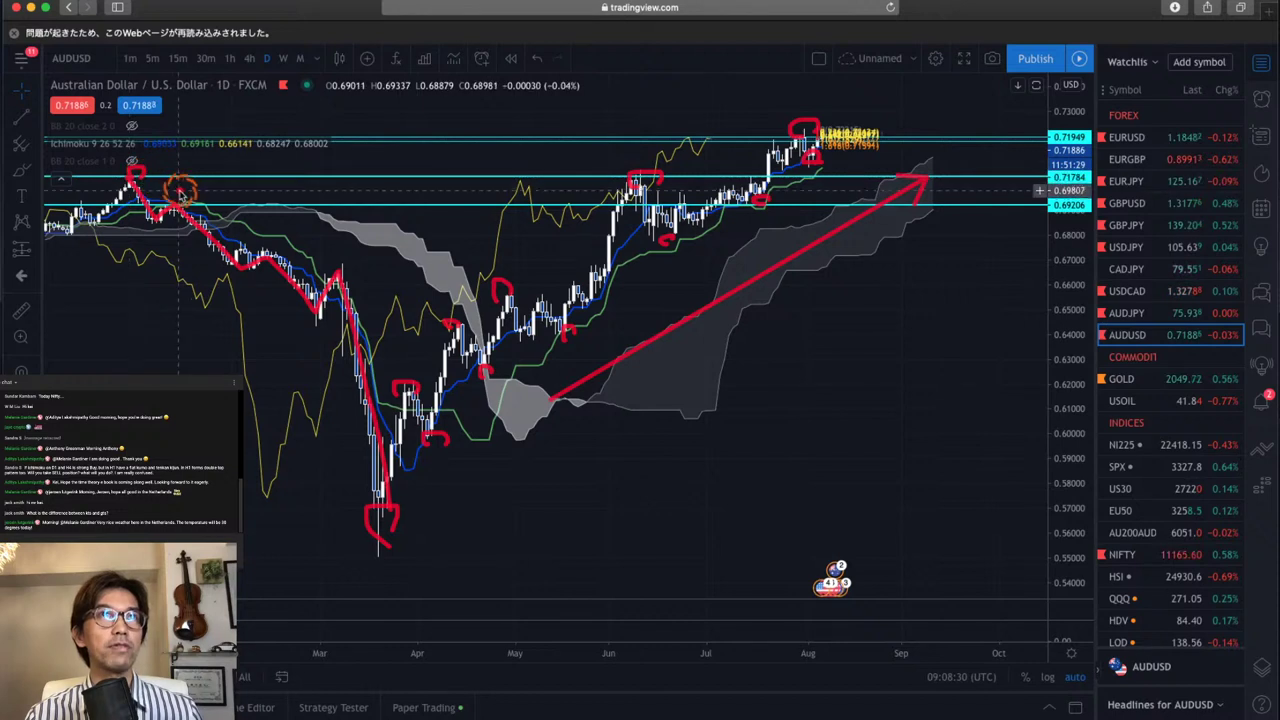
mouse_move(250, 258)
mouse_down()
mouse_move(266, 240)
mouse_move(288, 262)
mouse_up()
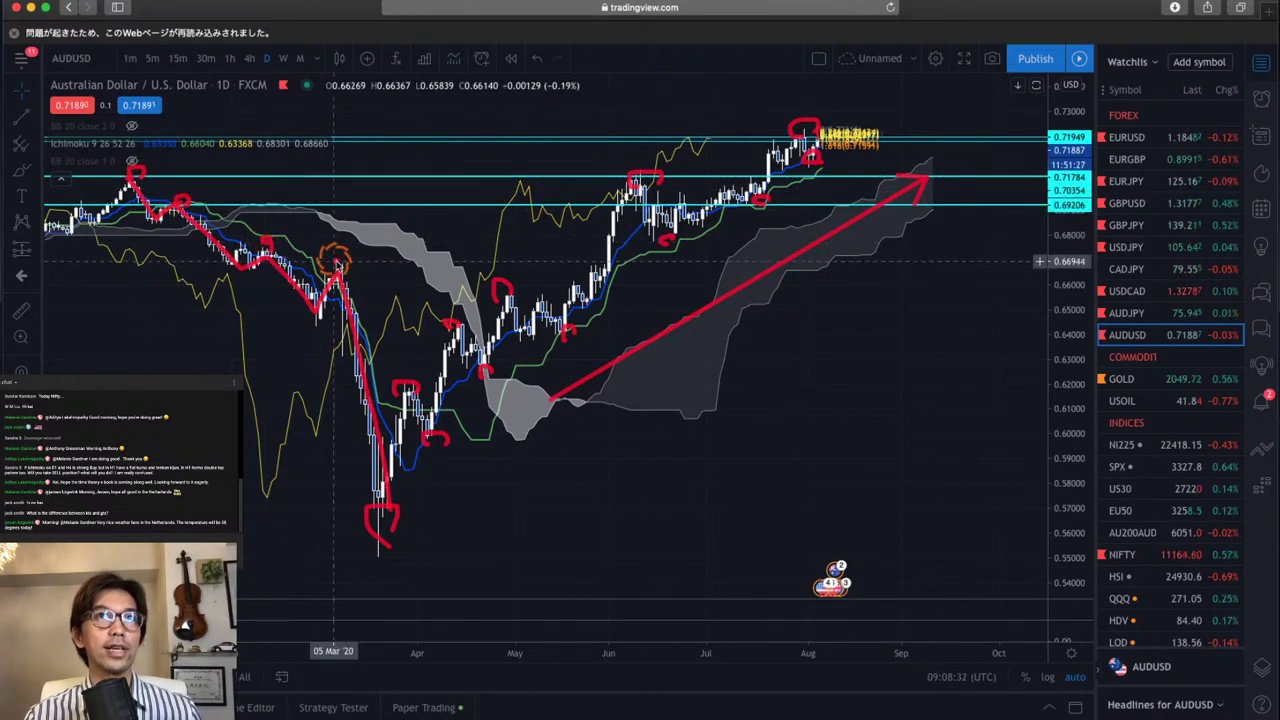
mouse_move(140, 214)
mouse_down()
mouse_move(148, 228)
mouse_move(156, 218)
mouse_up()
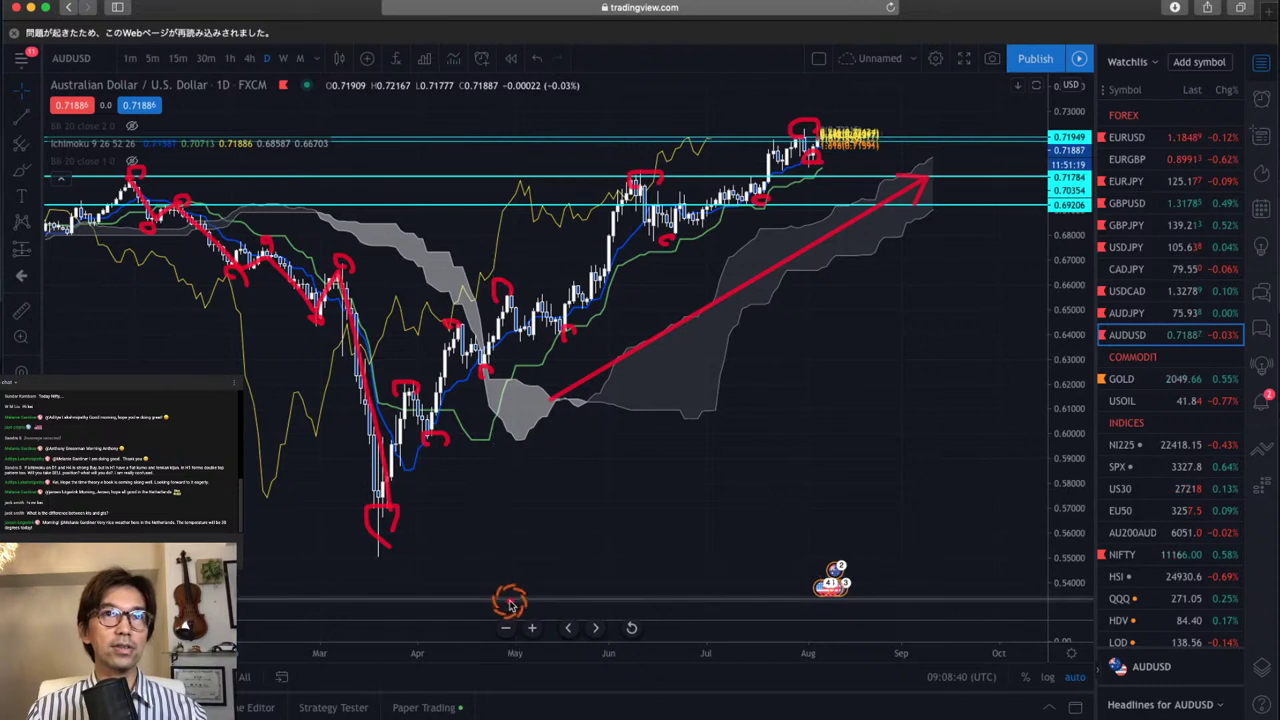
drag(506, 601, 383, 515)
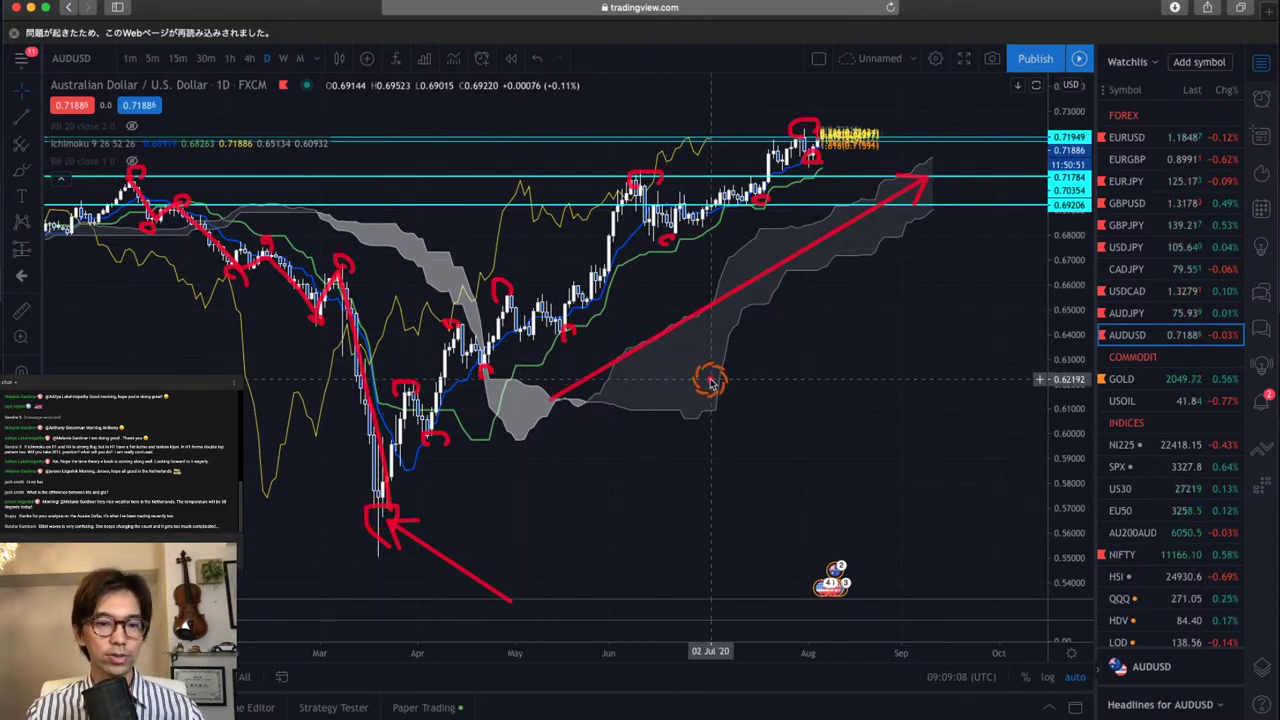
Clear the old drawings and draw red forecast arrow B below the cloud
key(super+d)
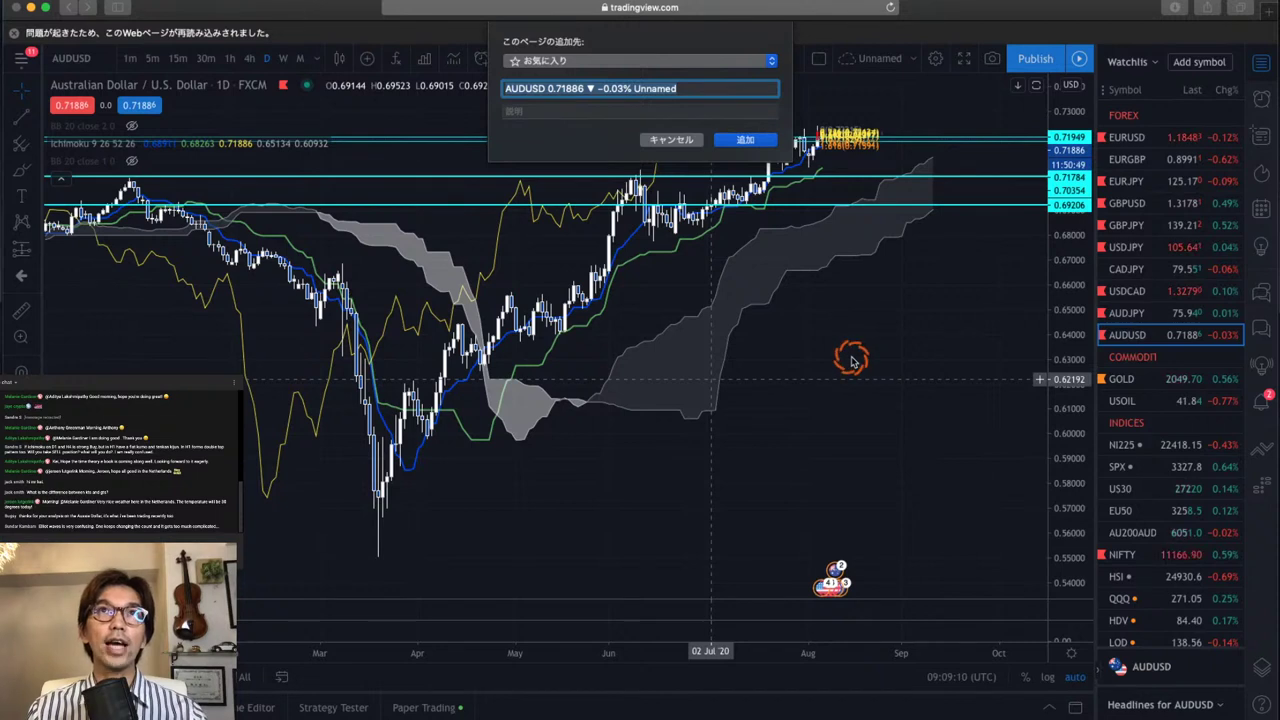
click(671, 139)
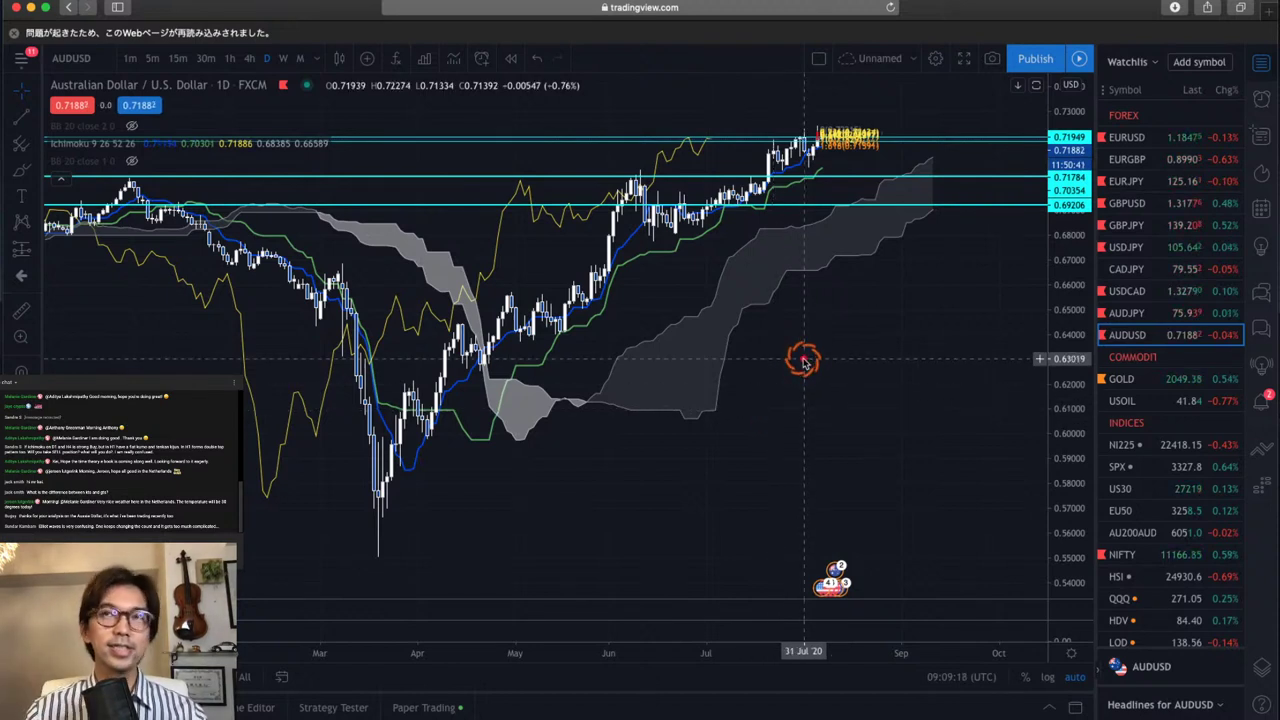
mouse_move(731, 386)
mouse_down()
mouse_move(905, 282)
mouse_move(903, 312)
mouse_move(929, 290)
mouse_move(930, 355)
mouse_up()
drag(931, 280, 929, 354)
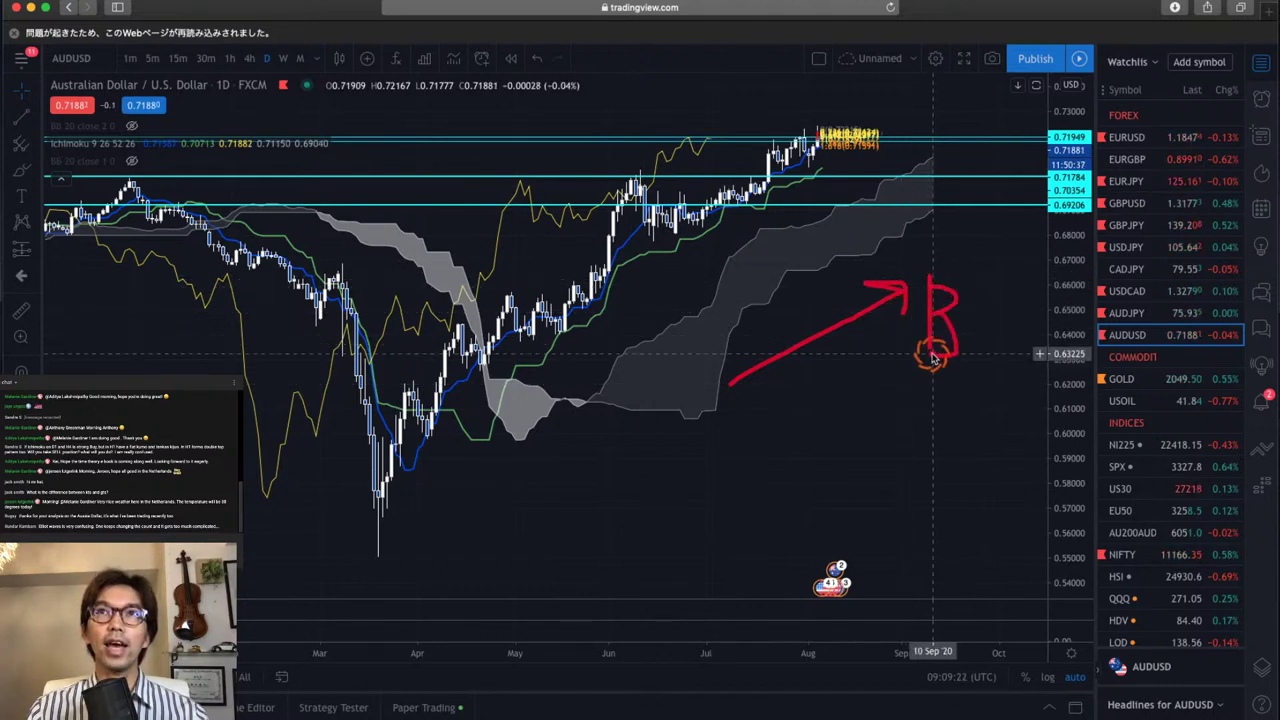
Draw red arrow A toward the cloud top and a falling curve labelled K
drag(745, 246, 850, 193)
mouse_move(930, 158)
mouse_down()
mouse_move(940, 128)
mouse_move(958, 143)
mouse_move(955, 158)
mouse_move(931, 145)
mouse_up()
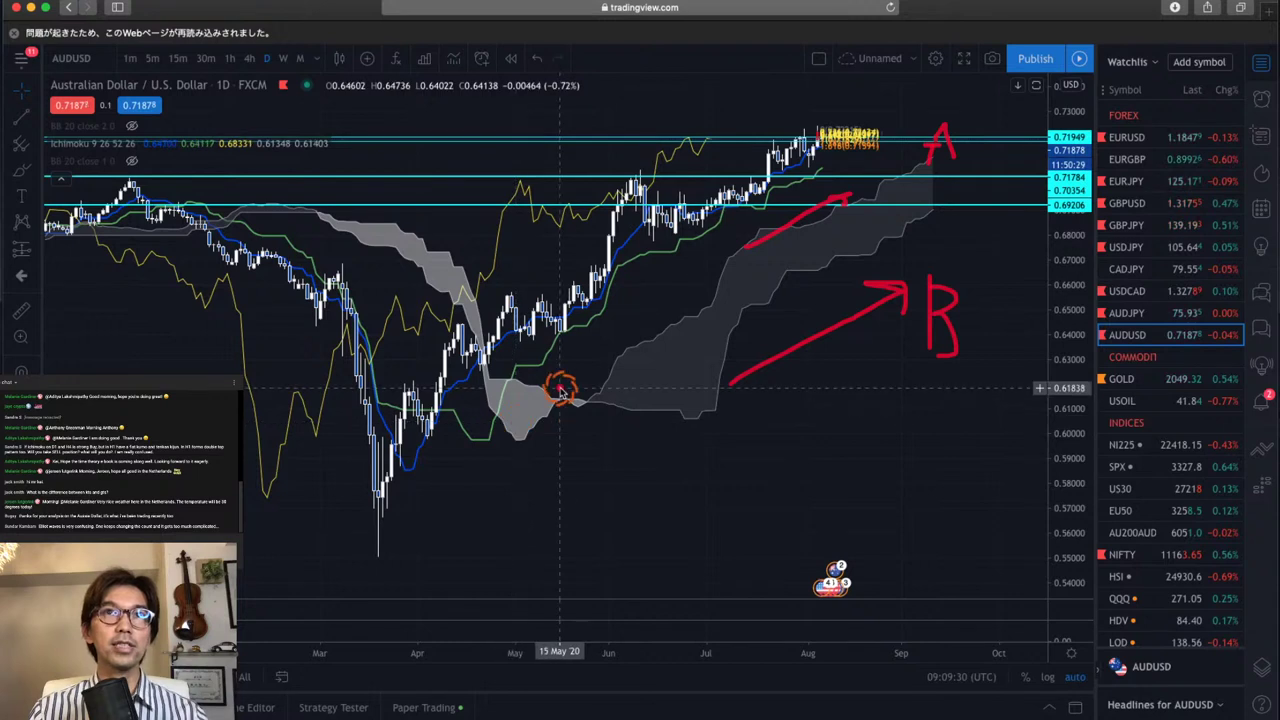
drag(533, 365, 627, 510)
mouse_move(648, 466)
mouse_down()
mouse_move(612, 488)
mouse_move(648, 518)
mouse_up()
Brush a deeper red drop curve toward the March low, marked T
mouse_move(405, 457)
mouse_down()
mouse_move(460, 500)
mouse_move(528, 484)
mouse_move(503, 548)
mouse_up()
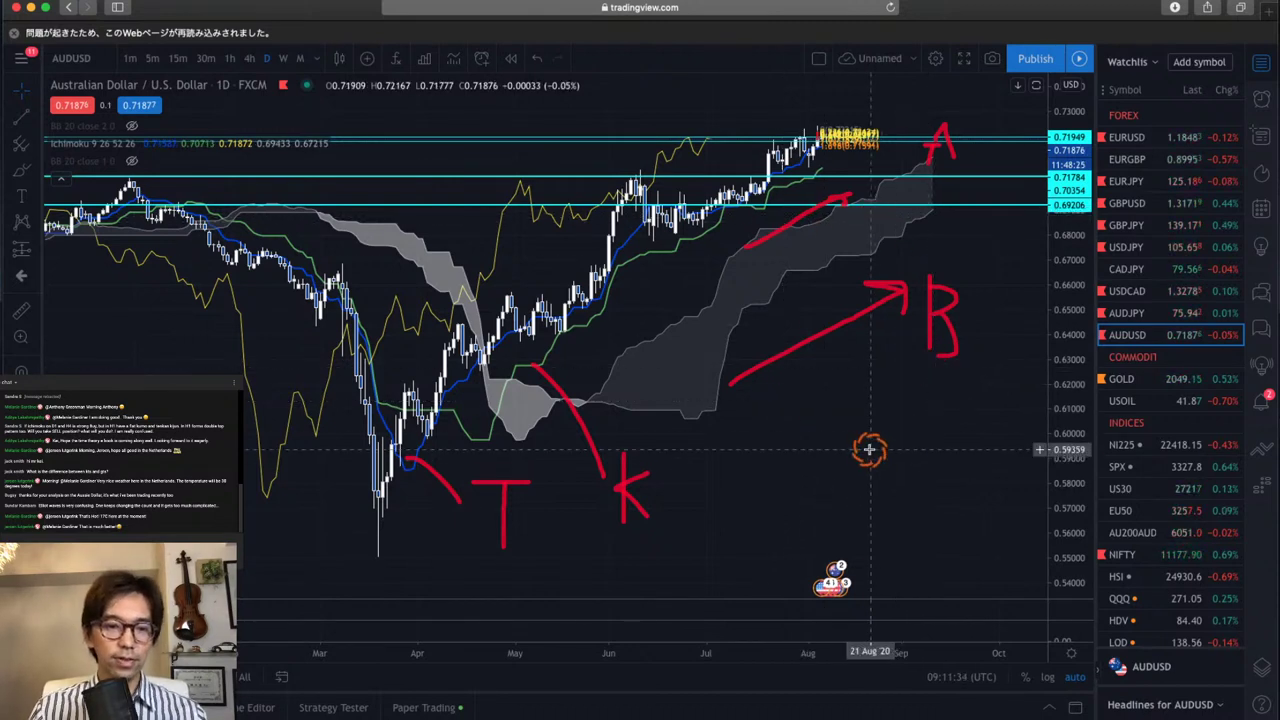
Clear the forecasts and stretch the price and time axes to enlarge the June–August candles
key(Escape)
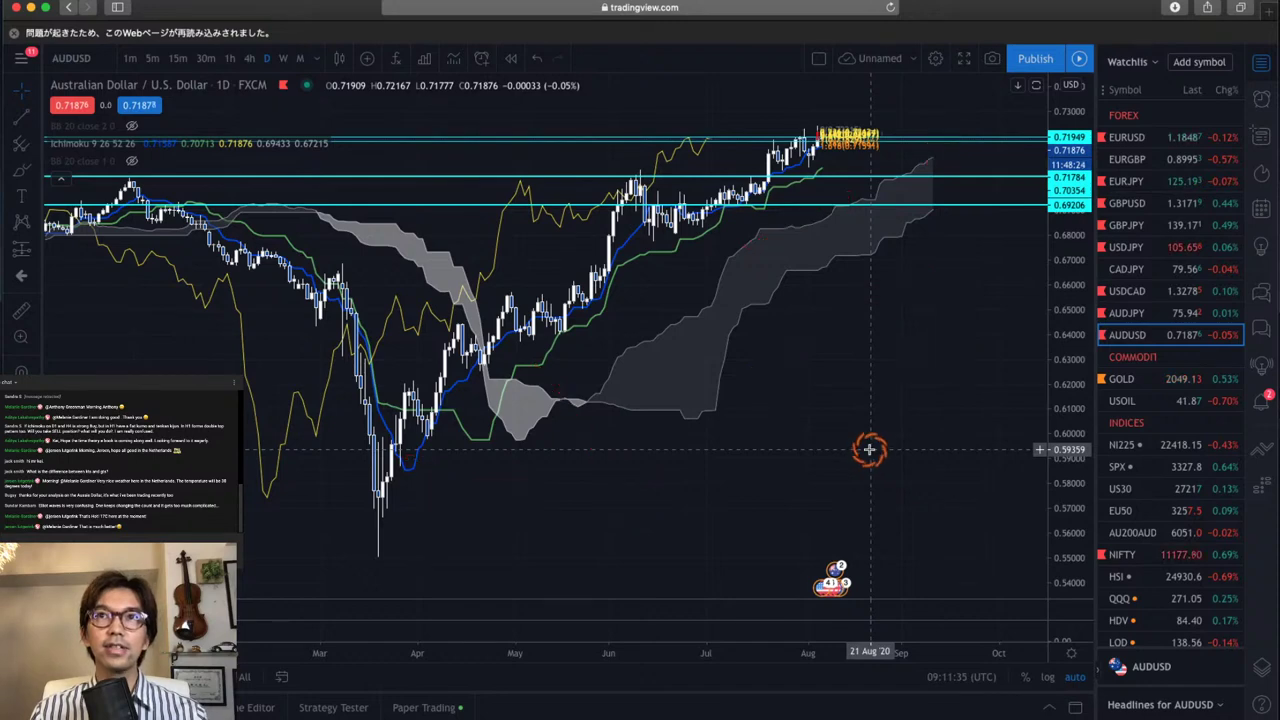
click(830, 133)
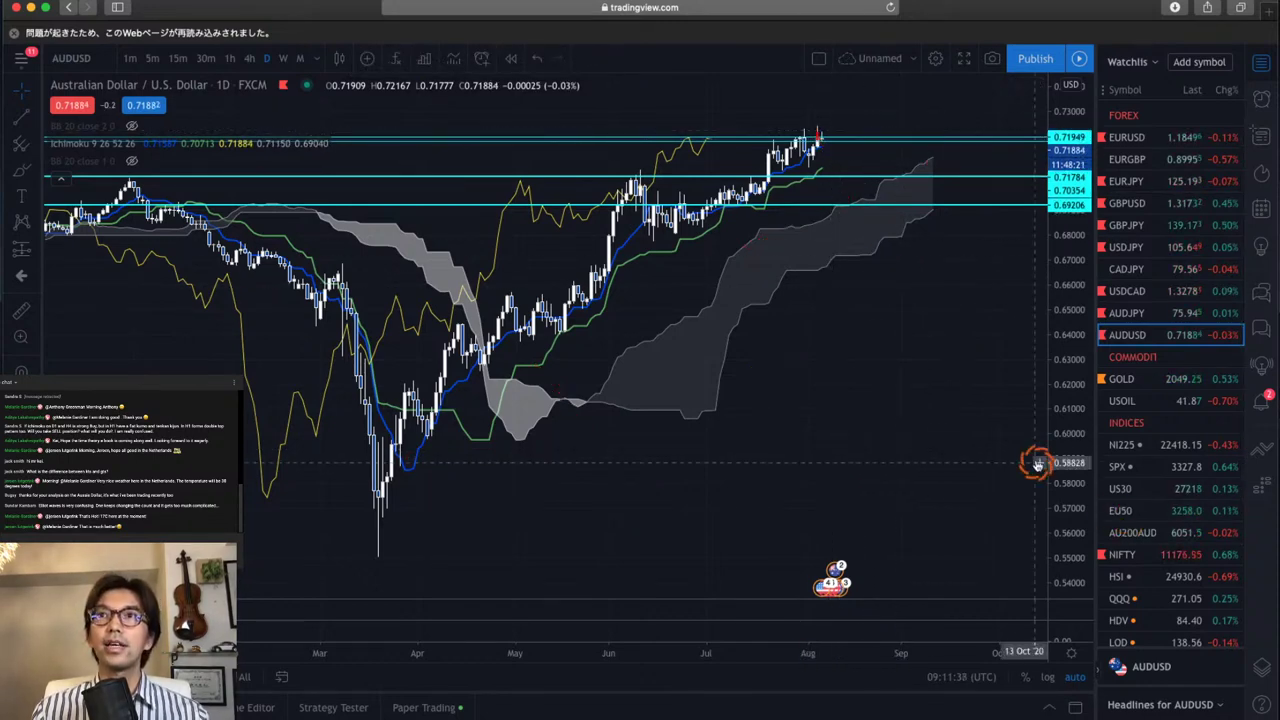
drag(1056, 460, 1075, 258)
double_click(1075, 258)
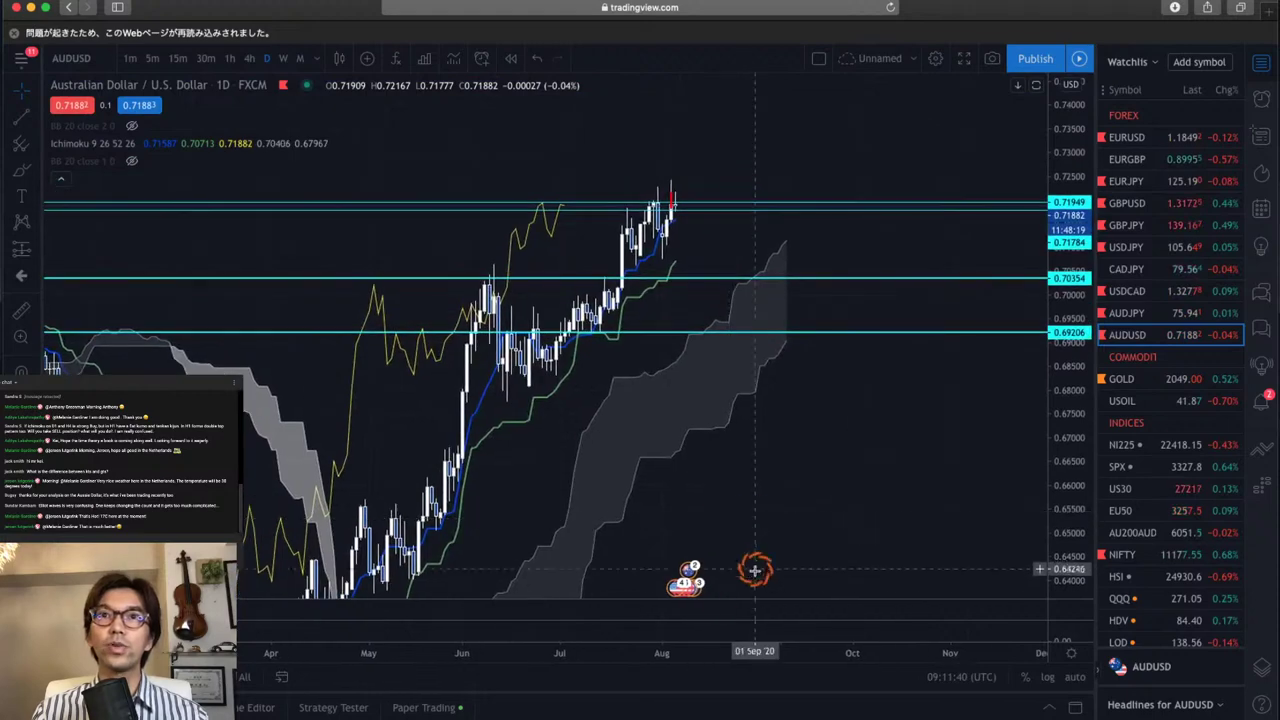
drag(735, 652, 540, 652)
drag(737, 543, 937, 594)
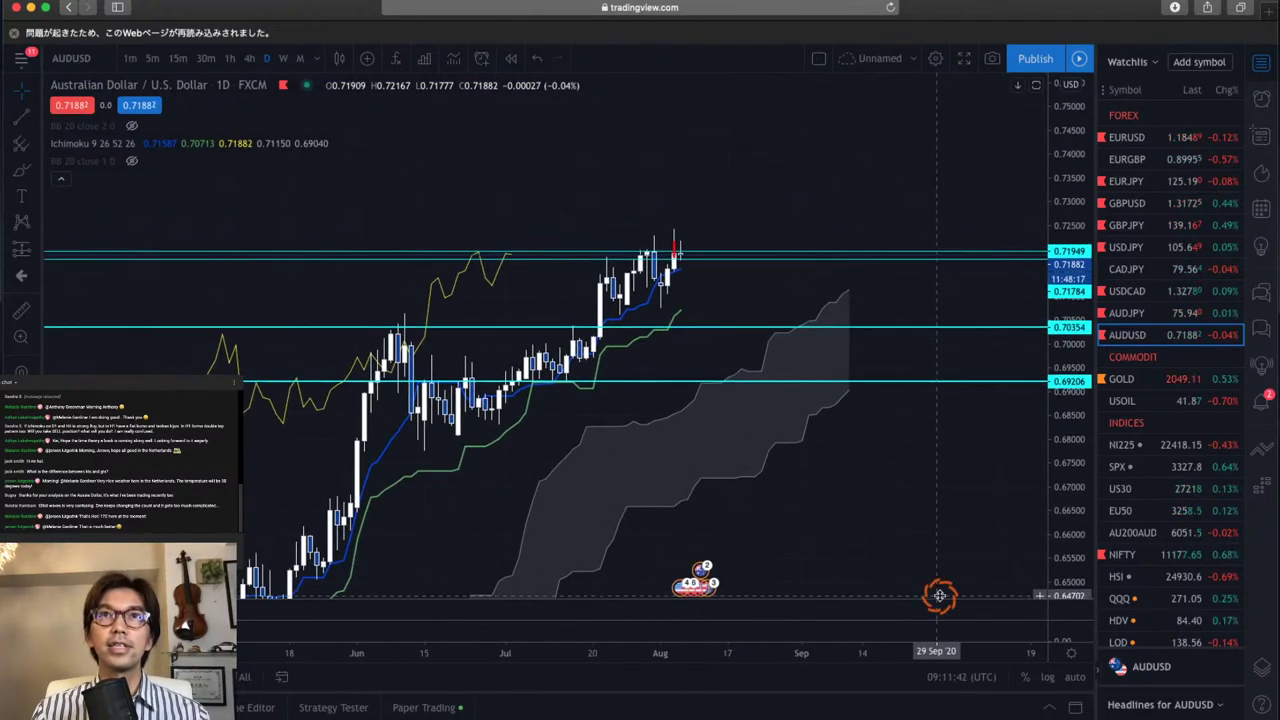
drag(1072, 440, 1075, 400)
drag(957, 449, 857, 460)
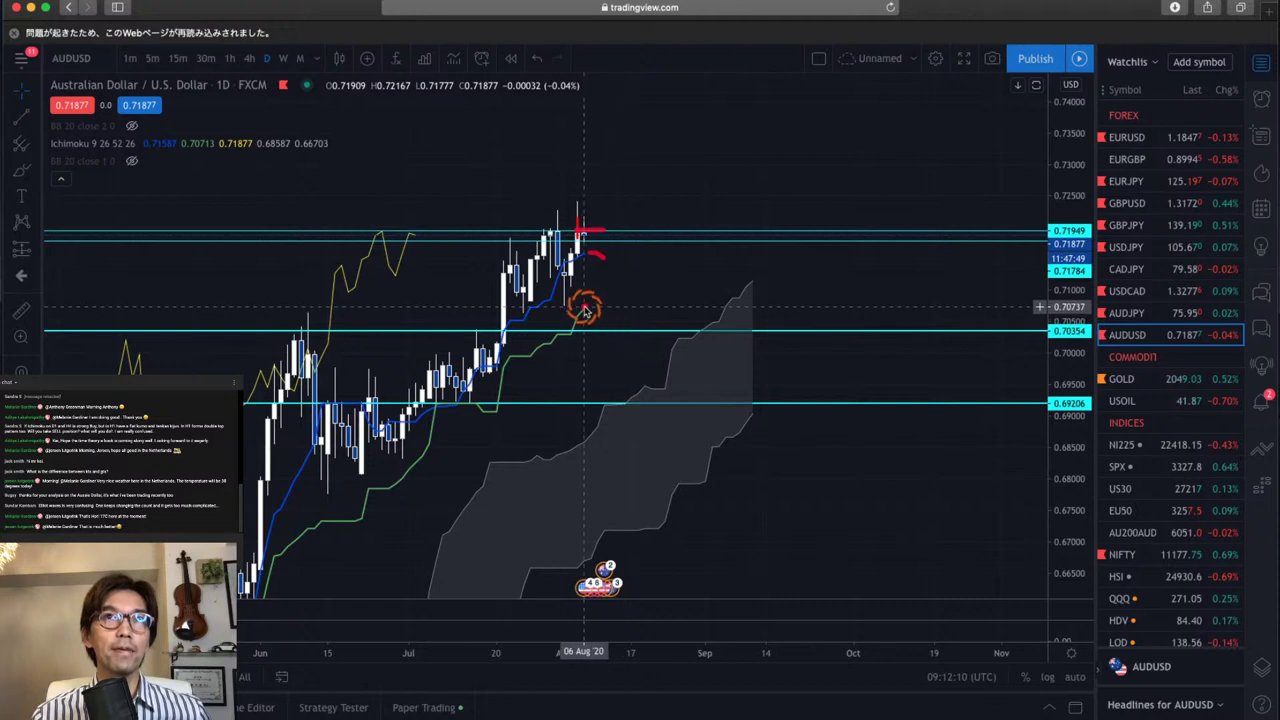
Sketch red marks at the latest high and below the cloud edge, then clear them
drag(585, 310, 614, 318)
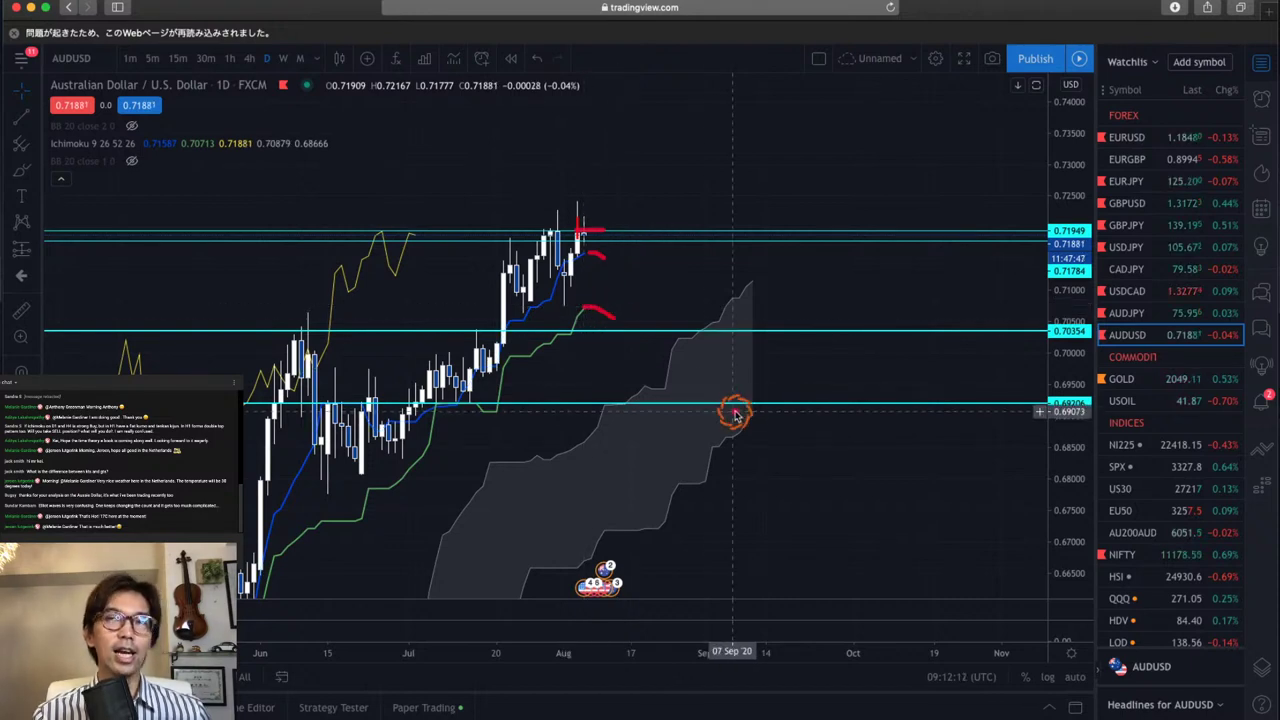
drag(746, 414, 802, 436)
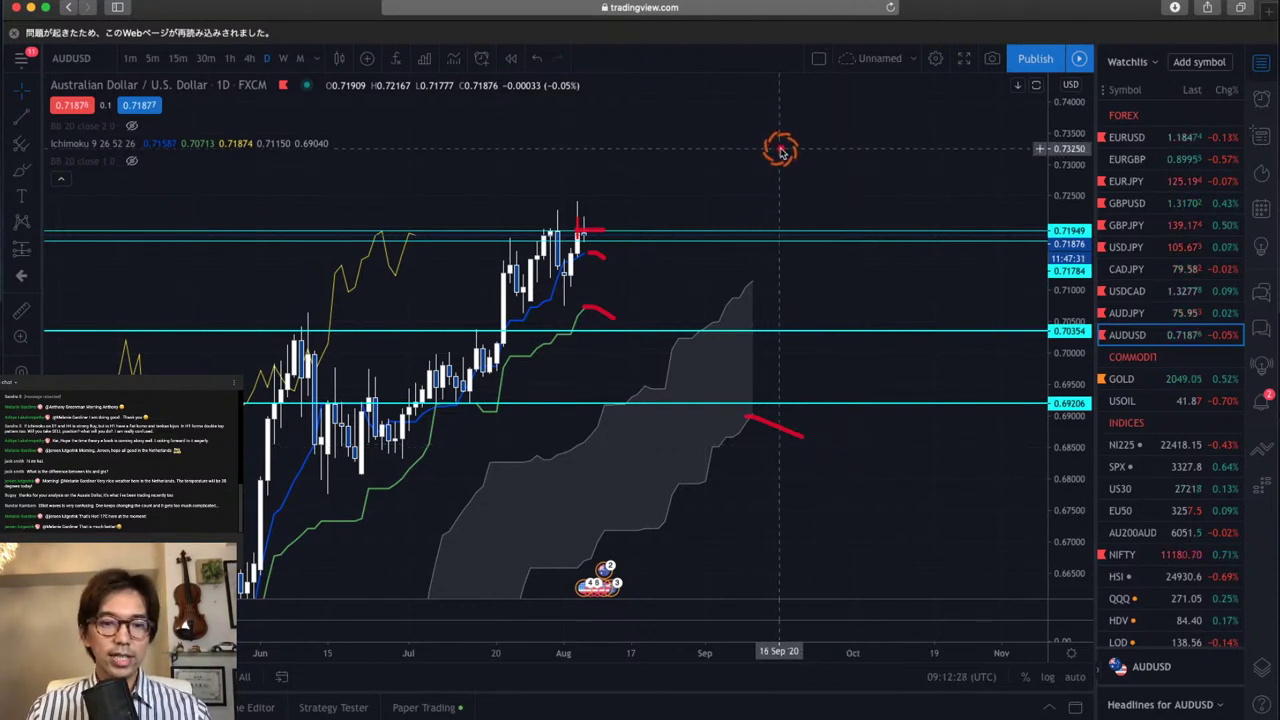
key(Escape)
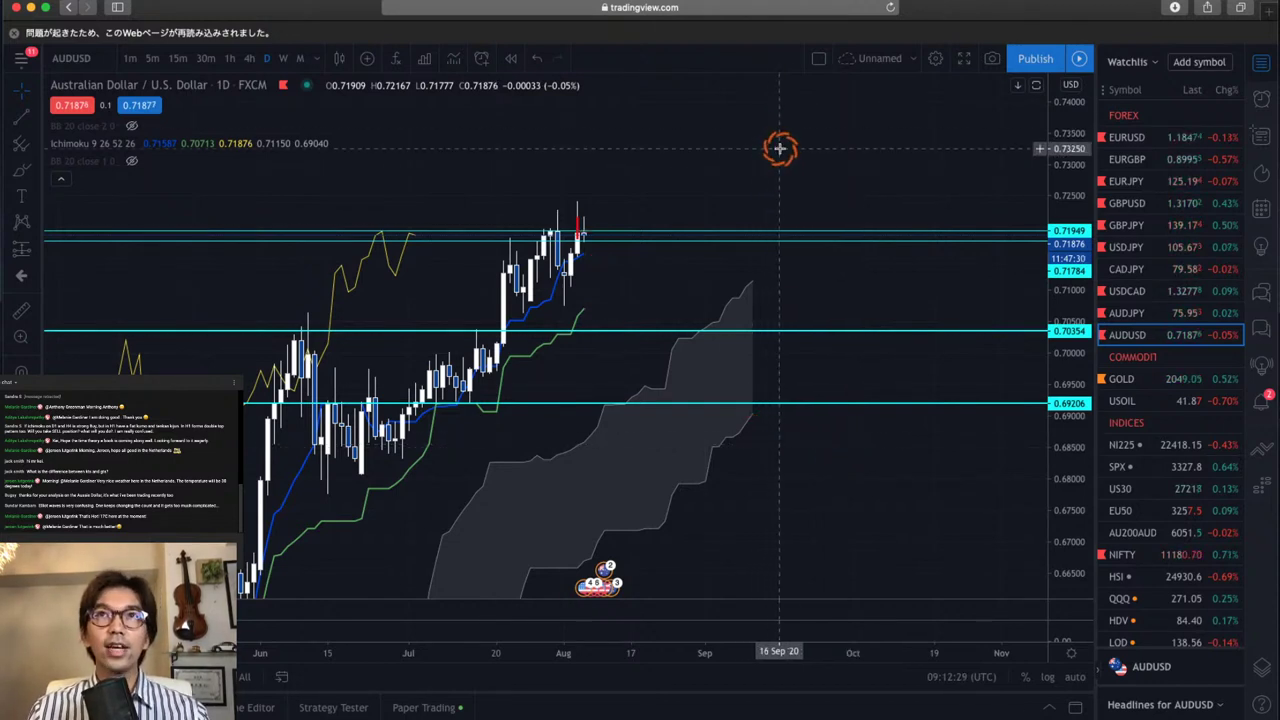
Load the CADJPY daily Ichimoku chart from the Watchlist
click(1123, 269)
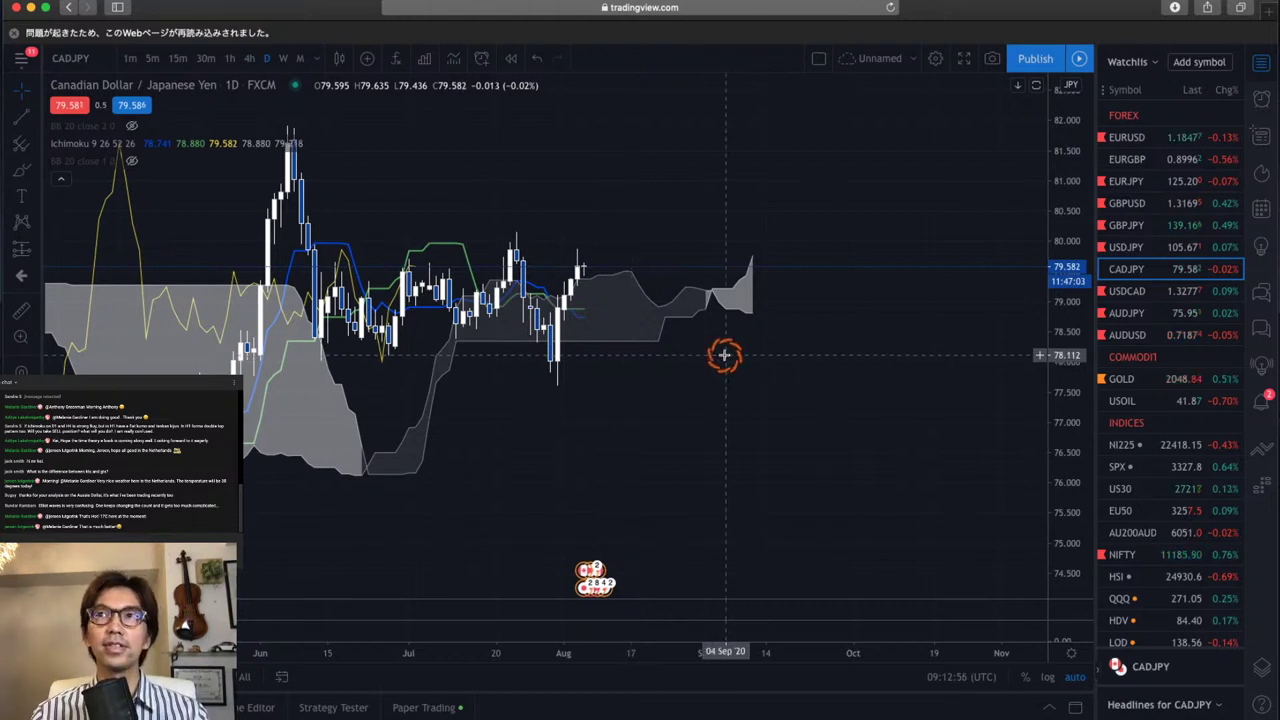
On EURGBP, lower the blue horizontal line to 0.90012, then step through USDCAD to AUDUSD
click(1128, 163)
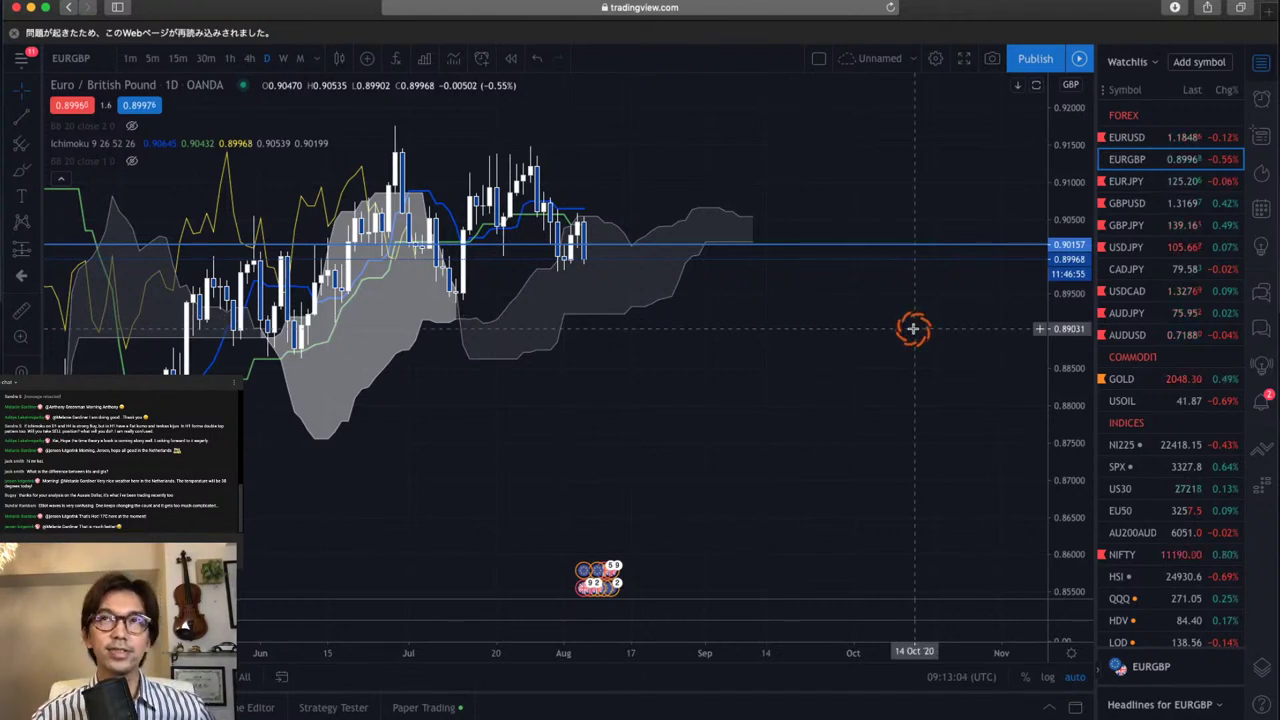
drag(1080, 318, 1070, 388)
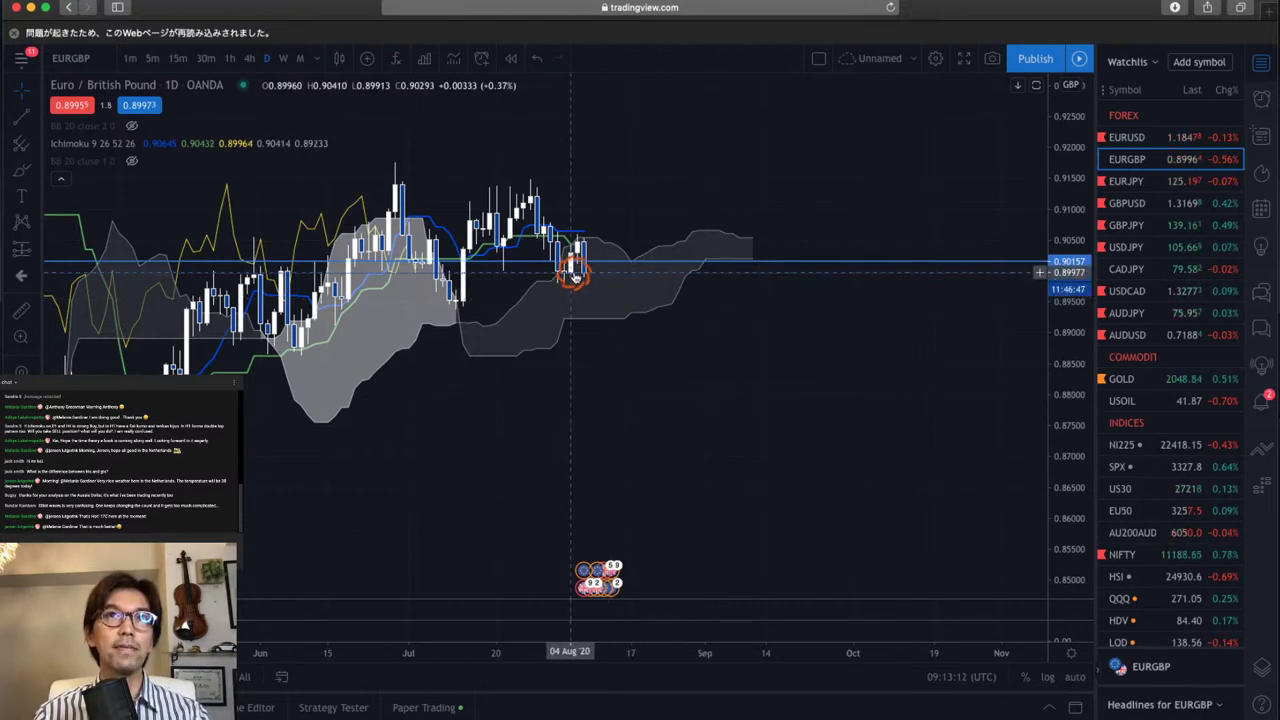
drag(757, 264, 754, 273)
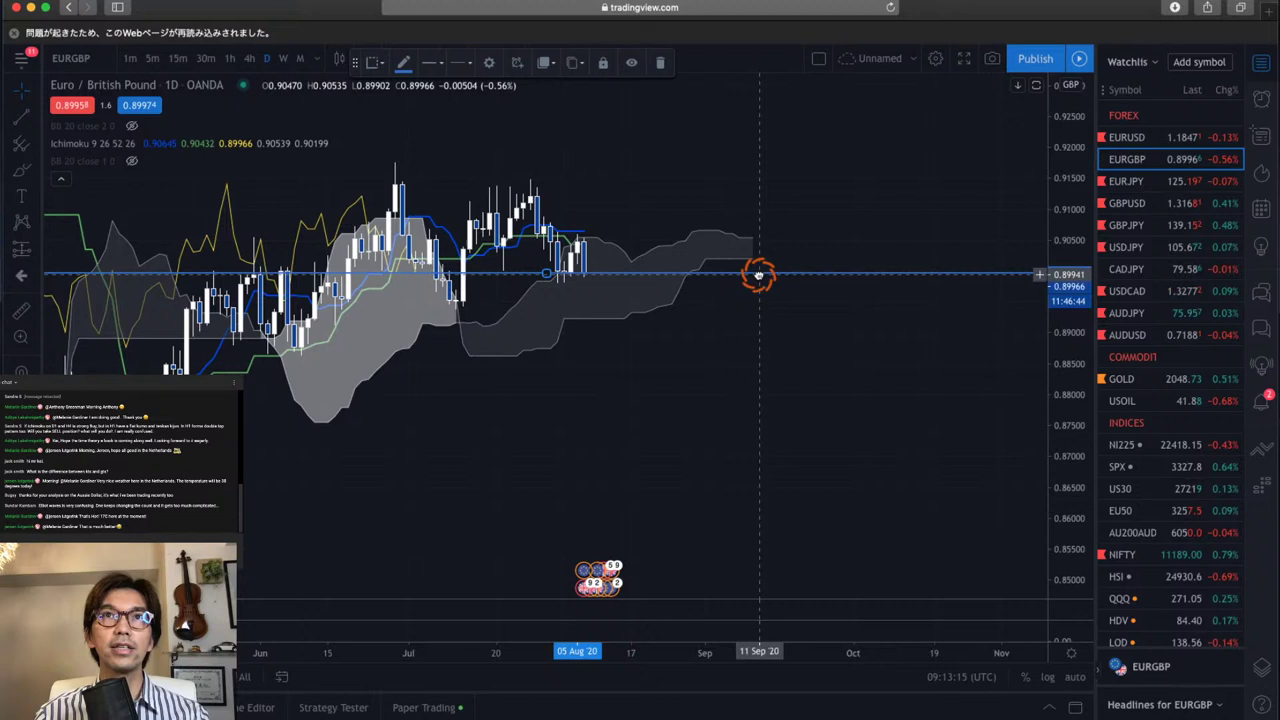
click(749, 512)
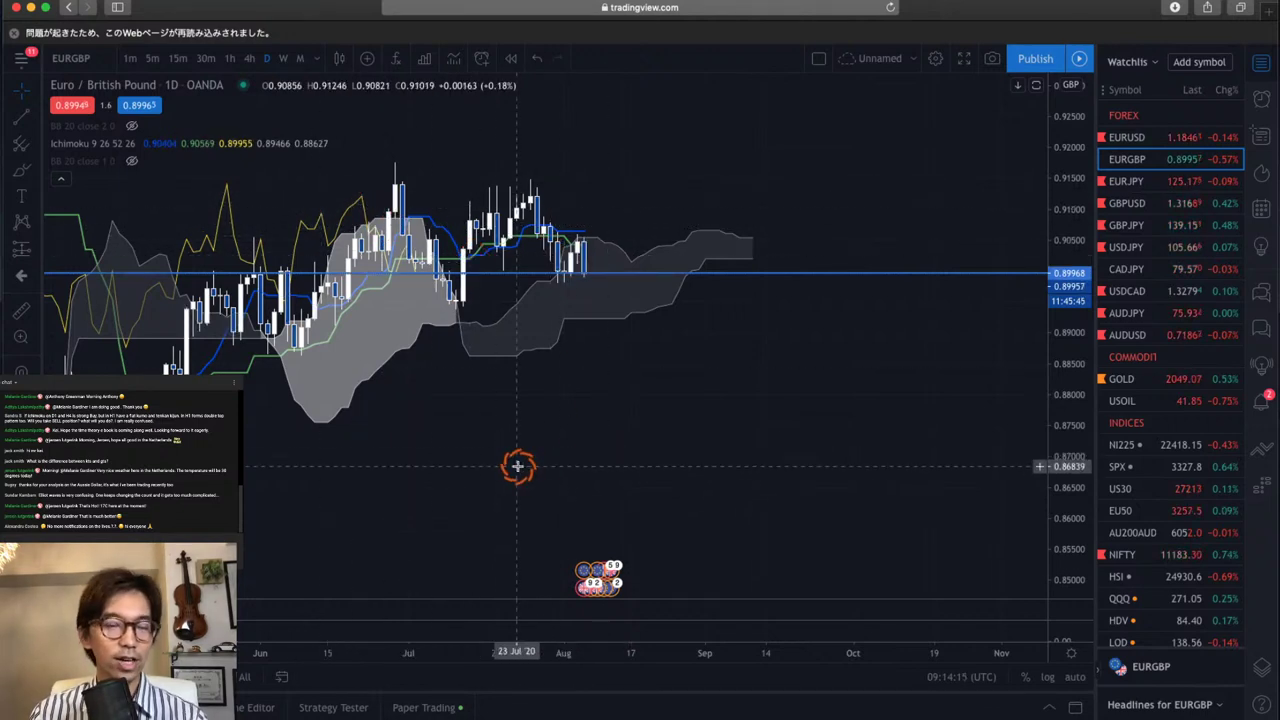
click(1140, 291)
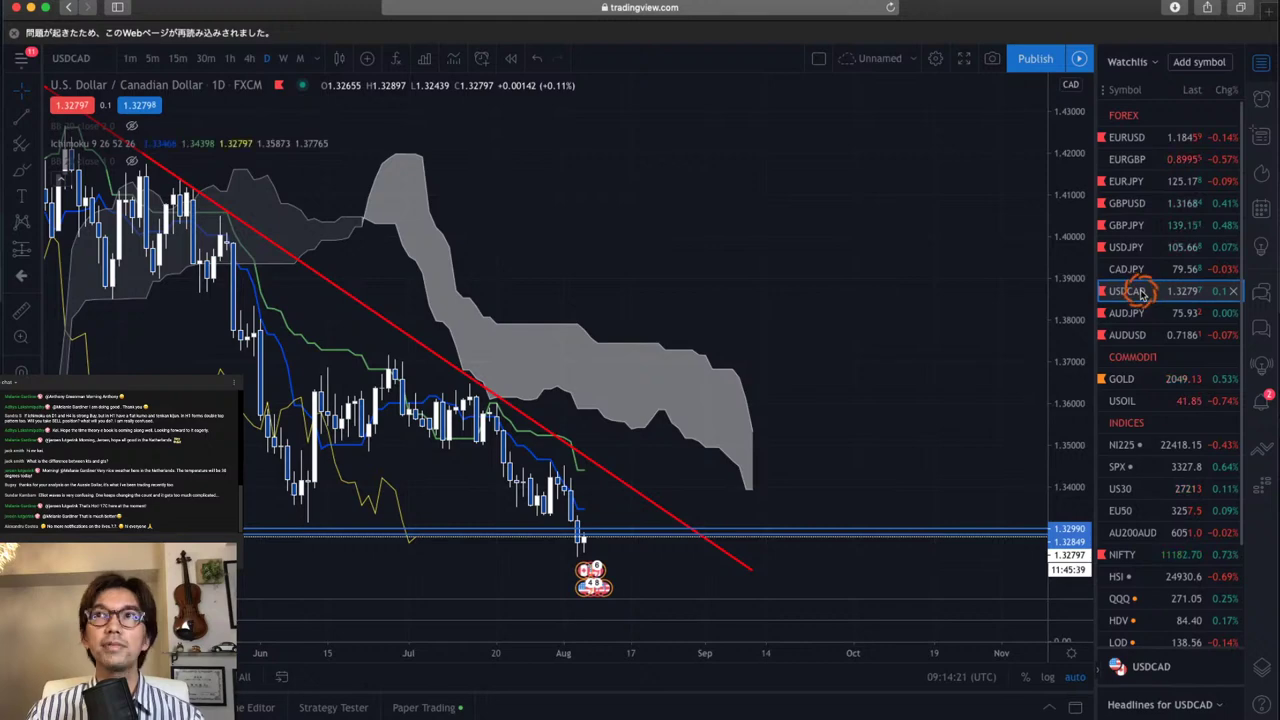
click(1130, 335)
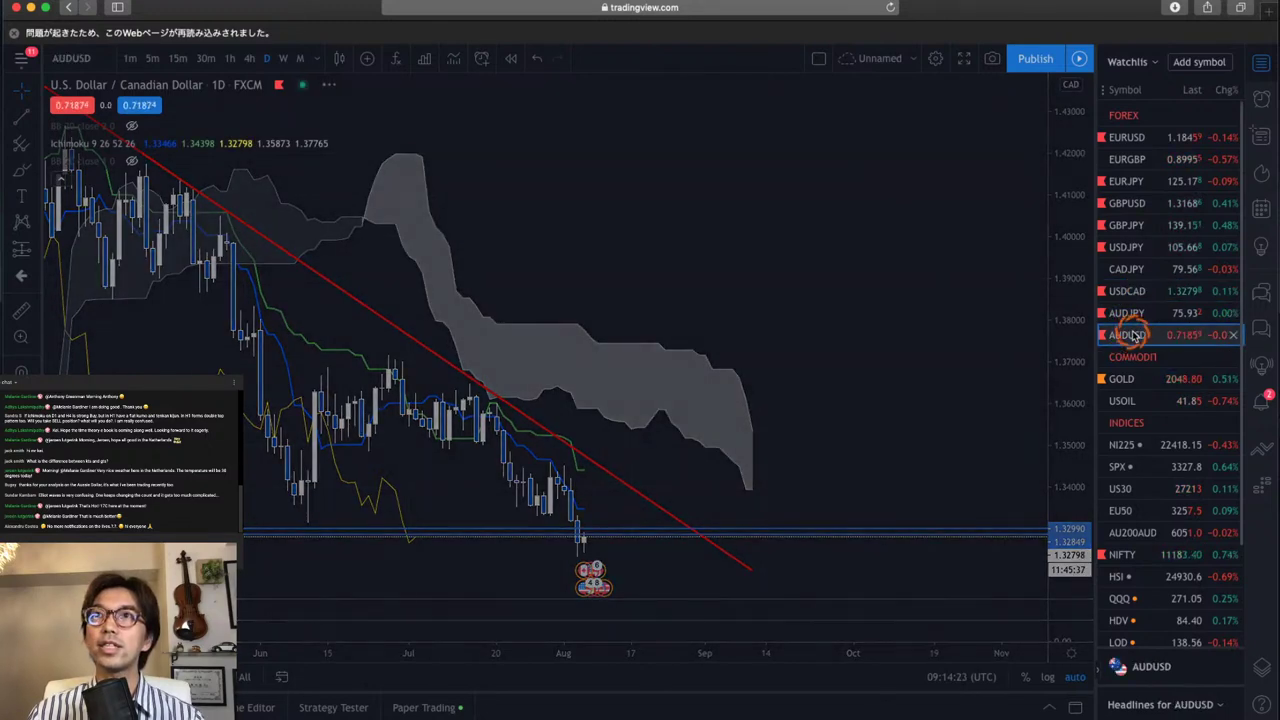
Reframe the AUDUSD chart and brush a red arrow onto the yellow line's peak near 0.71949
drag(596, 440, 737, 486)
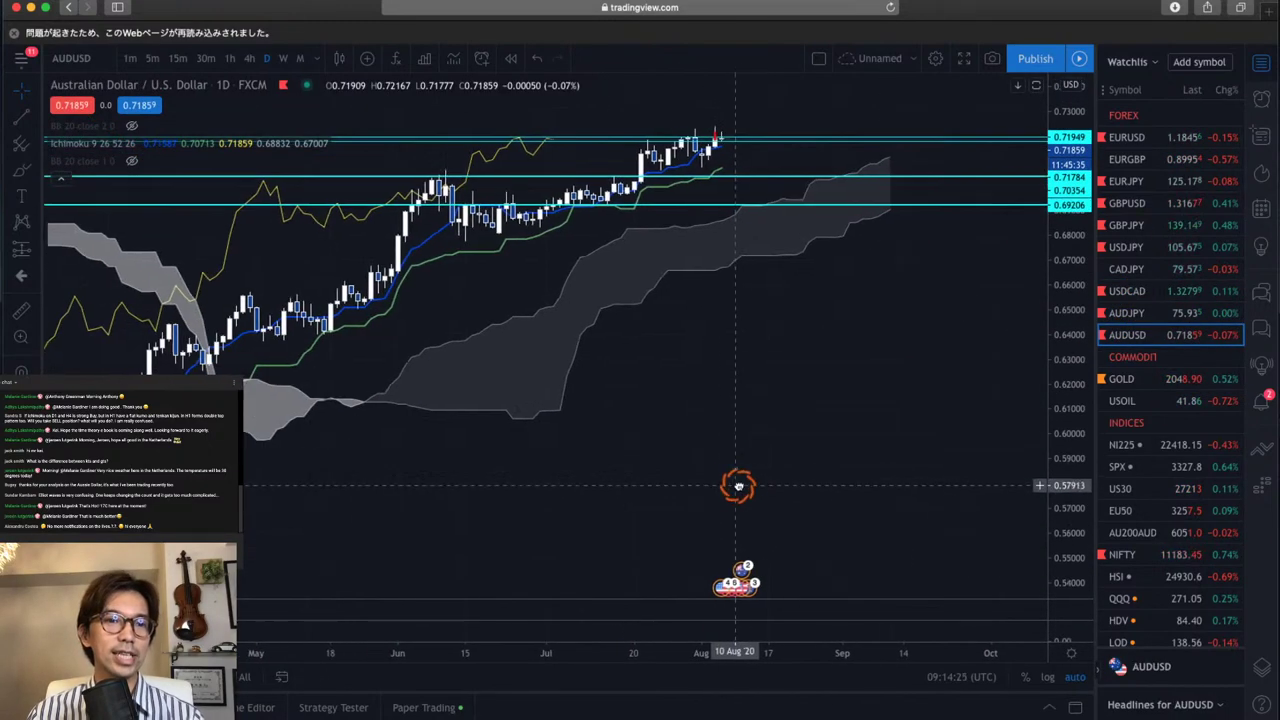
mouse_move(1060, 292)
mouse_down()
mouse_move(1060, 389)
mouse_move(1063, 271)
mouse_up()
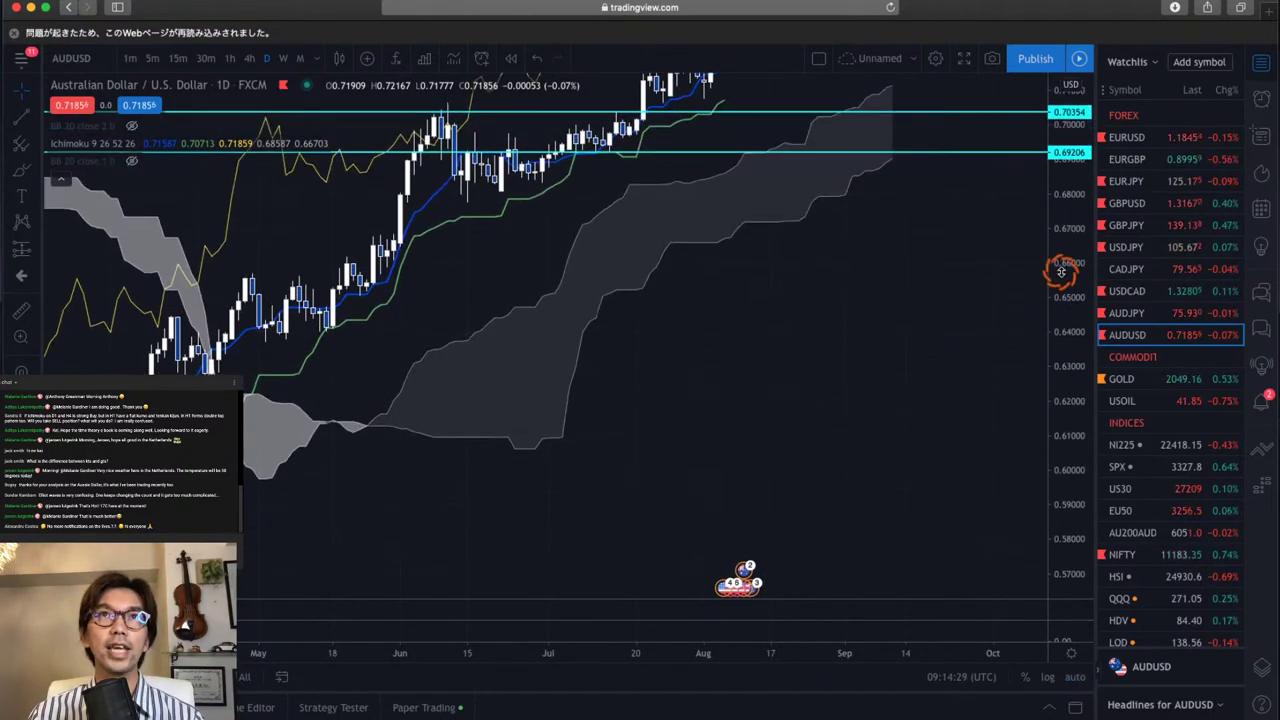
drag(740, 343, 774, 551)
click(533, 302)
click(599, 260)
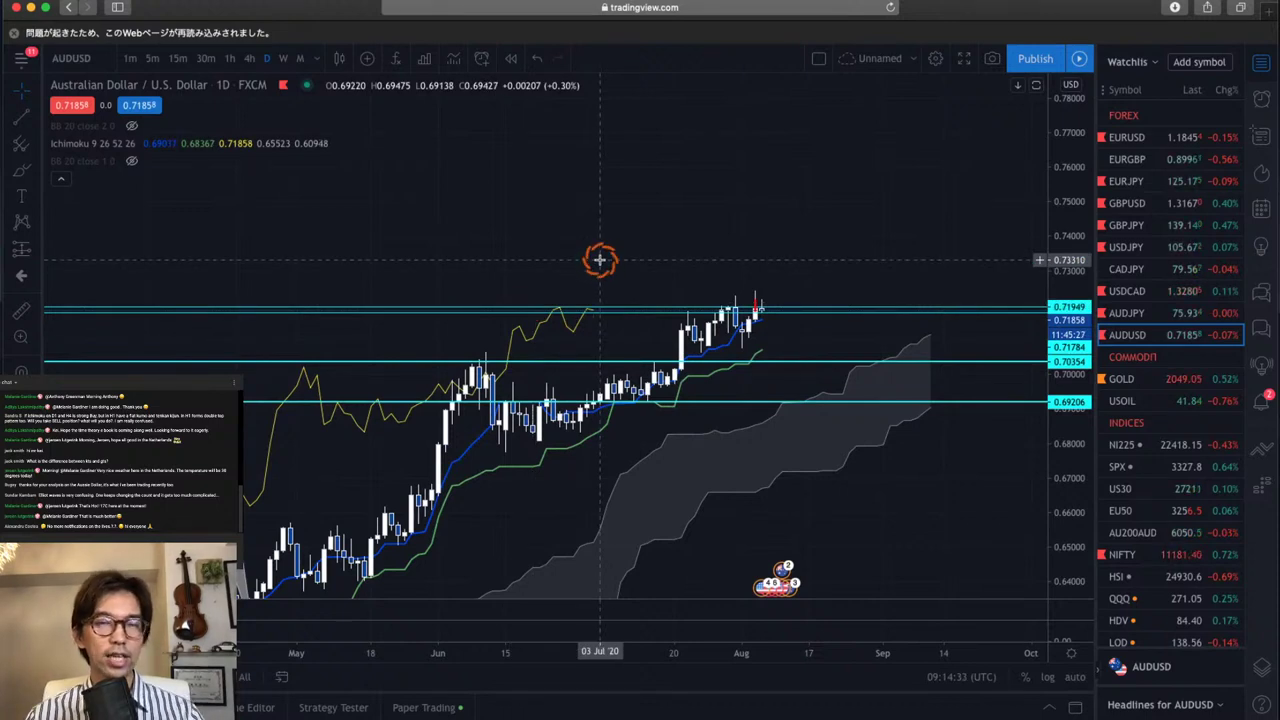
drag(445, 190, 538, 296)
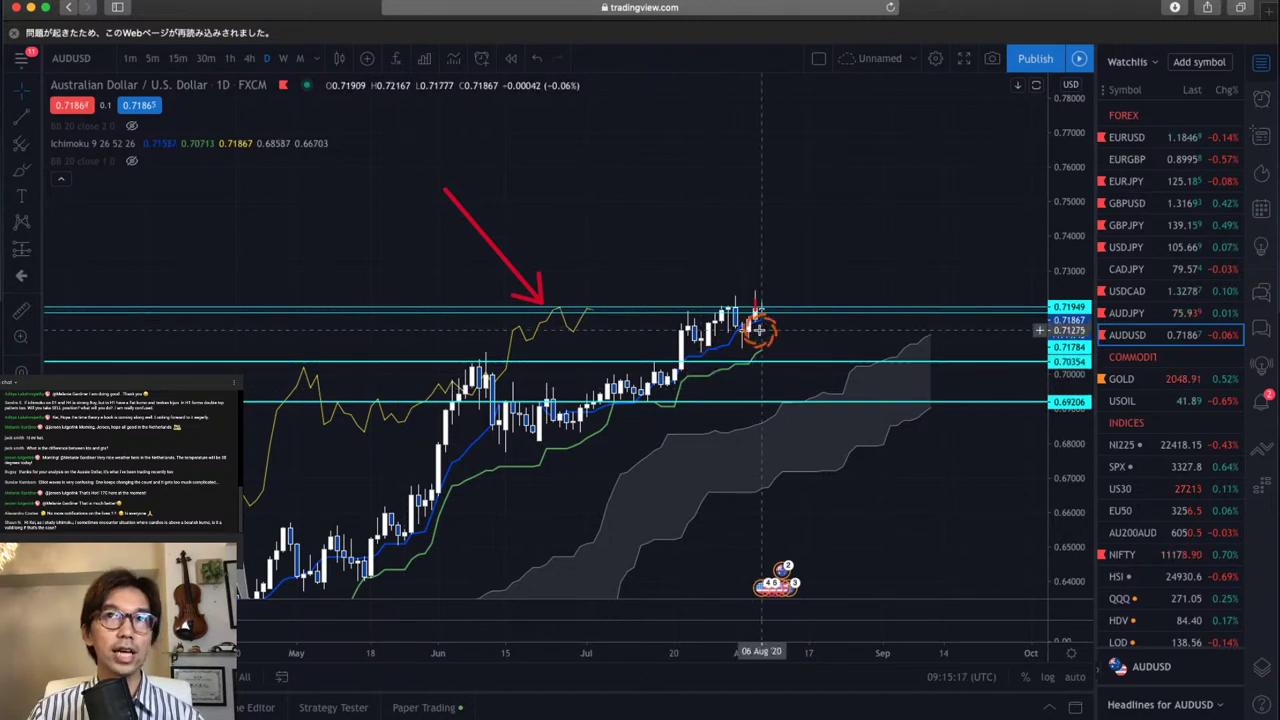
Measure with the ruler from the latest AUDUSD candle back to 02 Jul, about 25 bars
click(22, 310)
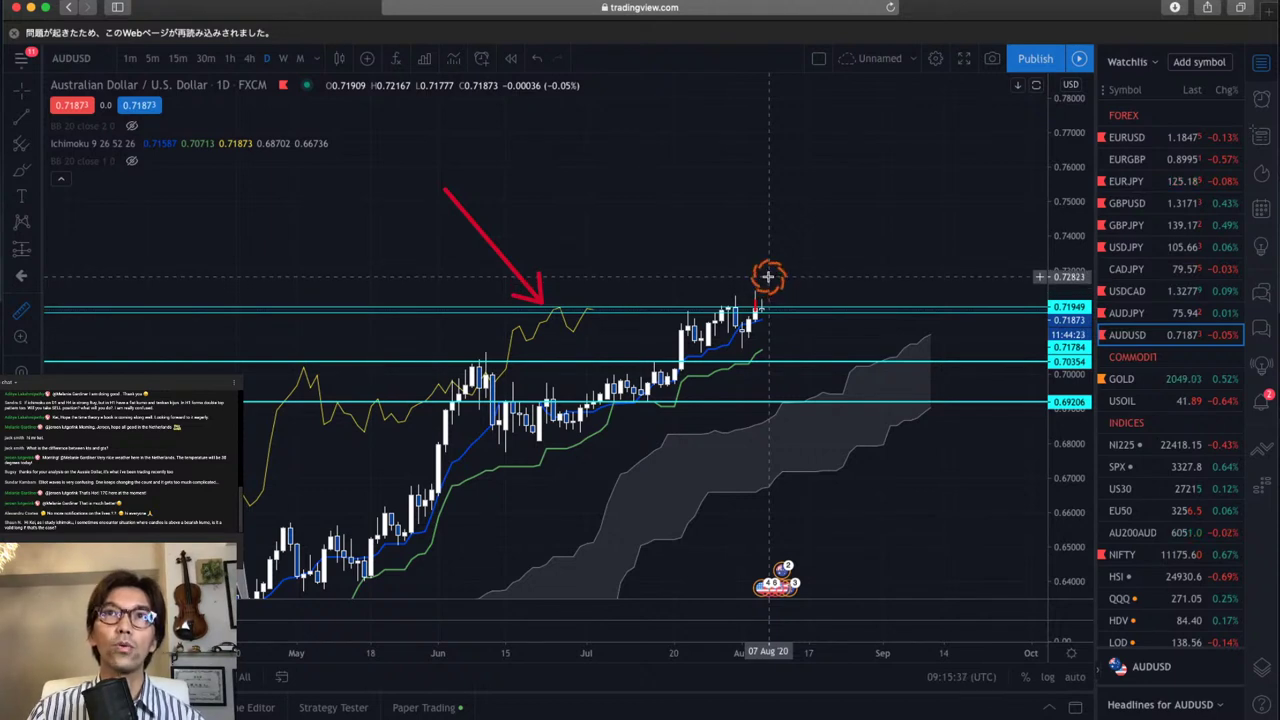
click(768, 276)
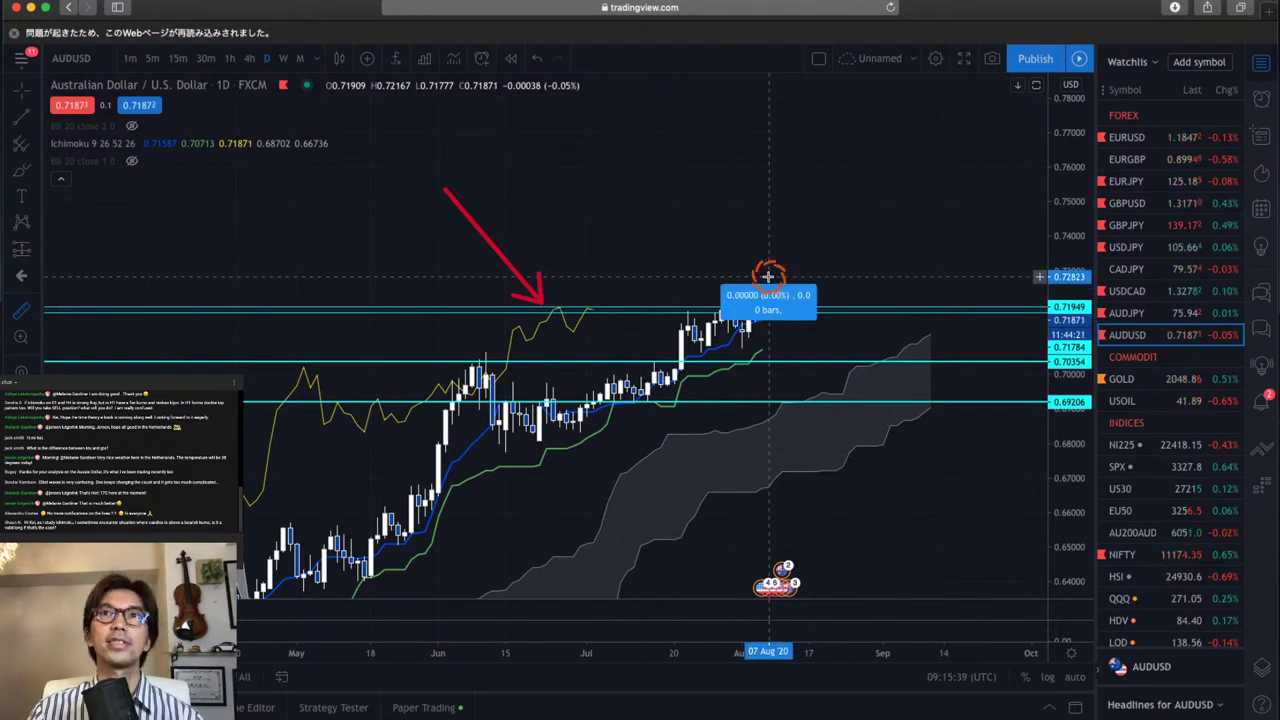
click(594, 270)
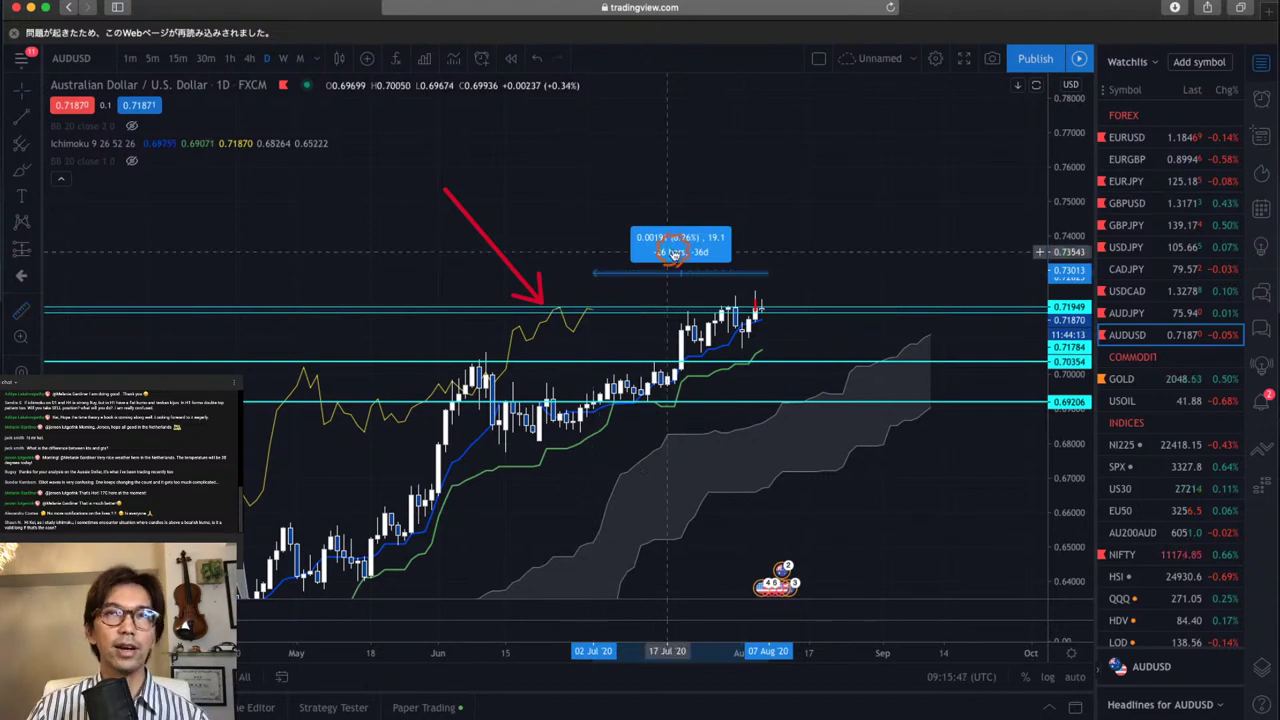
click(663, 257)
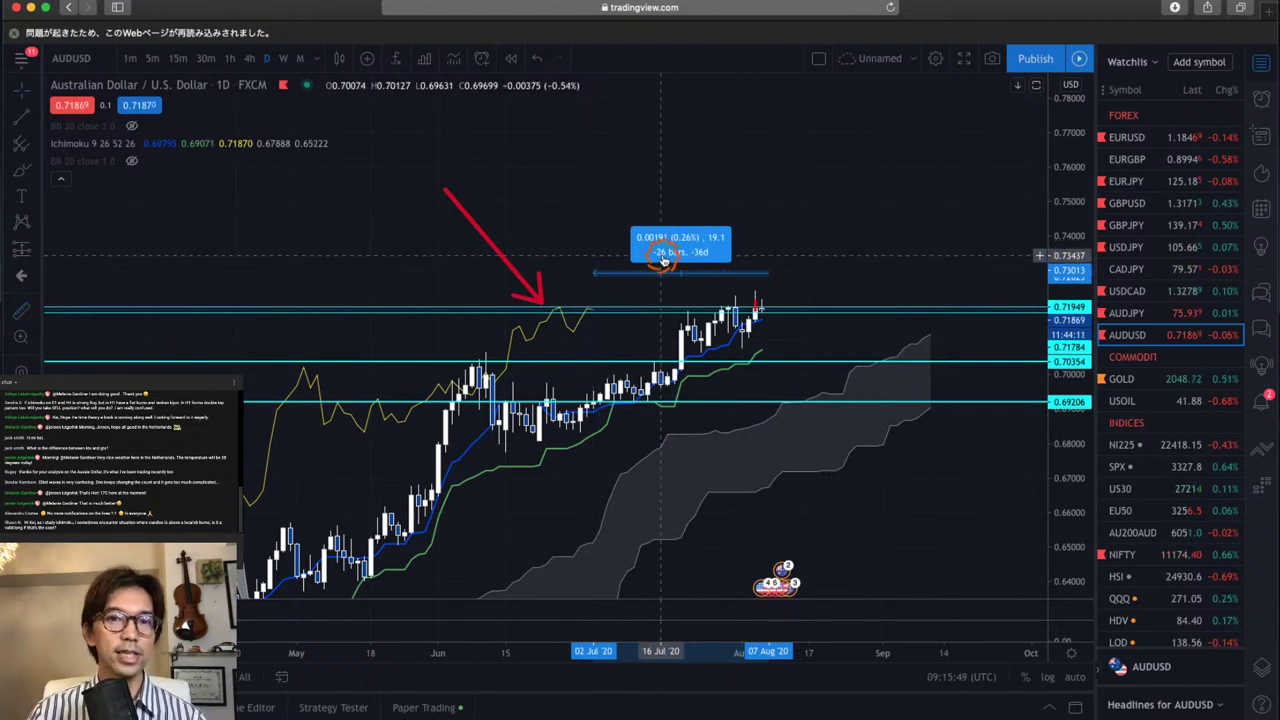
click(783, 271)
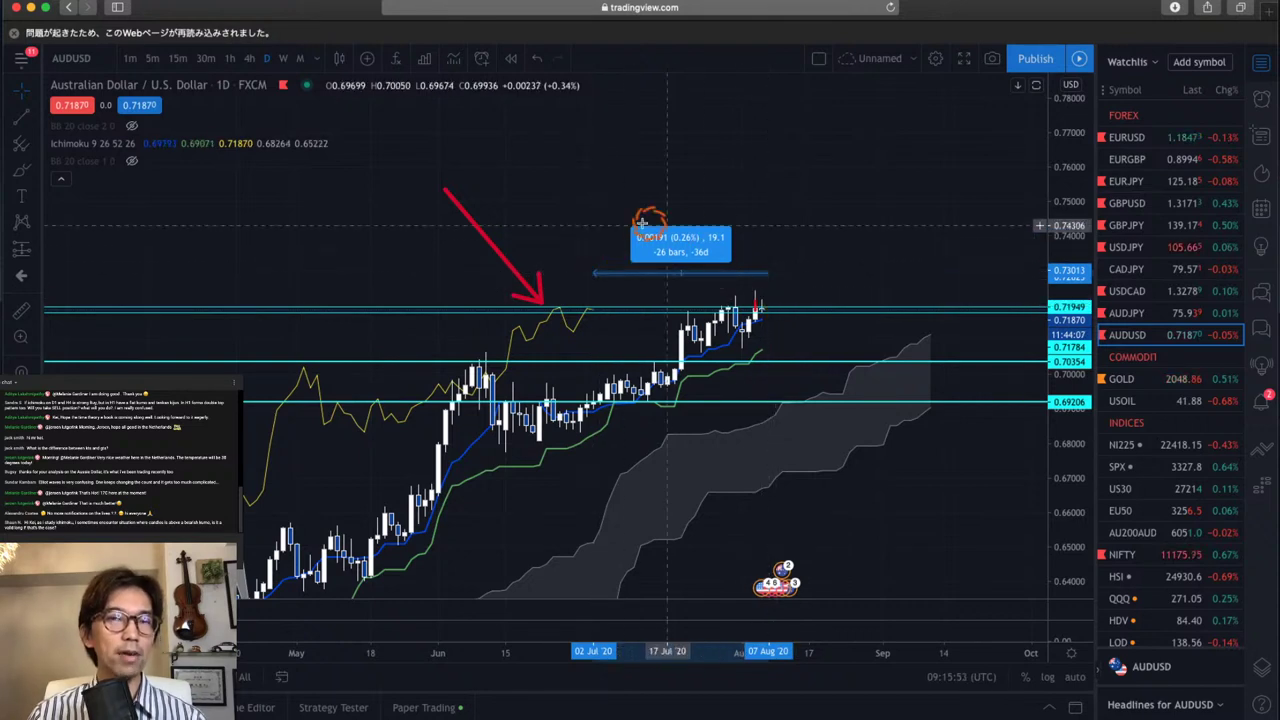
click(593, 297)
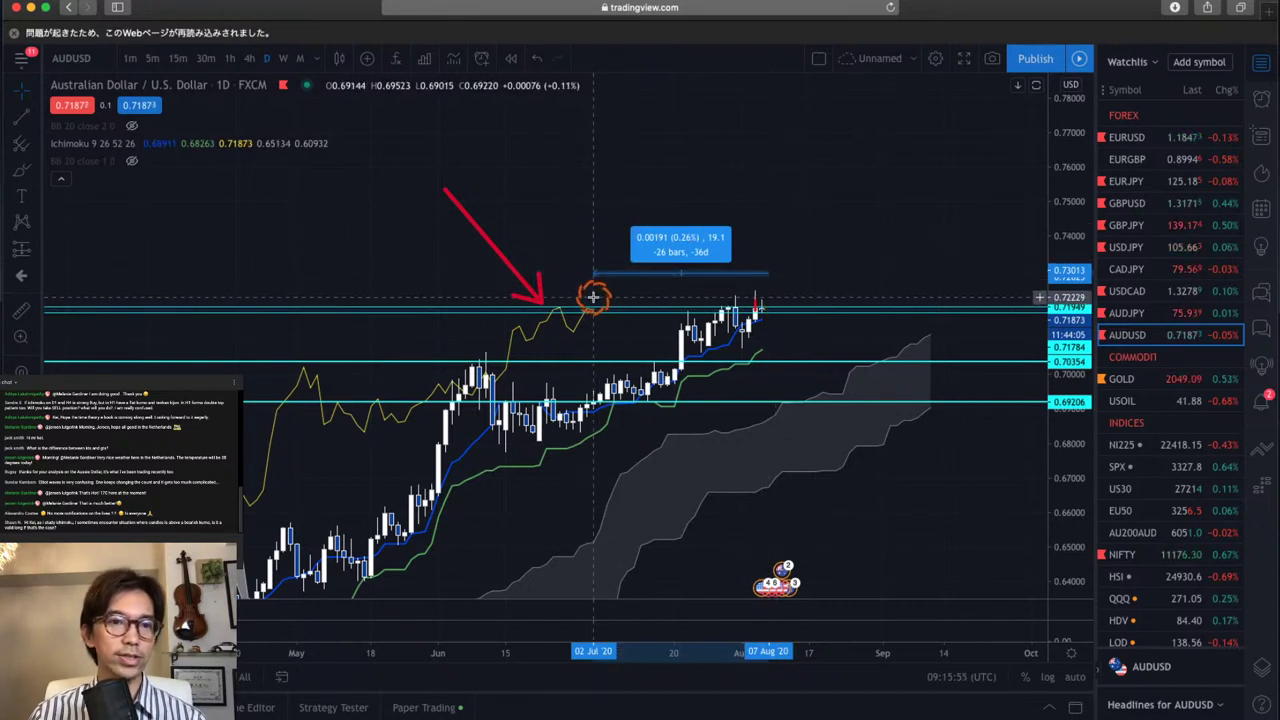
click(766, 288)
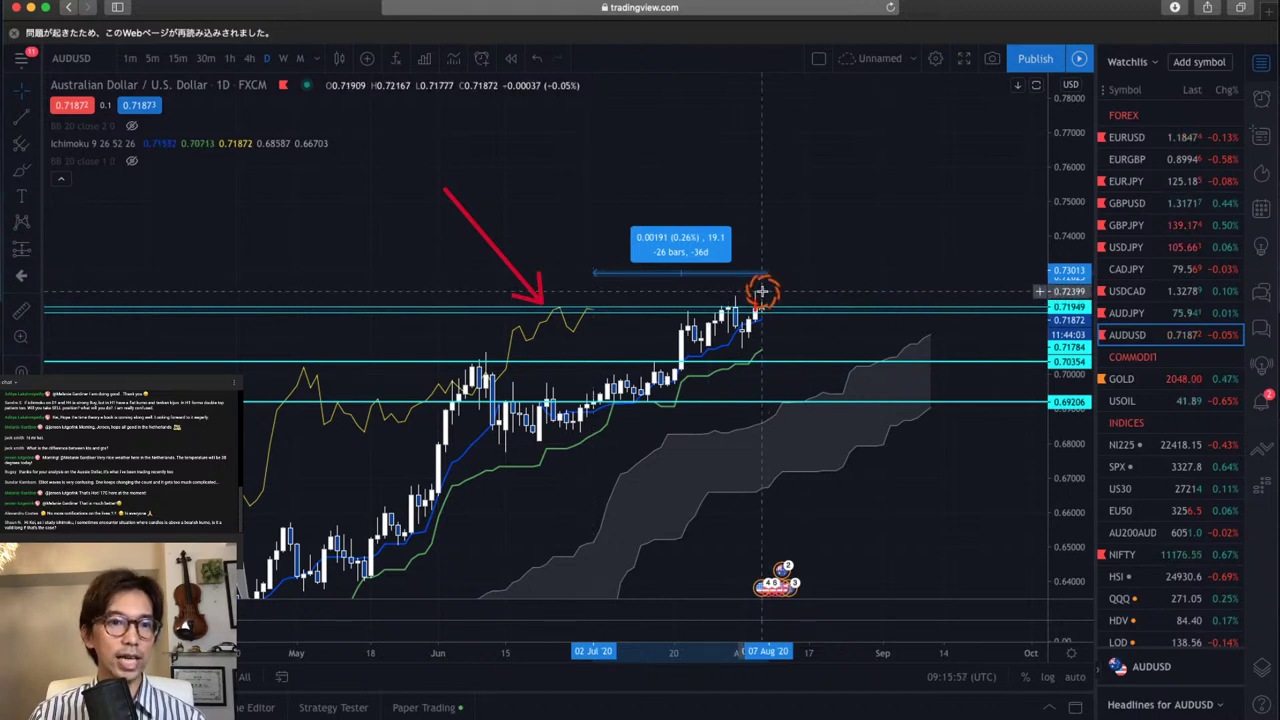
click(21, 310)
drag(760, 203, 593, 203)
Finish the early-July measurement, then clear it and discard a second measurement attempt
click(593, 203)
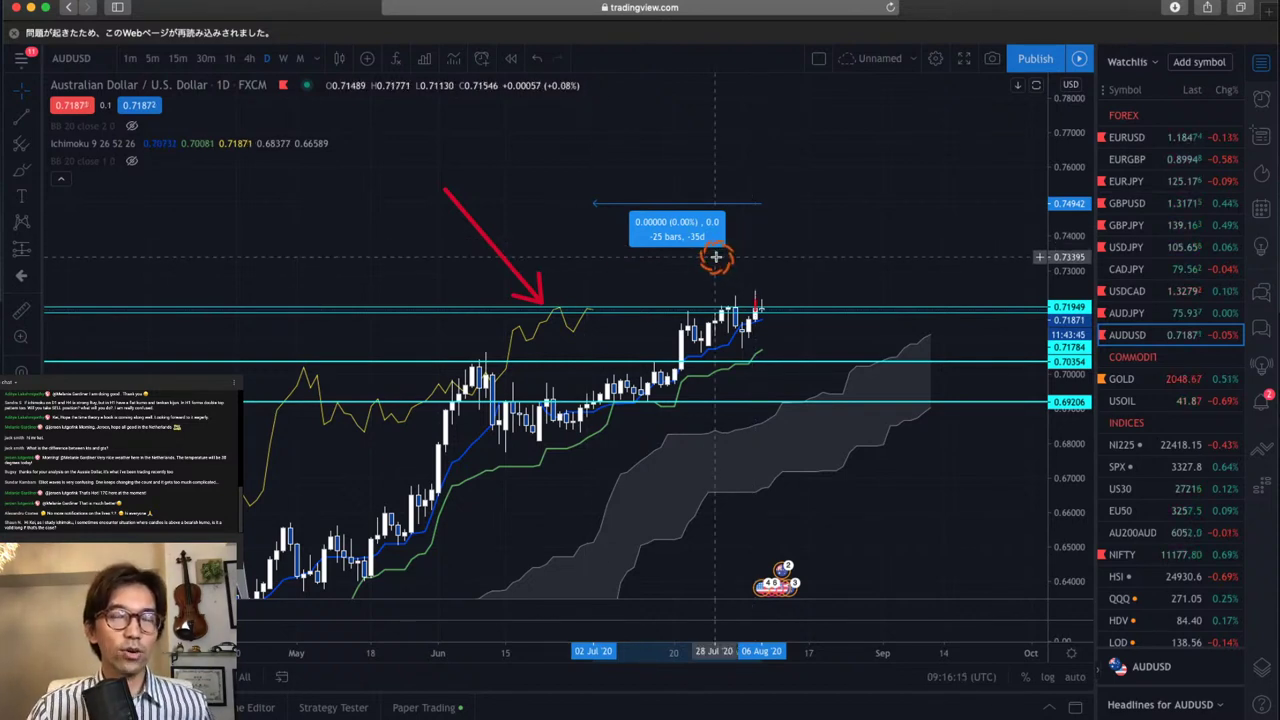
click(674, 269)
click(20, 311)
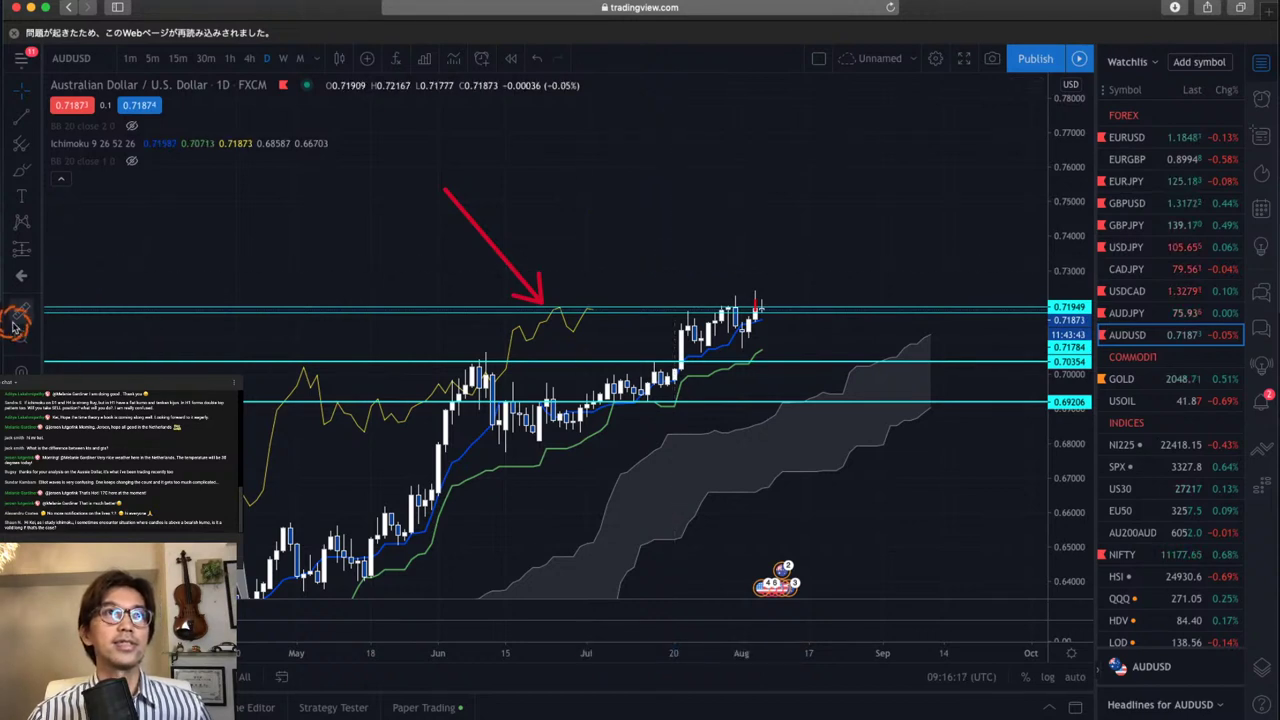
click(766, 251)
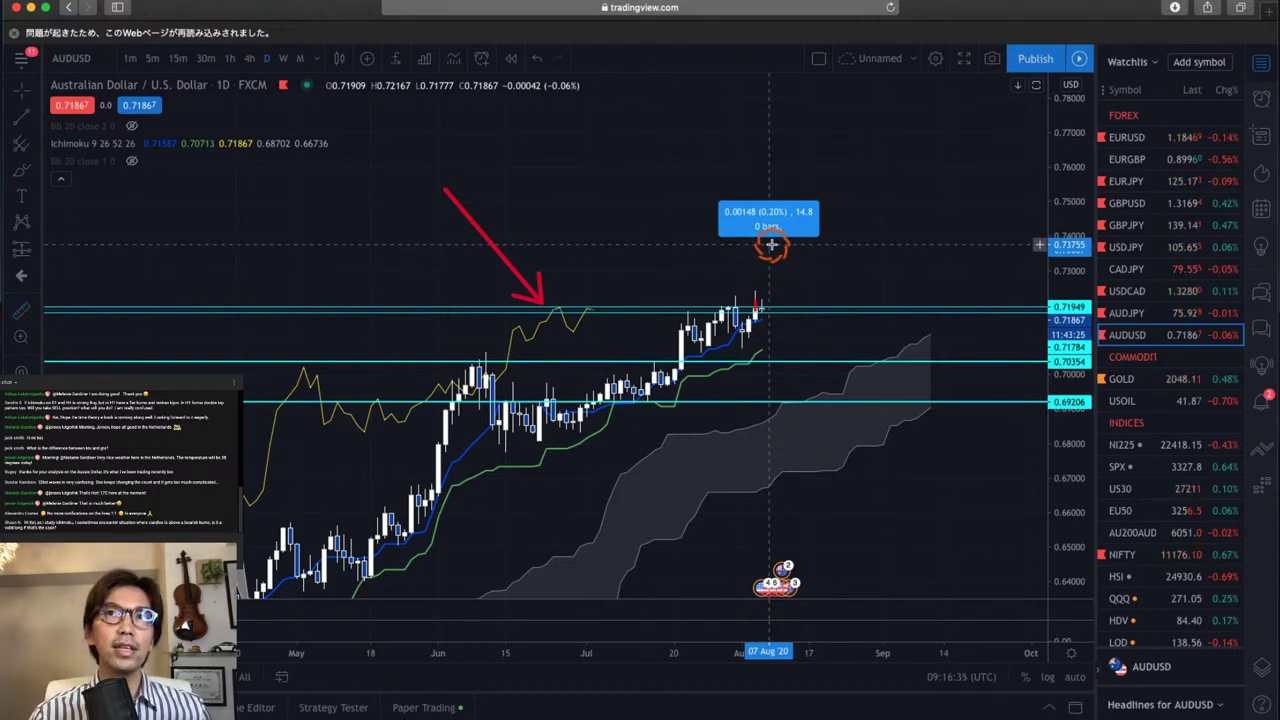
scroll(771, 244, right, 1)
click(766, 244)
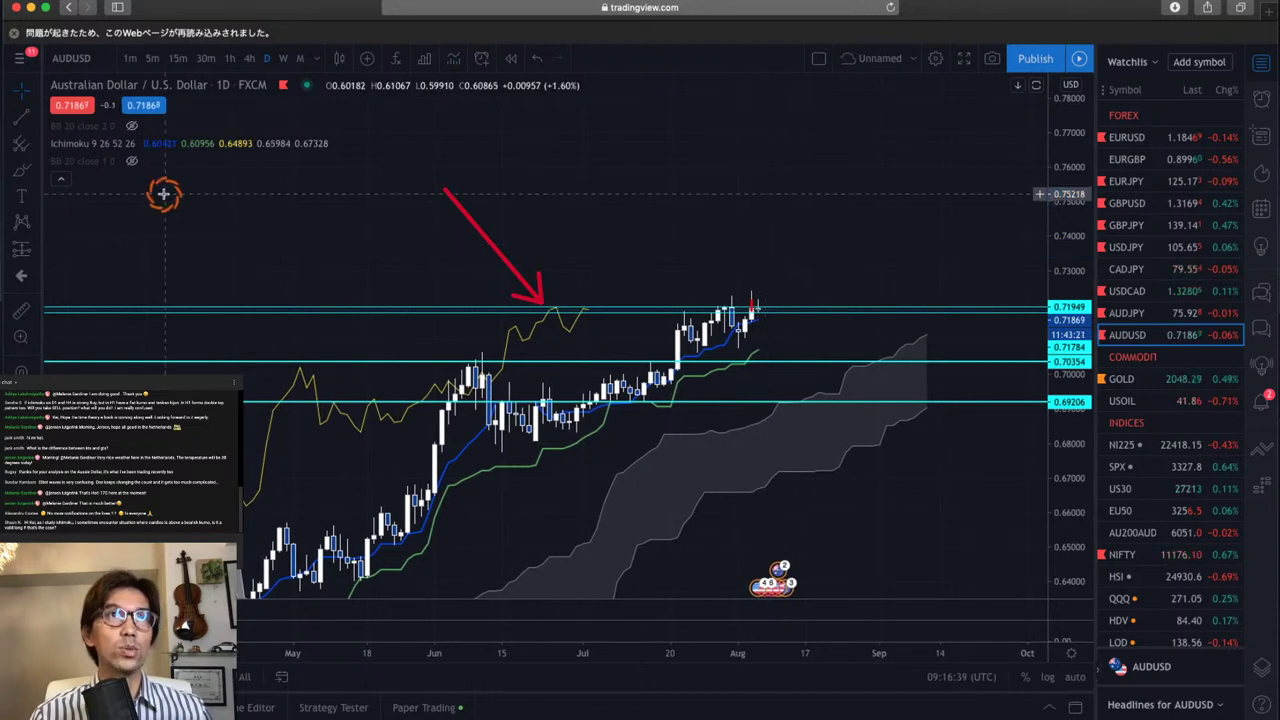
click(22, 312)
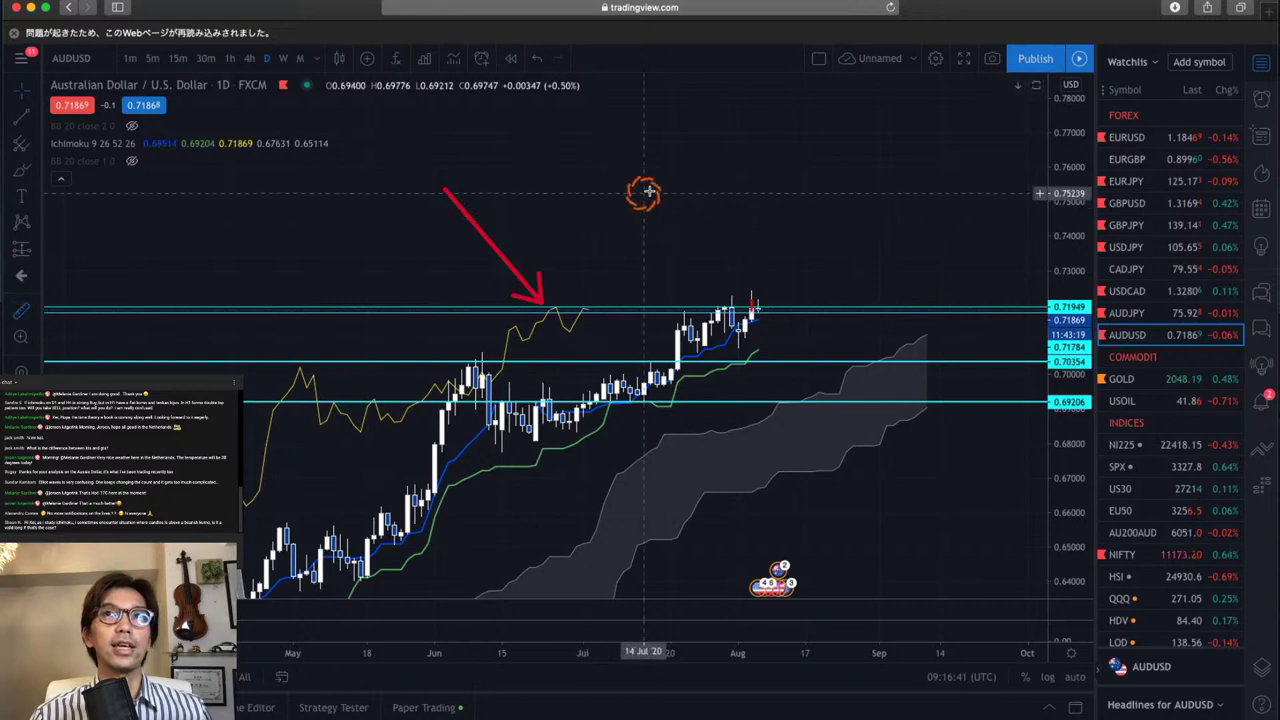
click(766, 190)
drag(766, 190, 590, 183)
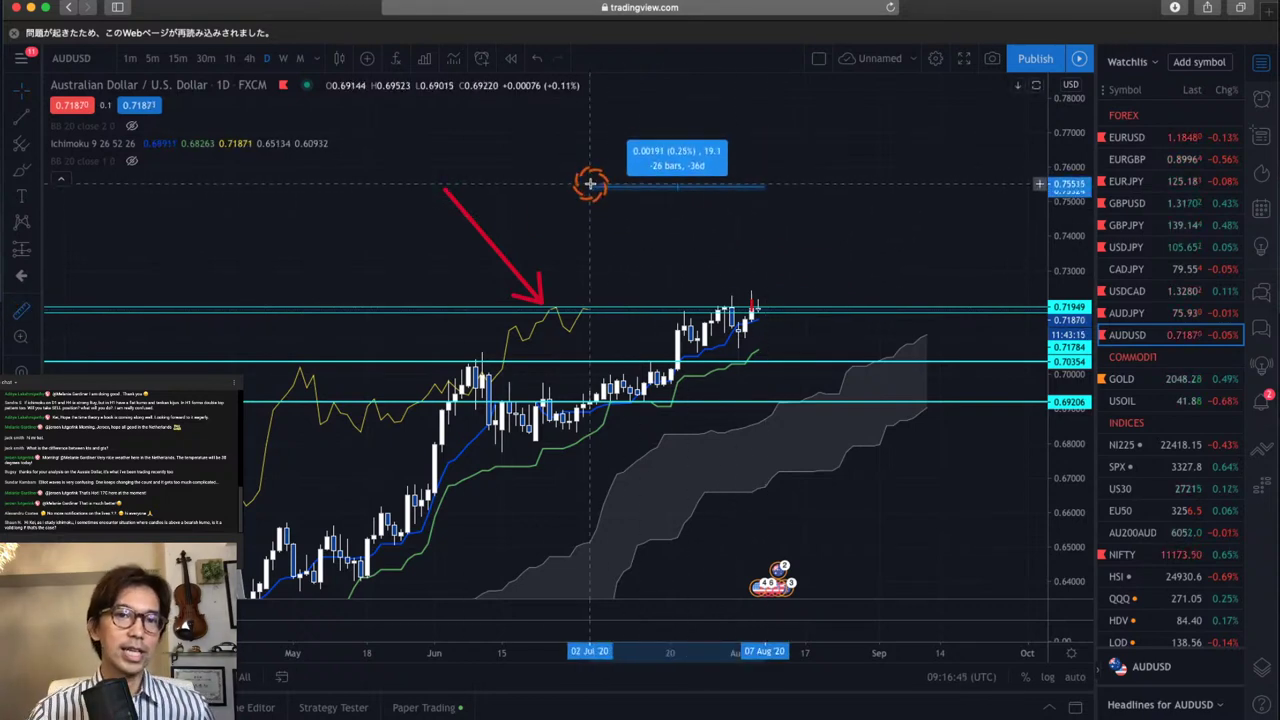
click(590, 183)
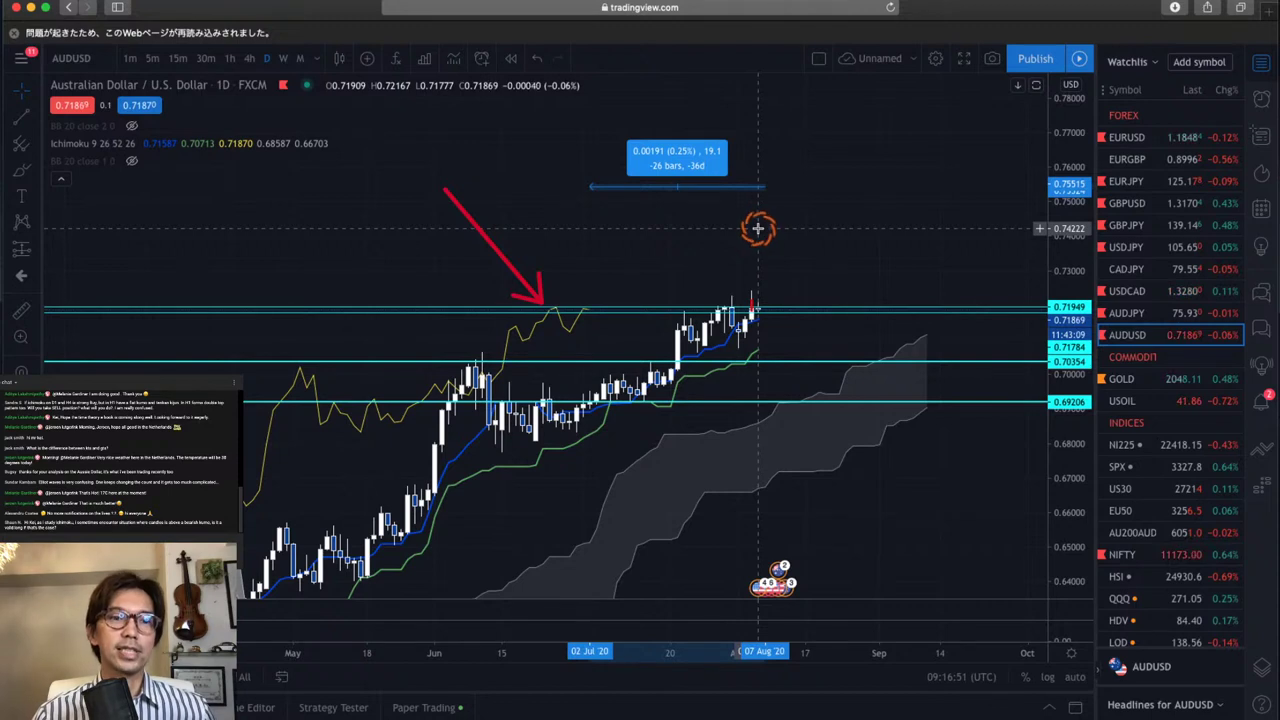
click(589, 228)
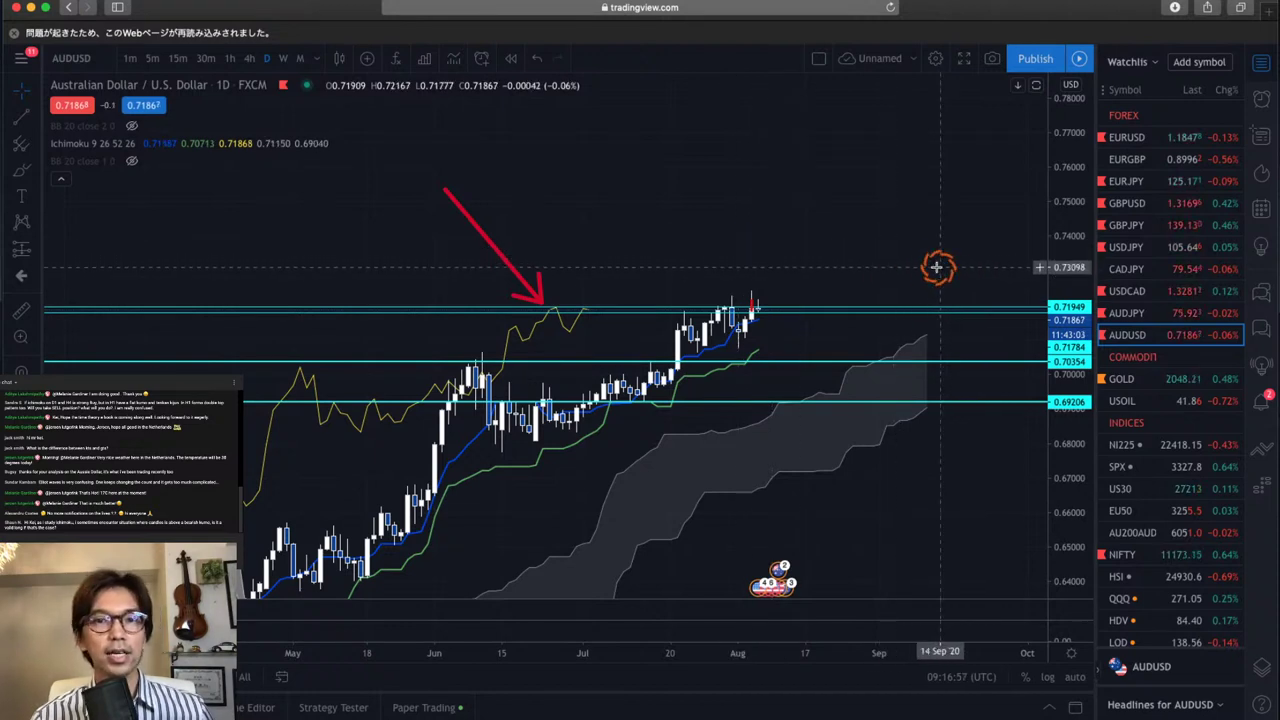
click(21, 312)
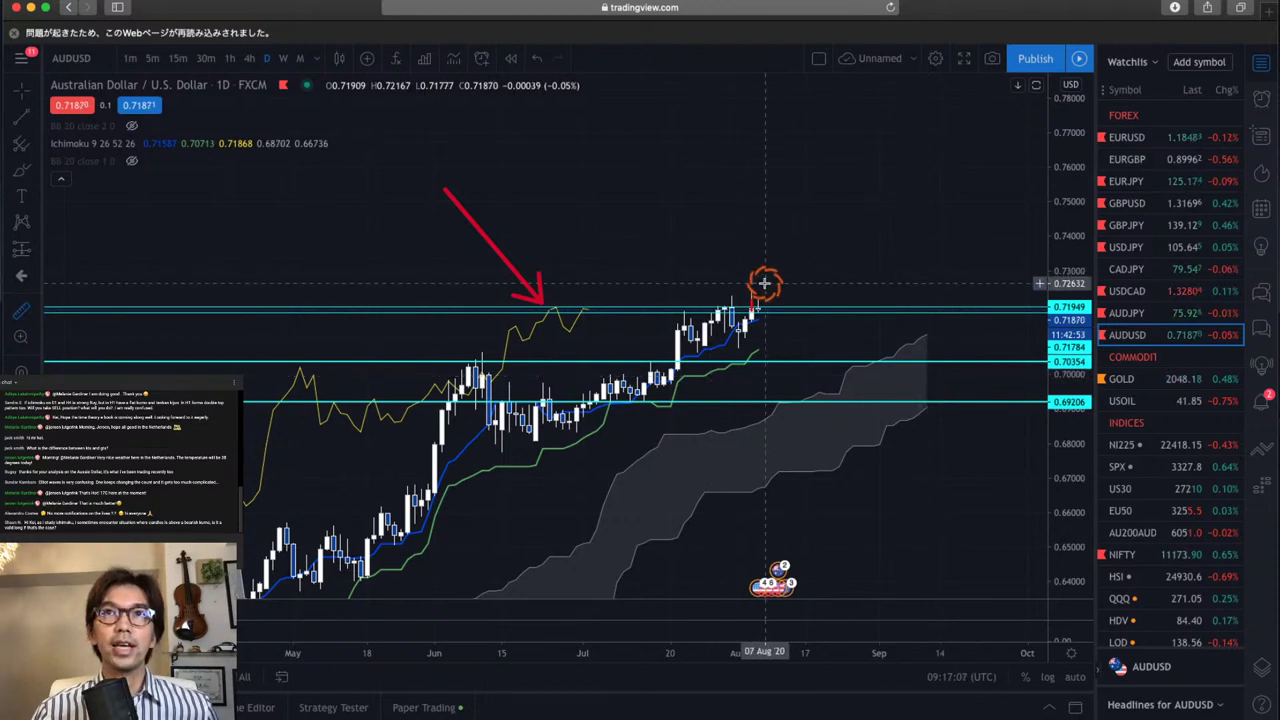
click(751, 279)
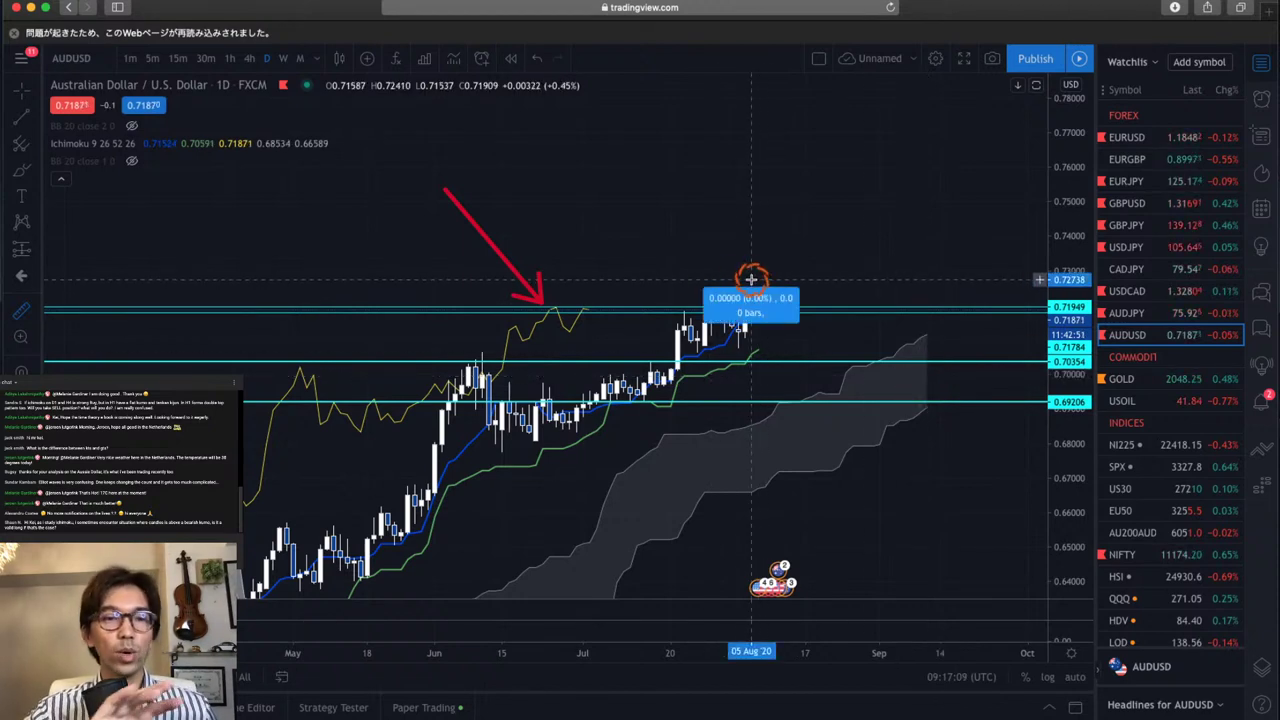
drag(751, 279, 925, 281)
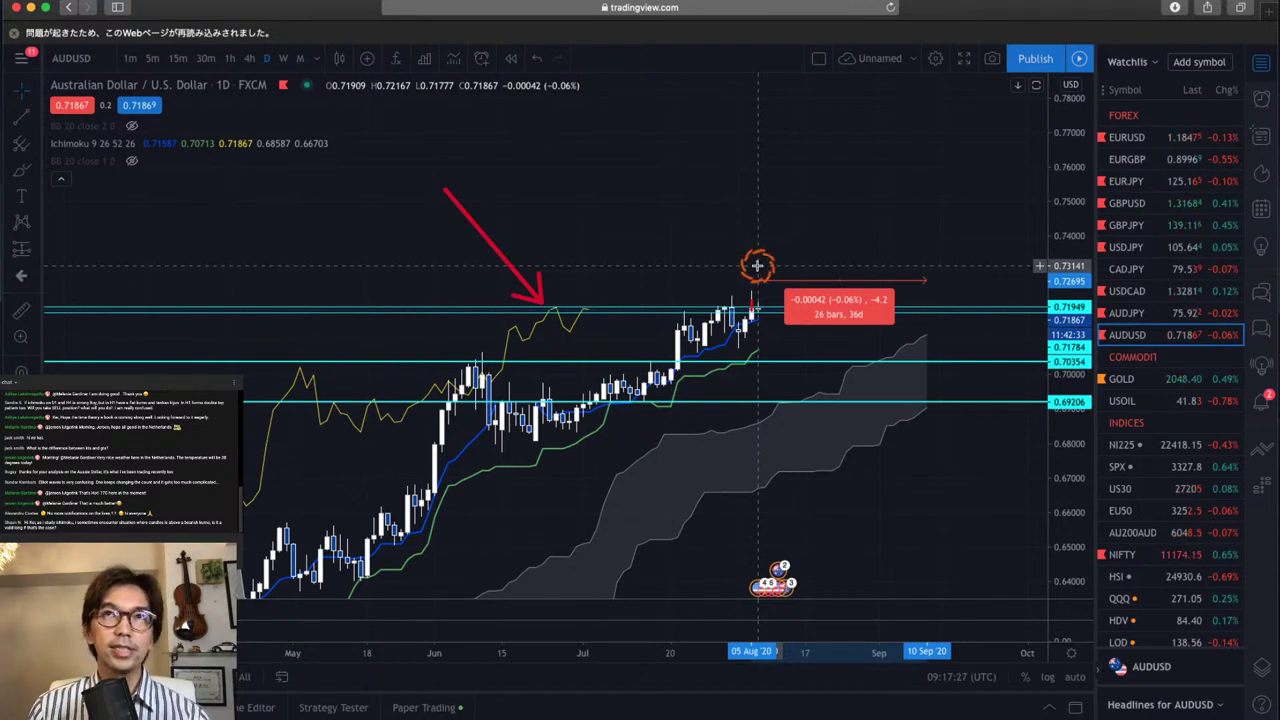
click(757, 265)
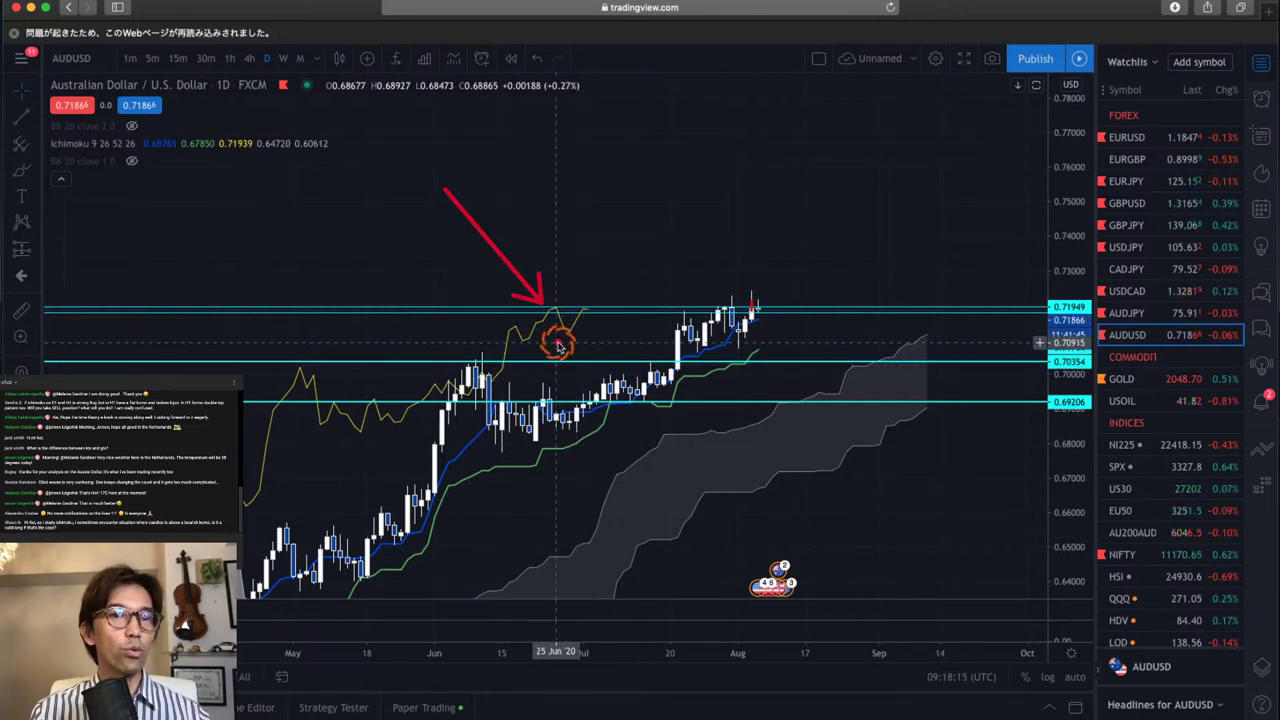
Brush a freehand circle around the lagging line's peak under the red arrow
mouse_move(557, 343)
mouse_down()
mouse_move(514, 334)
mouse_move(604, 340)
mouse_up()
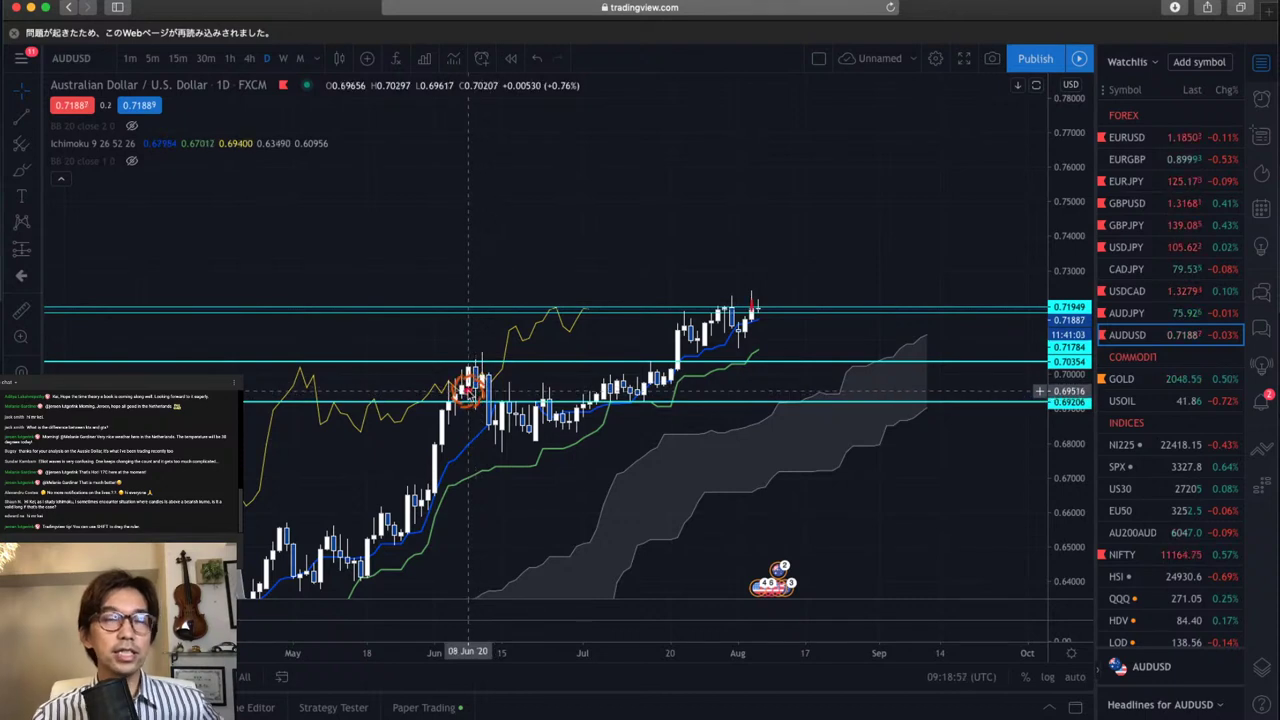
mouse_move(455, 390)
mouse_down()
mouse_move(472, 377)
mouse_move(482, 395)
mouse_up()
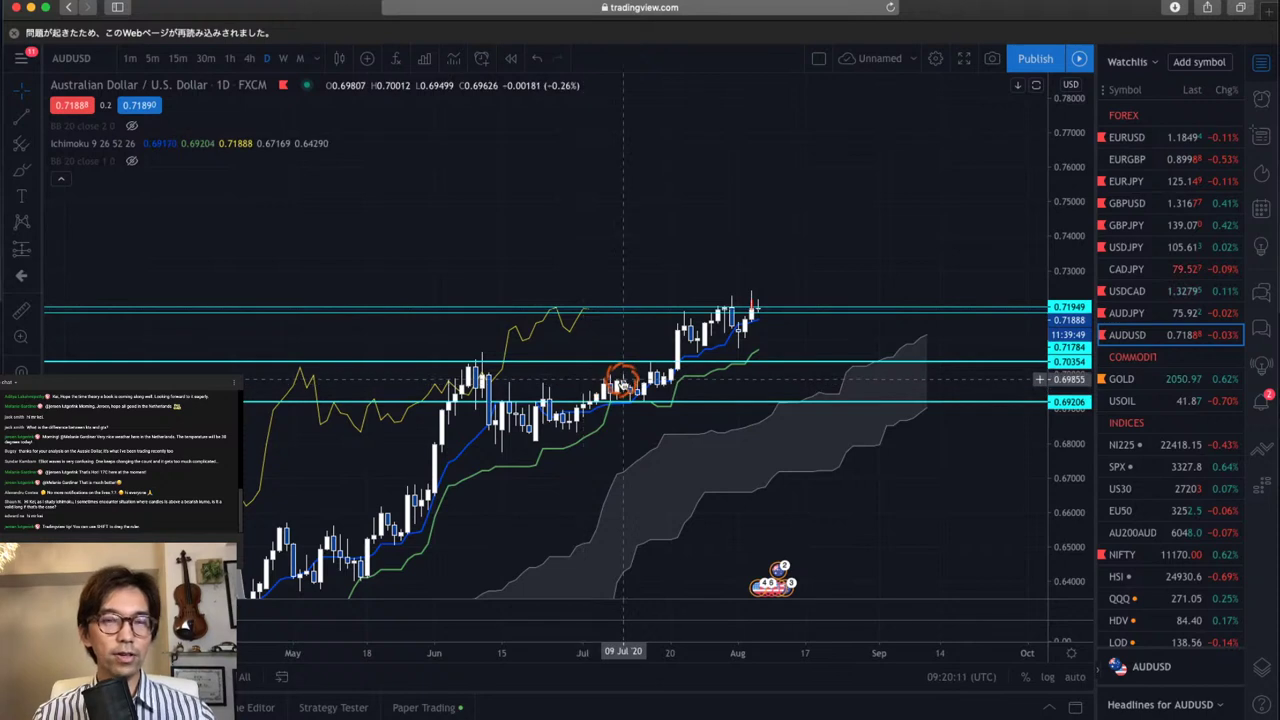
Mark the July candles in red and sketch a sideways red zigzag along 0.71949 into September
mouse_move(596, 405)
mouse_down()
mouse_move(630, 390)
mouse_move(609, 374)
mouse_move(645, 382)
mouse_move(670, 355)
mouse_up()
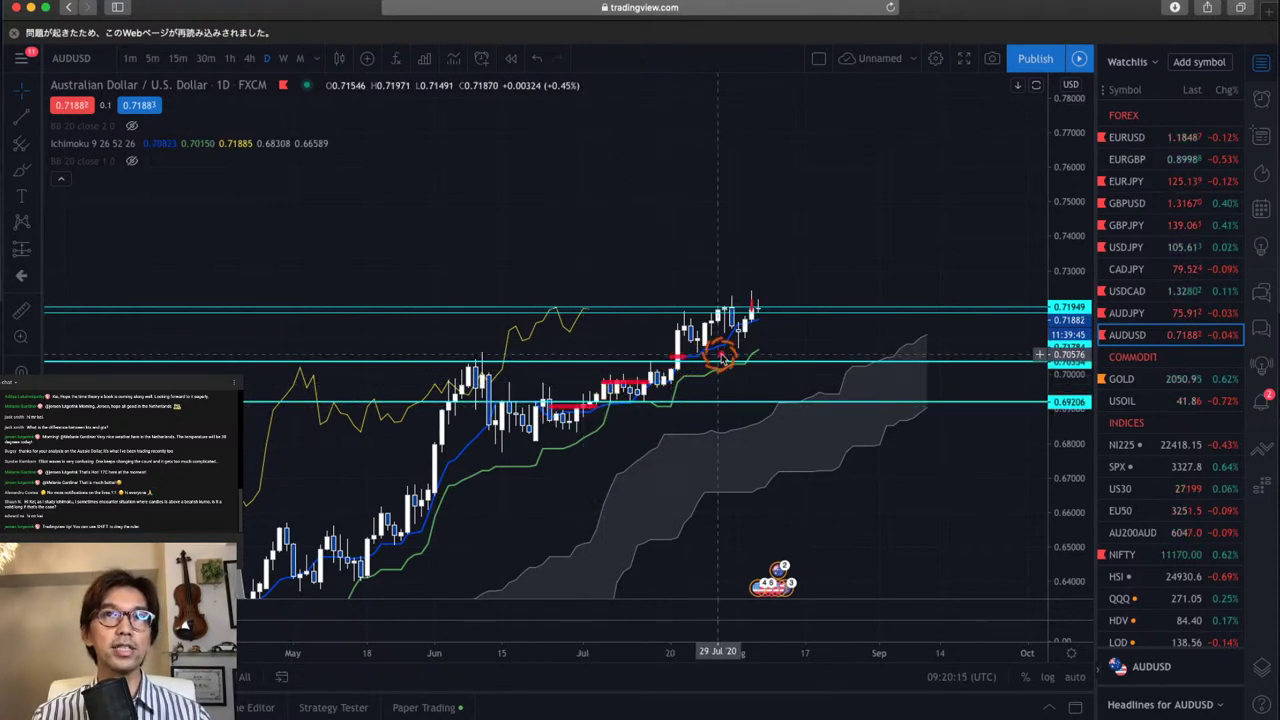
click(776, 328)
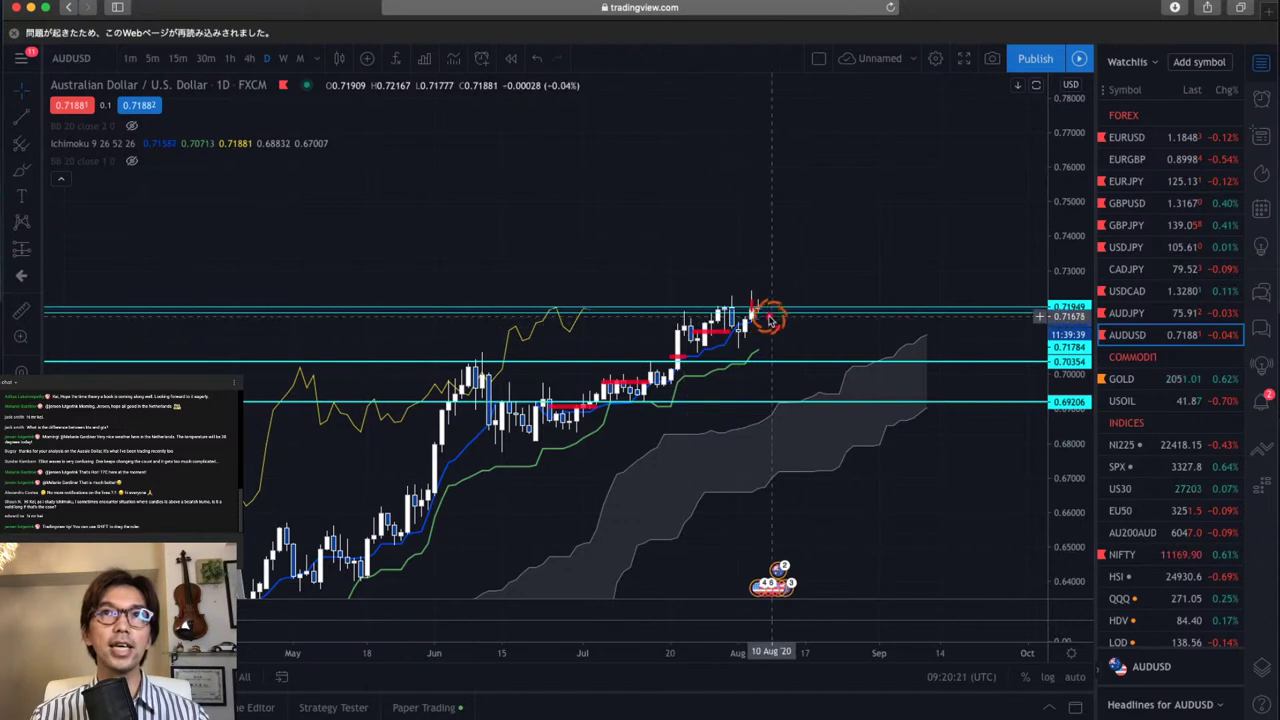
mouse_move(758, 308)
mouse_down()
mouse_move(768, 326)
mouse_move(828, 308)
mouse_move(837, 321)
mouse_move(910, 328)
mouse_up()
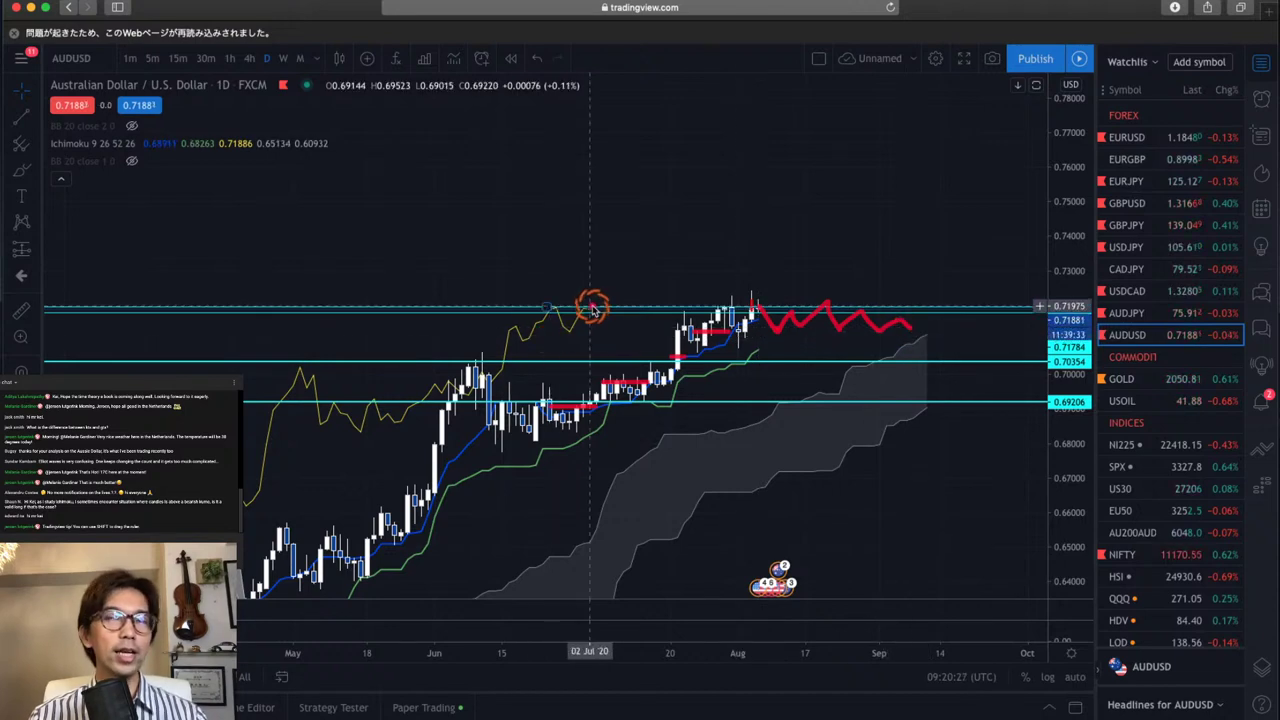
mouse_move(586, 304)
mouse_down()
mouse_move(610, 337)
mouse_move(623, 312)
mouse_move(636, 335)
mouse_up()
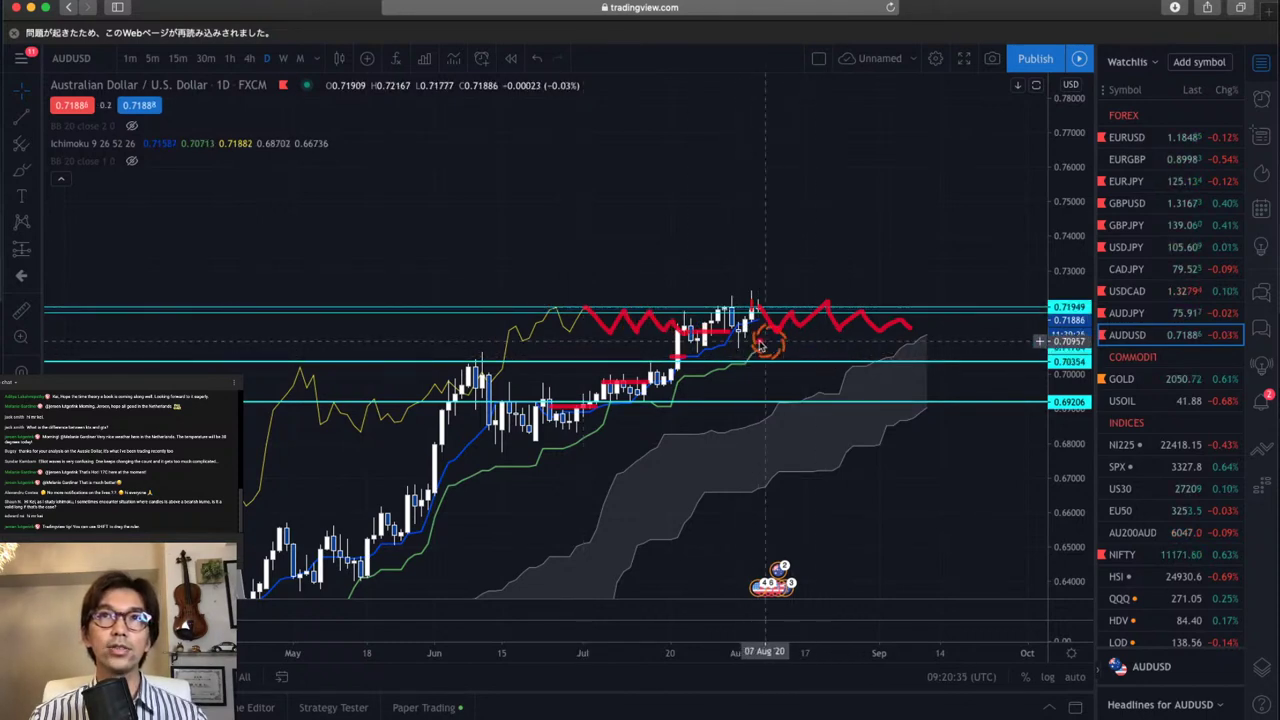
mouse_move(913, 335)
mouse_down()
mouse_move(903, 306)
mouse_move(905, 336)
mouse_up()
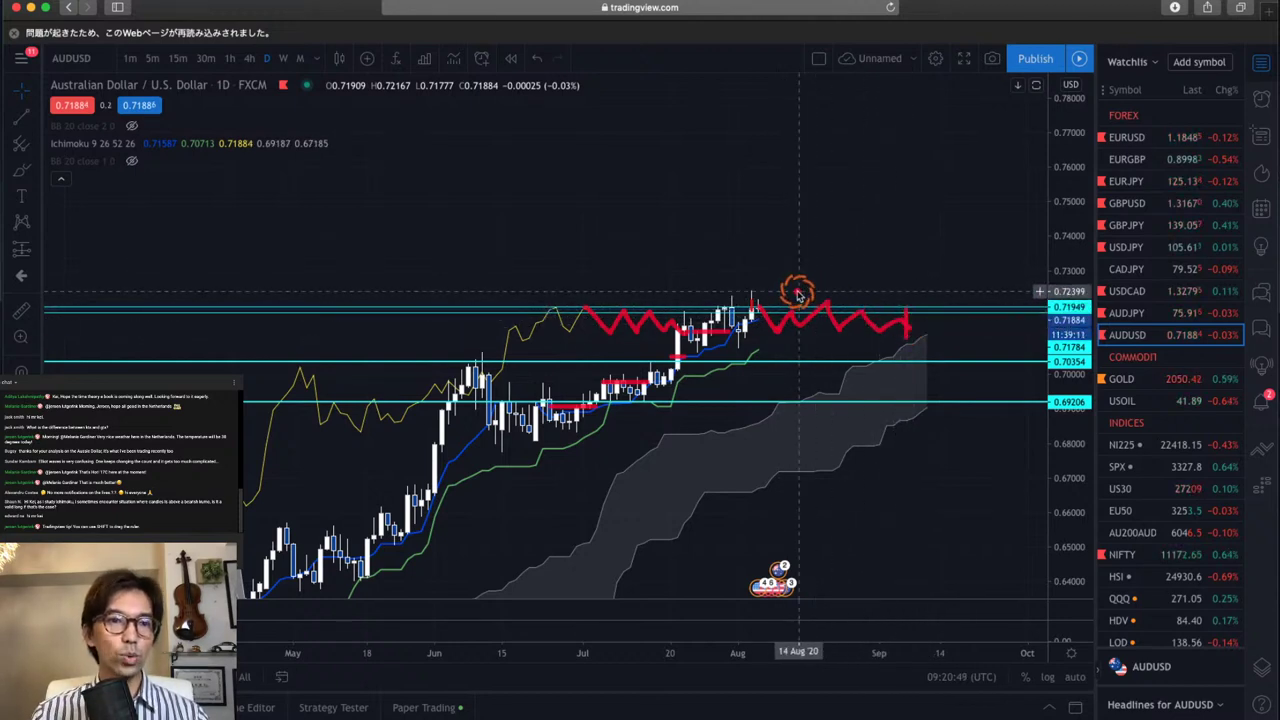
drag(739, 288, 741, 328)
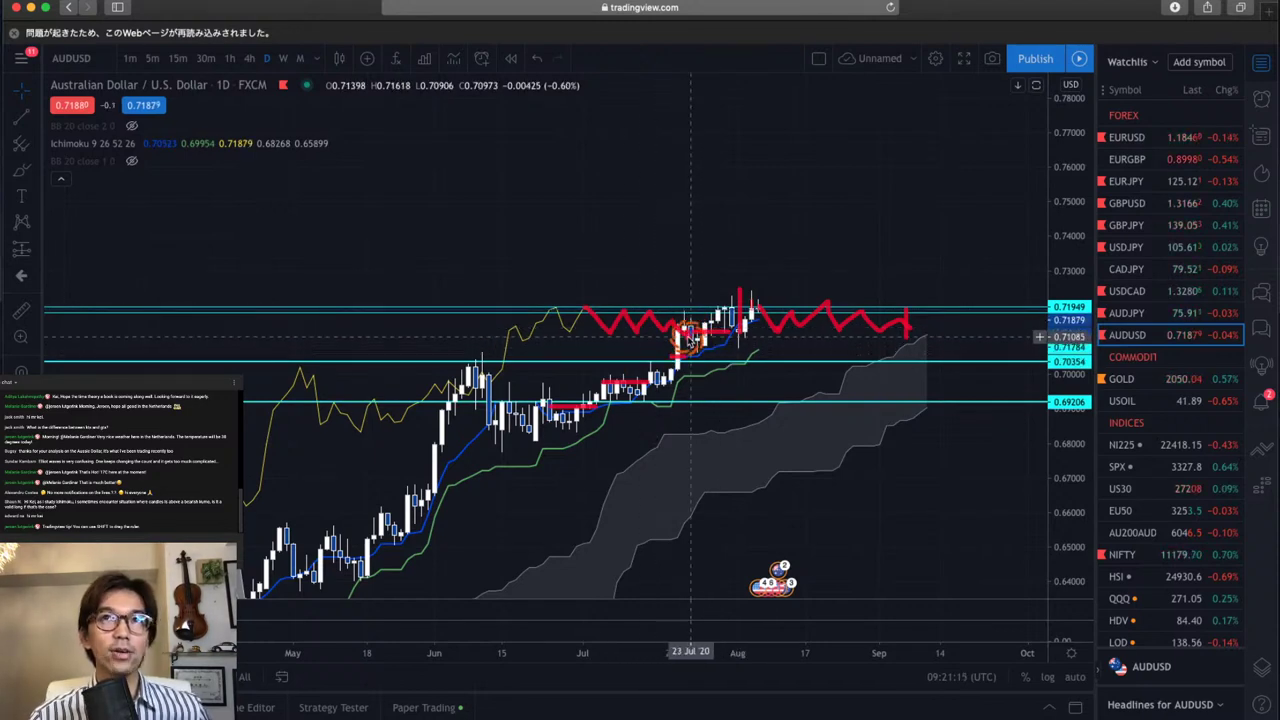
Draw red down arrows from the late-July candles and the zigzag's end to 0.69206
drag(688, 338, 726, 374)
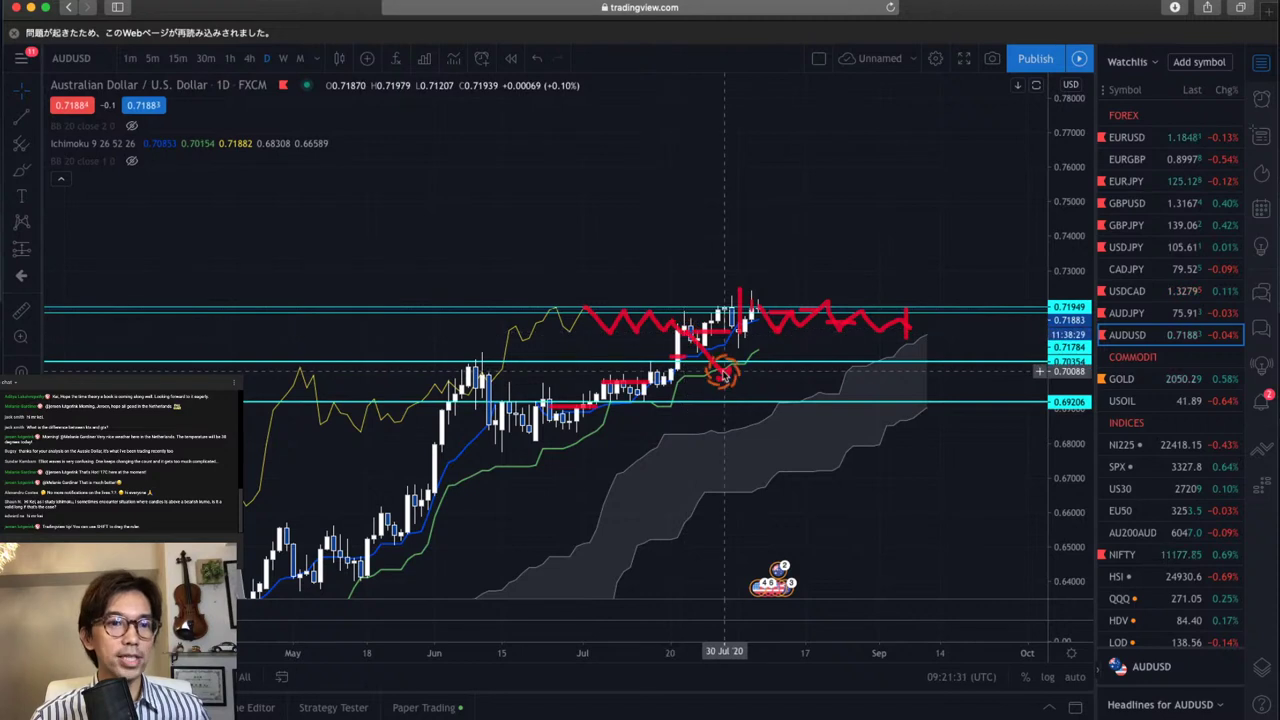
drag(908, 334, 946, 385)
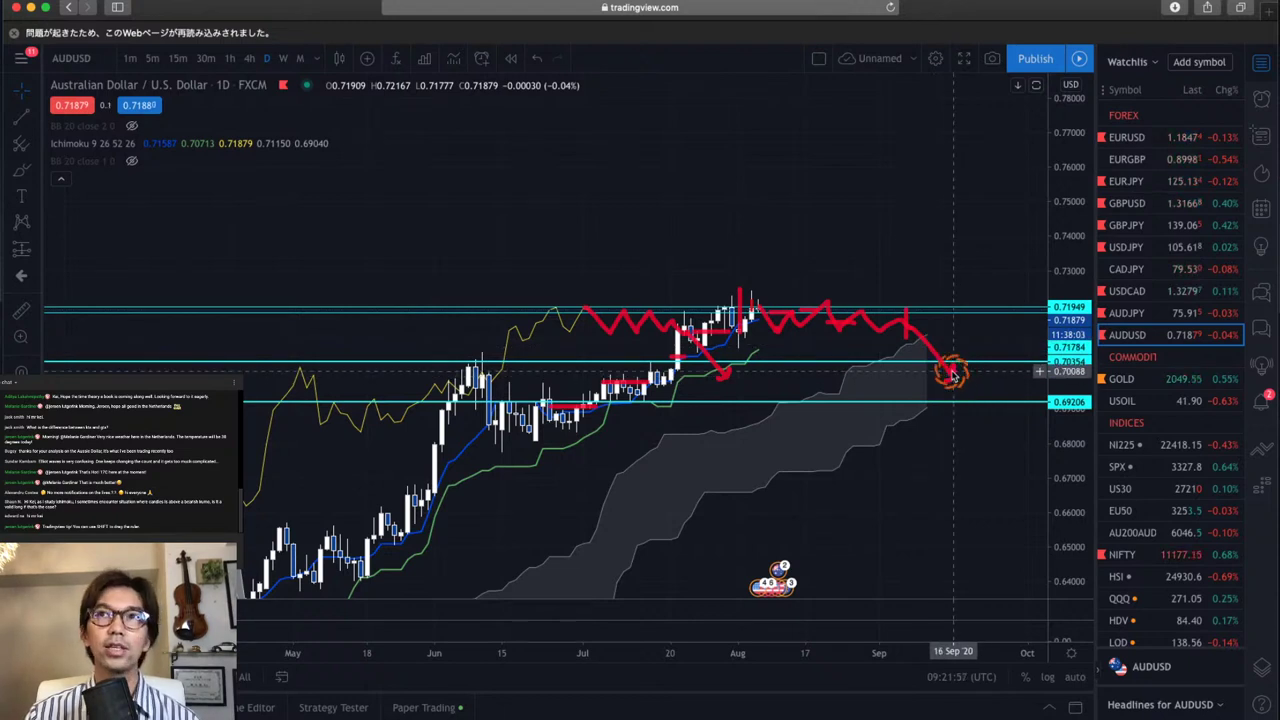
mouse_move(943, 366)
mouse_down()
mouse_move(974, 378)
mouse_move(975, 400)
mouse_up()
mouse_move(705, 335)
mouse_down()
mouse_move(680, 345)
mouse_move(735, 325)
mouse_up()
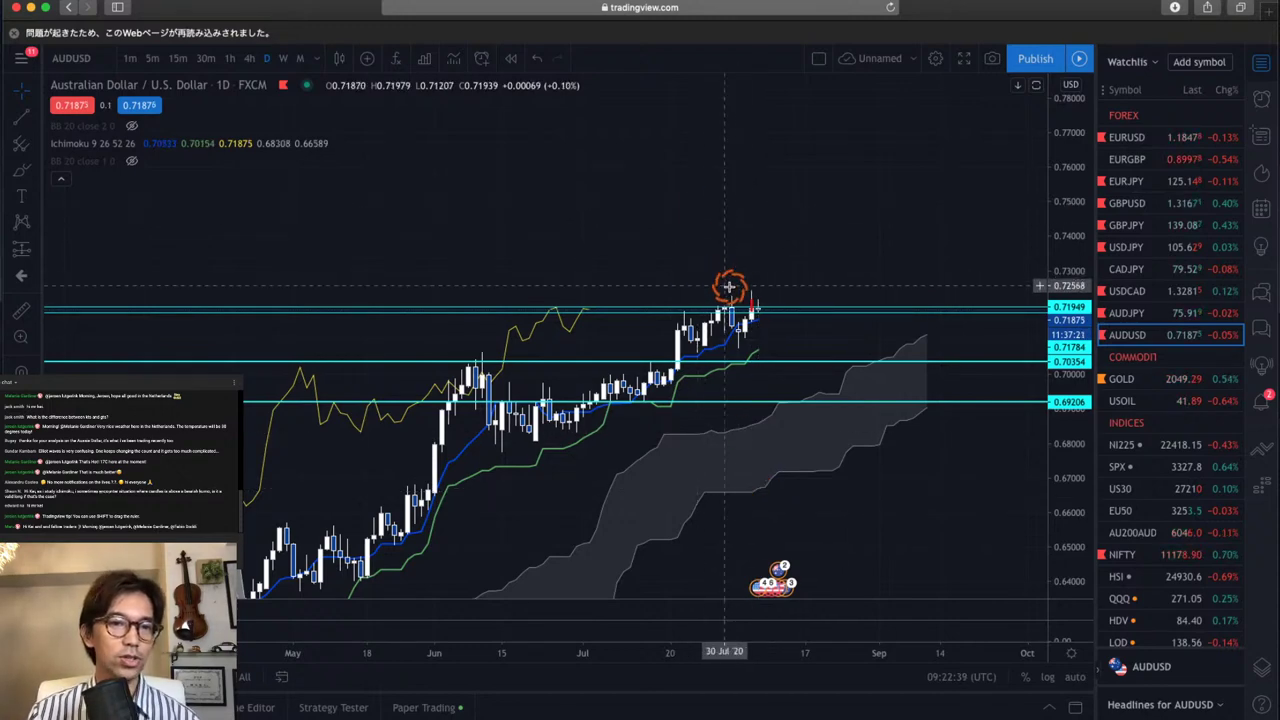
Switch from TradingView to the presenter's forex website in the browser
key(super+Tab)
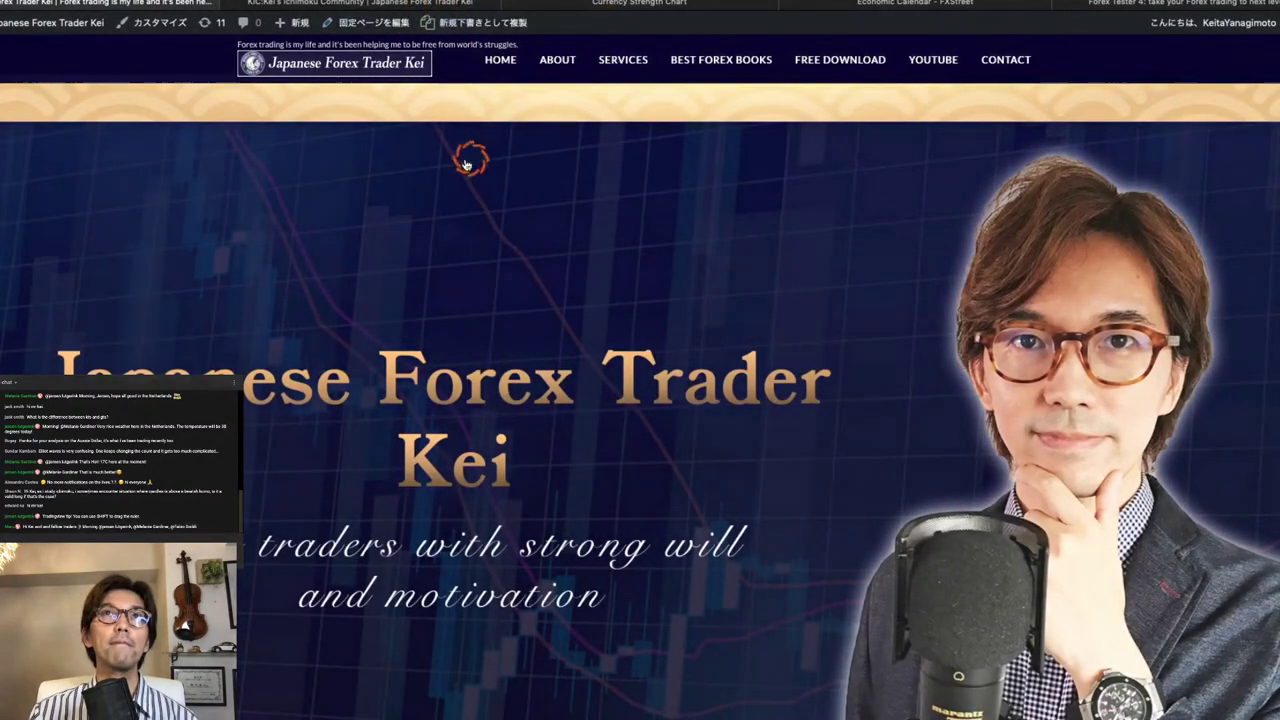
Scroll through the website's Ichimoku lecture page, then return to the TradingView AUDUSD chart desktop
scroll(466, 160, down, 10)
right_click(493, 251)
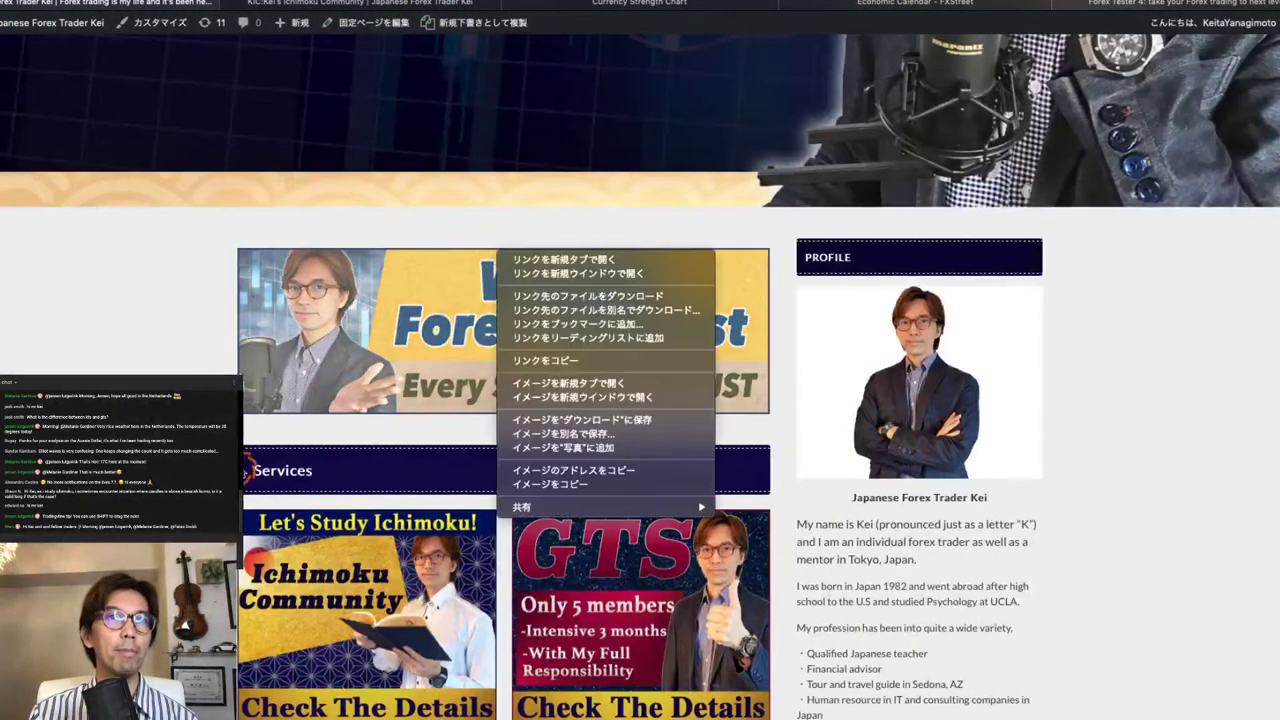
key(Escape)
scroll(640, 380, down, 8)
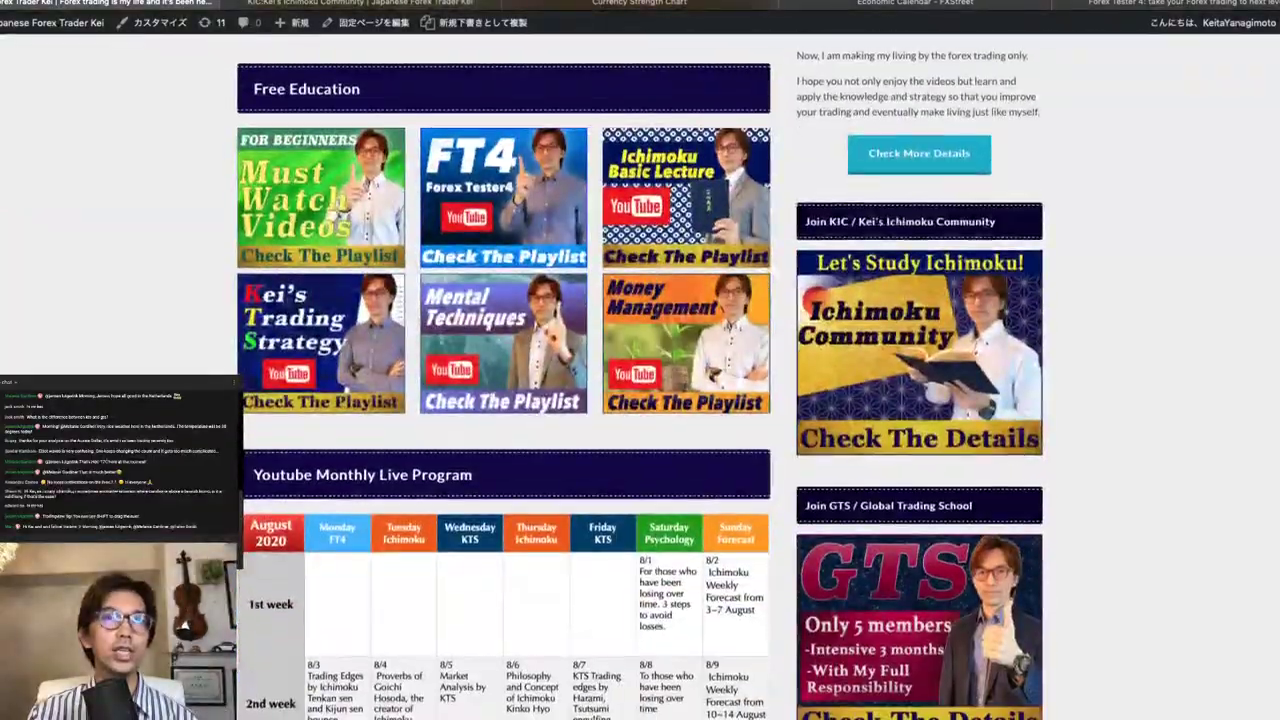
scroll(503, 376, down, 15)
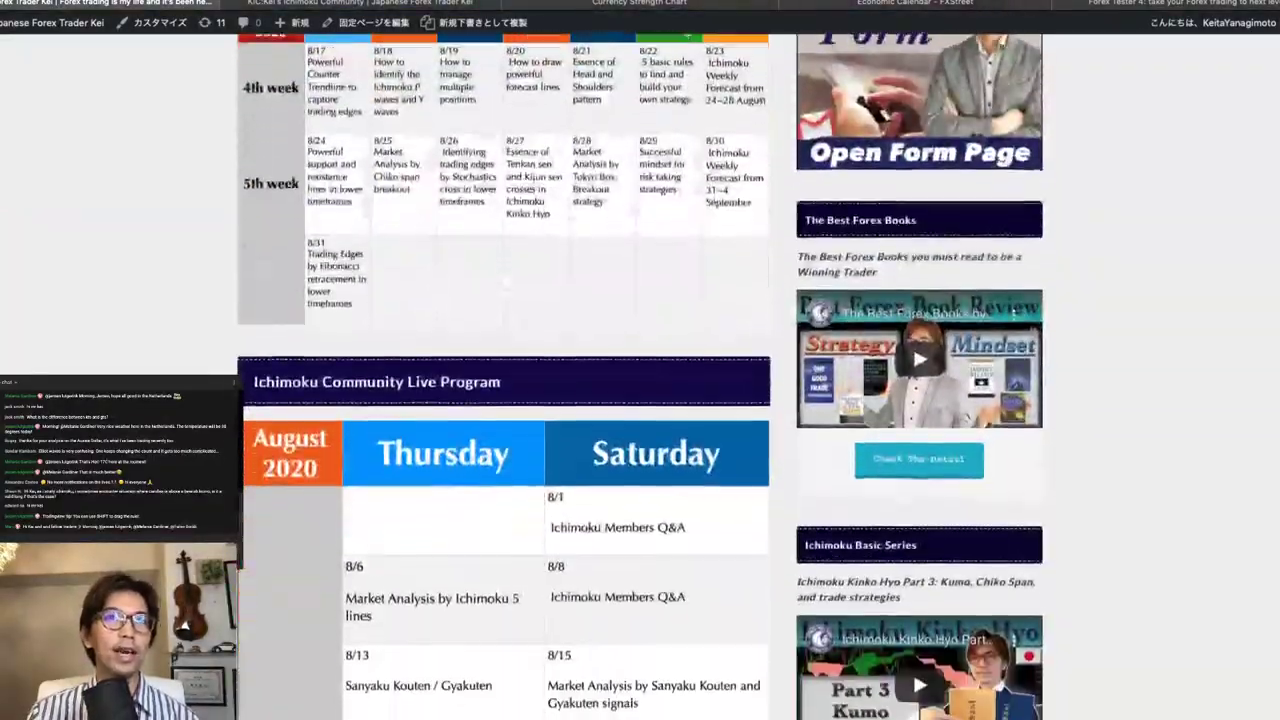
scroll(497, 552, down, 20)
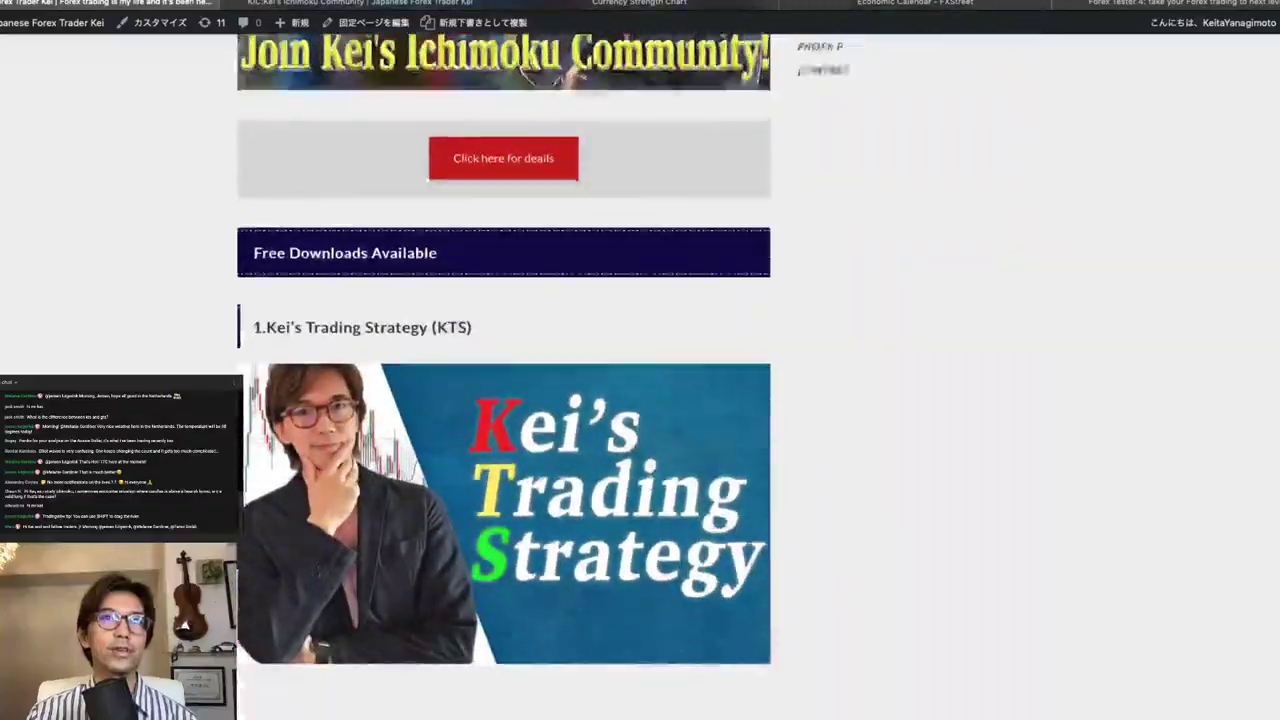
scroll(503, 376, down, 20)
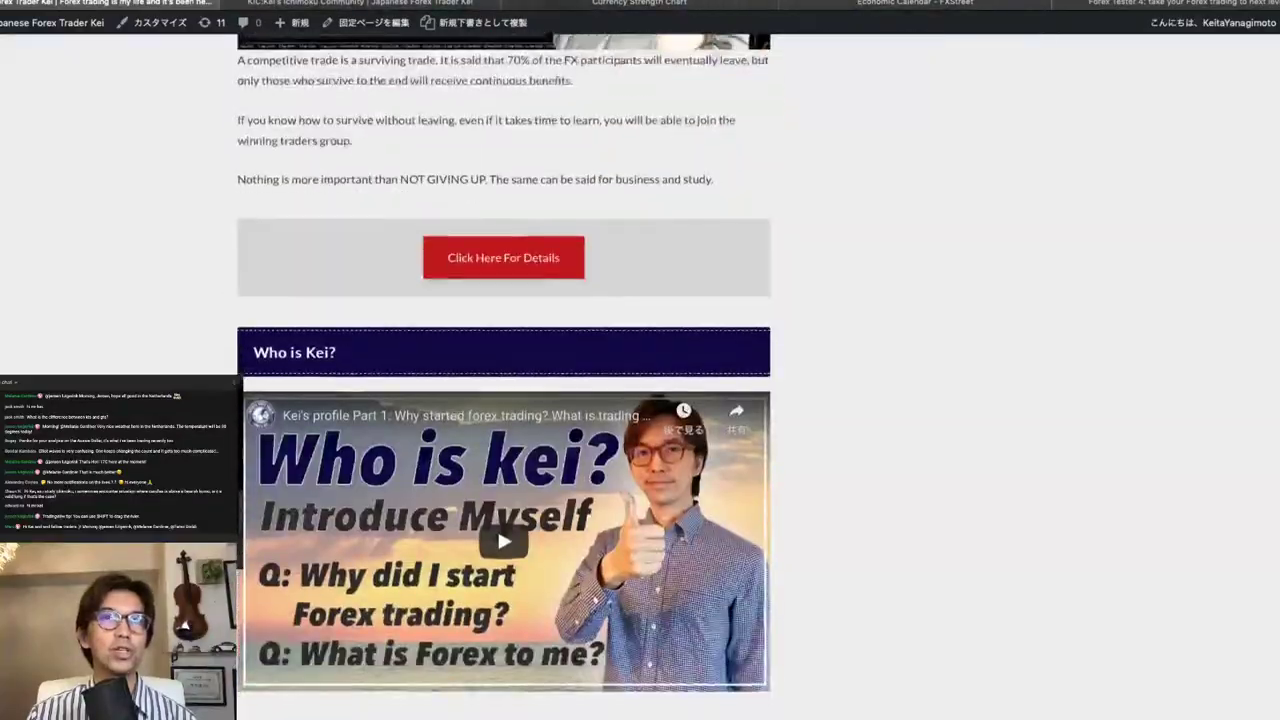
scroll(503, 376, down, 20)
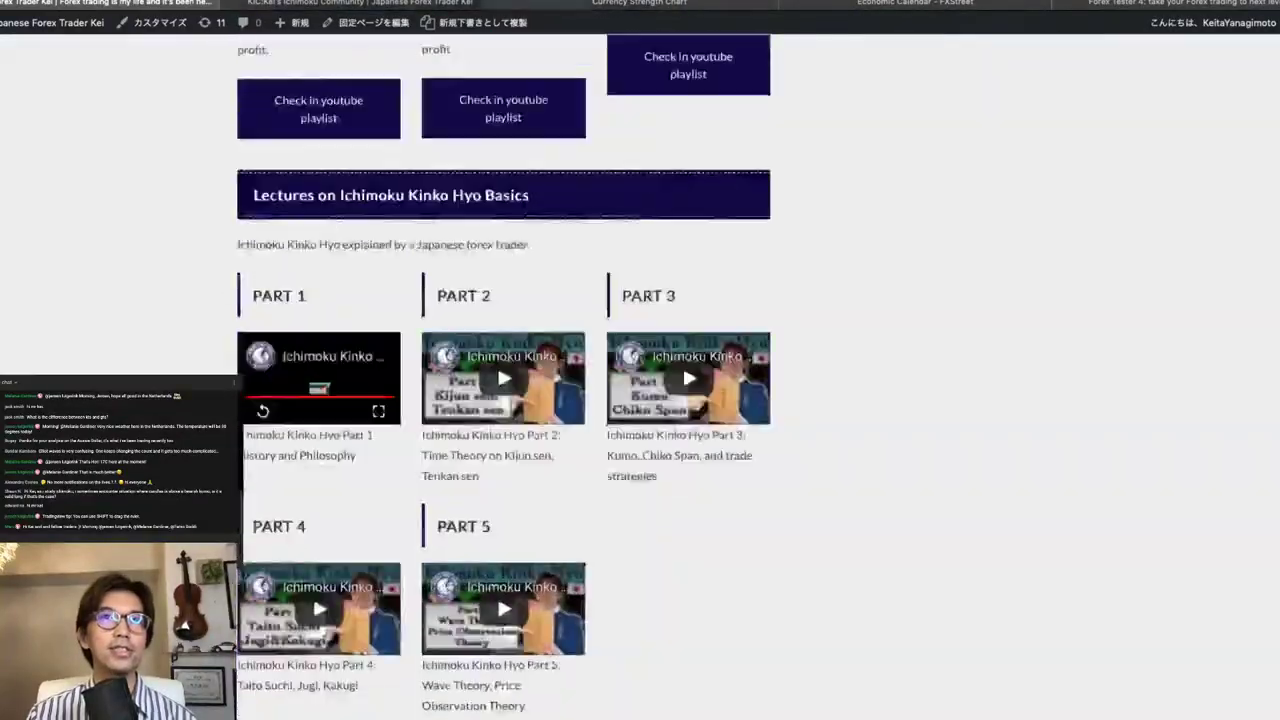
scroll(503, 376, up, 6)
scroll(504, 360, down, 1)
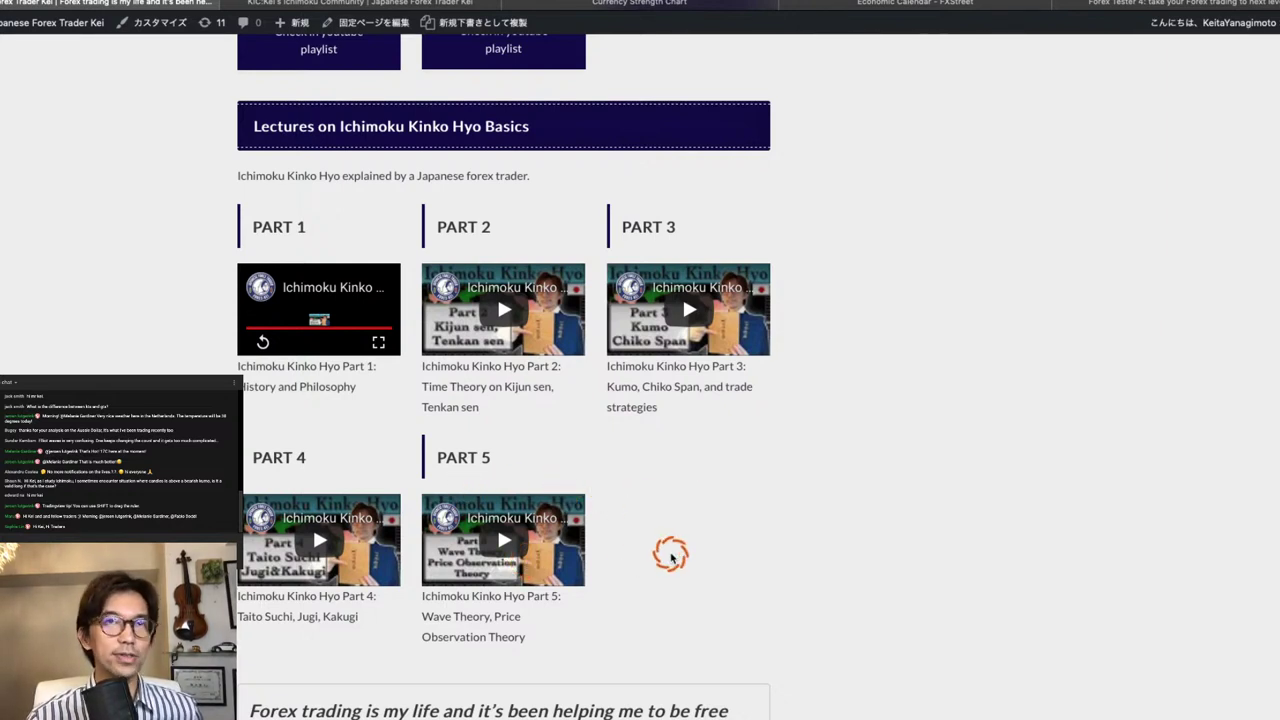
key(ctrl+Left)
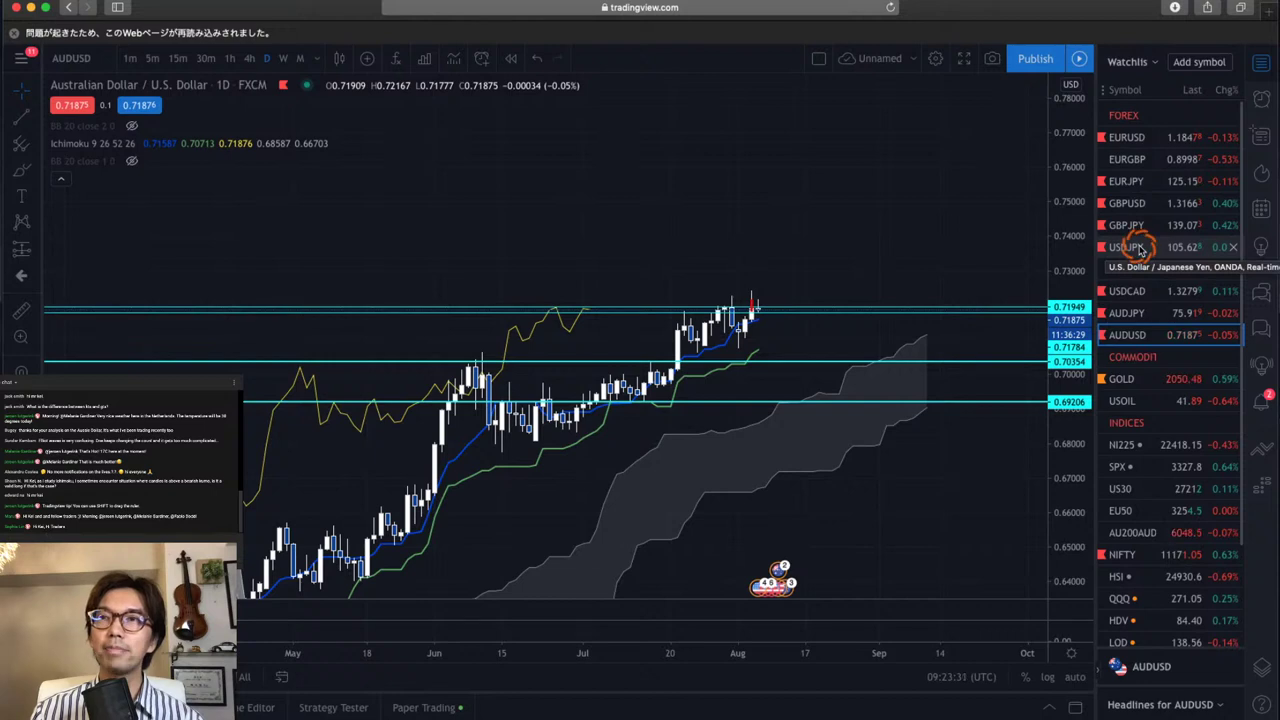
Switch from AUDUSD through EURJPY to the GBPUSD daily chart using the Watchlist
click(1140, 189)
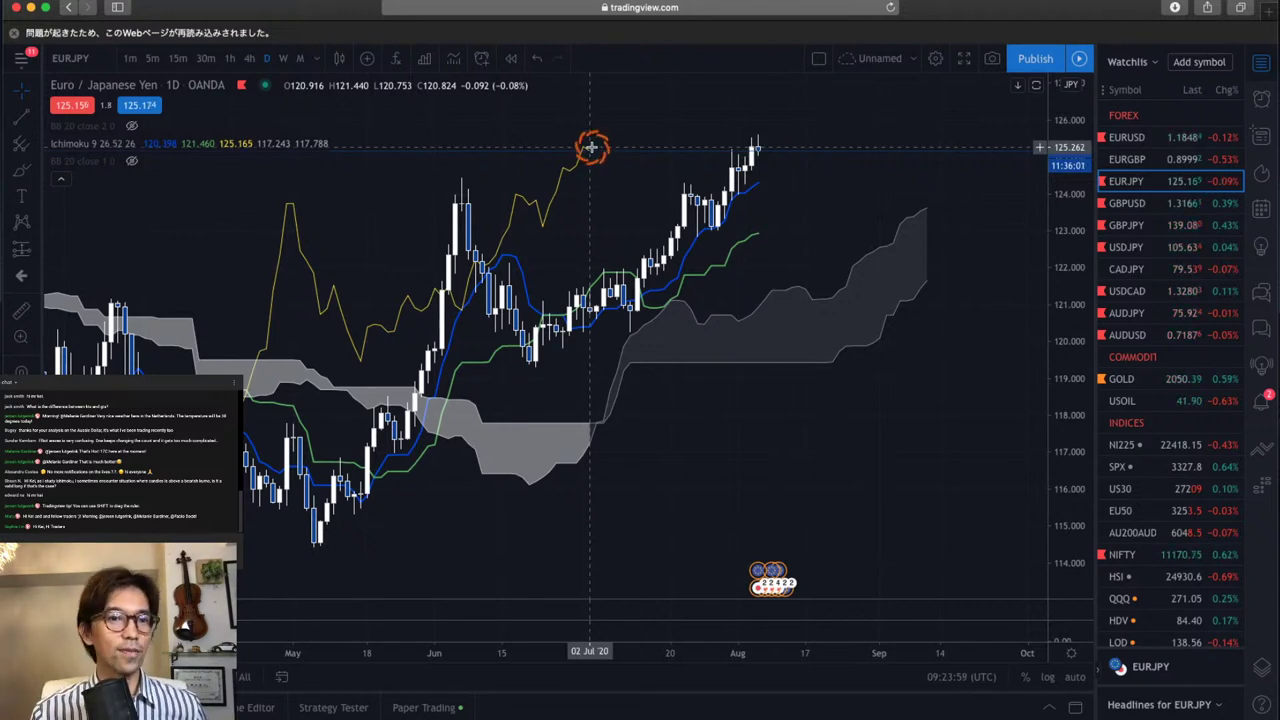
click(1130, 205)
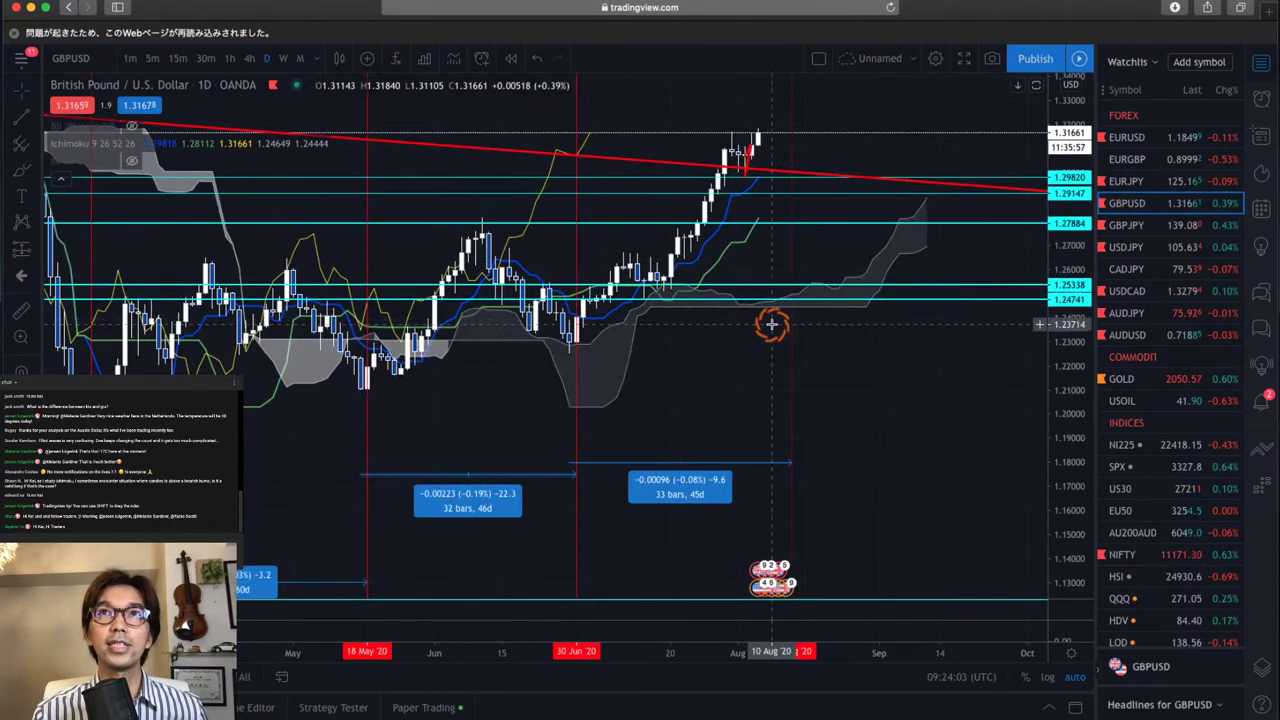
Pan the GBPUSD daily chart so the recent August candles and red trendline are centred
drag(1070, 366, 737, 274)
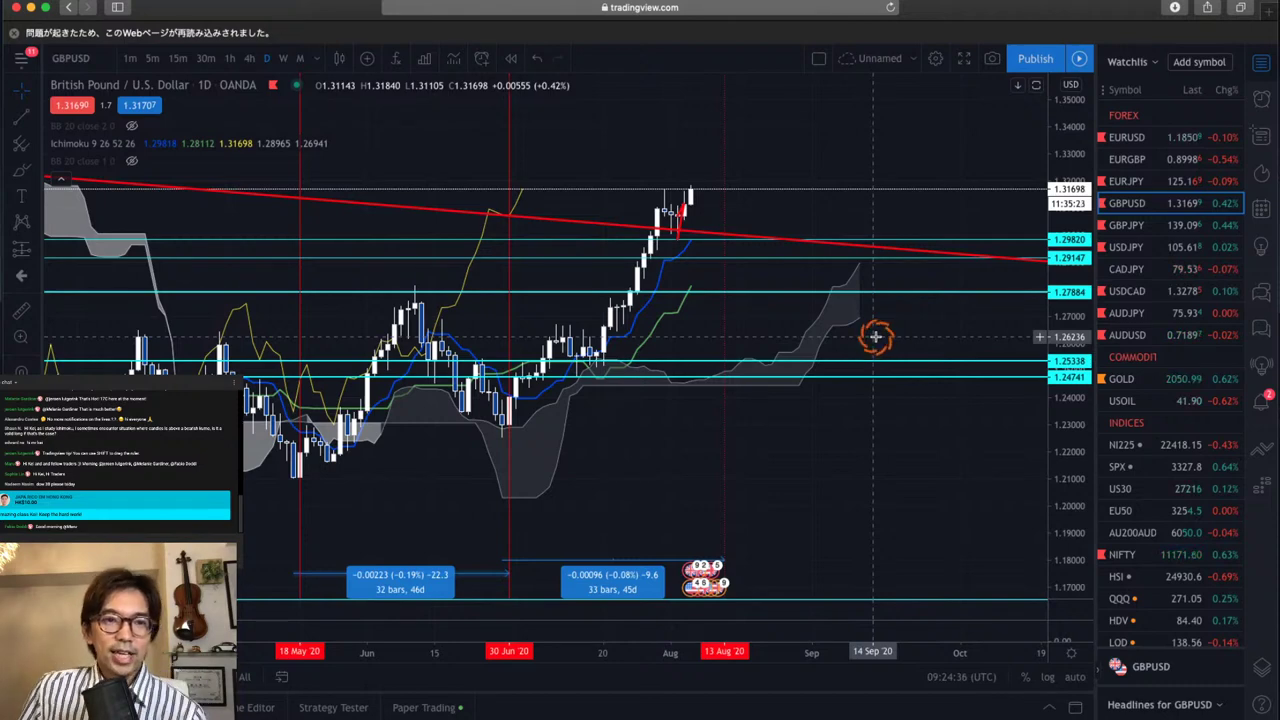
Load CADJPY and sketch a red upward arrow from the early-July candles
click(1122, 272)
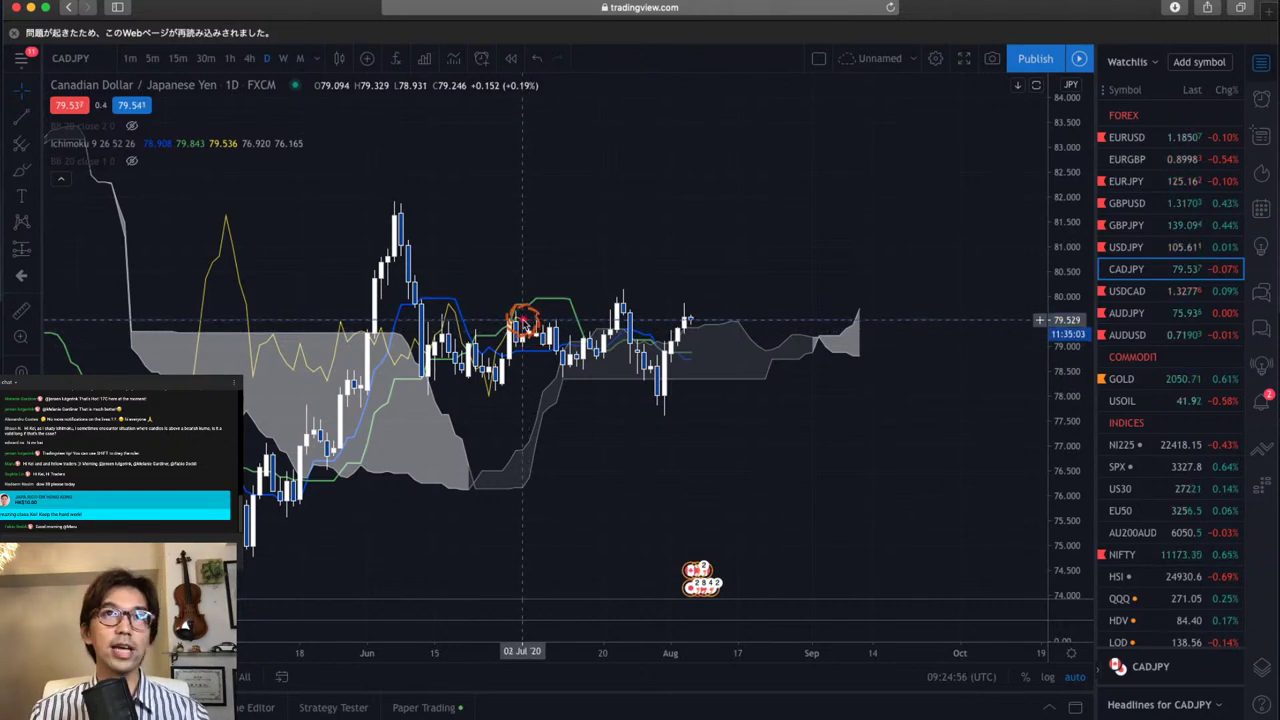
drag(522, 322, 566, 264)
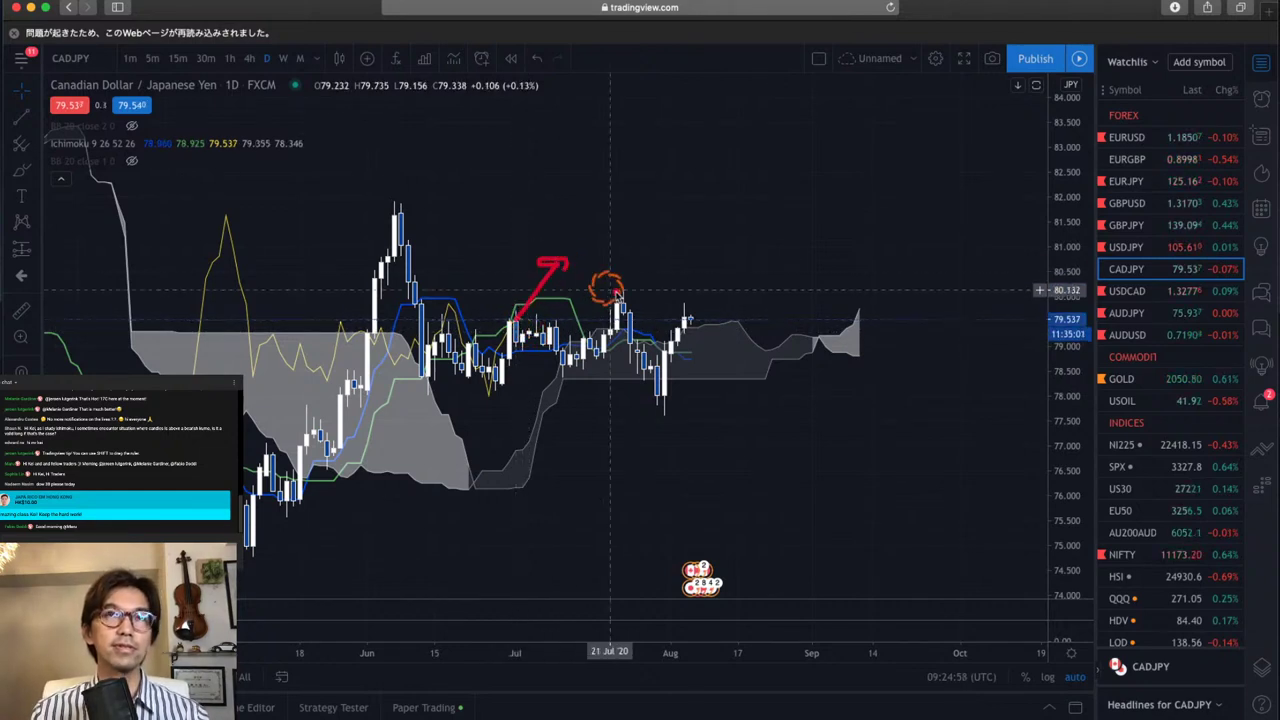
Add a horizontal price line at 80.014 on the CADJPY chart
click(31, 120)
click(98, 236)
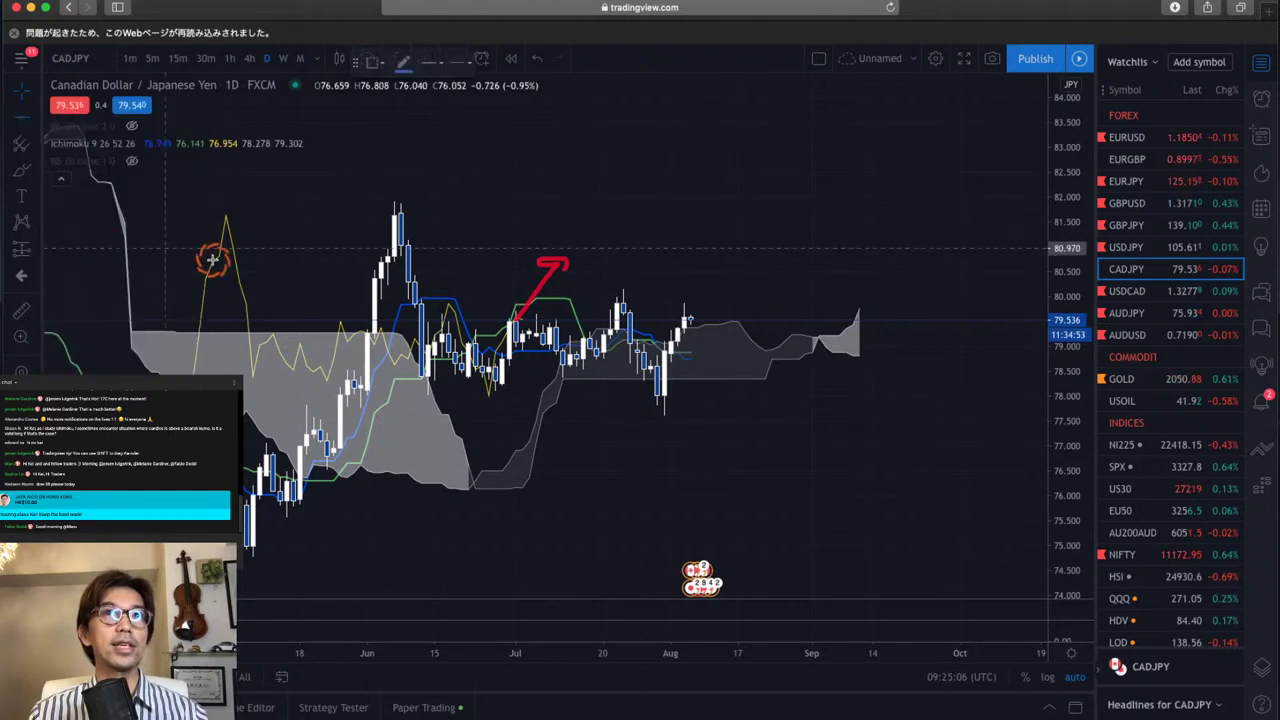
click(566, 296)
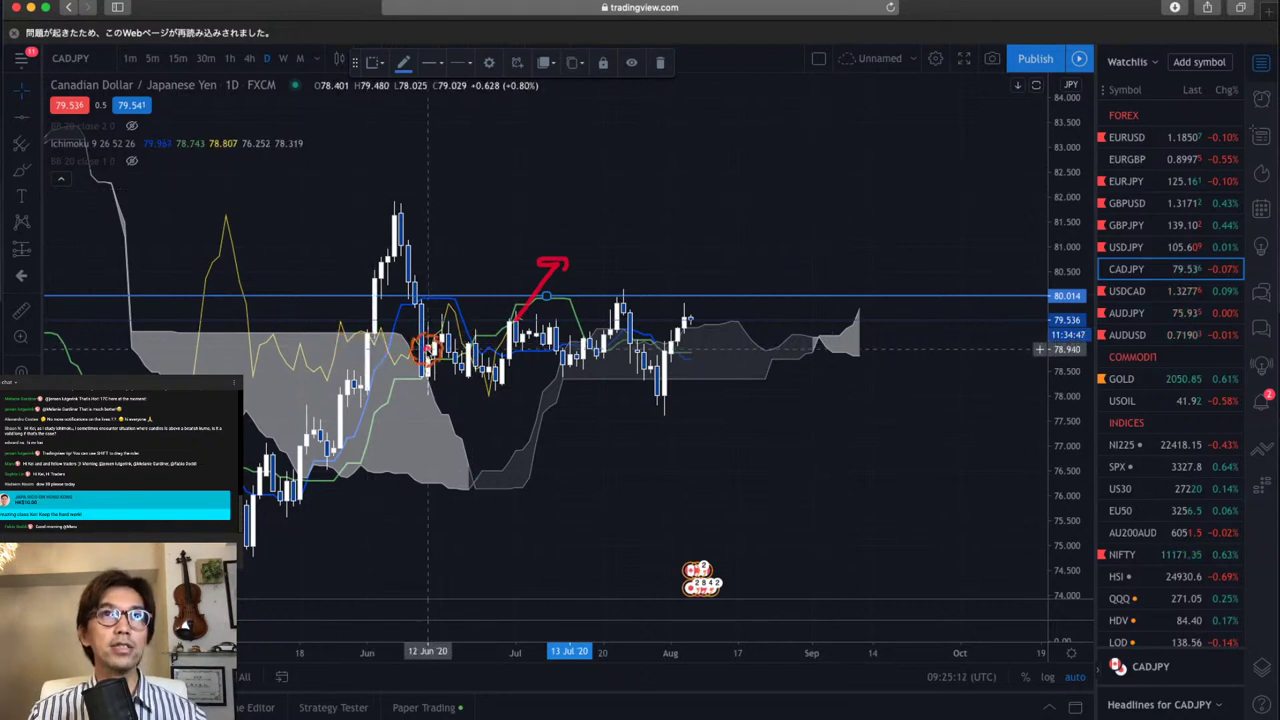
Circle the sideways candles and arrow up from the latest candles in red, then erase all red marks
drag(408, 347, 510, 343)
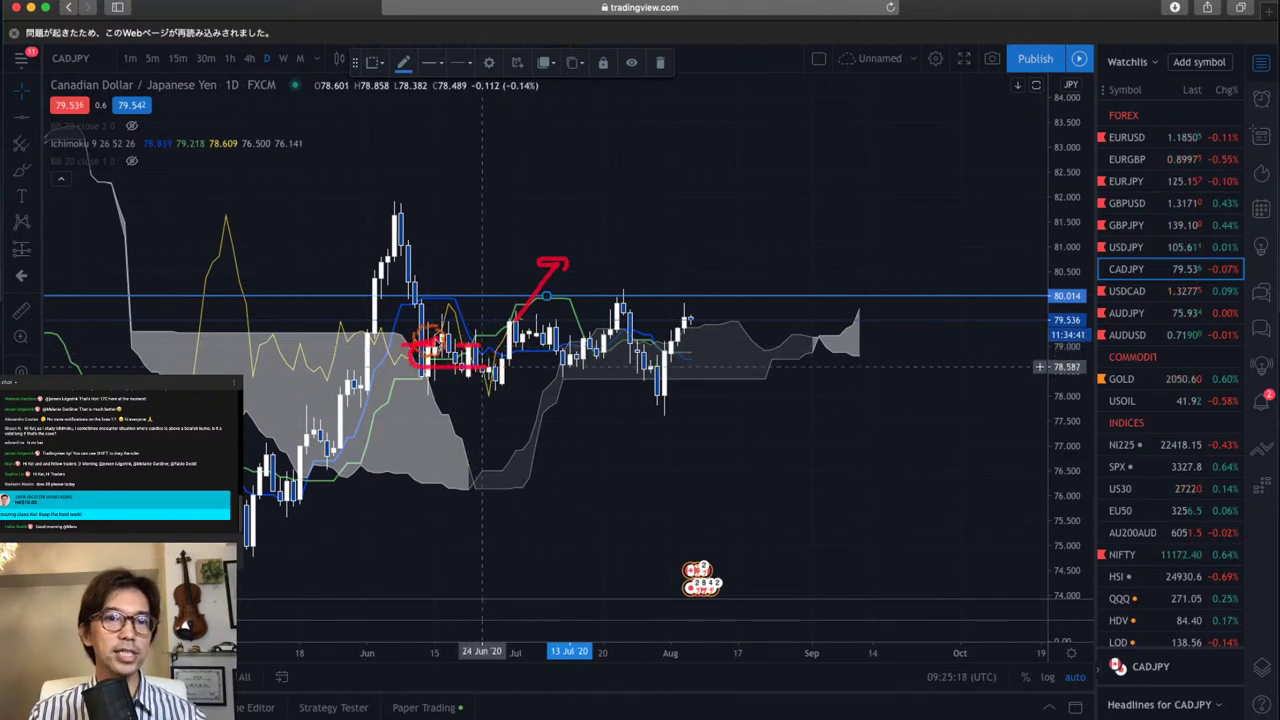
drag(430, 335, 505, 343)
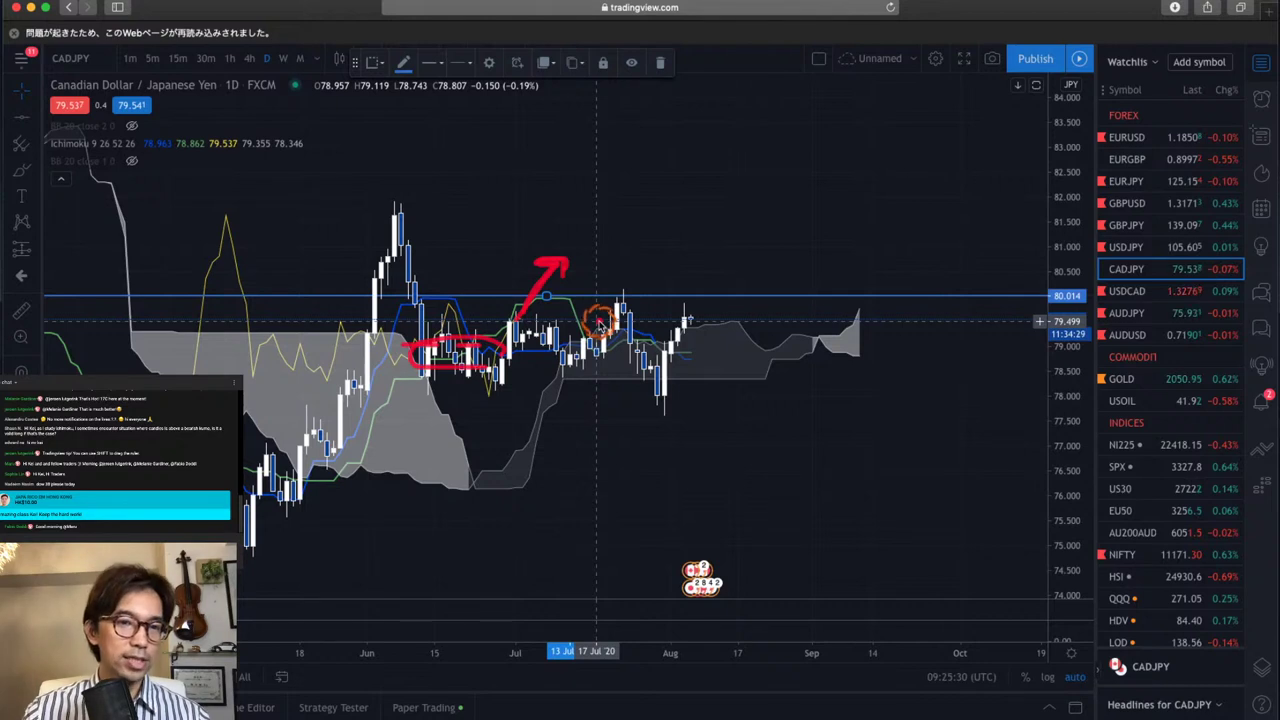
mouse_move(688, 322)
mouse_down()
mouse_move(742, 238)
mouse_move(760, 248)
mouse_up()
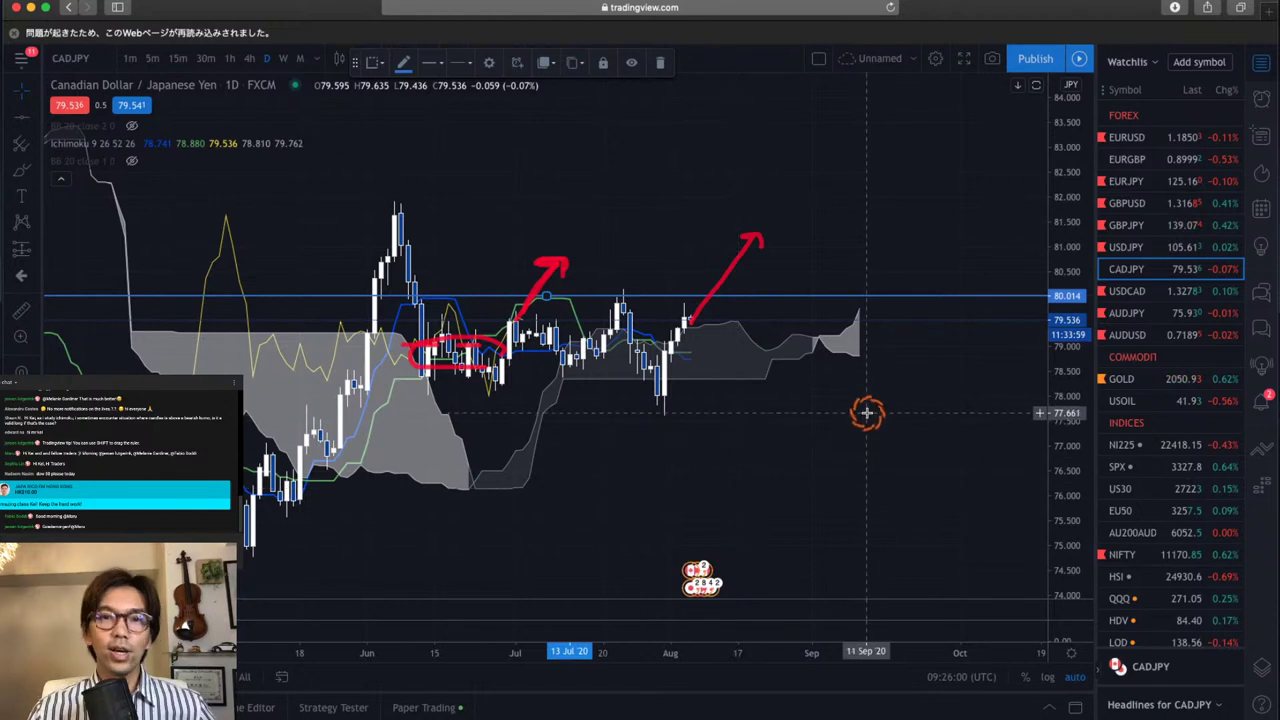
key(Escape)
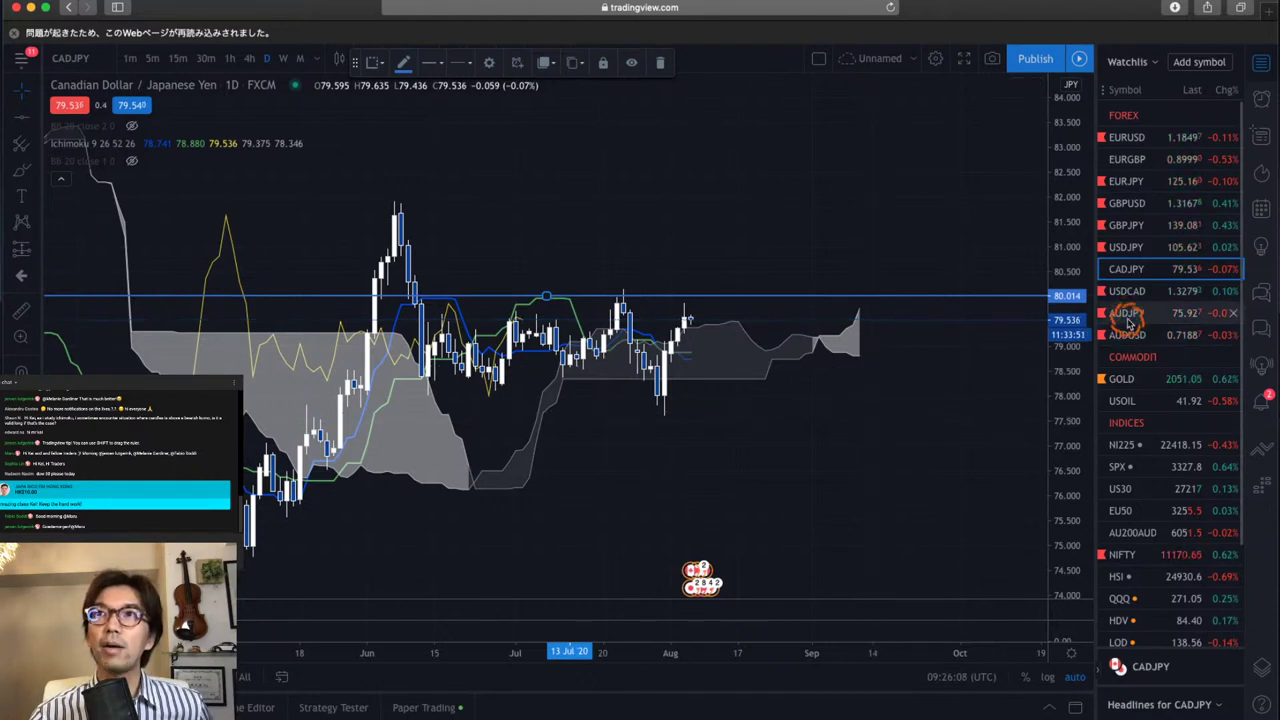
Go via GBPUSD to the GBPJPY daily chart showing its red rising trendline
click(1141, 204)
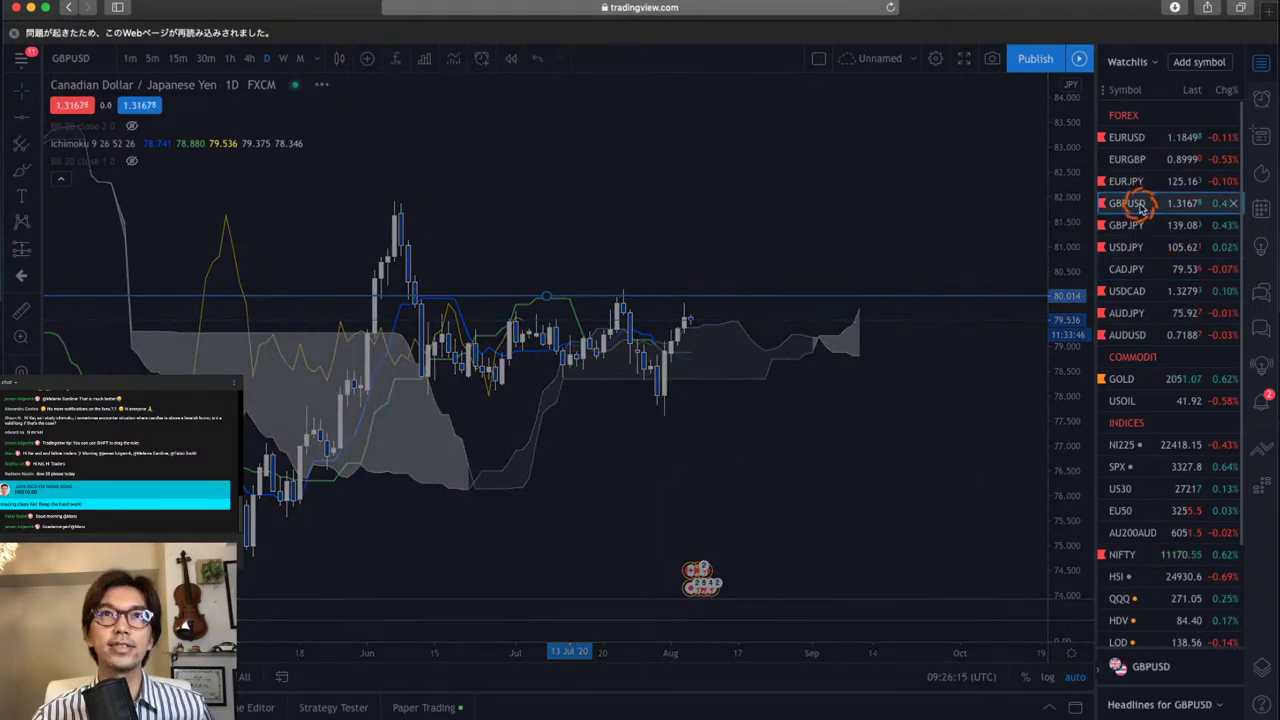
click(1124, 228)
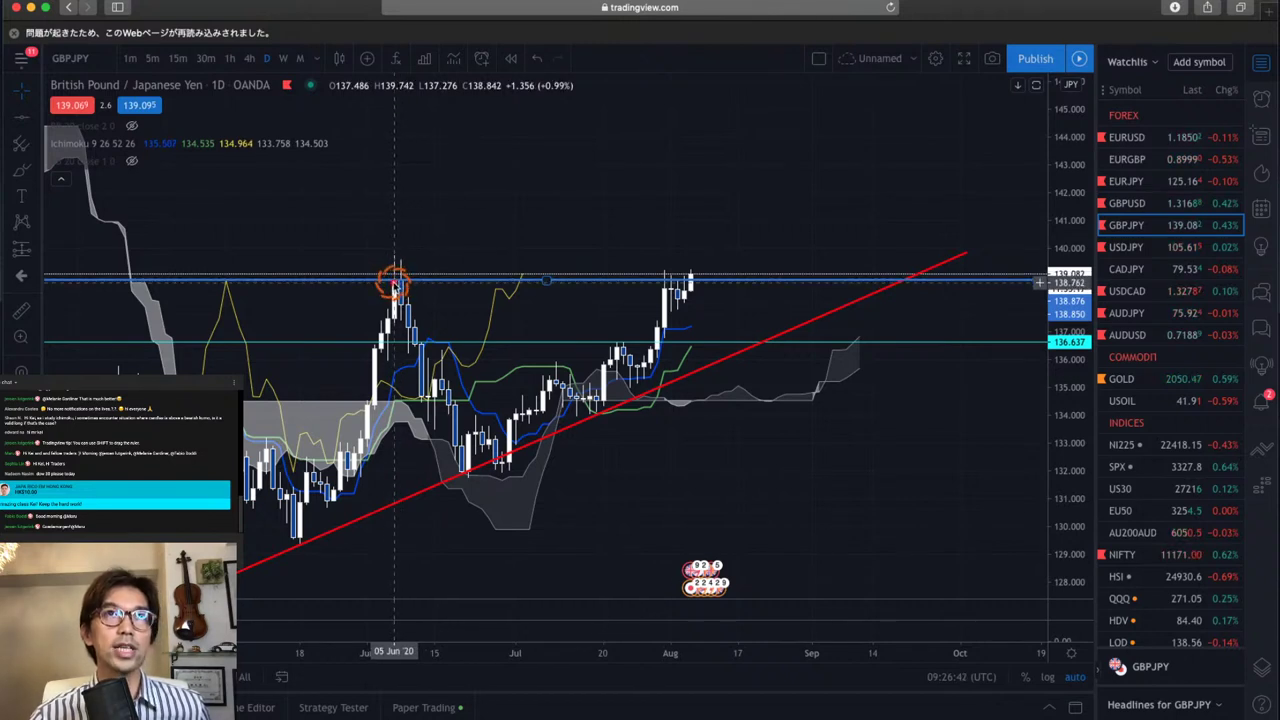
Circle the early-June high in red and draw red down and rising arrows over the August candles
mouse_move(393, 282)
mouse_down()
mouse_move(418, 255)
mouse_move(410, 297)
mouse_up()
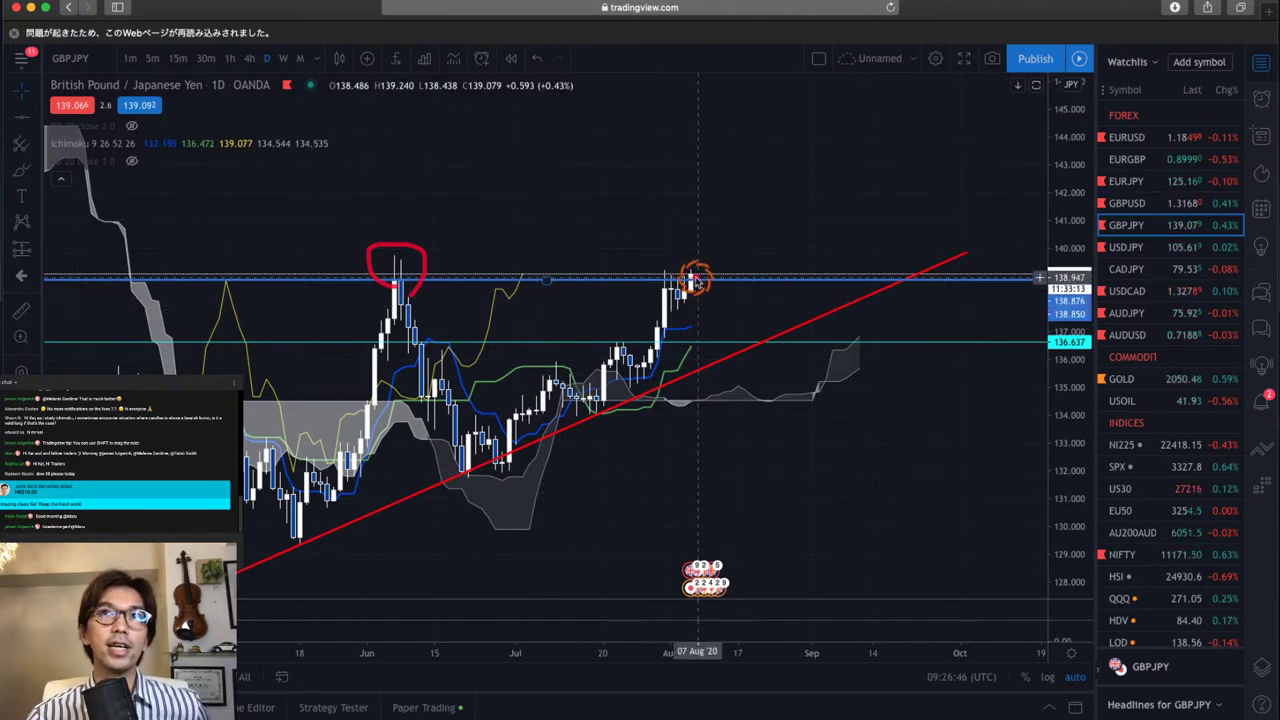
drag(691, 277, 727, 309)
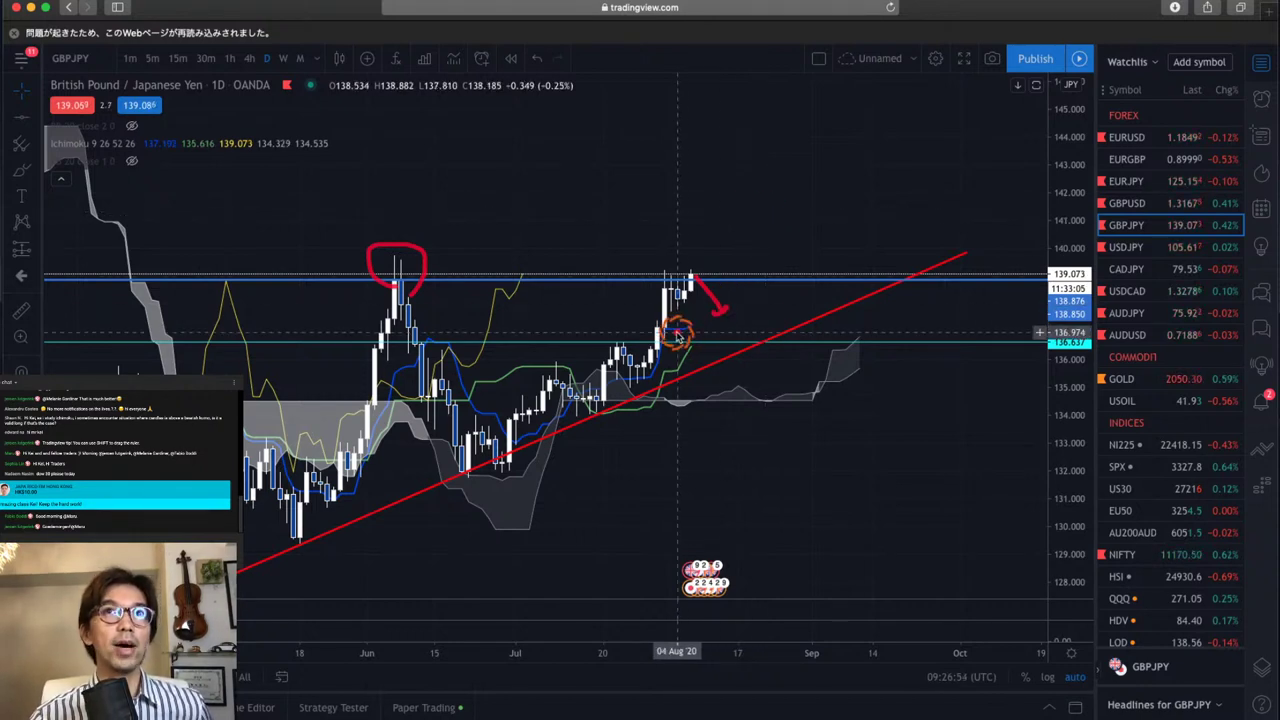
mouse_move(676, 335)
mouse_down()
mouse_move(763, 272)
mouse_move(723, 294)
mouse_move(731, 251)
mouse_move(765, 268)
mouse_up()
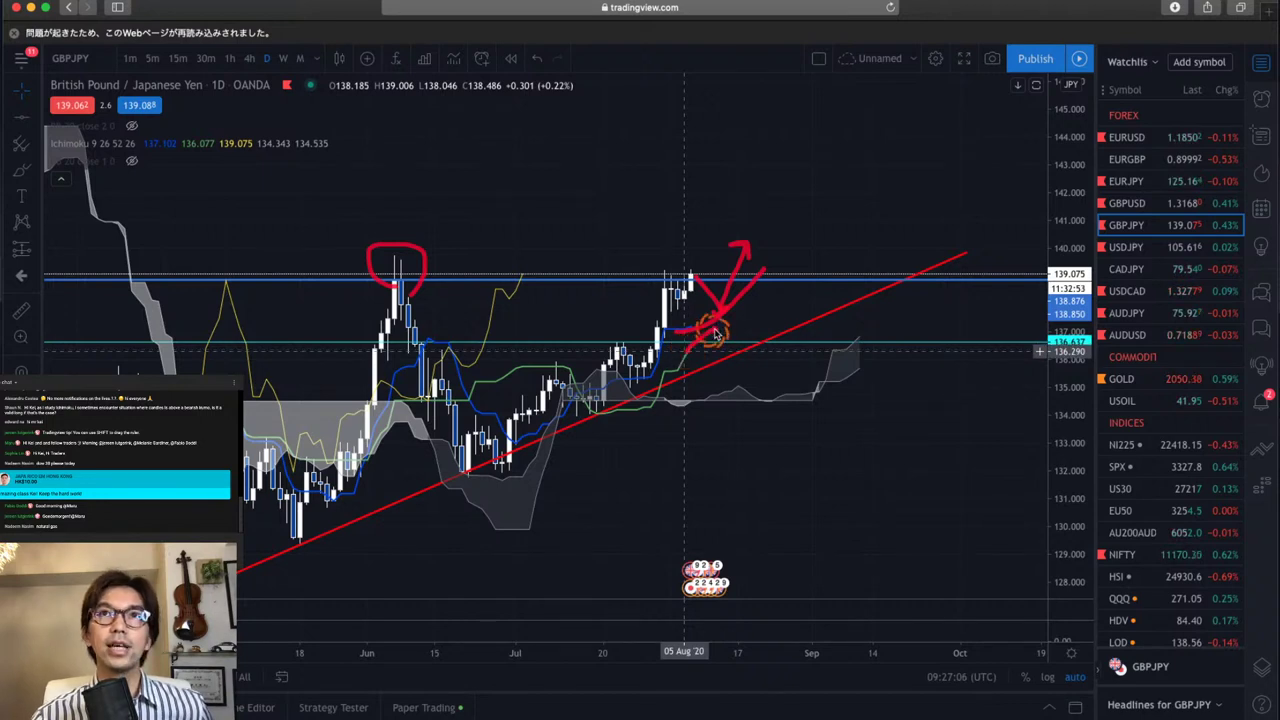
drag(710, 322, 775, 287)
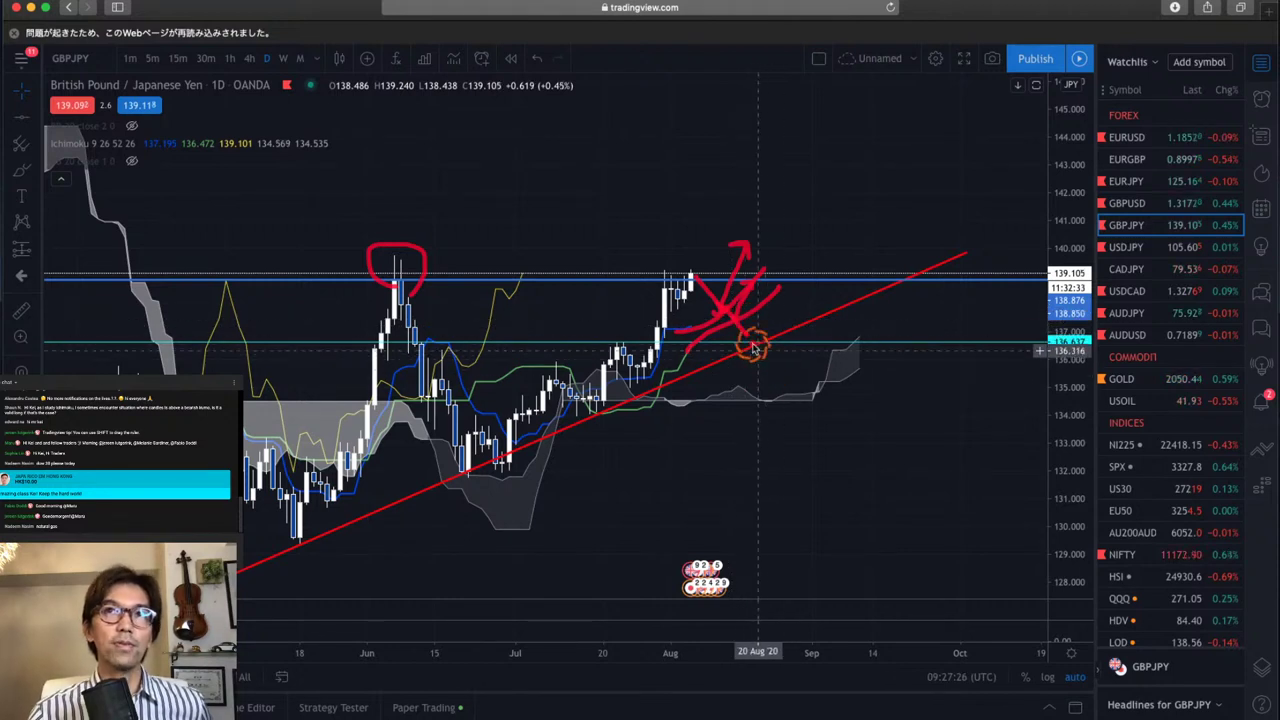
Circle the projected, May, late-June and July trendline touches in red and add another upward arrow
mouse_move(758, 345)
mouse_down()
mouse_move(729, 340)
mouse_move(749, 354)
mouse_move(783, 340)
mouse_move(757, 351)
mouse_up()
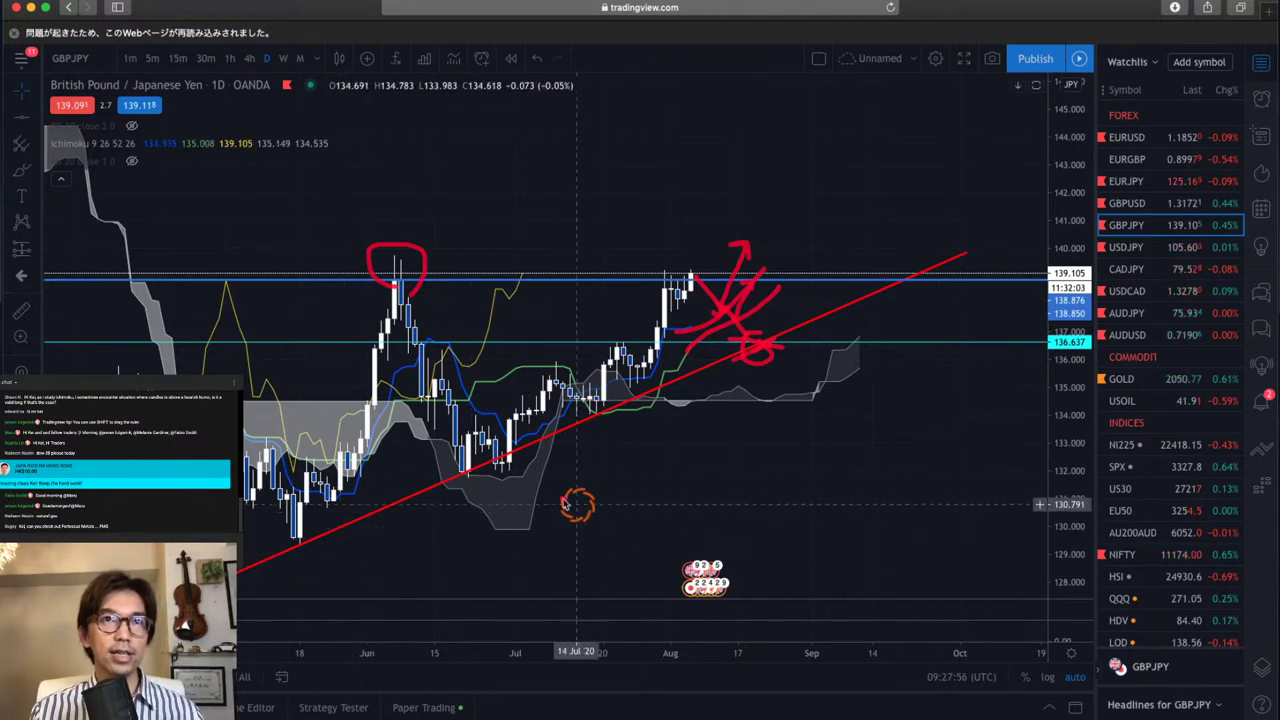
drag(300, 557, 304, 534)
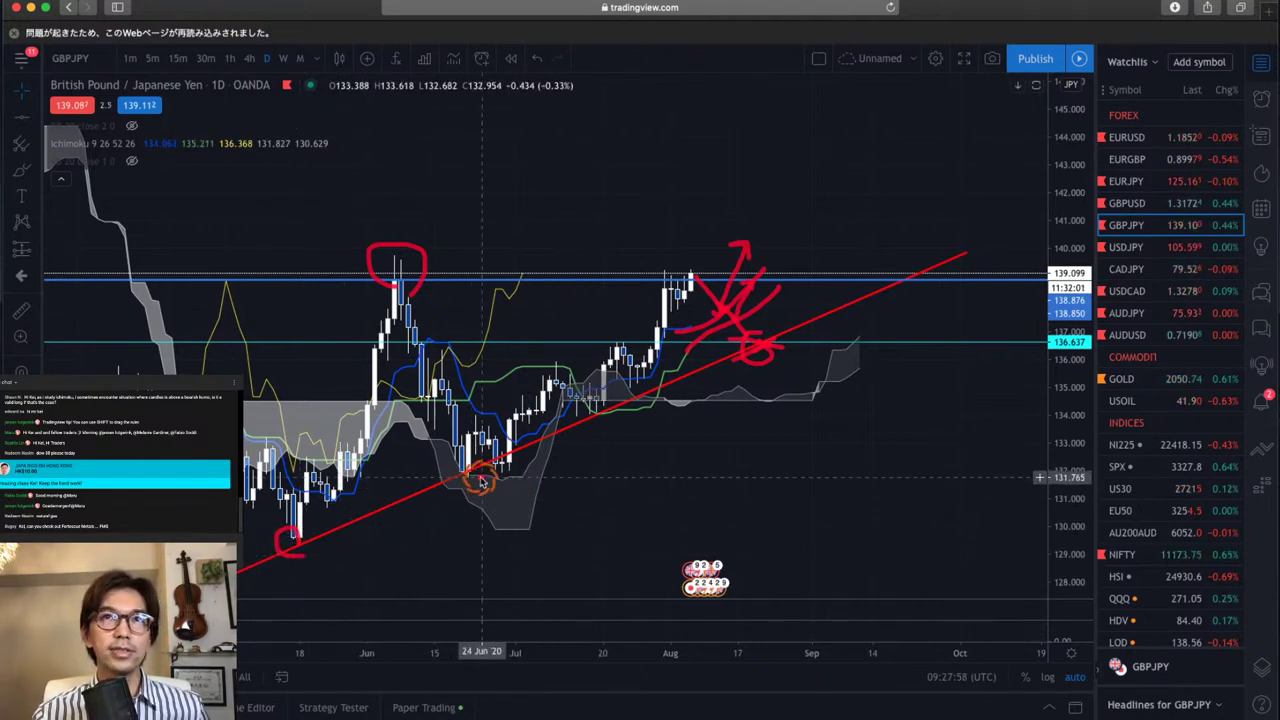
mouse_move(505, 430)
mouse_down()
mouse_move(472, 462)
mouse_move(589, 404)
mouse_move(620, 414)
mouse_up()
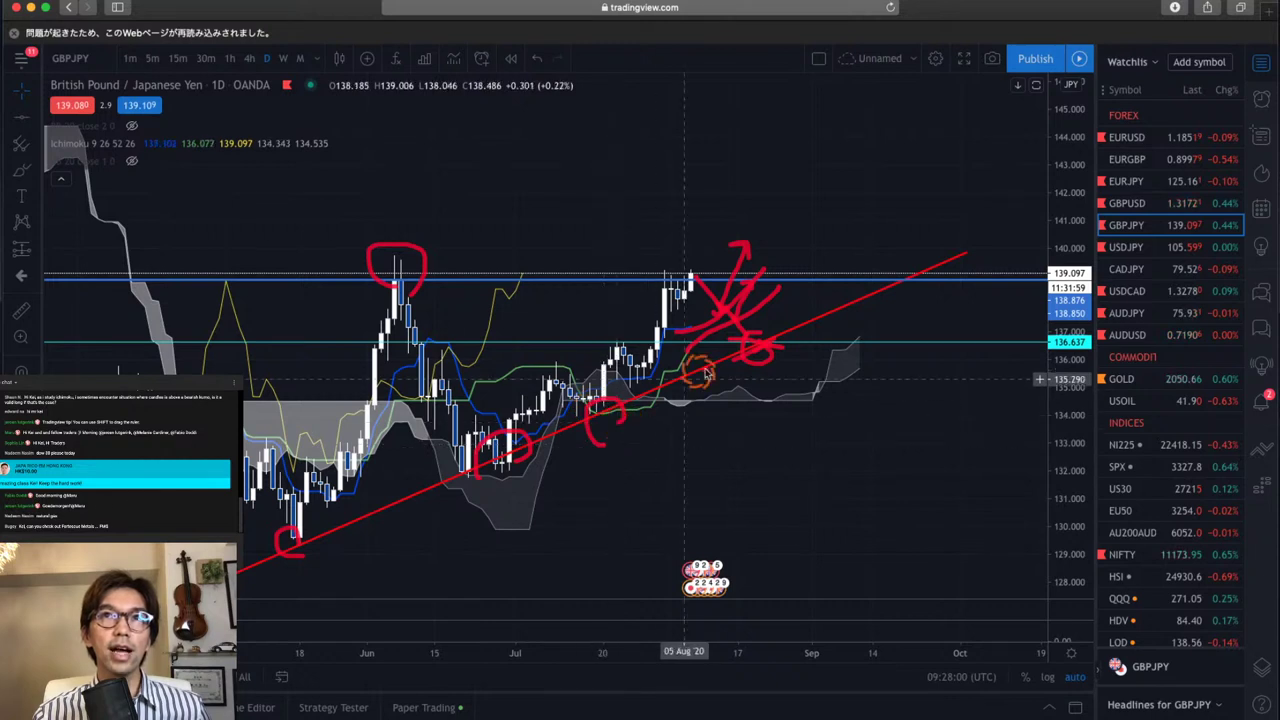
drag(398, 258, 401, 274)
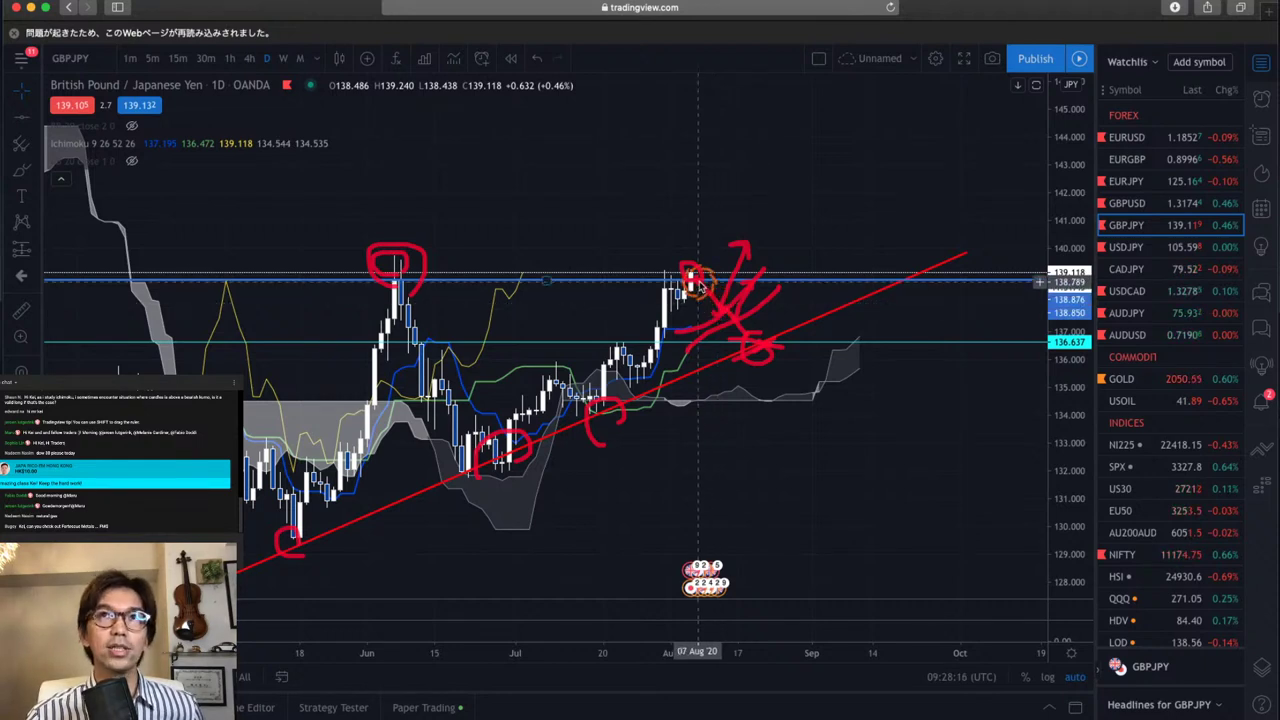
drag(690, 290, 751, 209)
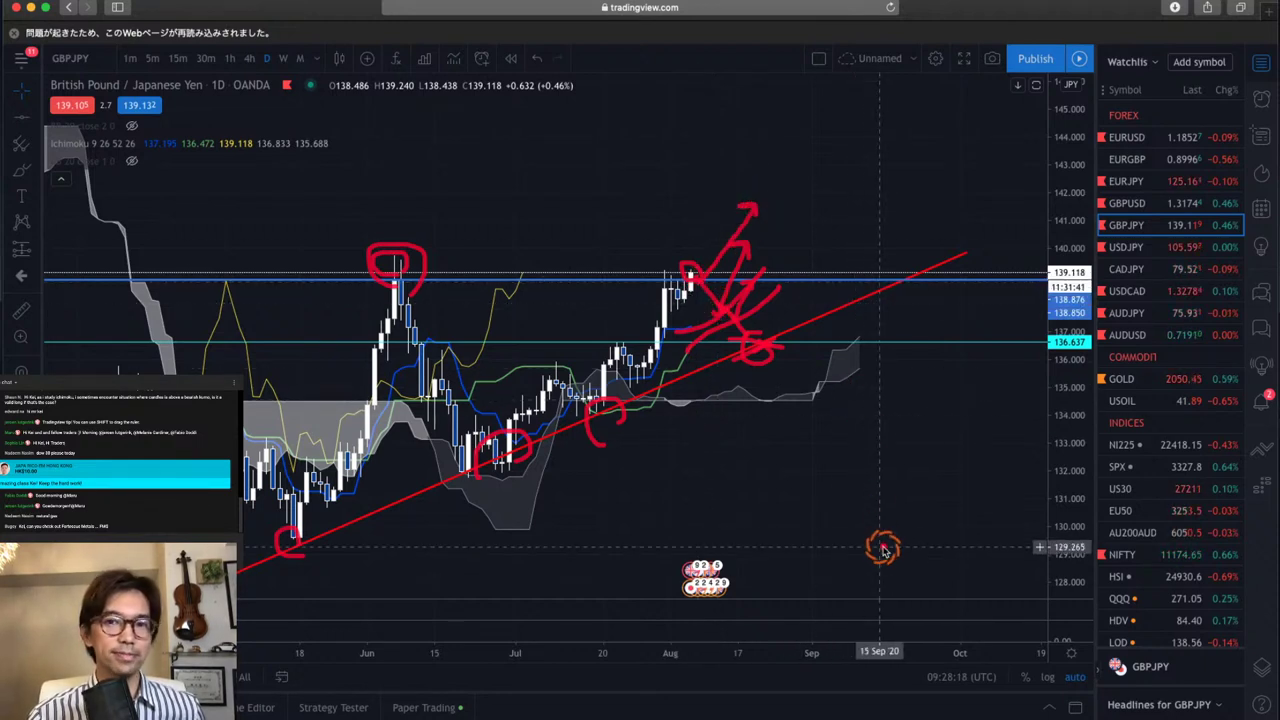
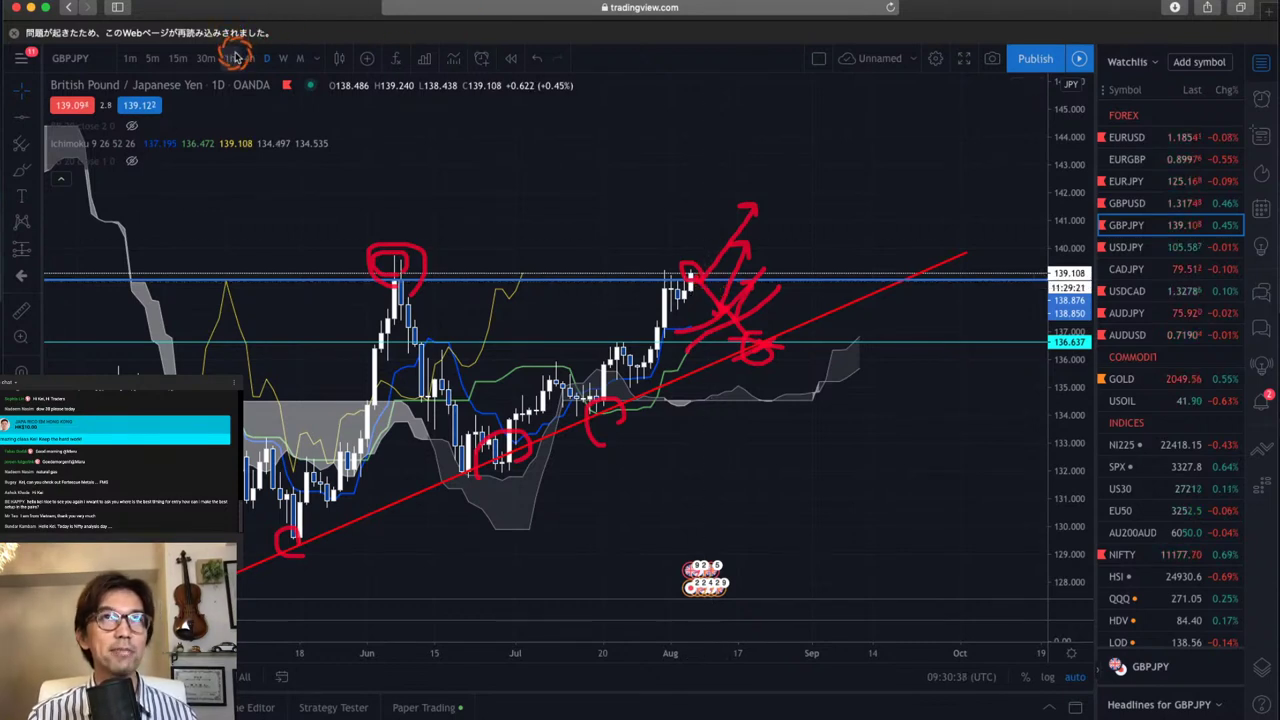
Clear the red annotations, then step GBPJPY through 1h, 15m, 5m, 30m, 1h and 4h candles
key(Escape)
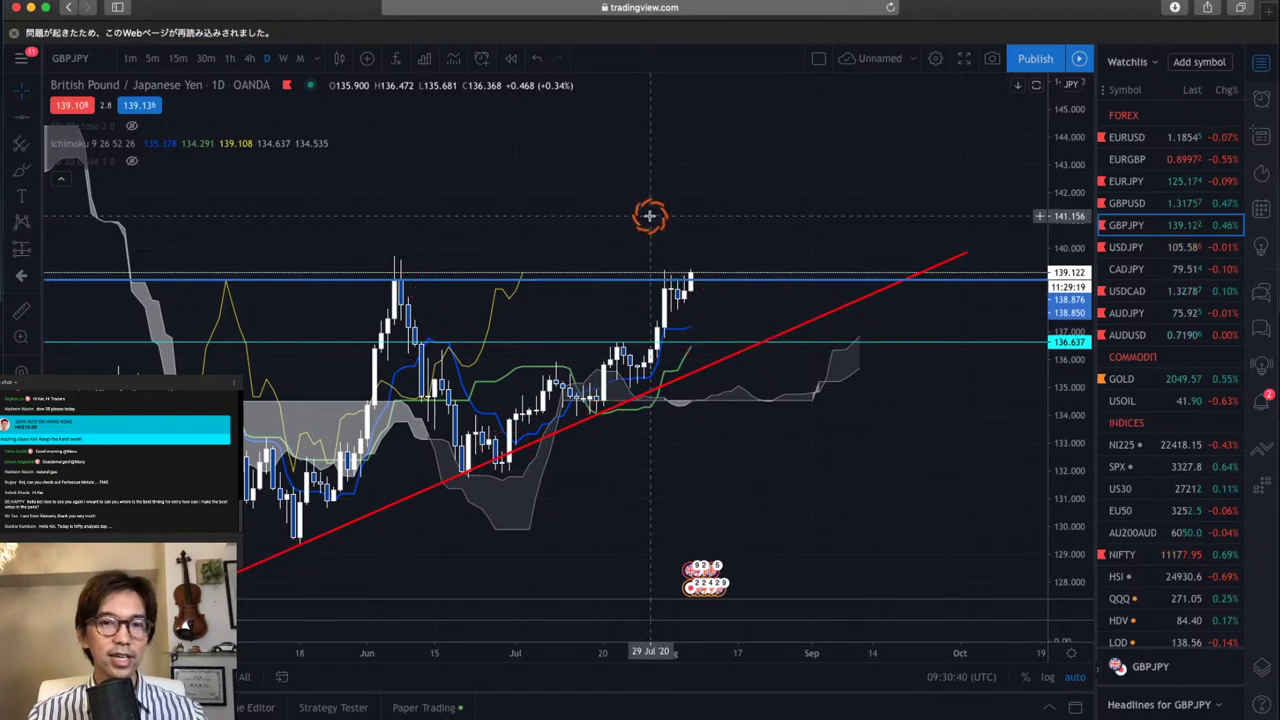
click(238, 60)
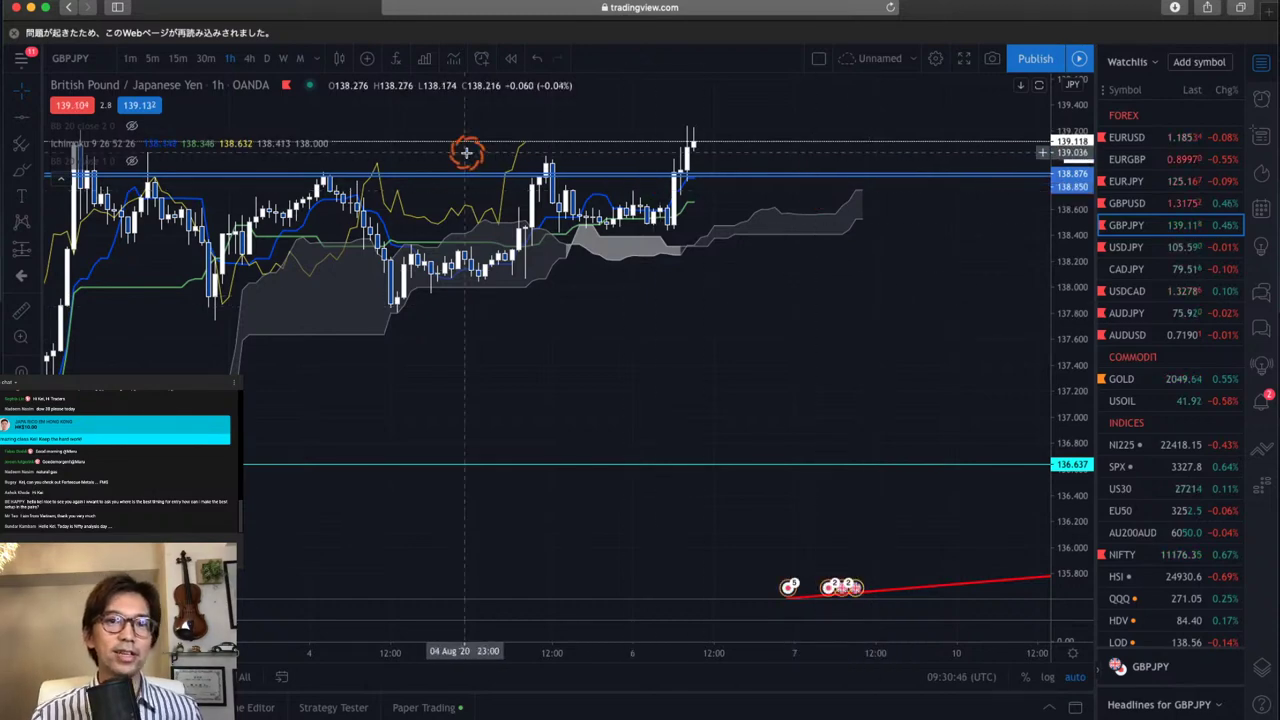
click(174, 59)
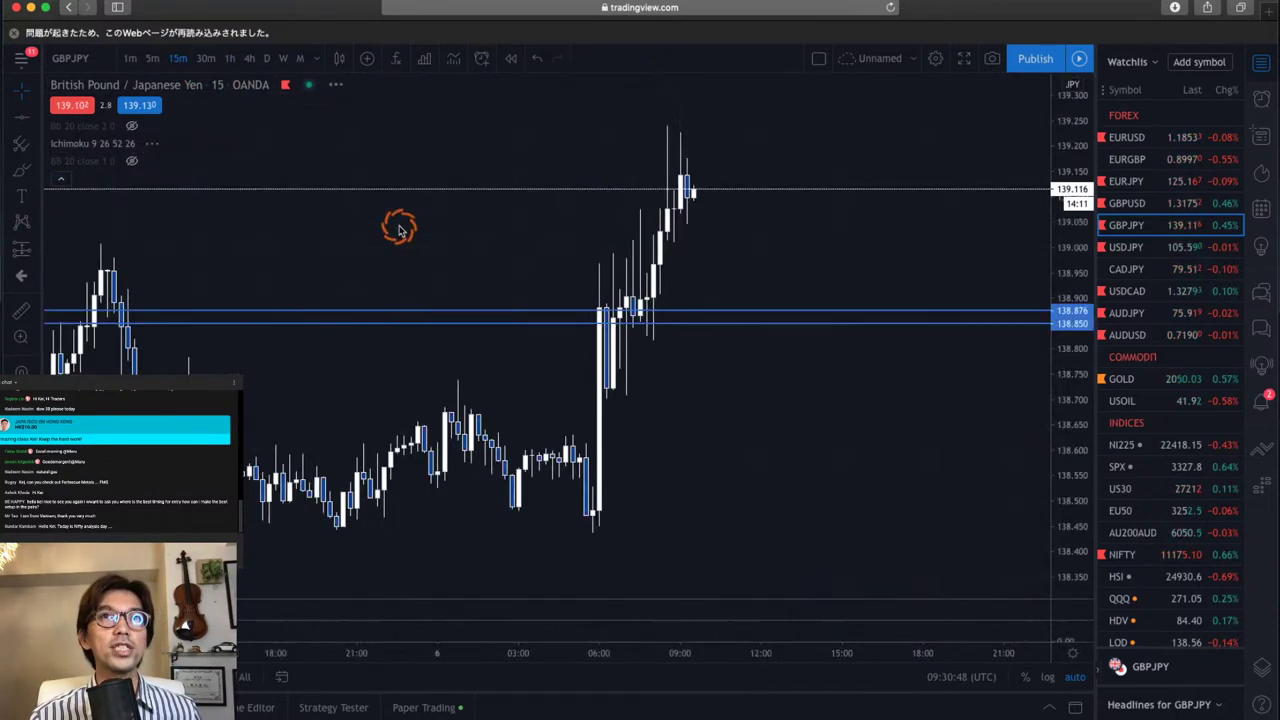
click(152, 60)
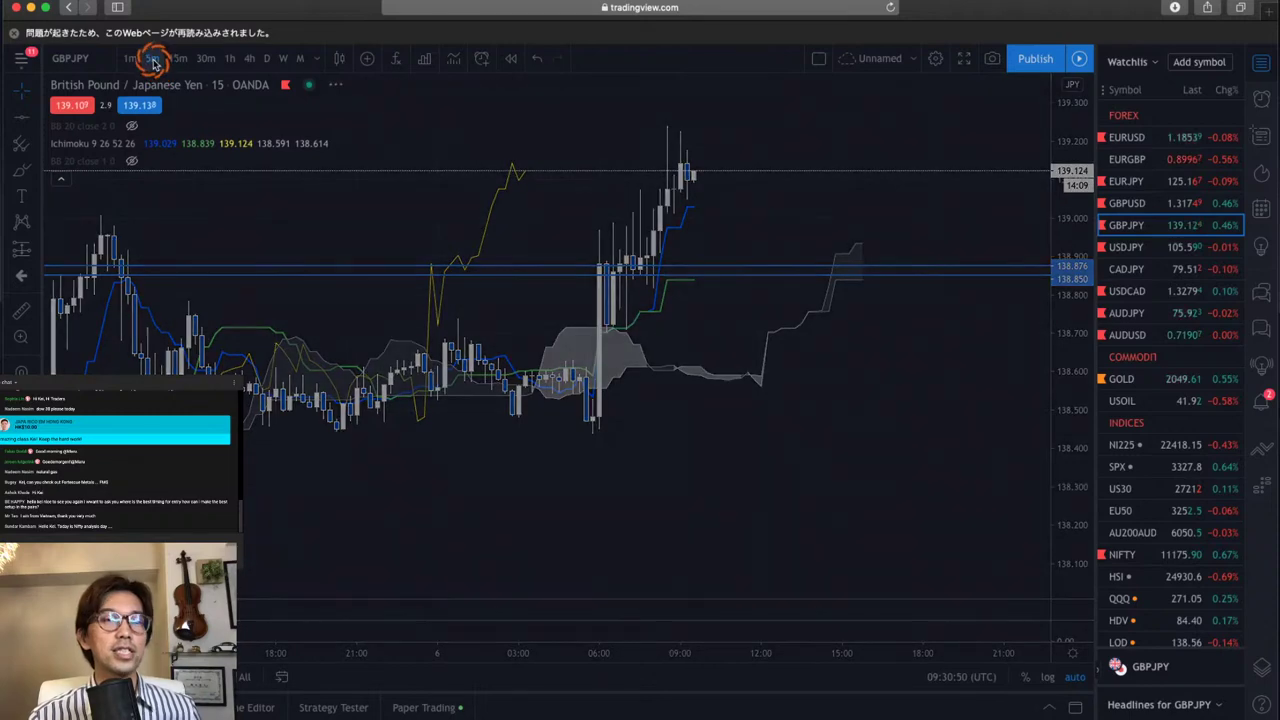
click(205, 58)
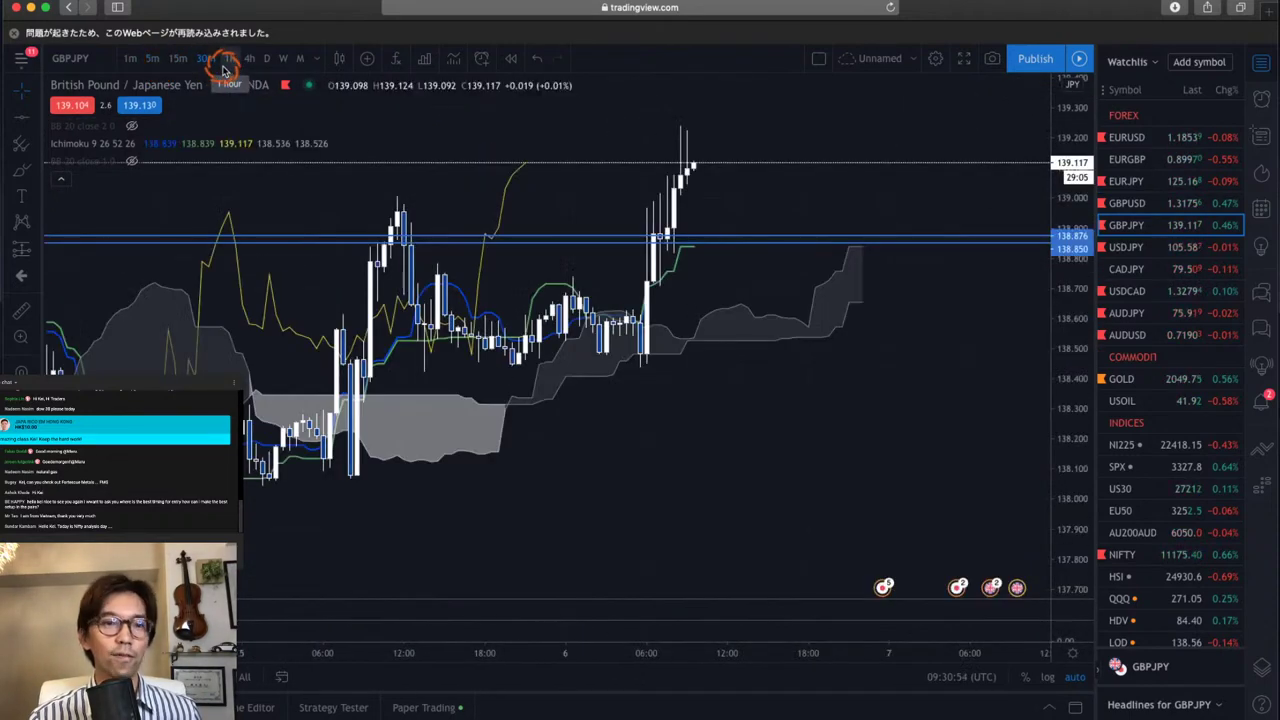
click(226, 60)
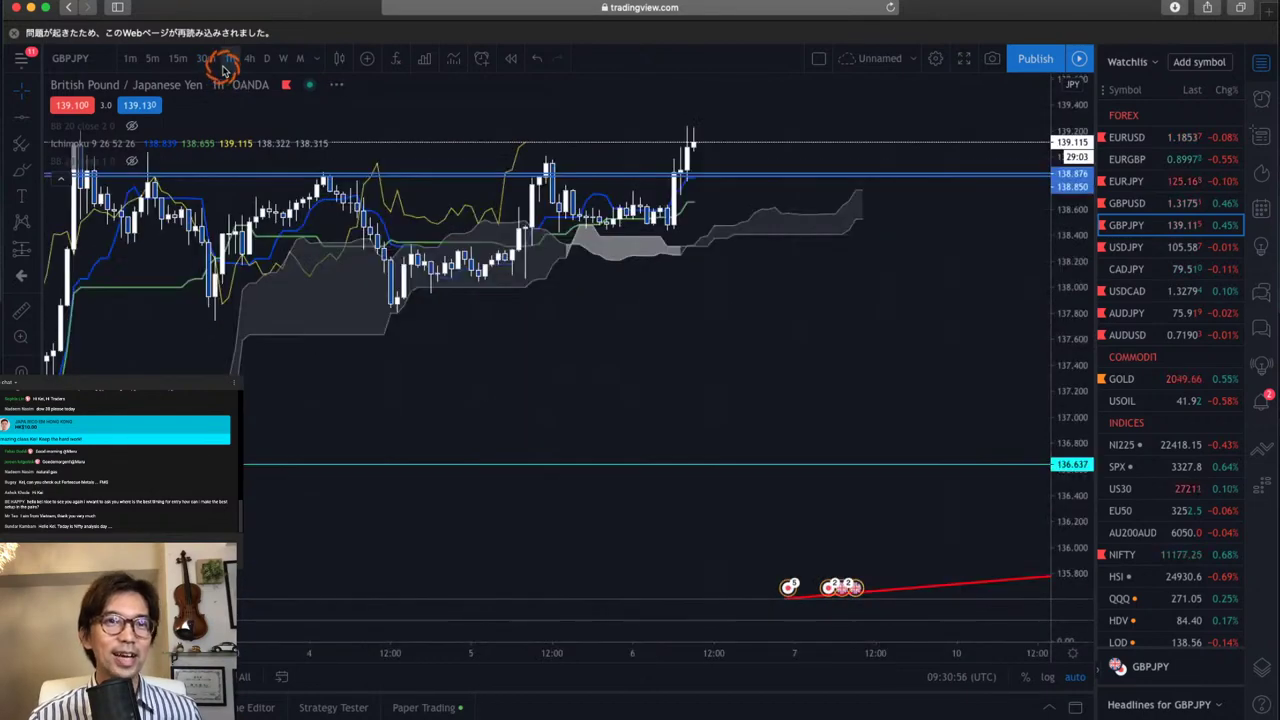
click(250, 60)
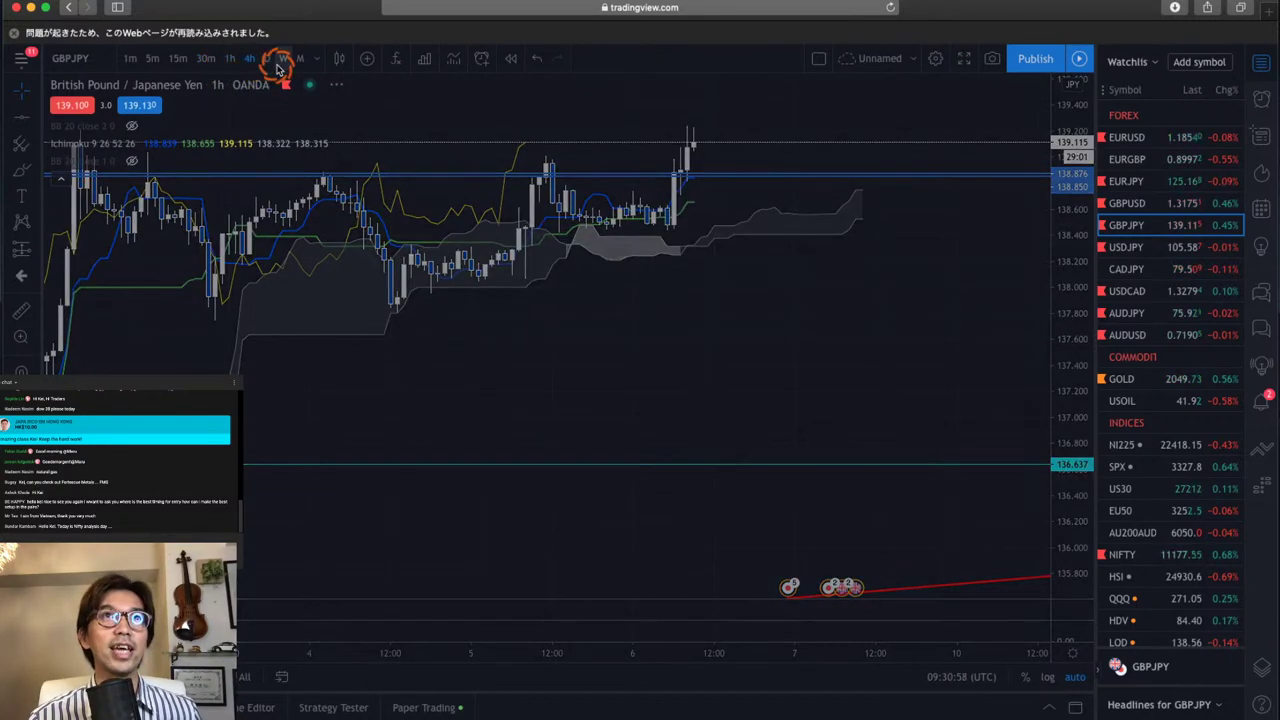
click(326, 95)
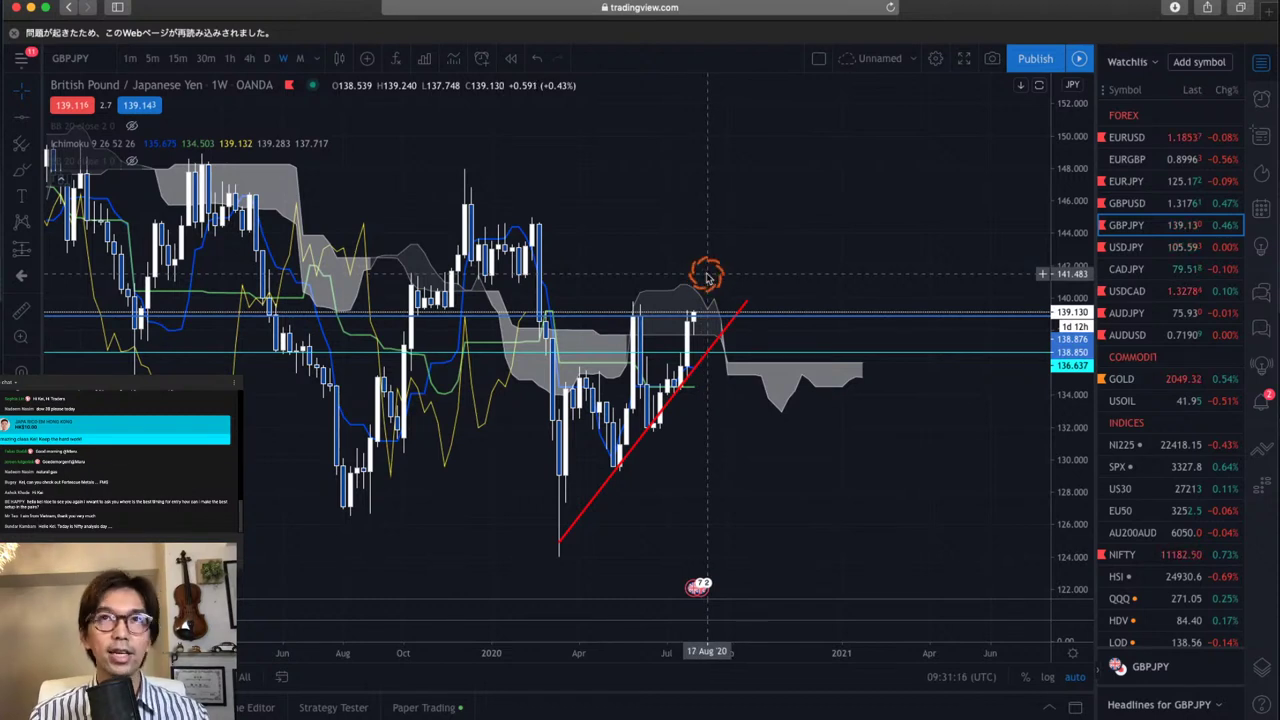
Sketch a red curve near the weekly trendline's upper end, then switch GBPJPY to daily candles
drag(617, 272, 740, 292)
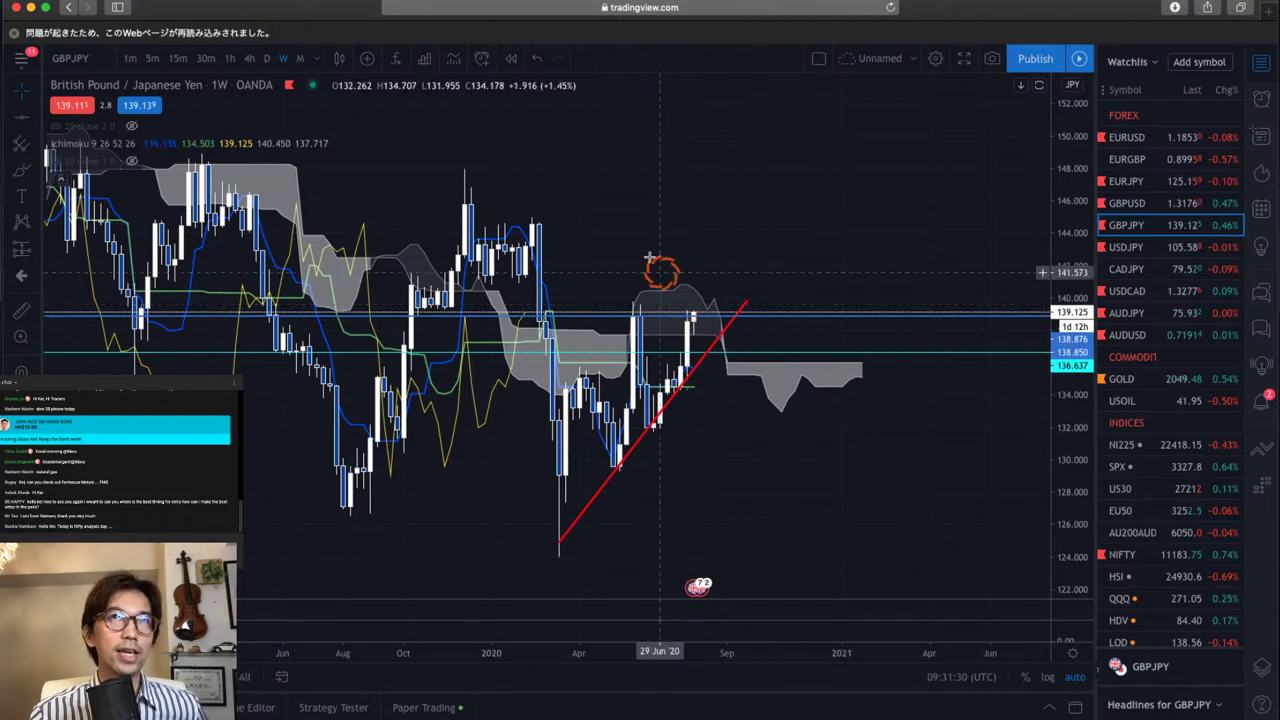
click(268, 60)
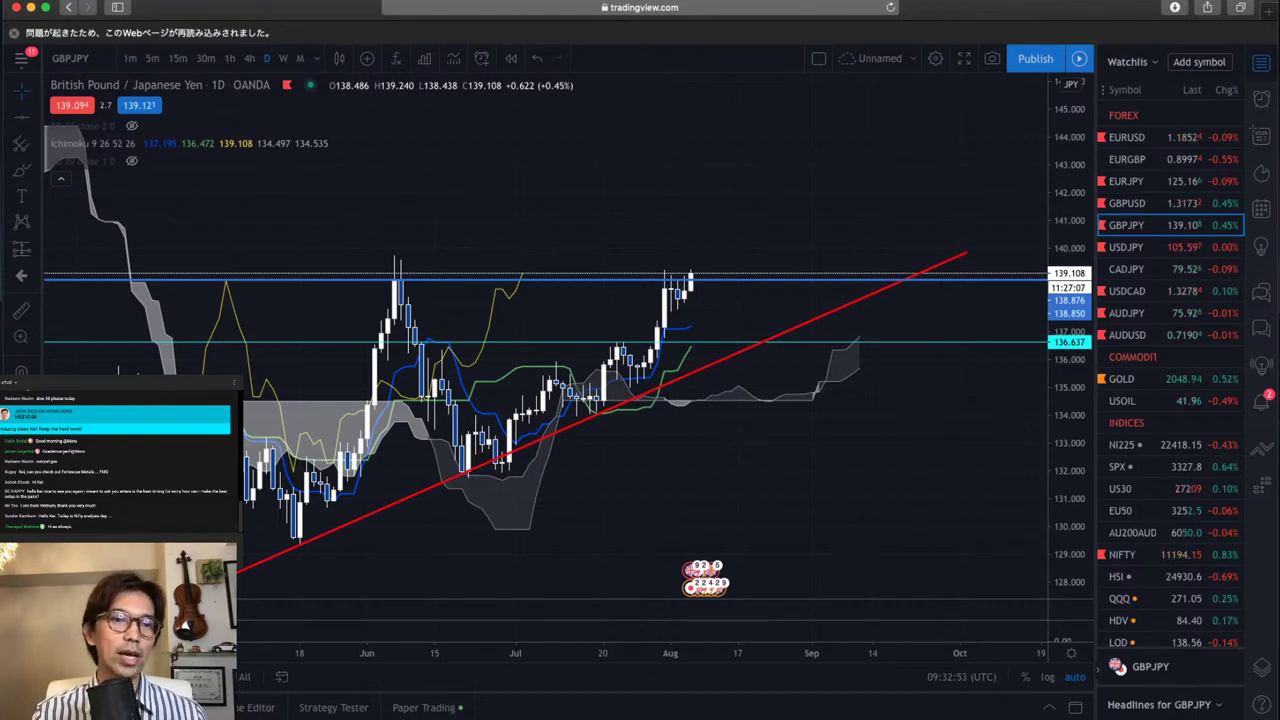
On the presenter's website, scroll the home page past the Services and Free Education sections and back up
key(ctrl+Right)
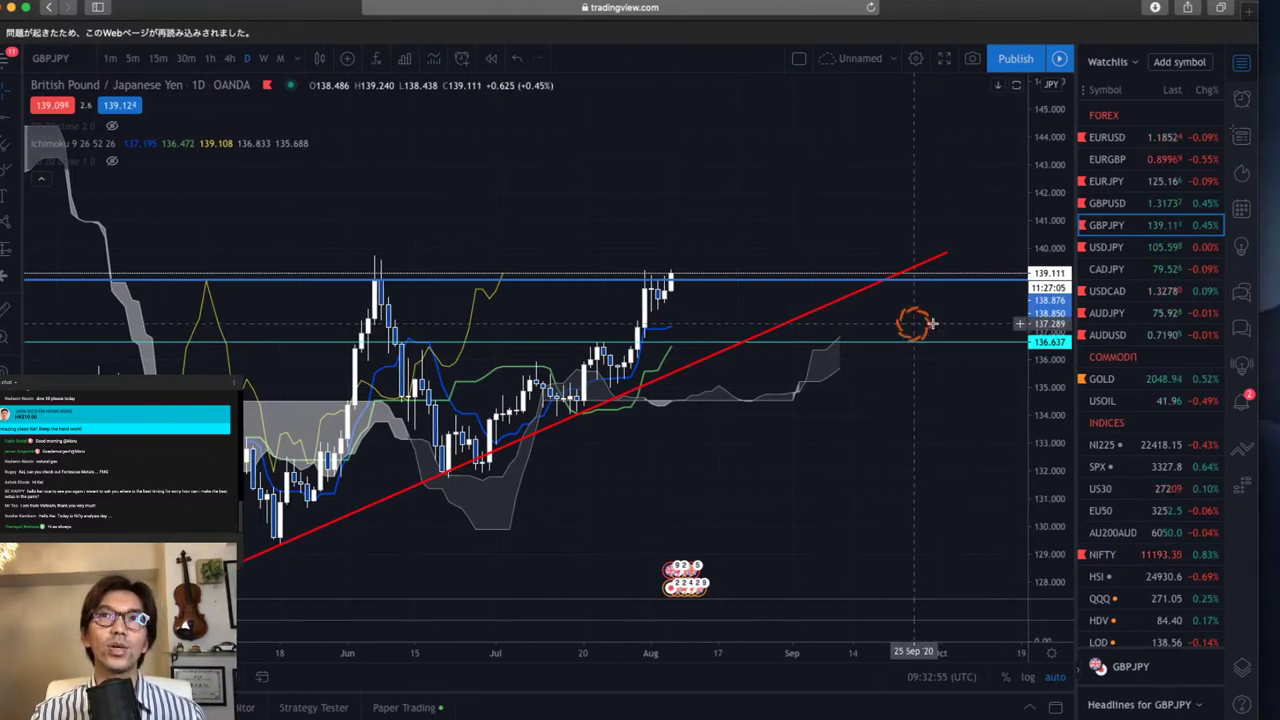
scroll(662, 266, up, 5)
scroll(662, 266, up, 15)
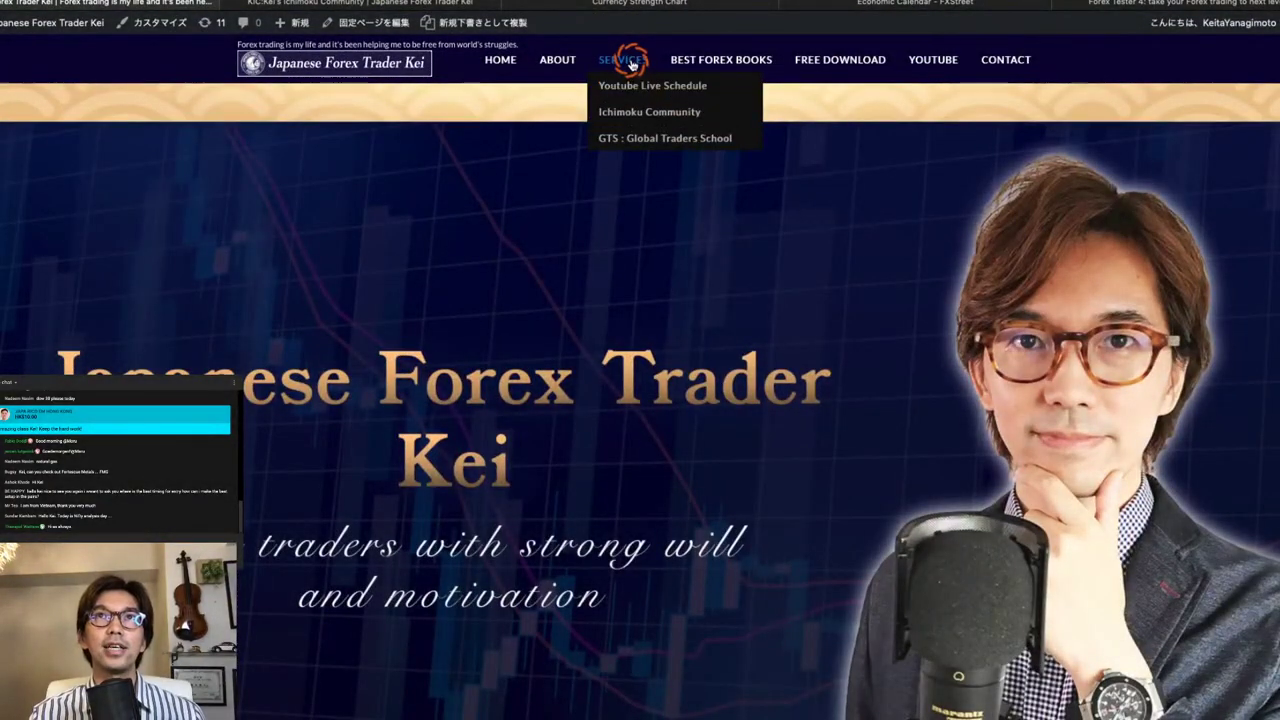
mouse_move(838, 62)
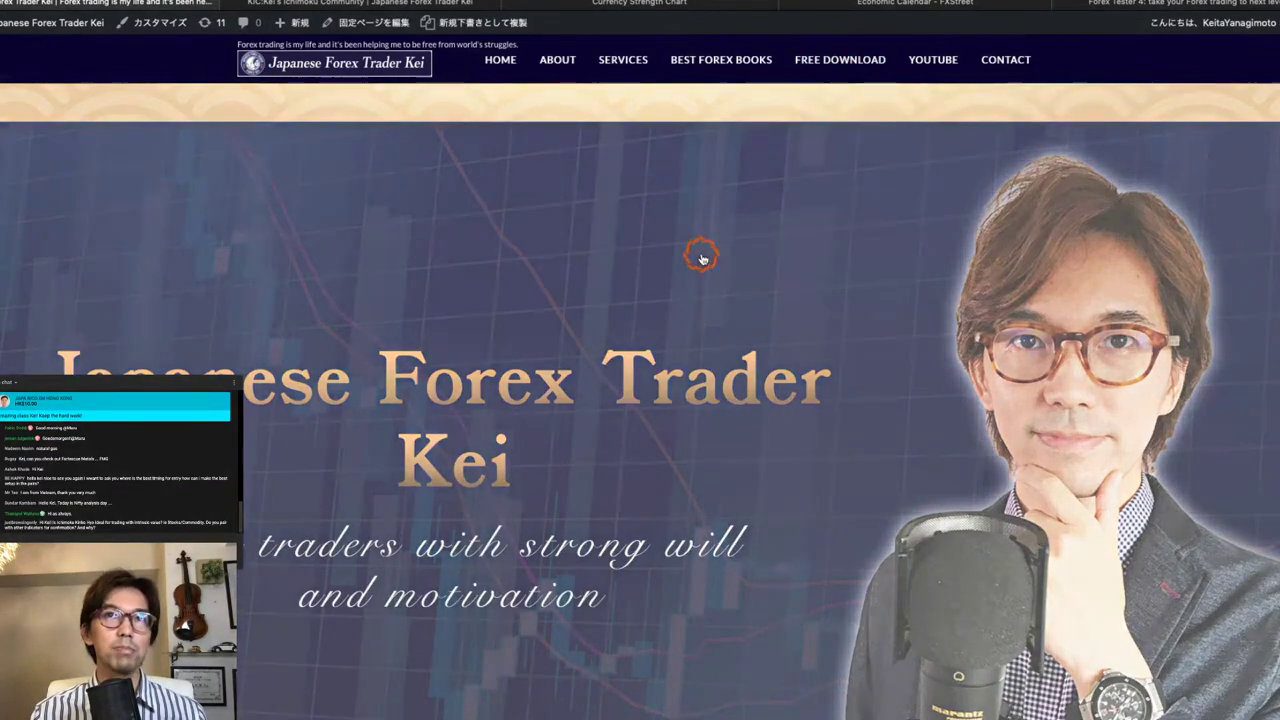
scroll(594, 443, down, 10)
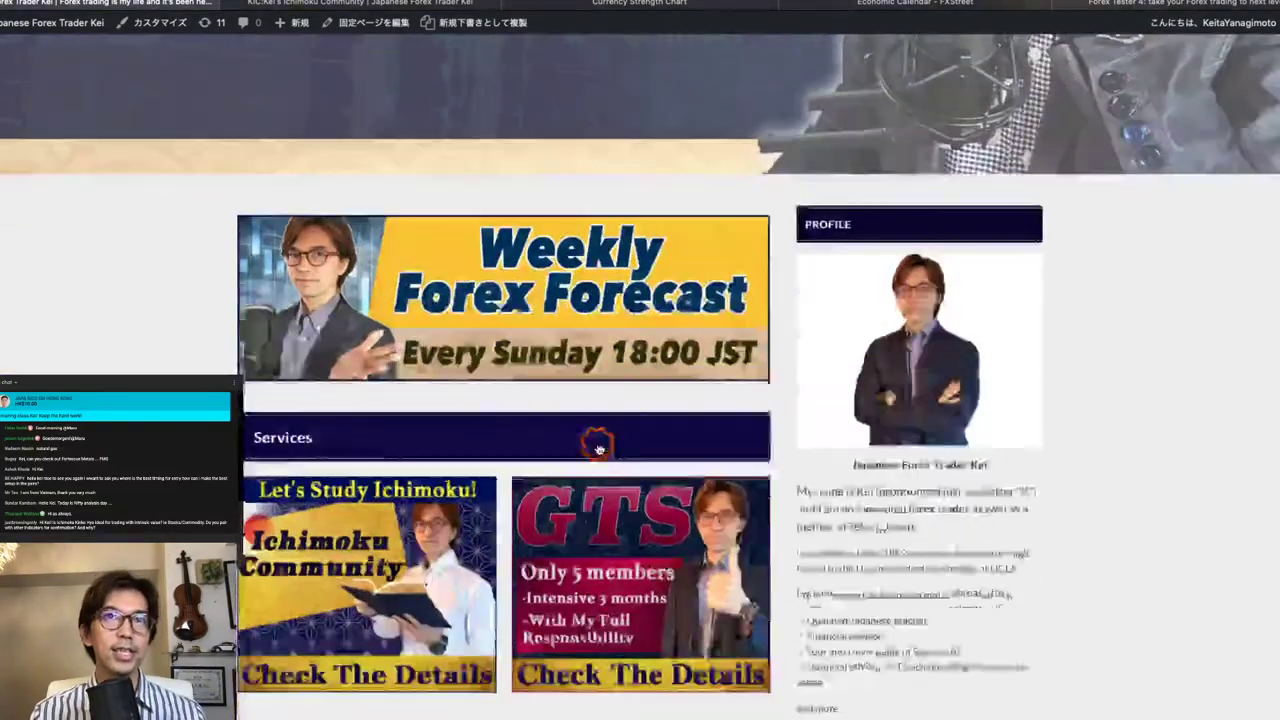
scroll(598, 447, down, 1)
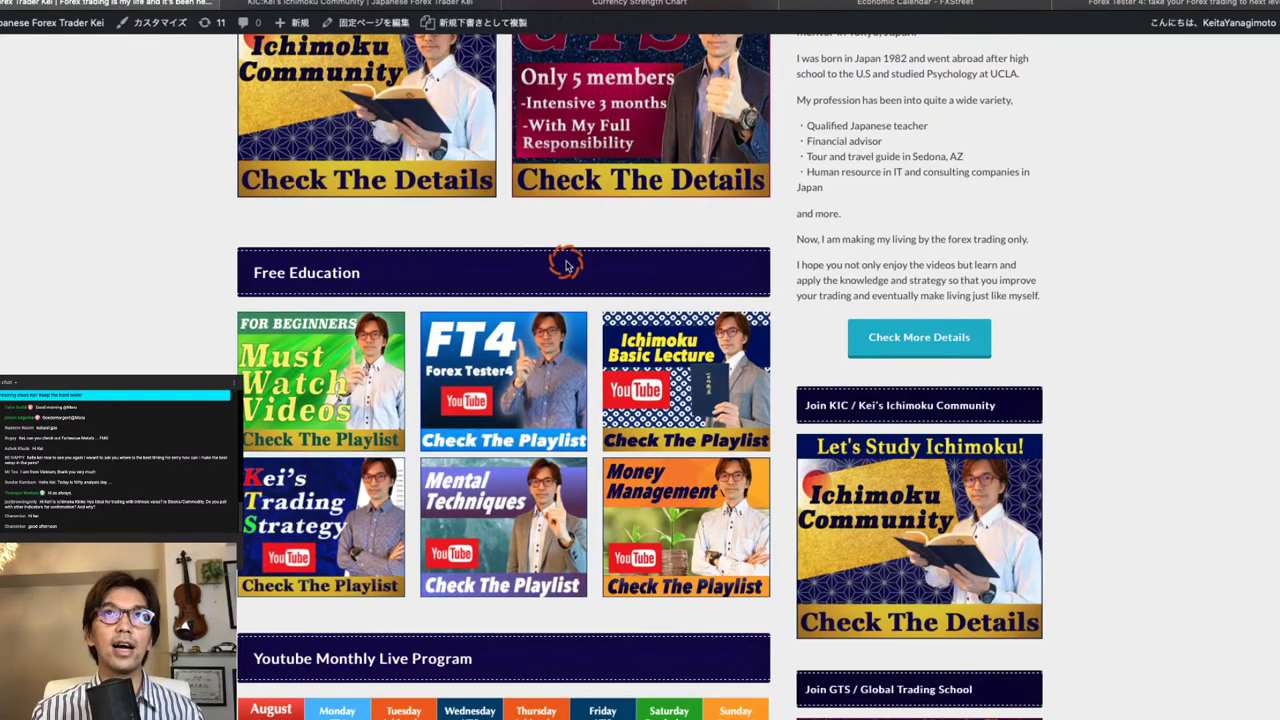
scroll(560, 300, up, 15)
Open the GTS : Global Traders School page from the Services menu and scroll through its curriculum
mouse_move(636, 60)
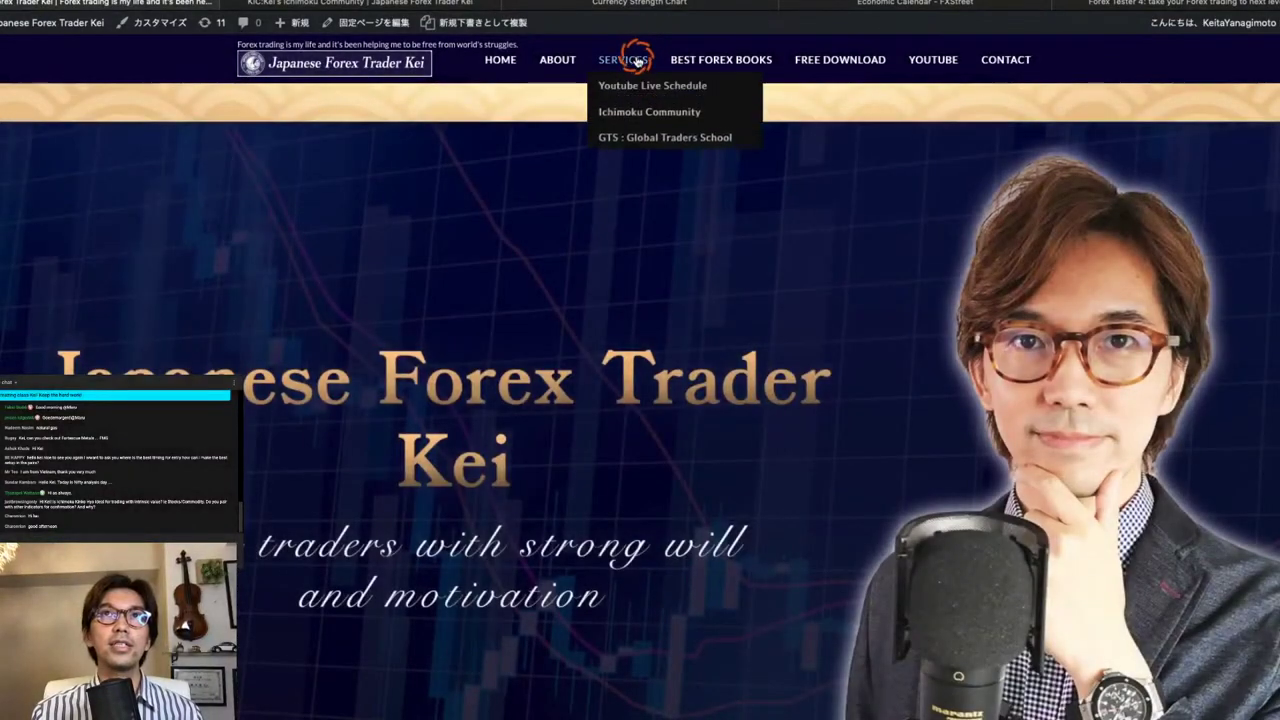
mouse_move(645, 137)
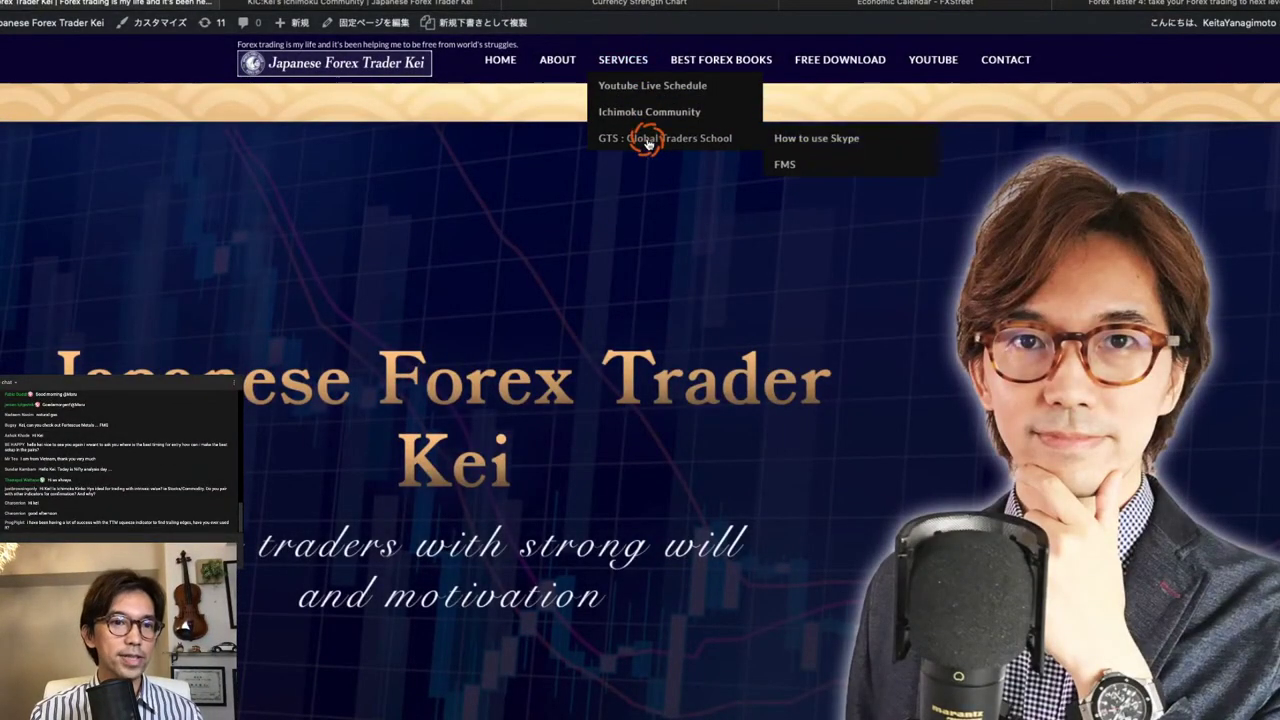
click(645, 139)
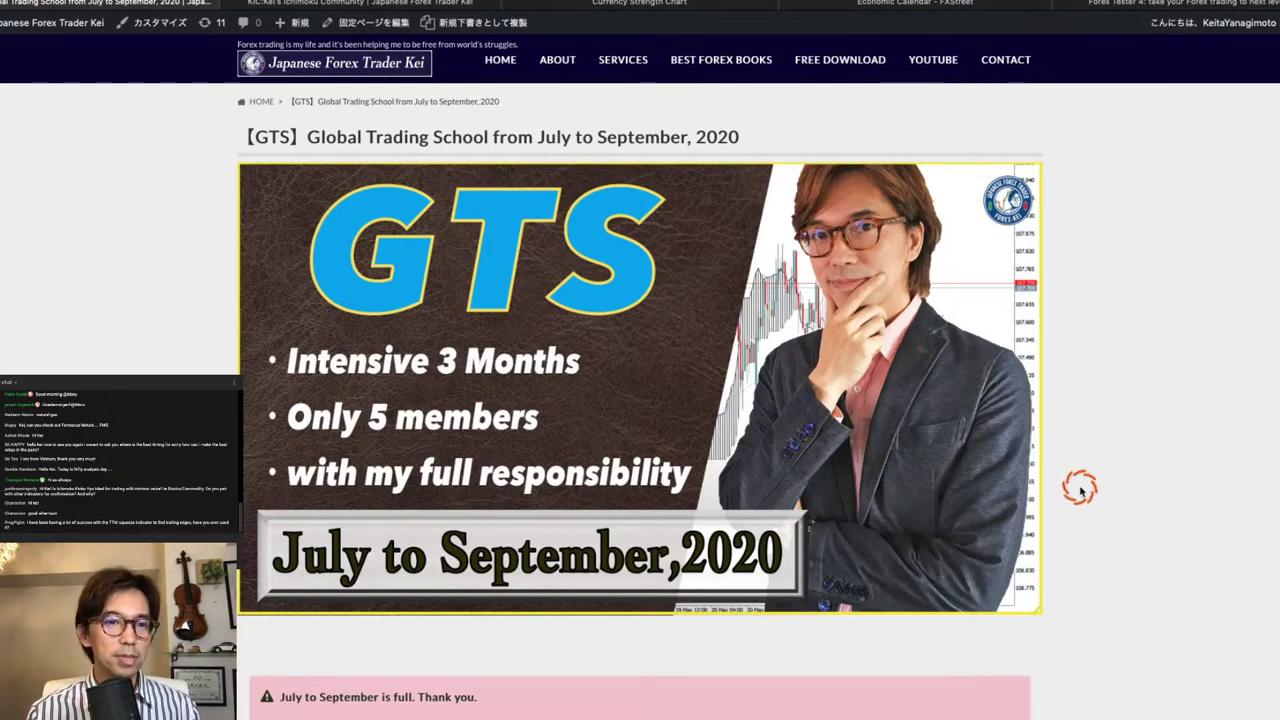
scroll(1081, 490, down, 5)
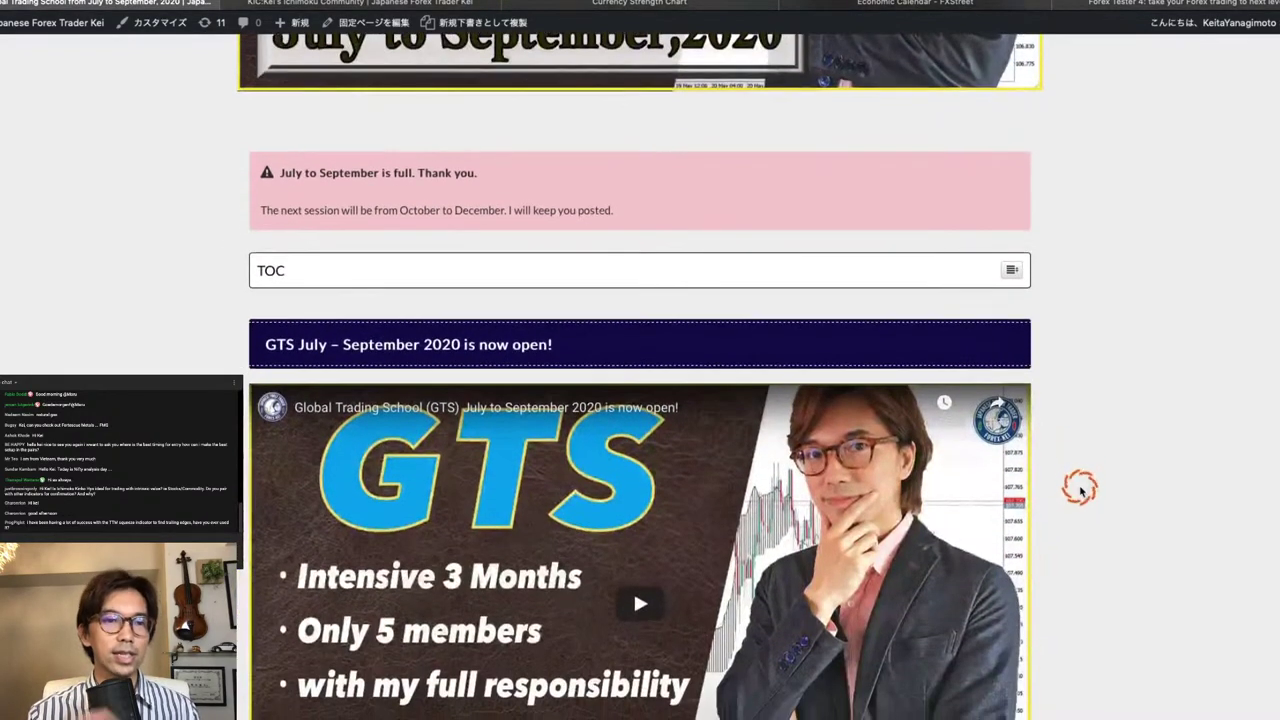
scroll(1080, 490, down, 10)
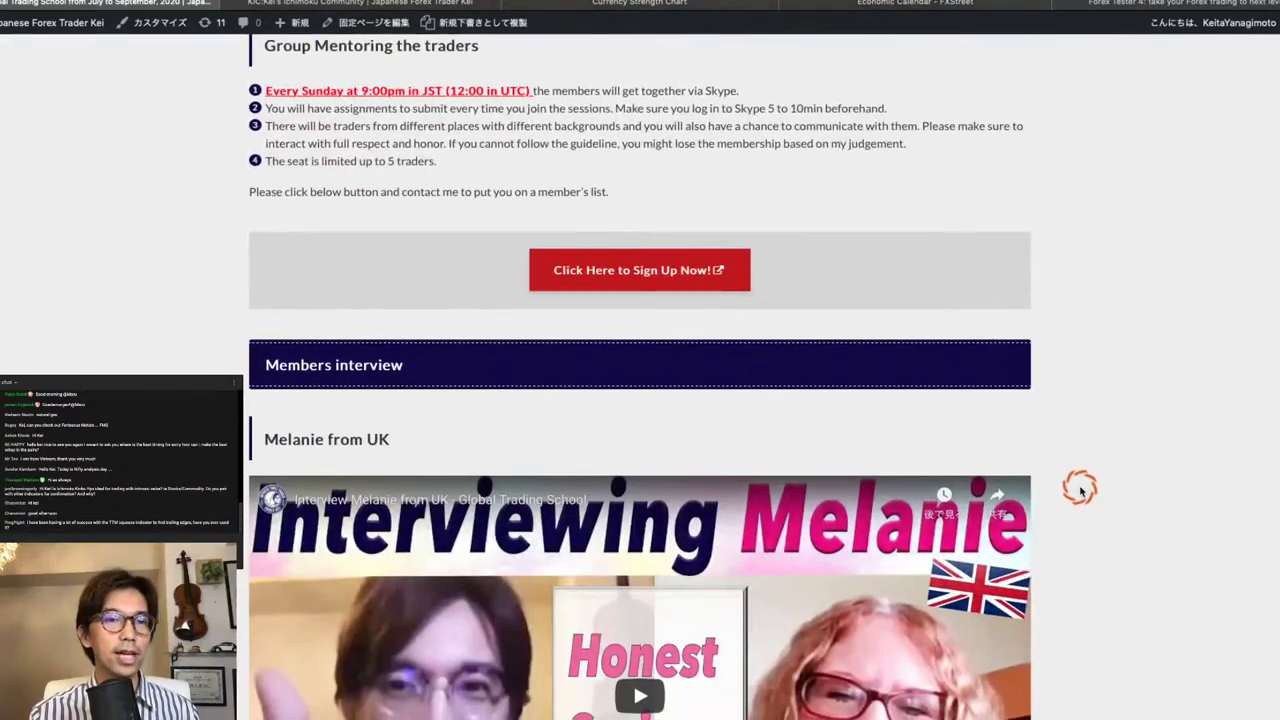
scroll(1080, 490, down, 8)
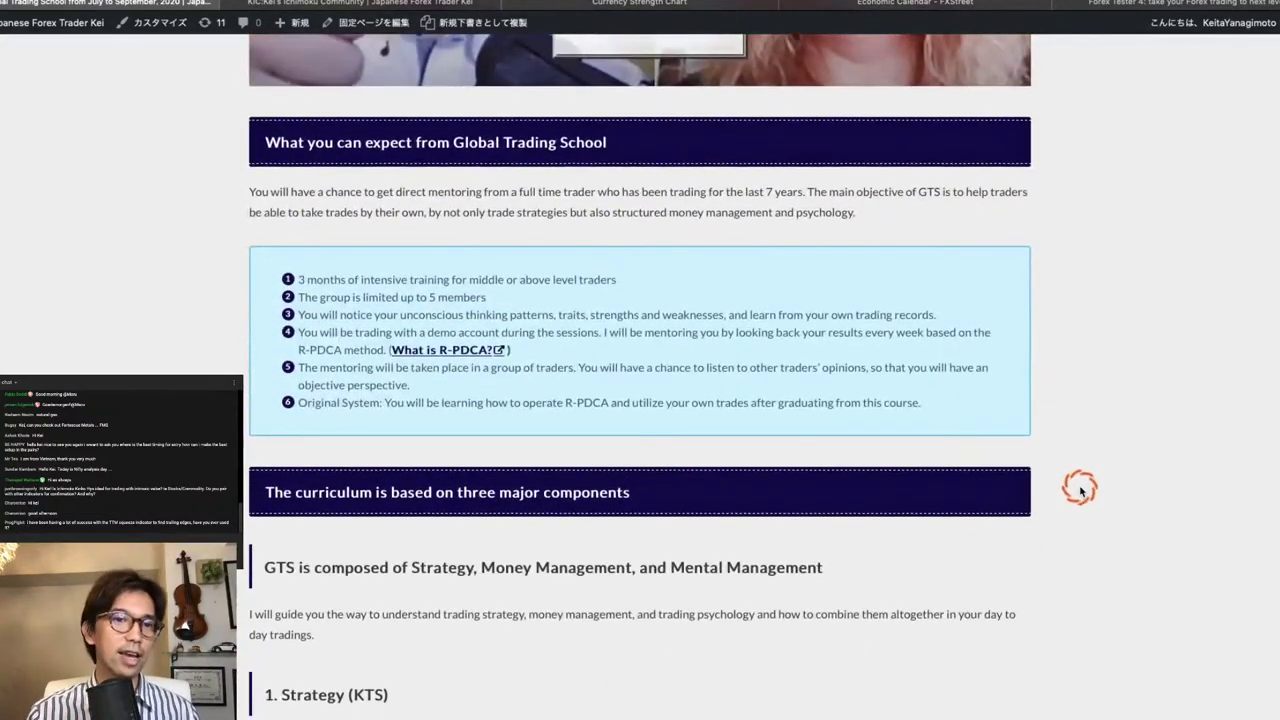
scroll(1080, 490, down, 2)
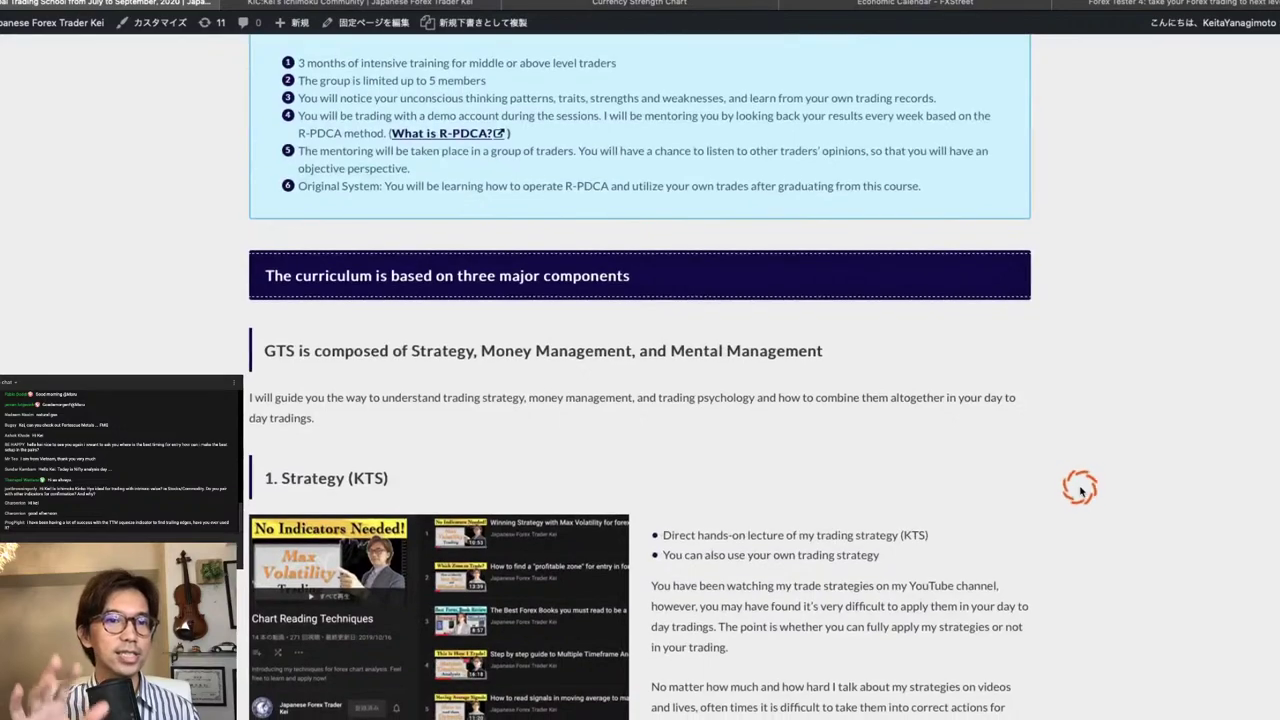
scroll(1080, 490, up, 15)
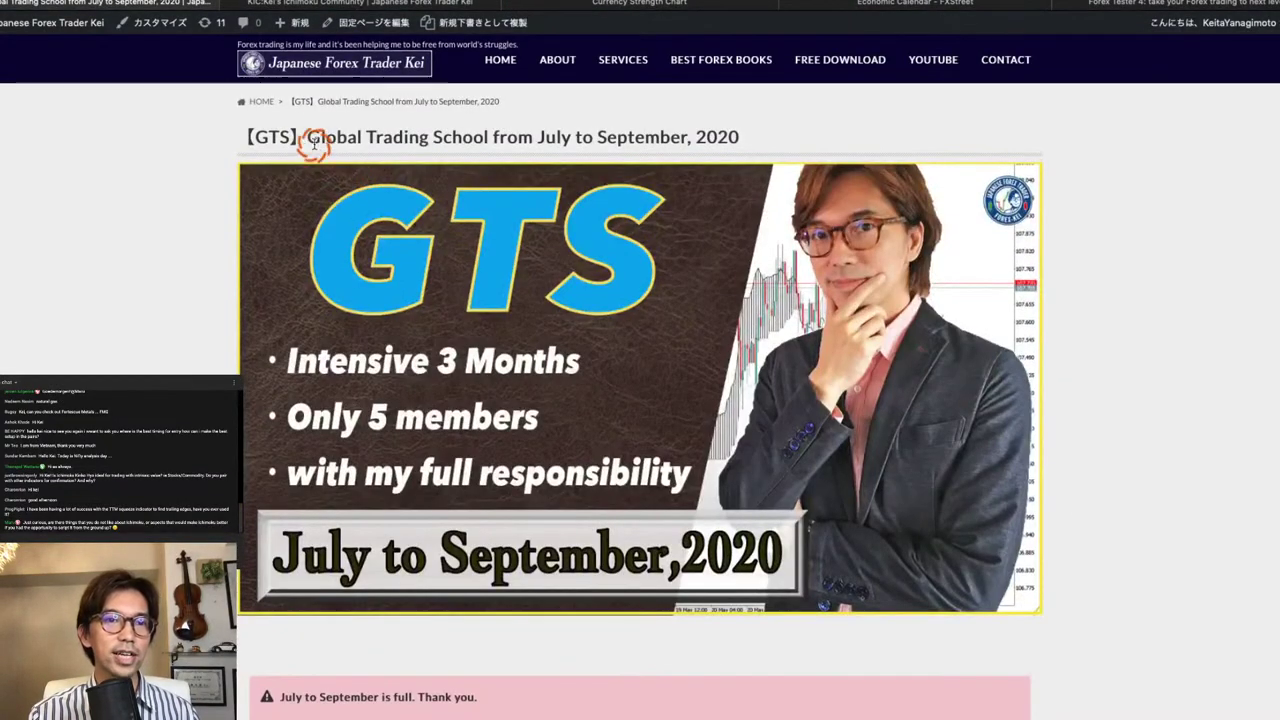
Highlight the Global Trading School title and Strategy (KTS) heading, then return to TradingView
drag(307, 138, 487, 140)
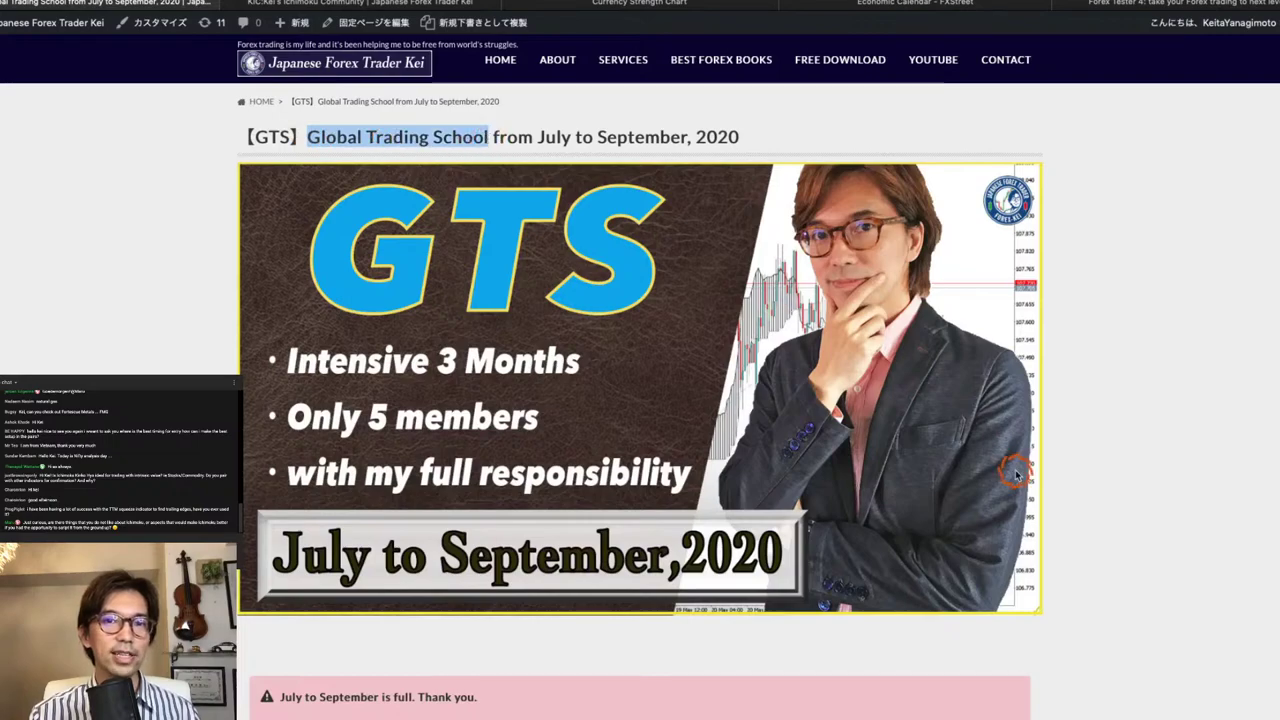
scroll(1078, 548, down, 10)
scroll(1078, 548, down, 10)
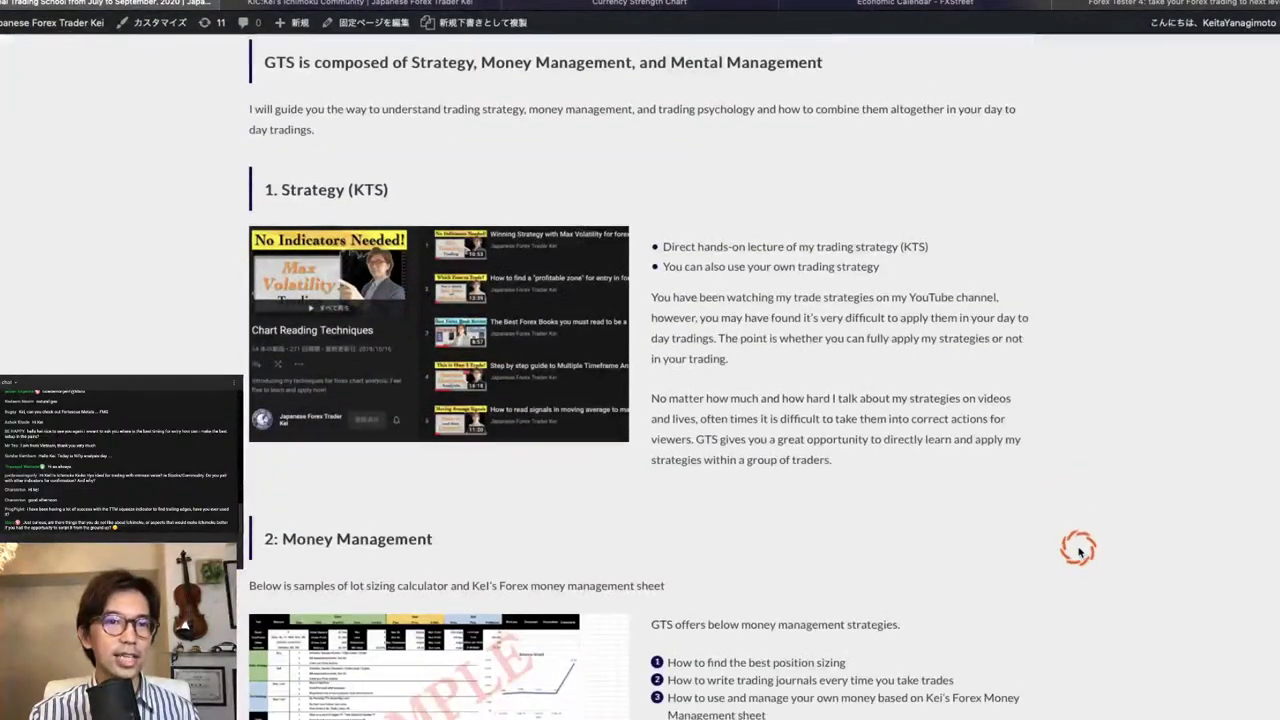
drag(297, 190, 414, 189)
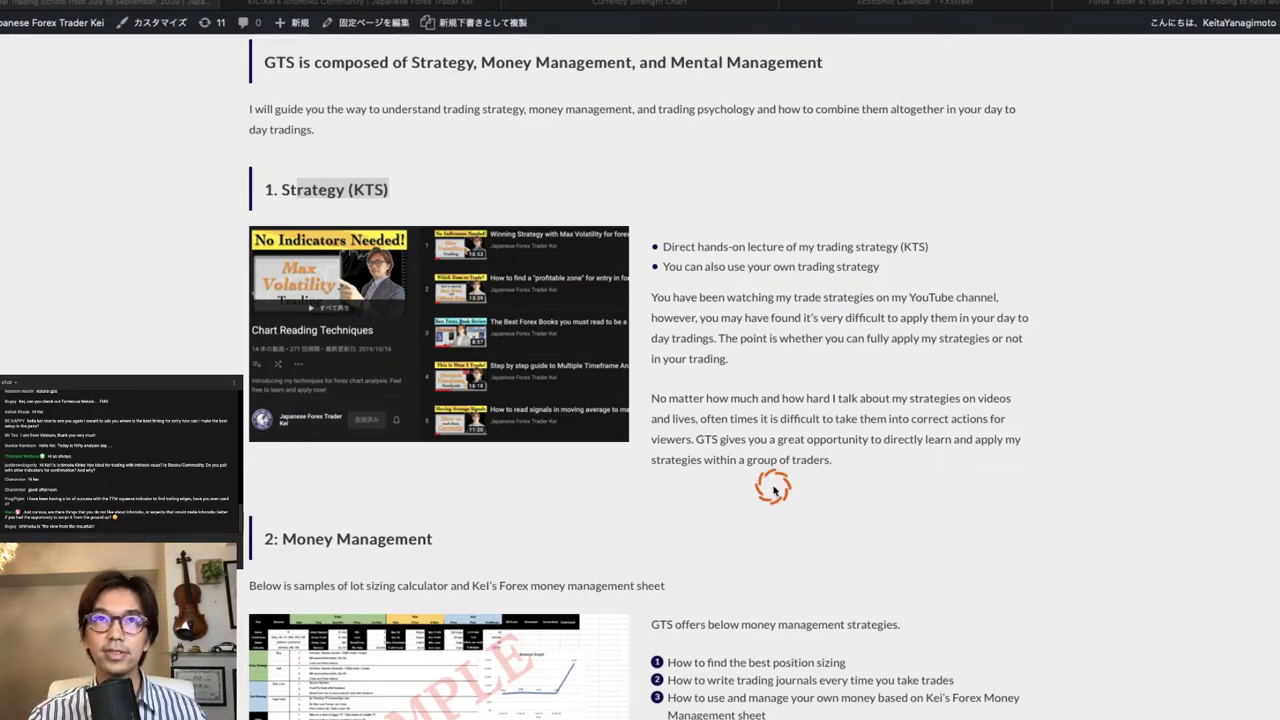
key(ctrl+Left)
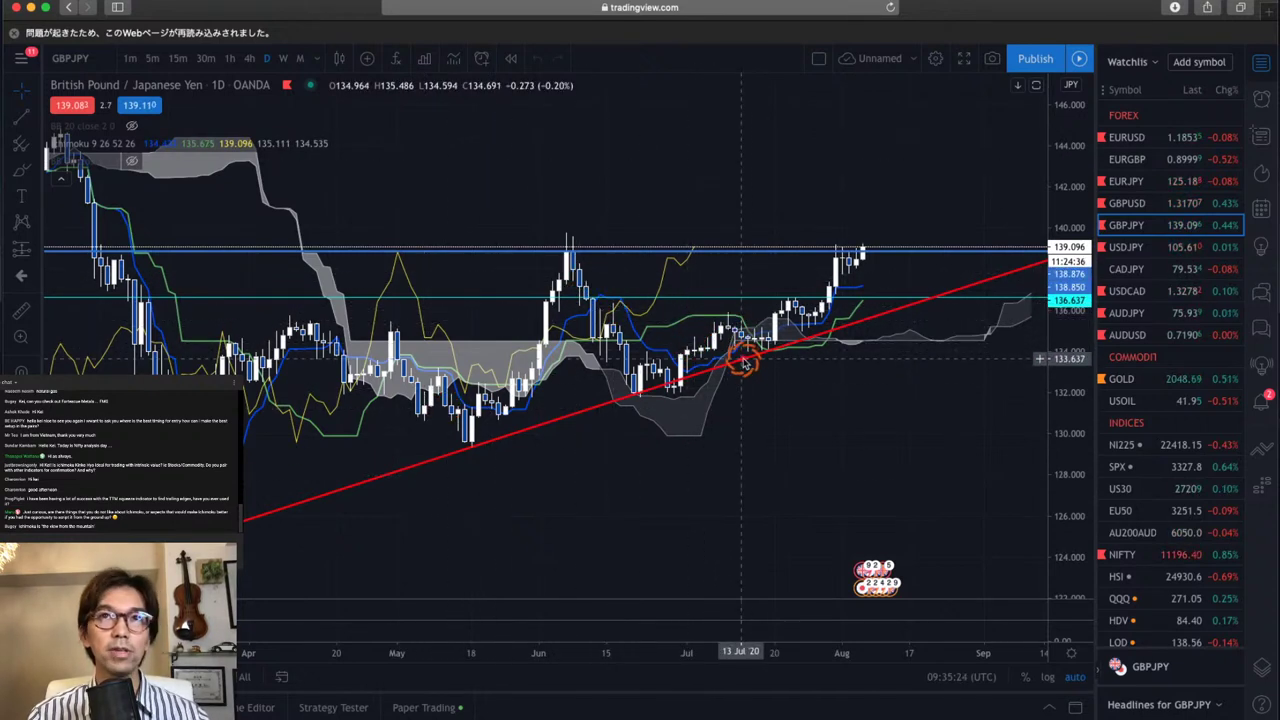
Trace the late-June rally with a red zigzag, an upward arrow and an arc above it
mouse_move(633, 395)
mouse_down()
mouse_move(650, 358)
mouse_move(673, 388)
mouse_move(725, 320)
mouse_move(788, 298)
mouse_move(806, 322)
mouse_move(842, 250)
mouse_up()
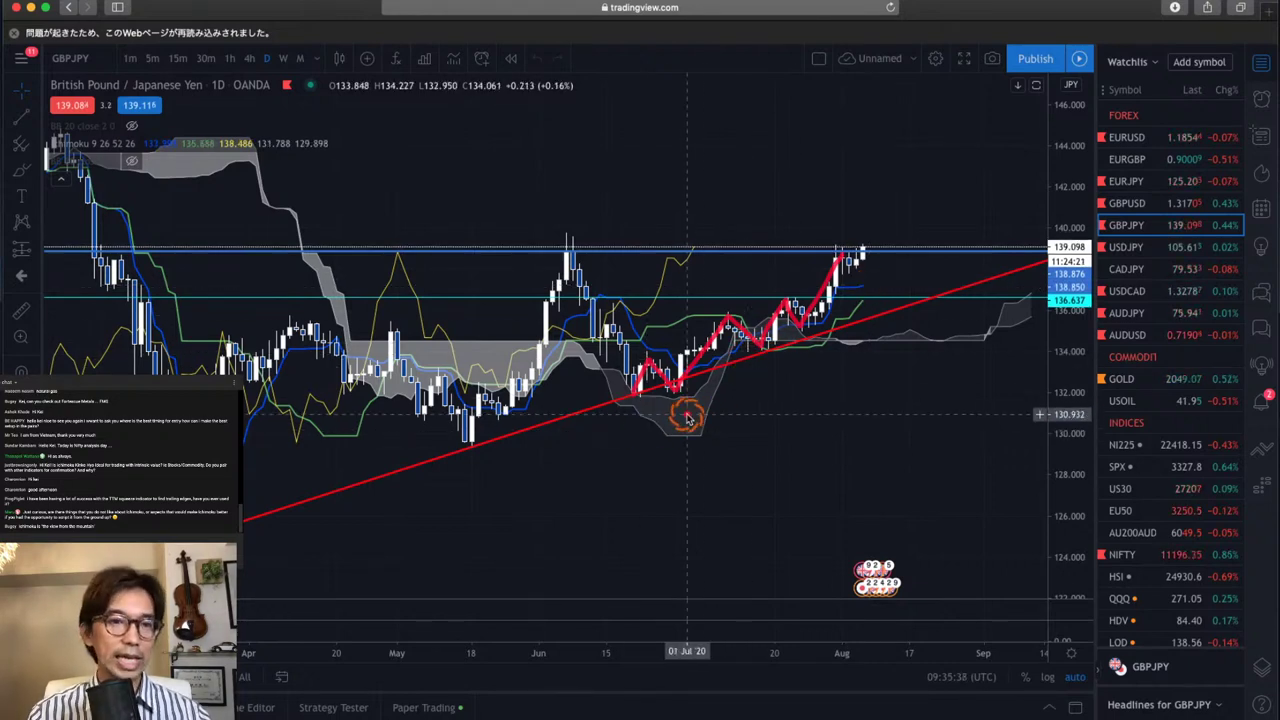
drag(667, 416, 826, 362)
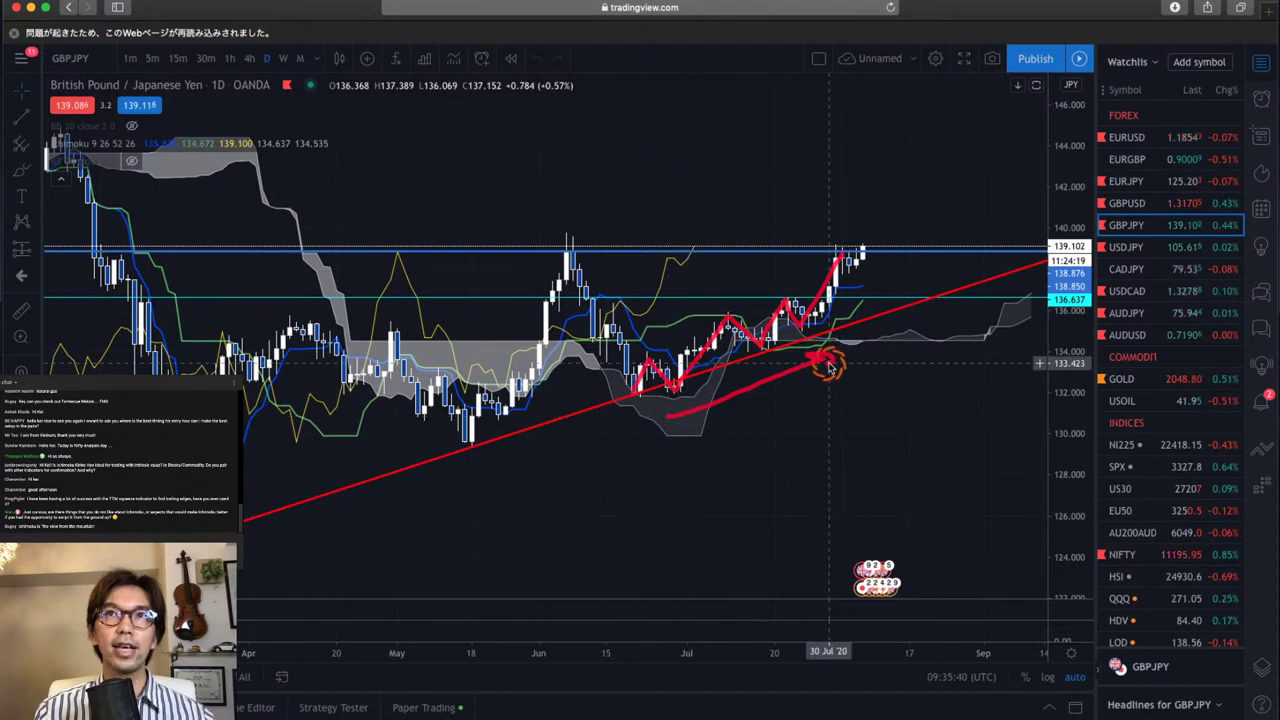
mouse_move(674, 312)
mouse_down()
mouse_move(766, 274)
mouse_move(780, 290)
mouse_up()
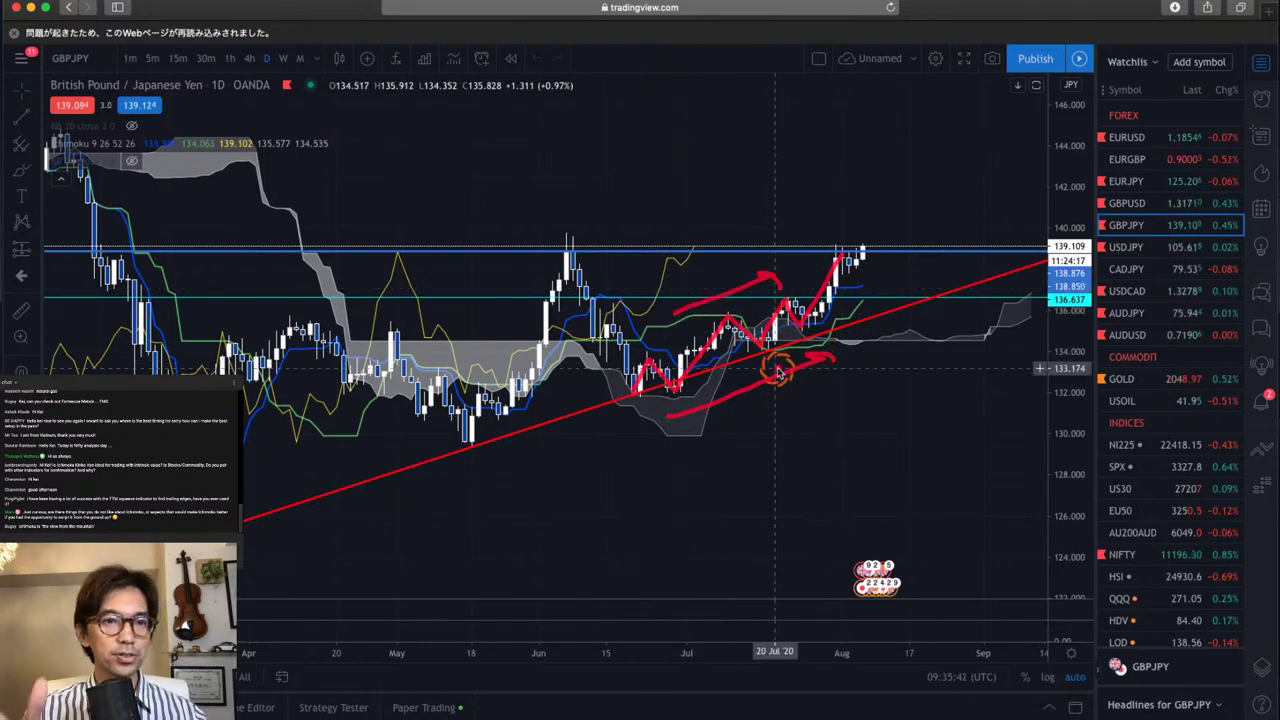
Circle the early-June peak in red, tracing the drop to the mid-June low and the May rise
mouse_move(572, 242)
mouse_down()
mouse_move(588, 318)
mouse_move(600, 342)
mouse_move(612, 308)
mouse_move(642, 392)
mouse_up()
click(570, 240)
drag(572, 242, 572, 232)
drag(617, 291, 603, 362)
click(633, 400)
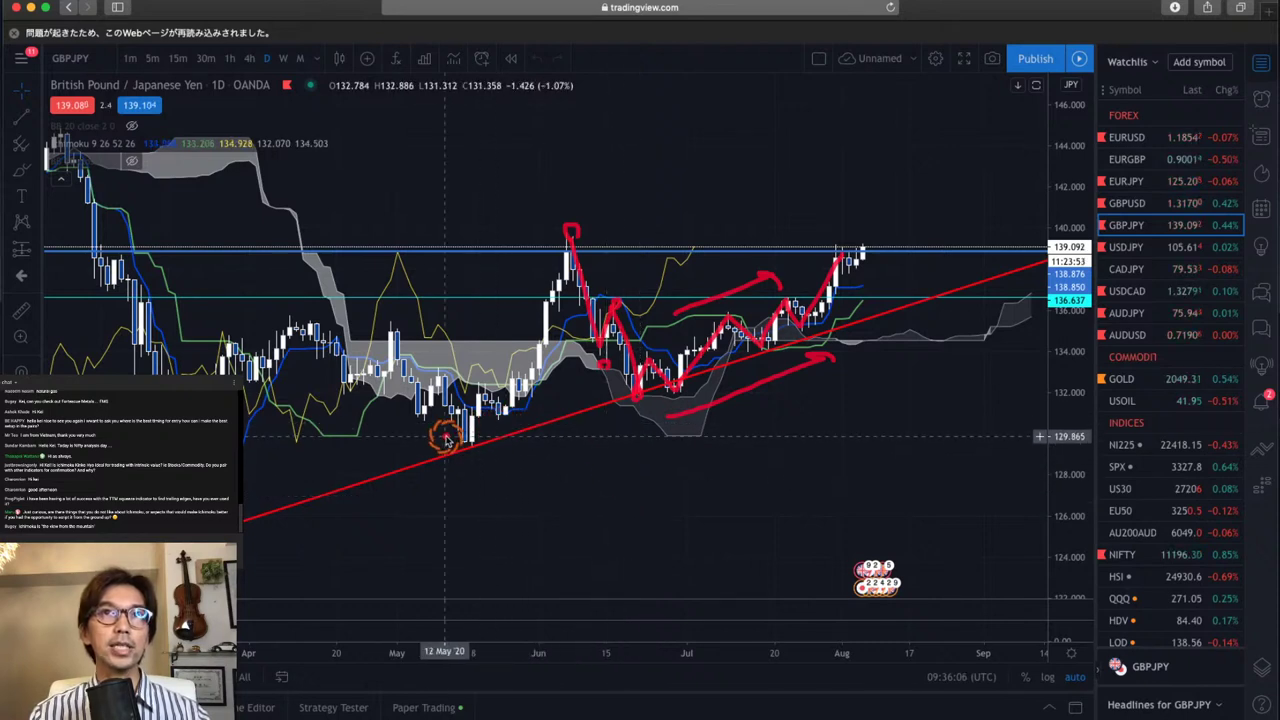
mouse_move(462, 440)
mouse_down()
mouse_move(500, 418)
mouse_move(570, 230)
mouse_up()
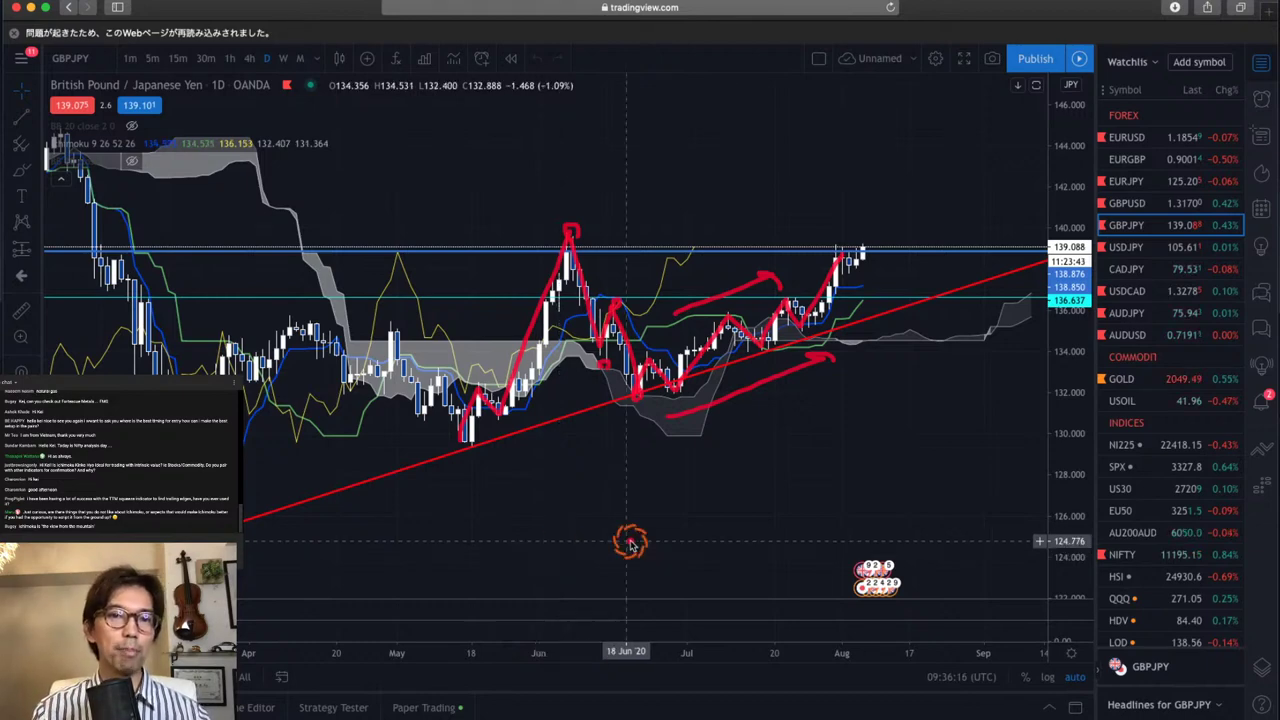
Dismiss the symbol search and pan the daily GBPJPY chart to frame April through September
text(A)
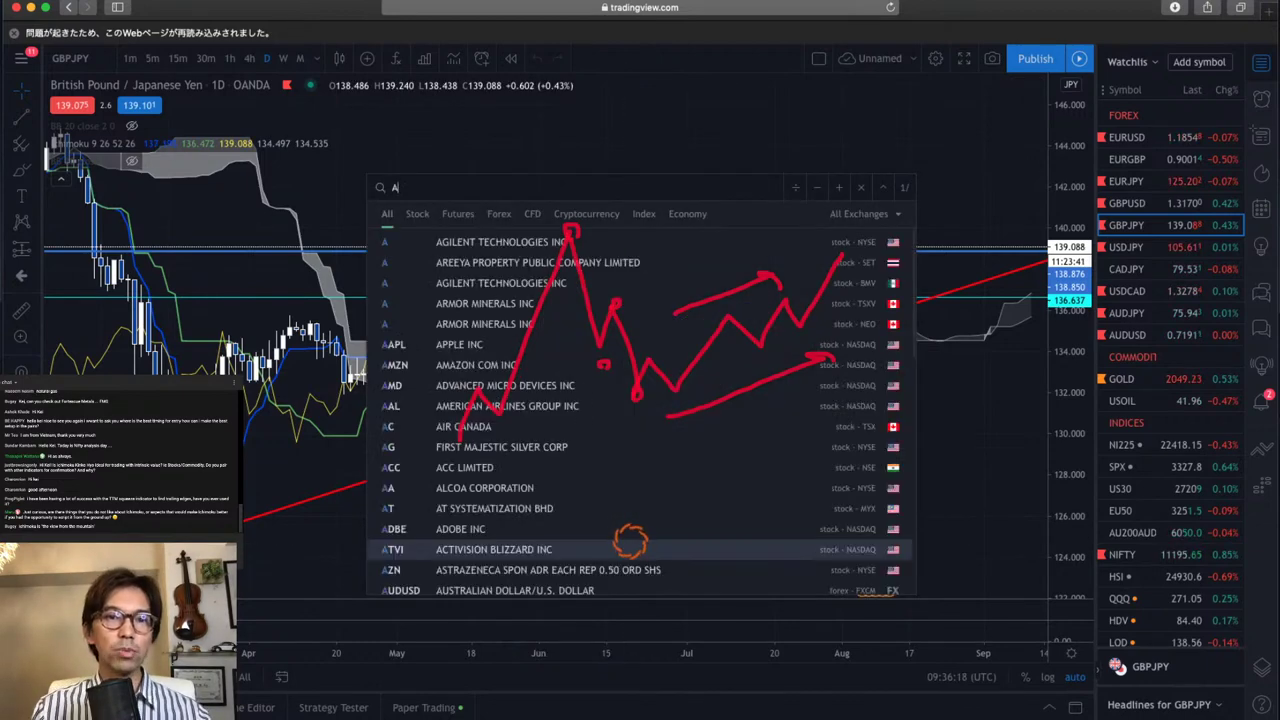
click(1014, 477)
scroll(1014, 477, up, 3)
scroll(983, 457, down, 5)
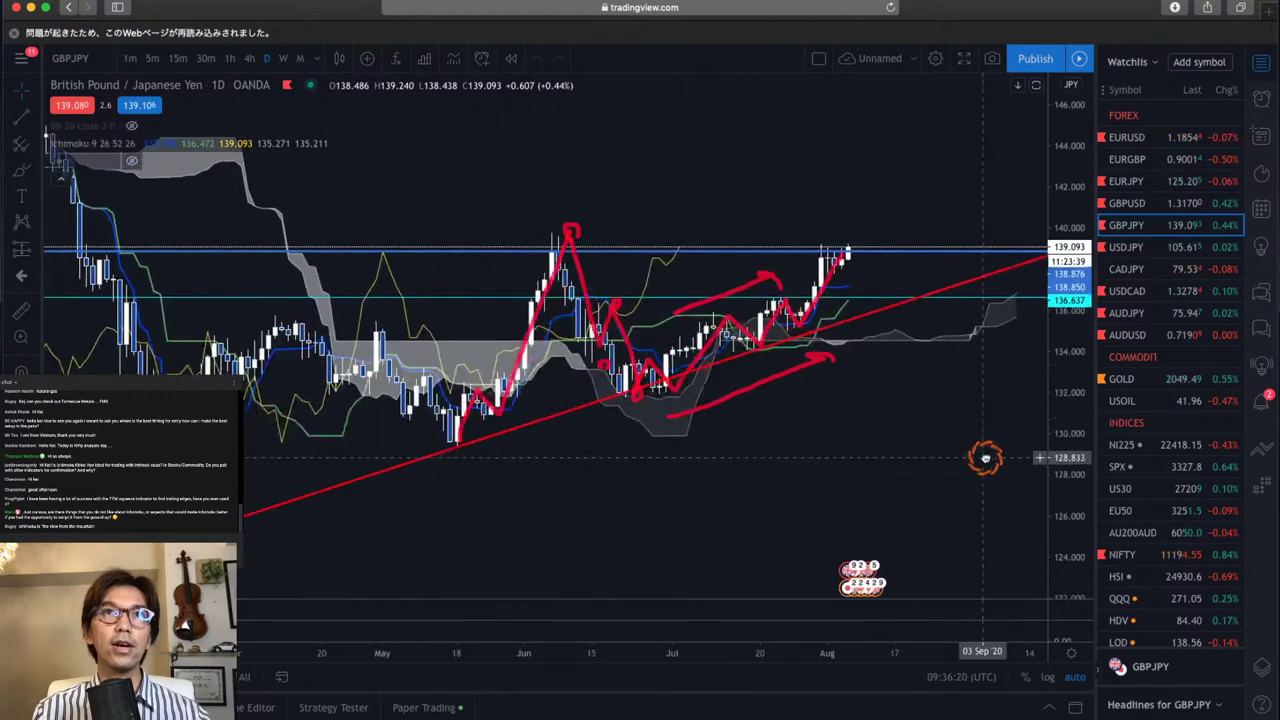
scroll(620, 434, up, 5)
scroll(812, 463, down, 2)
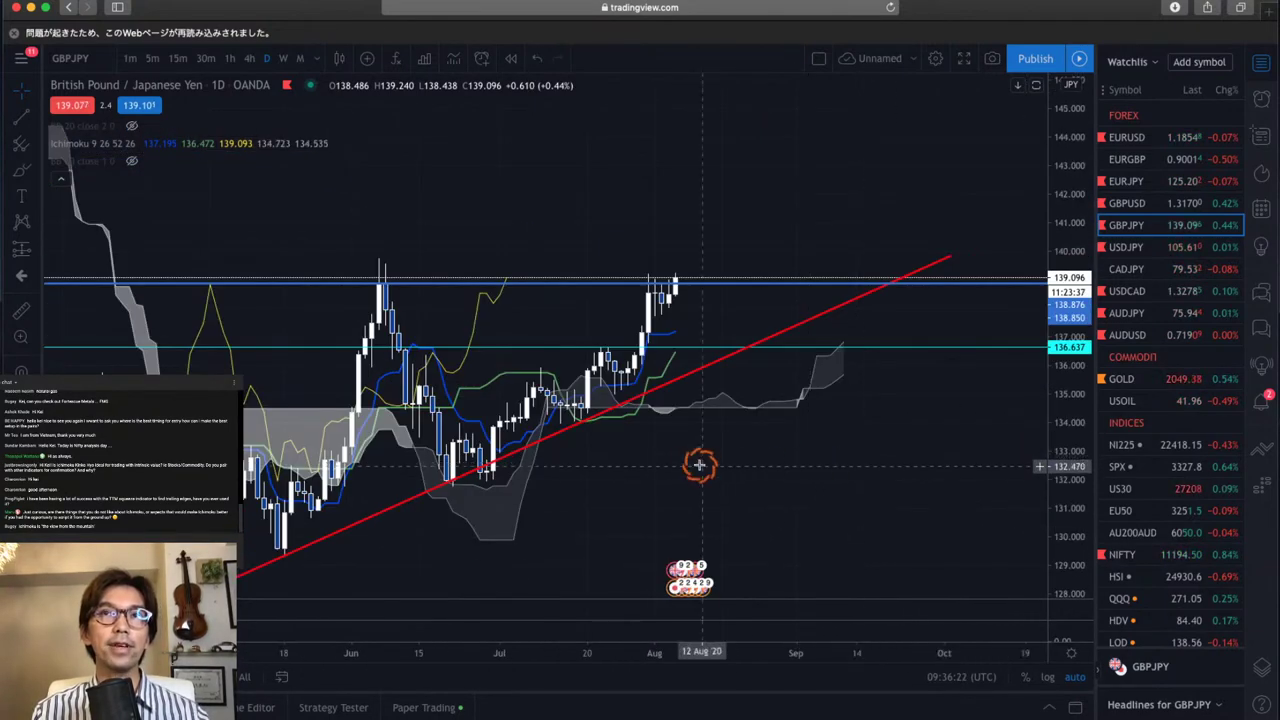
drag(697, 463, 891, 460)
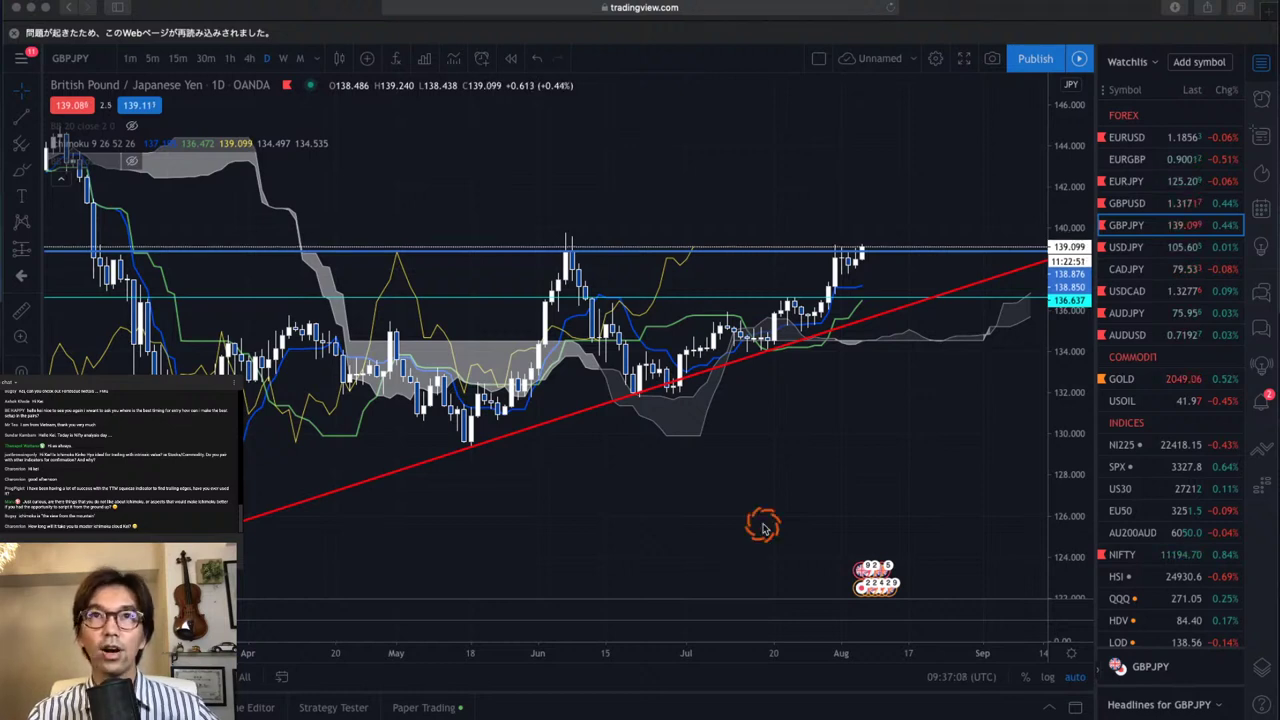
click(682, 469)
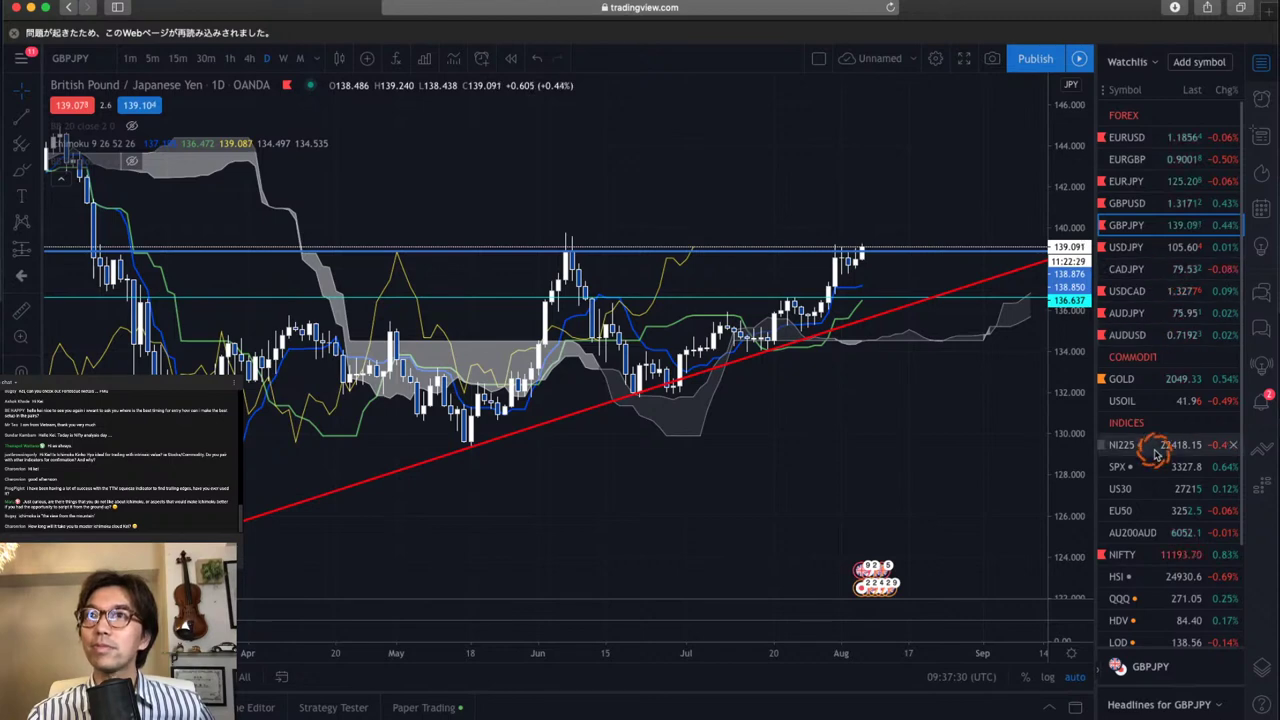
Switch to US30, stretch the price scale and zoom so the converging red trendlines fill the pane
click(1150, 488)
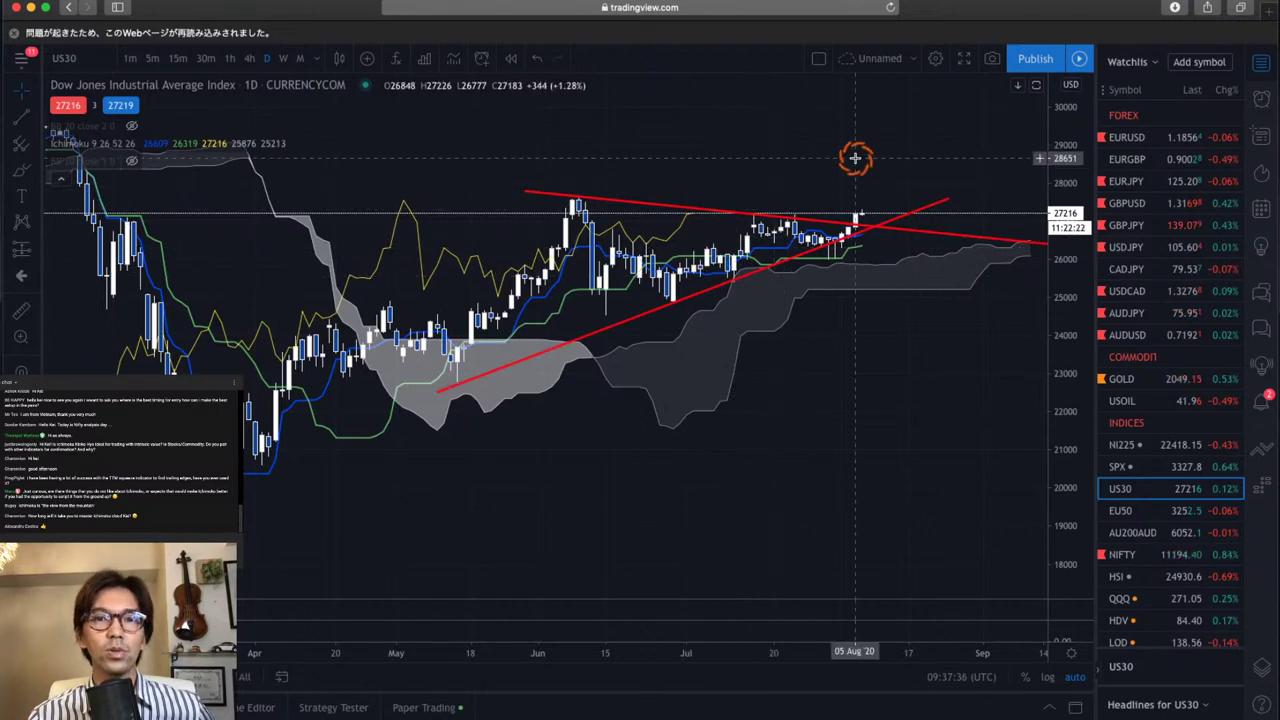
drag(1063, 420, 531, 534)
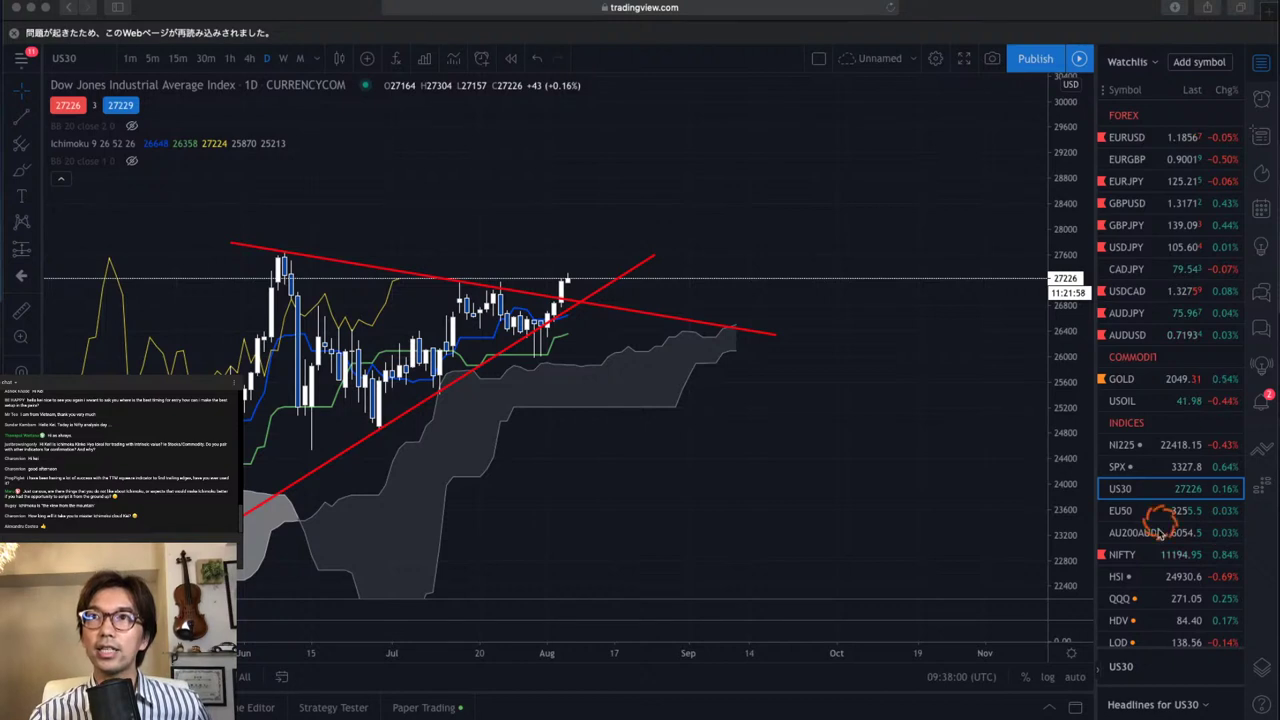
click(898, 464)
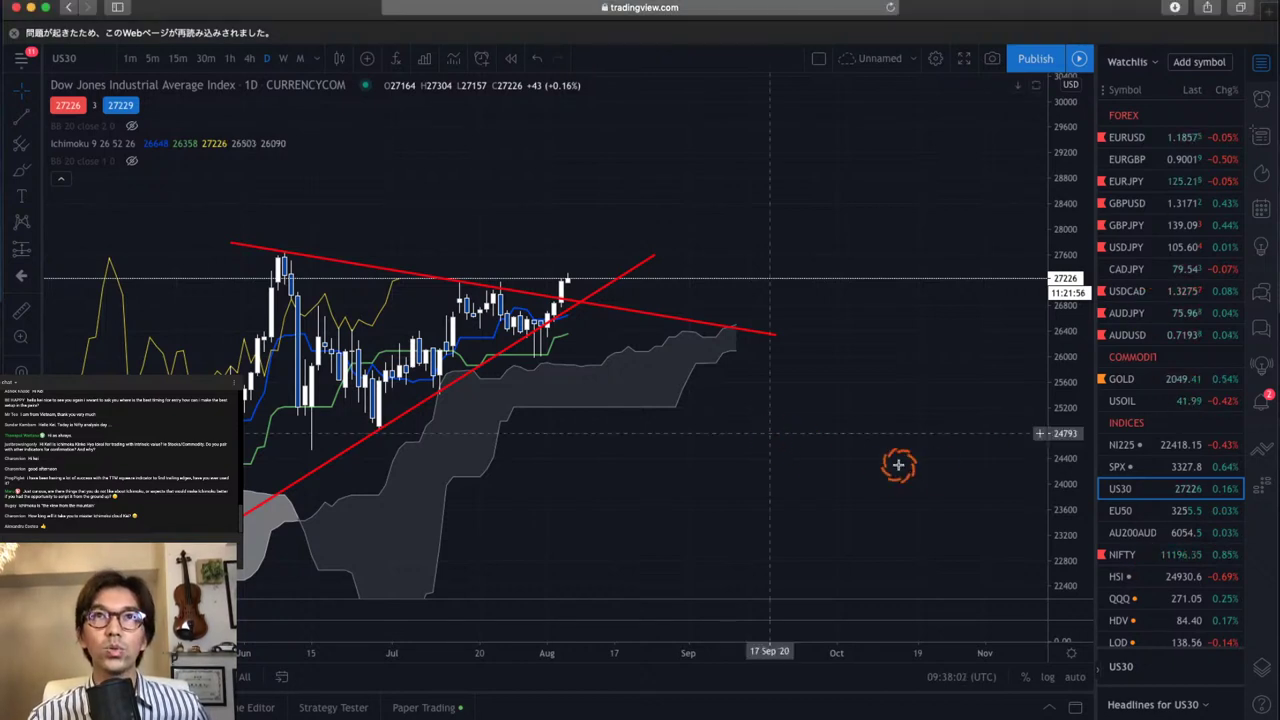
scroll(900, 466, up, 3)
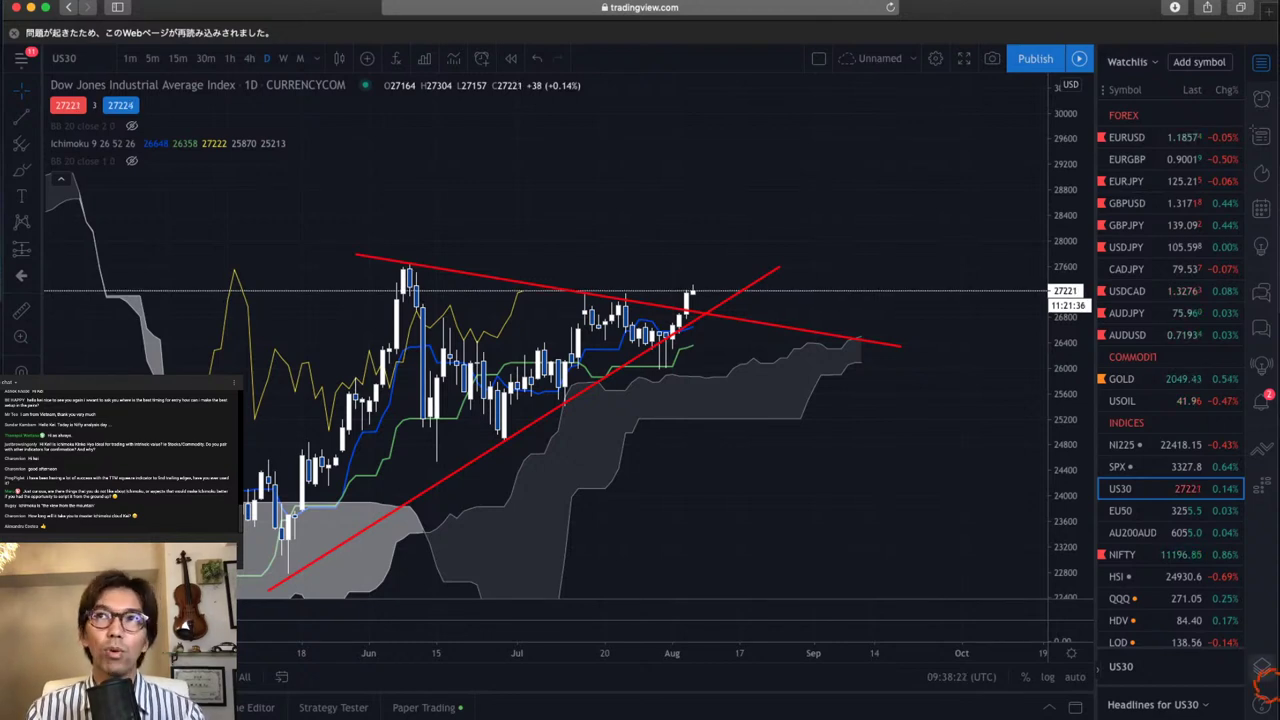
Scroll the TradingView watchlist down and back up
scroll(1180, 405, down, 2)
scroll(1180, 405, down, 3)
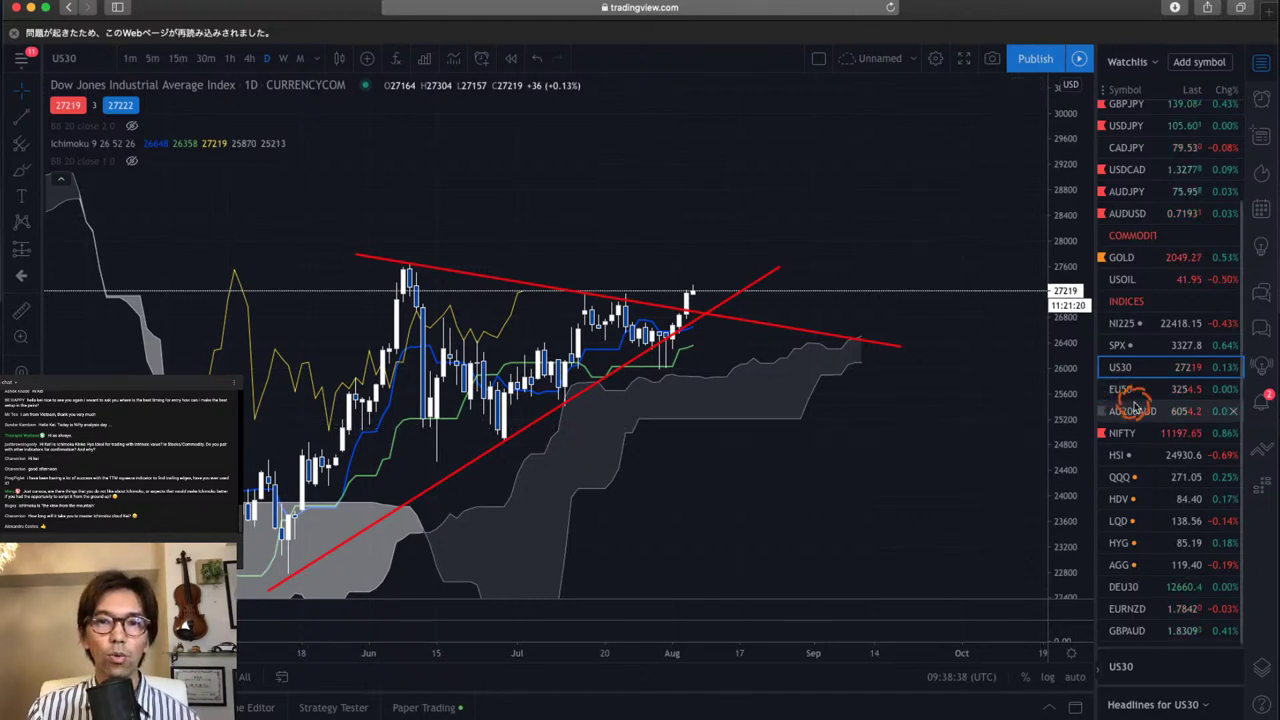
scroll(1133, 400, up, 3)
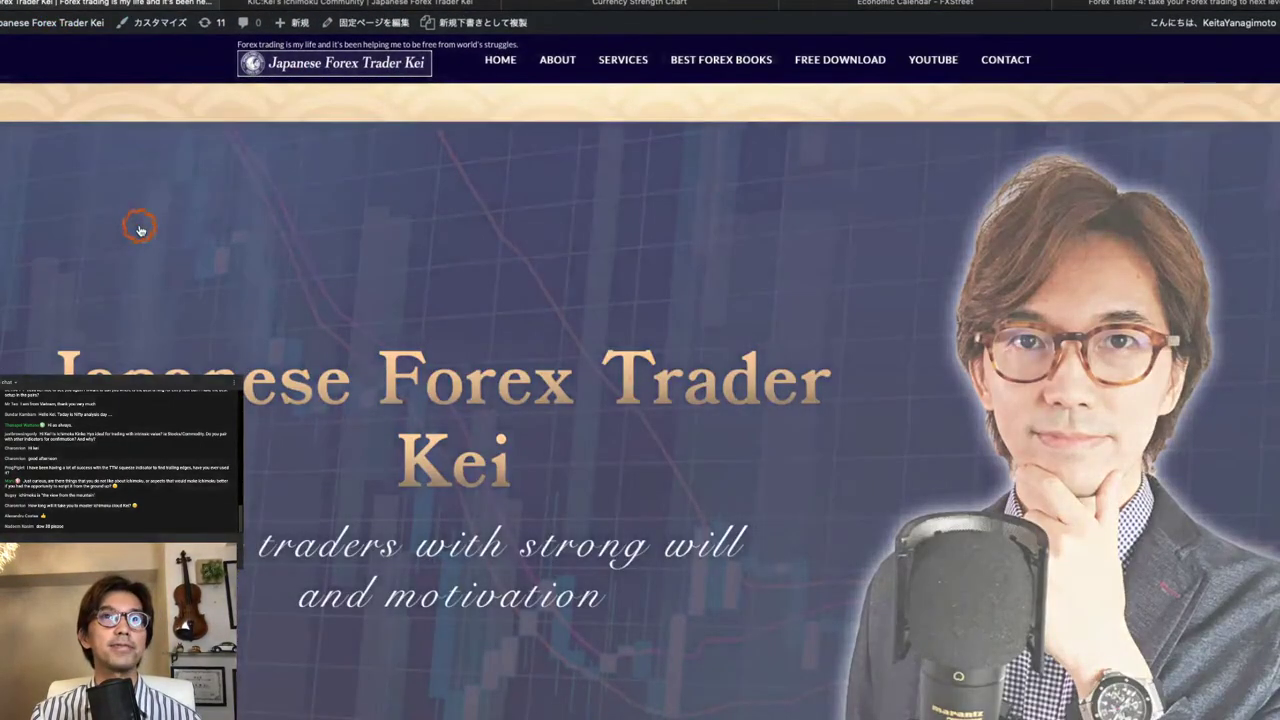
Scroll the home page down to the Free Education section and back up
scroll(471, 377, down, 10)
scroll(352, 430, up, 2)
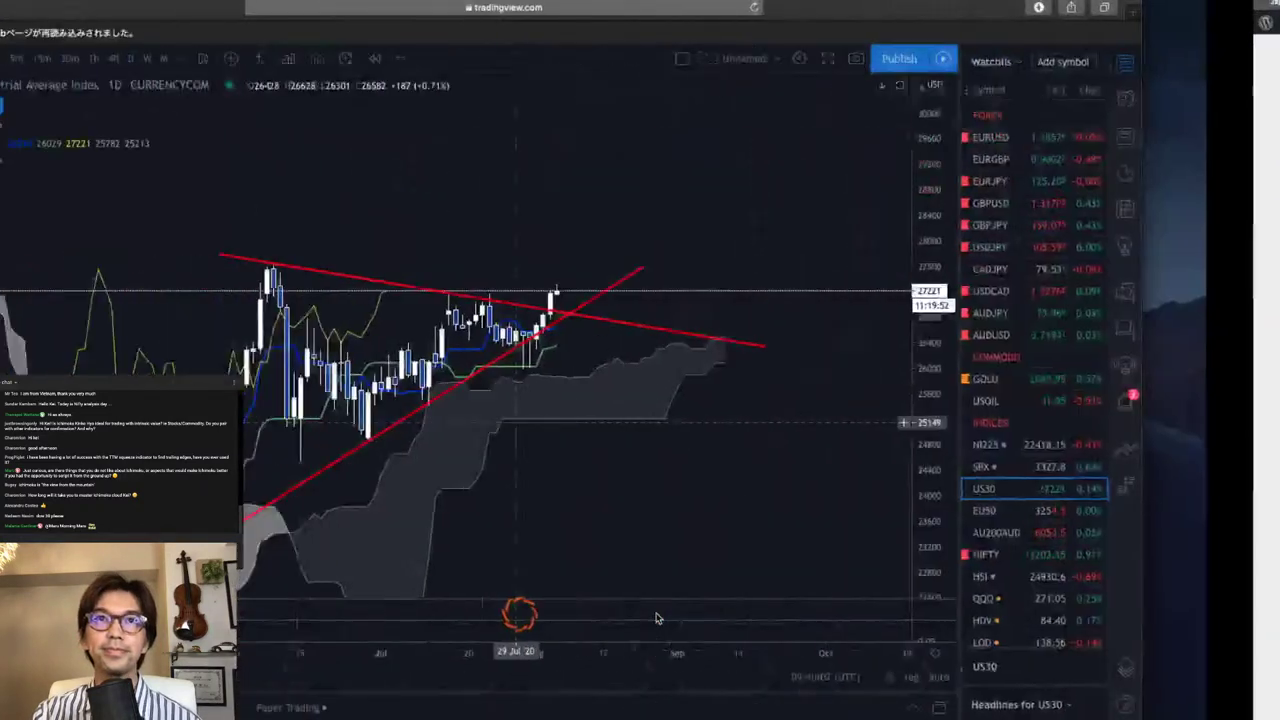
Open the NIFTY 50 daily chart, frame May–August, and select then deselect the yellow trendline
click(1130, 555)
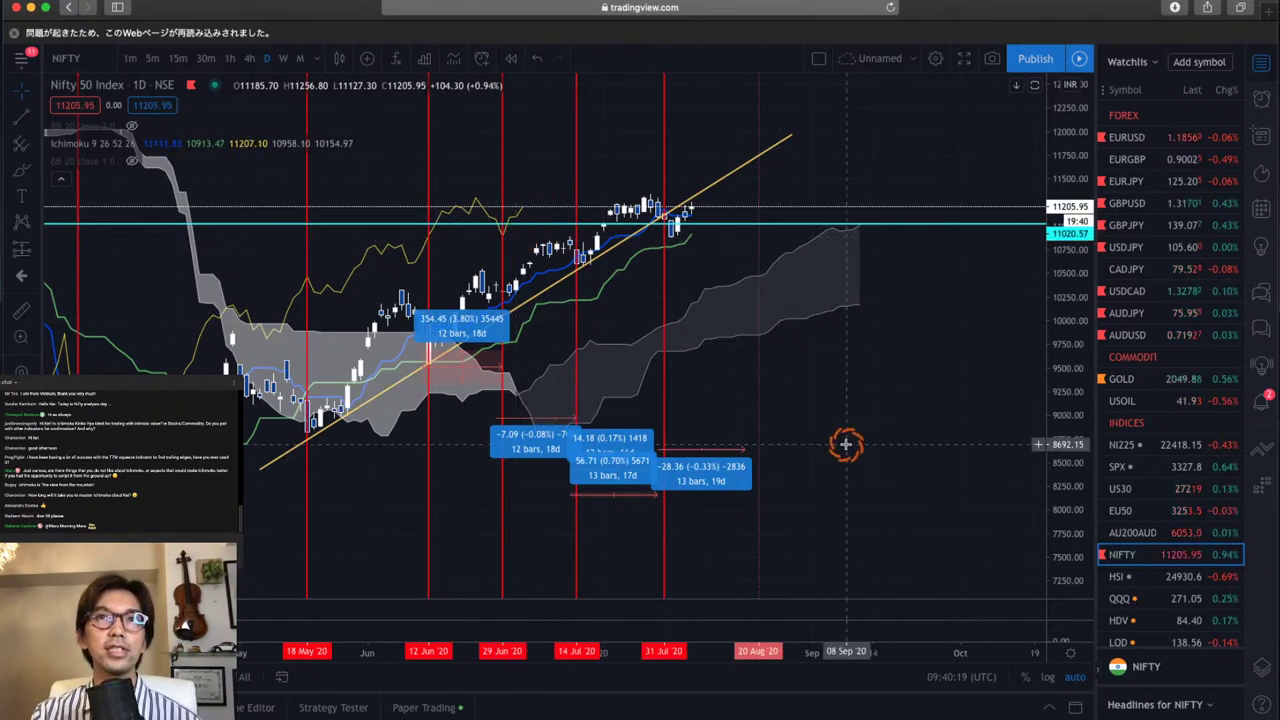
drag(846, 443, 947, 452)
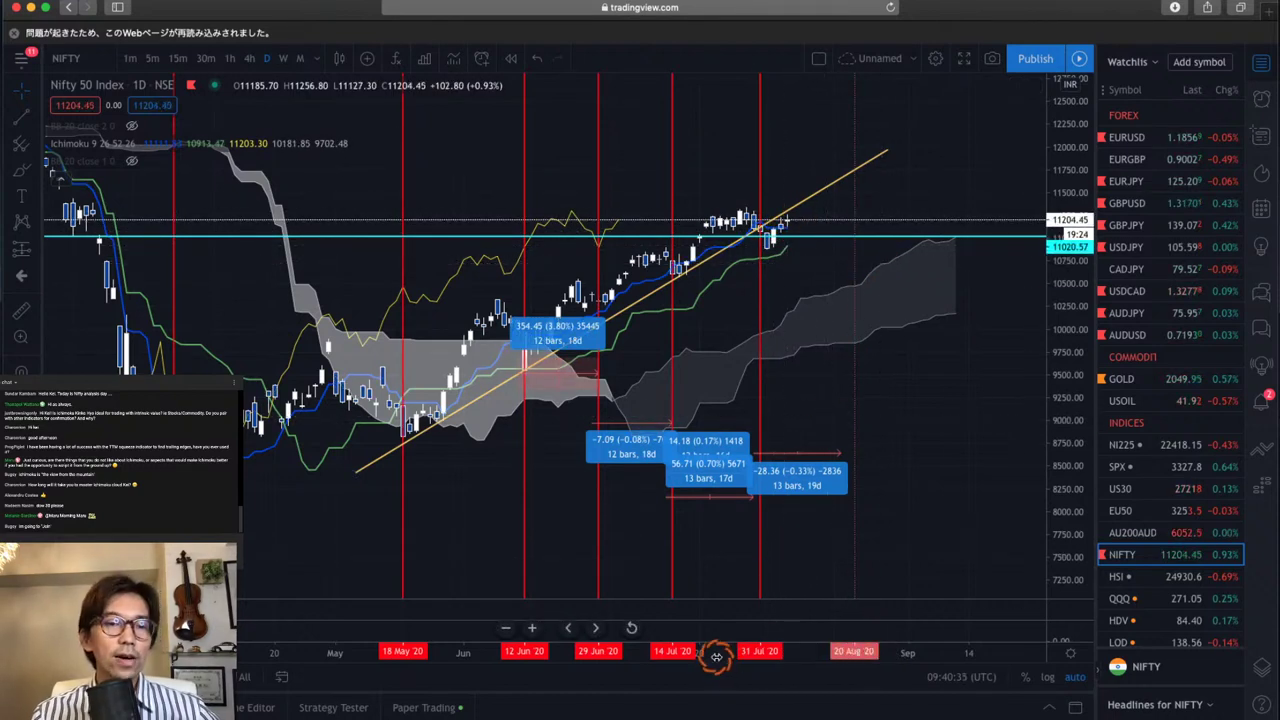
drag(716, 656, 650, 655)
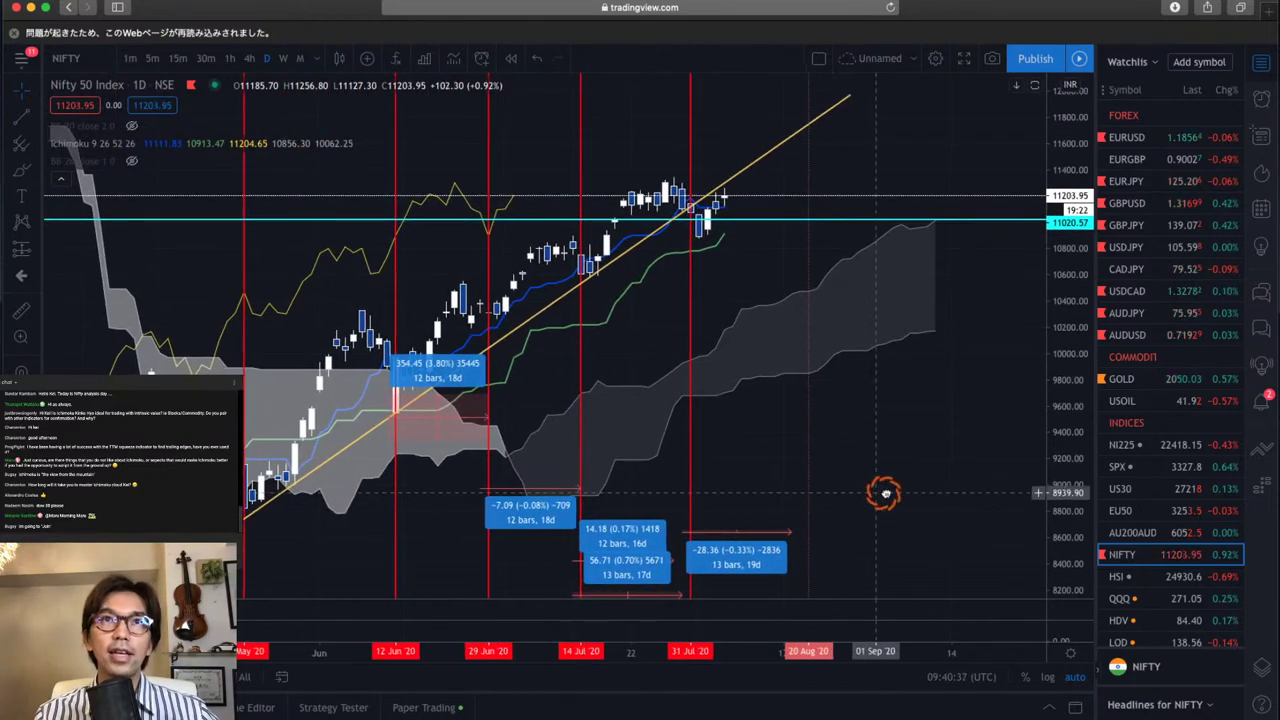
drag(885, 493, 956, 492)
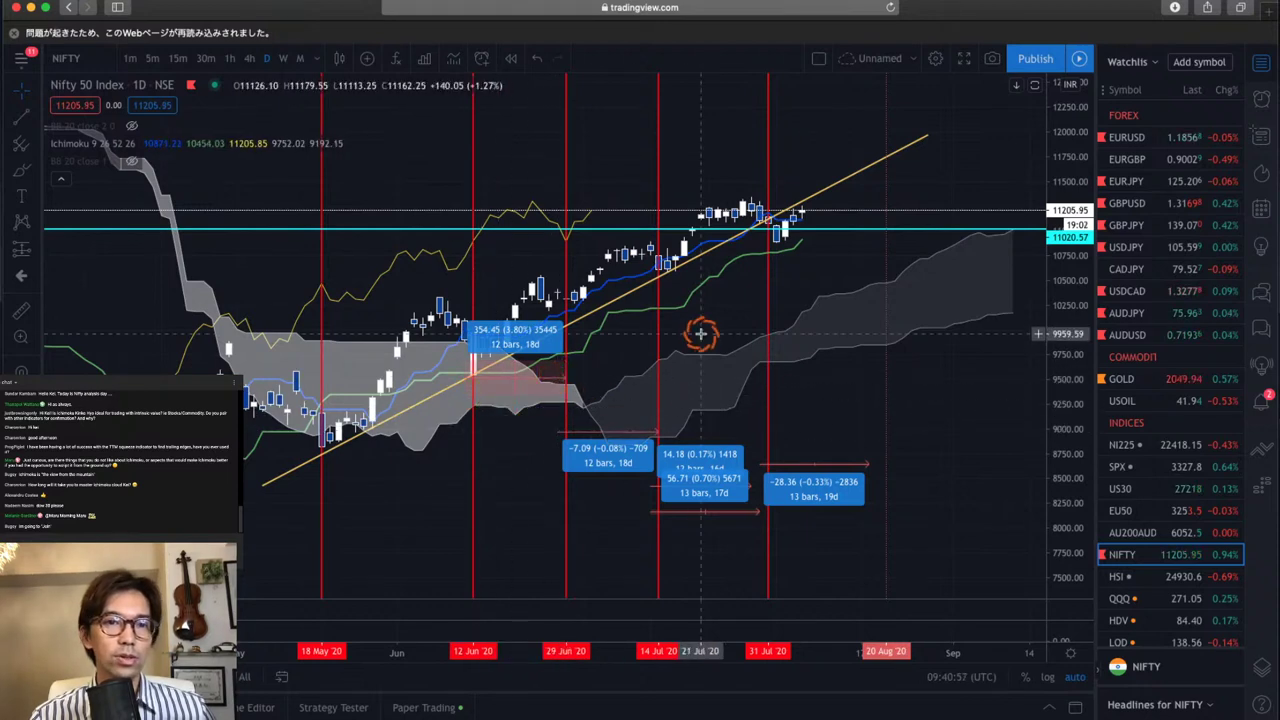
click(683, 265)
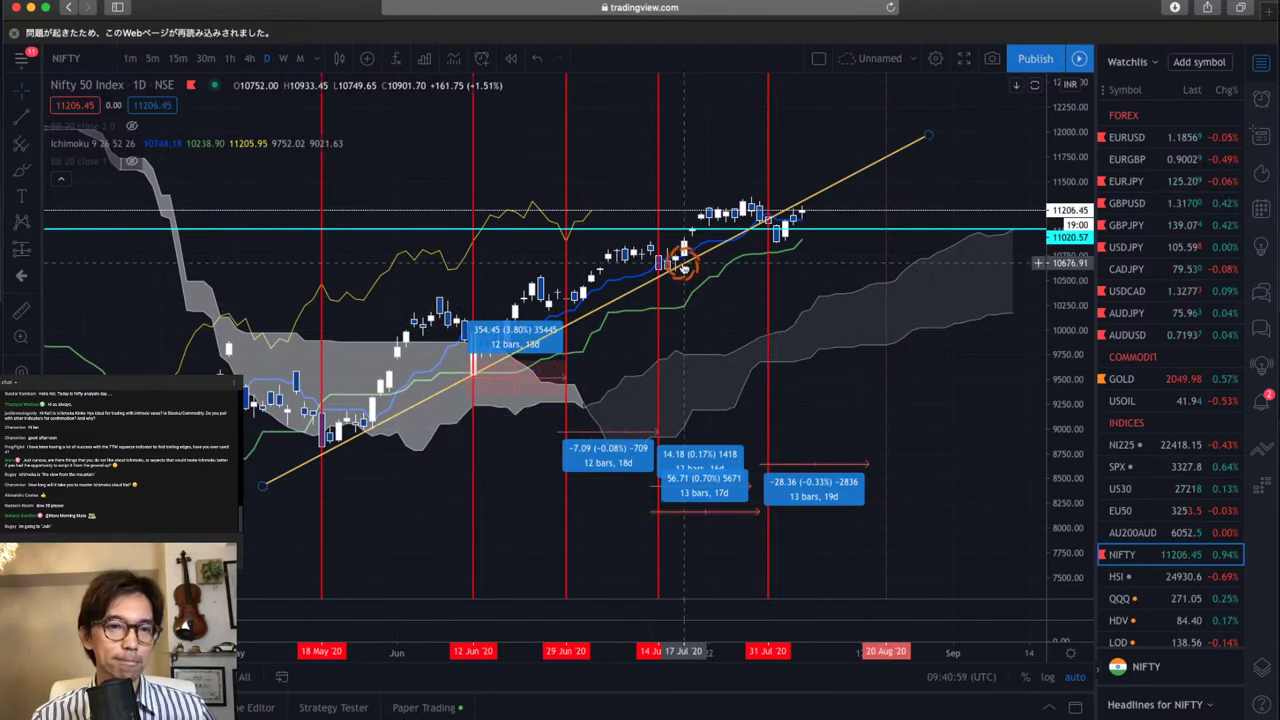
click(645, 351)
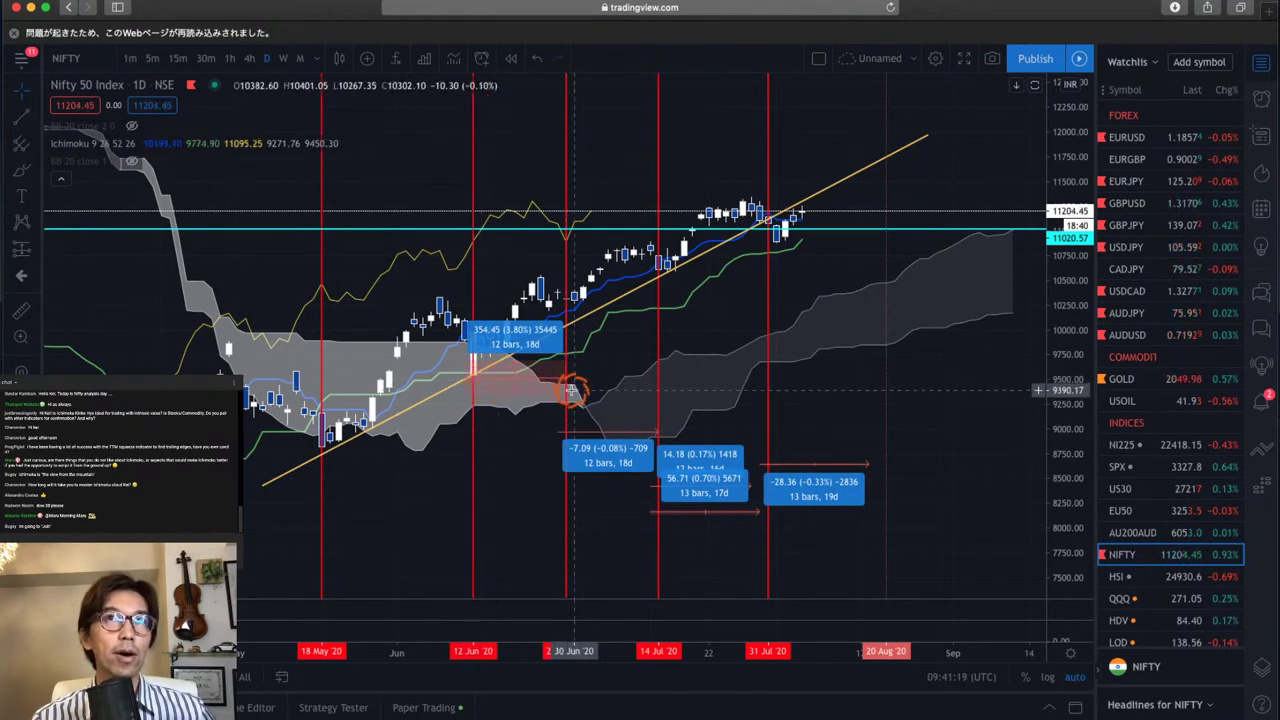
Measure the price and time from the 11 Jun candle to 29 Jun: -82.51 over 12 bars
click(447, 389)
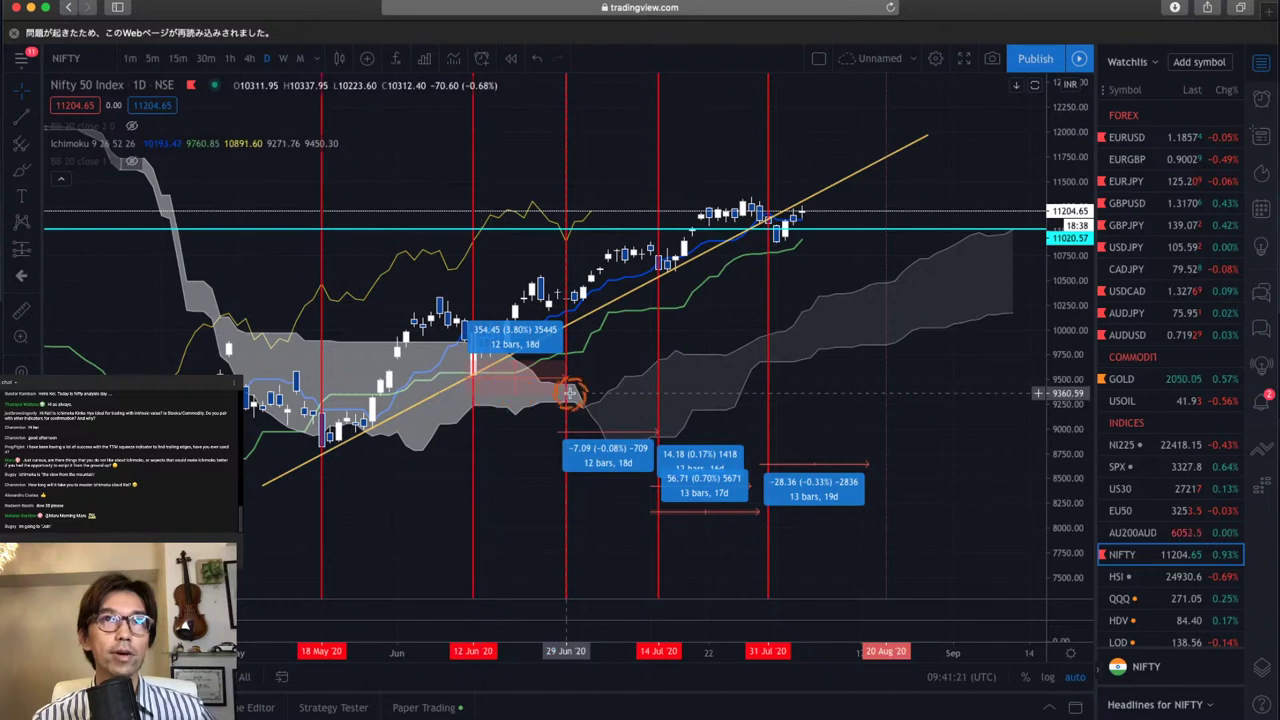
click(386, 352)
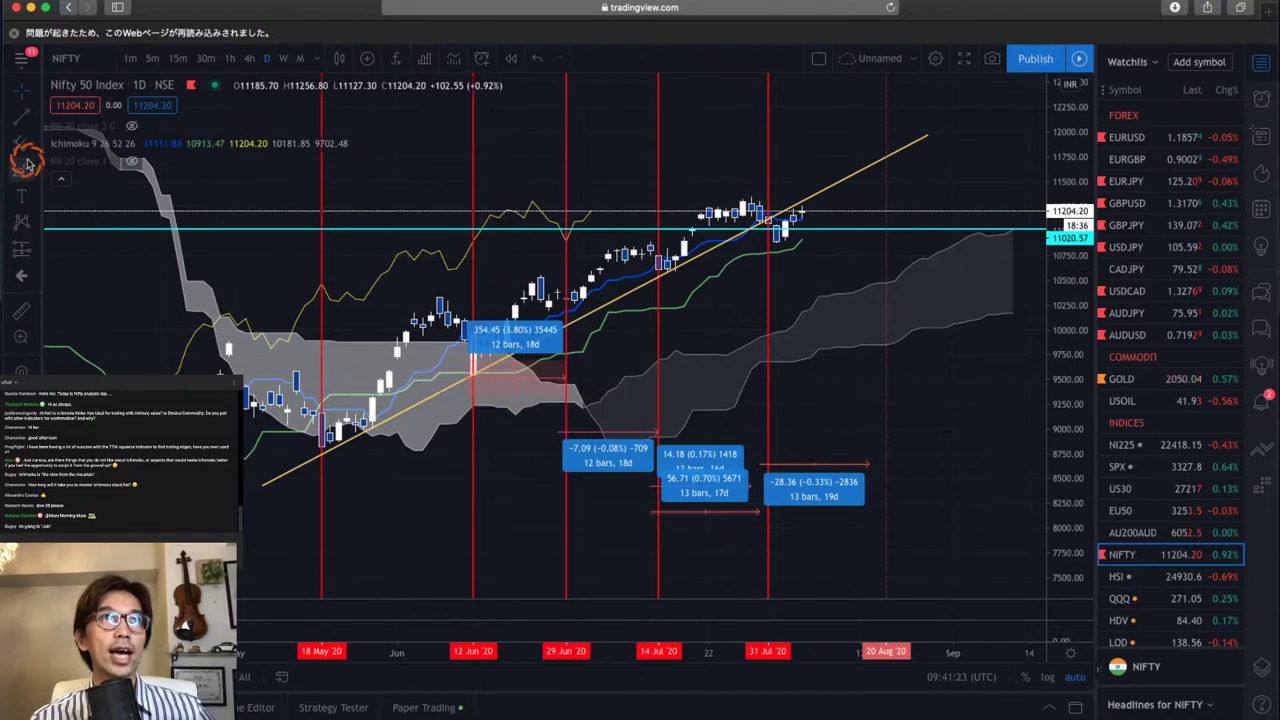
click(24, 310)
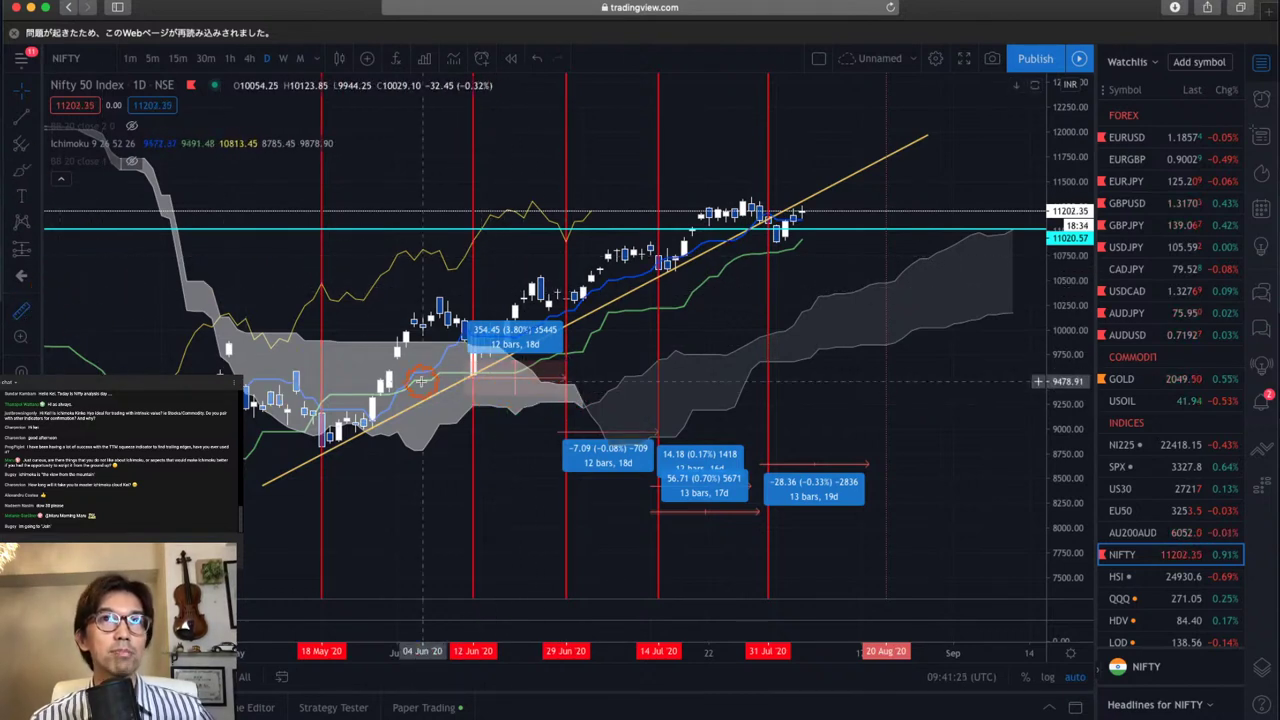
click(474, 402)
click(475, 400)
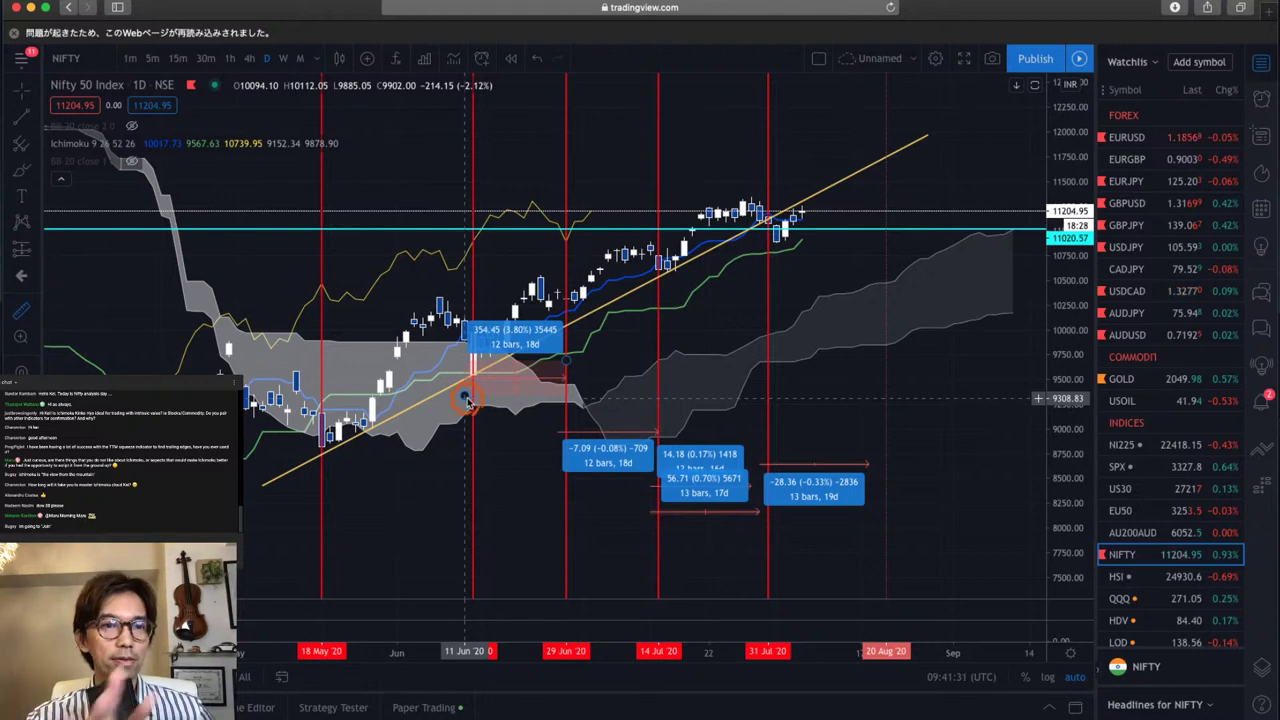
click(466, 400)
scroll(466, 398, left, 2)
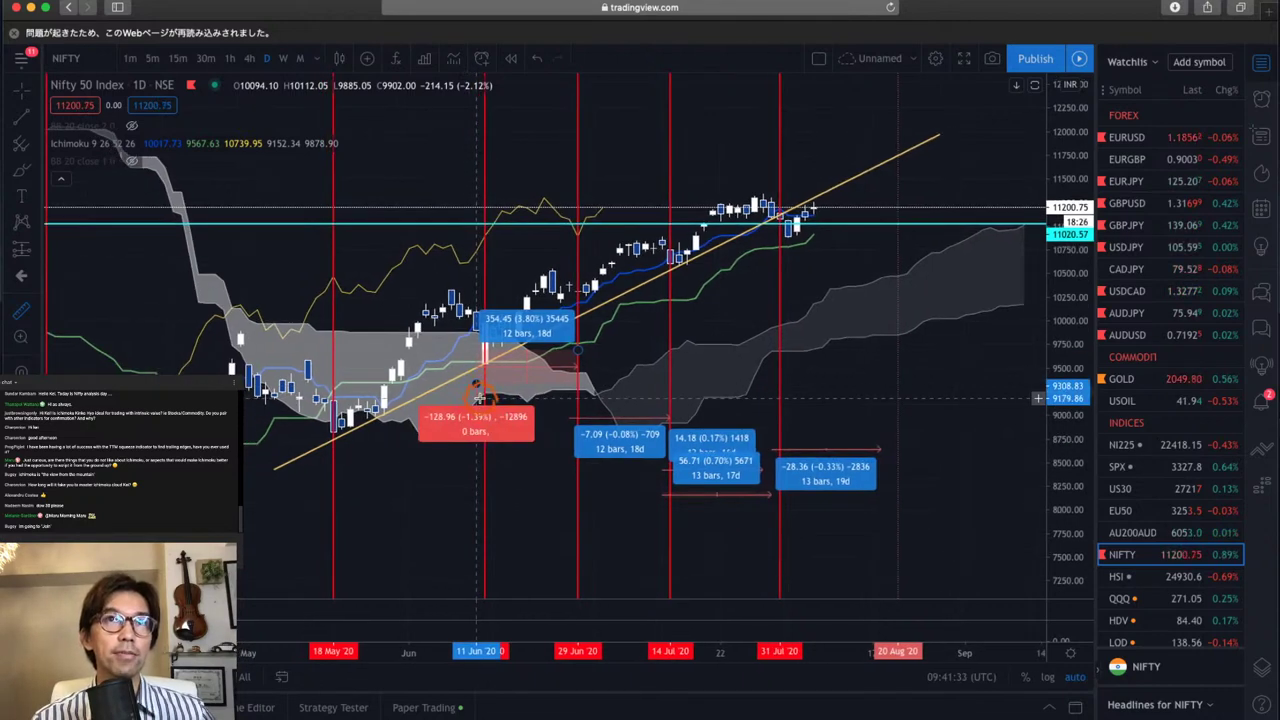
drag(536, 393, 577, 395)
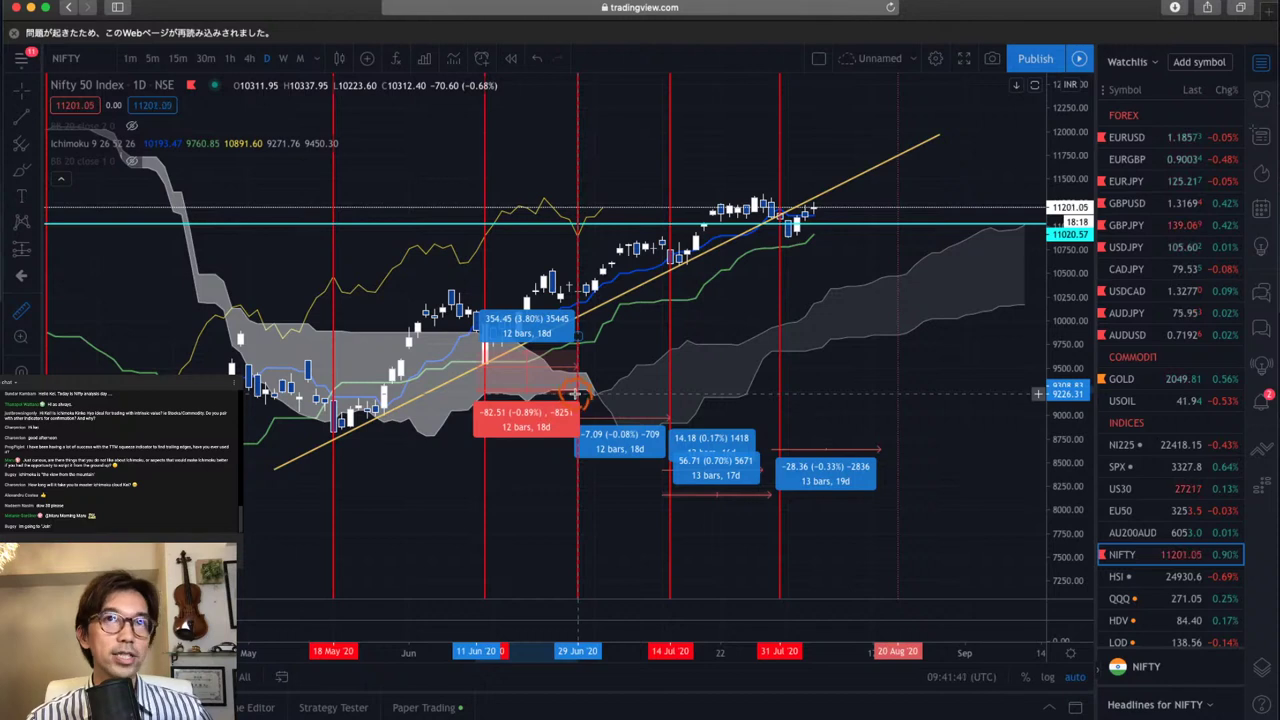
click(577, 395)
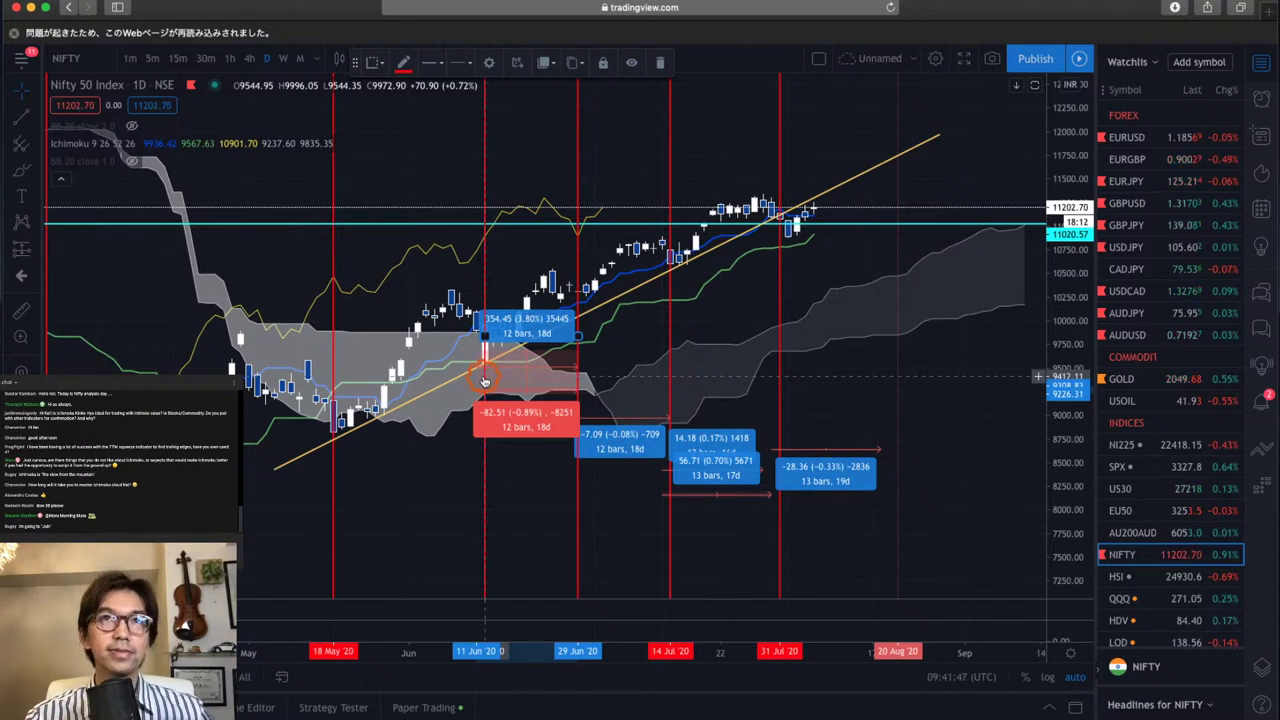
Place a red vertical line on the 29 Jun 2020 bar
click(508, 395)
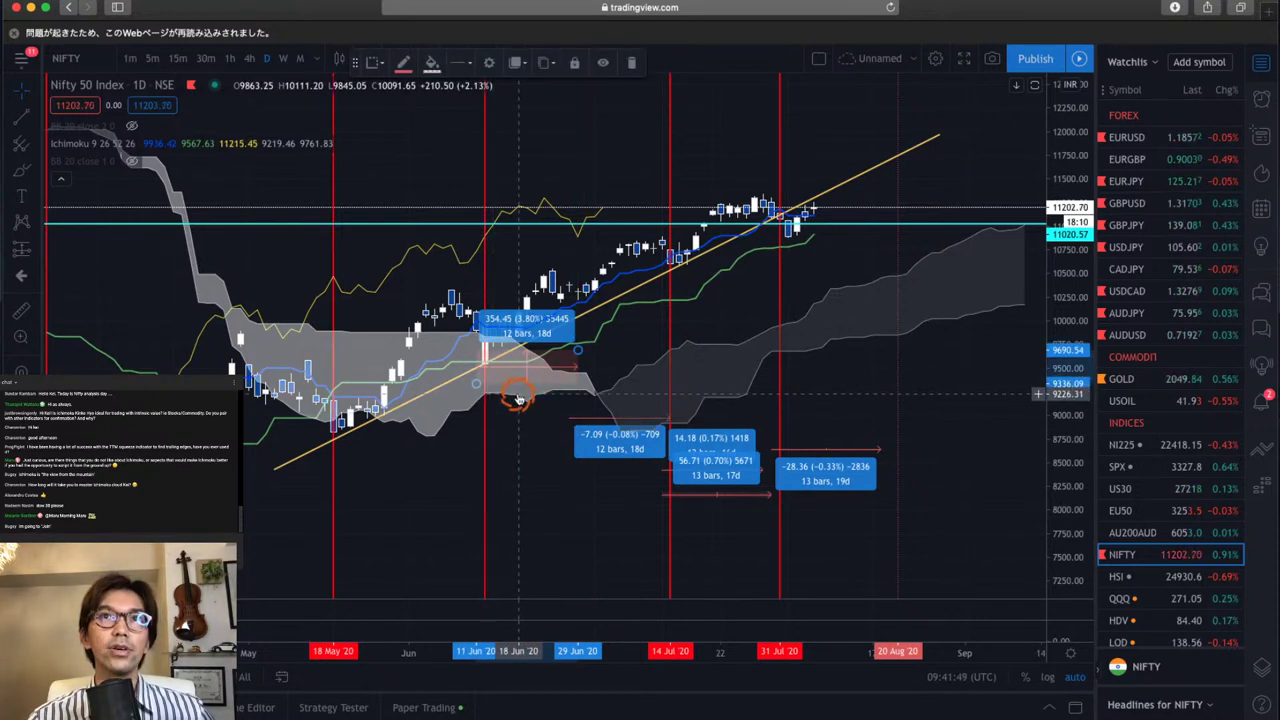
mouse_move(105, 149)
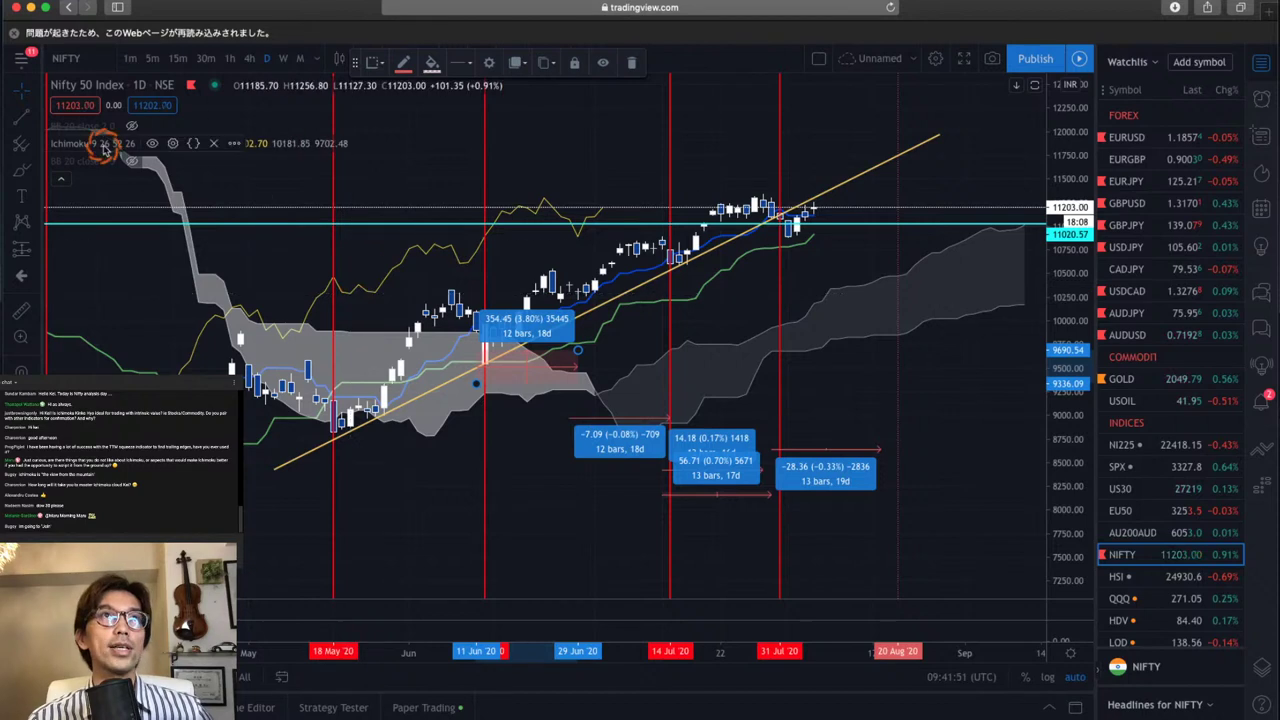
click(30, 120)
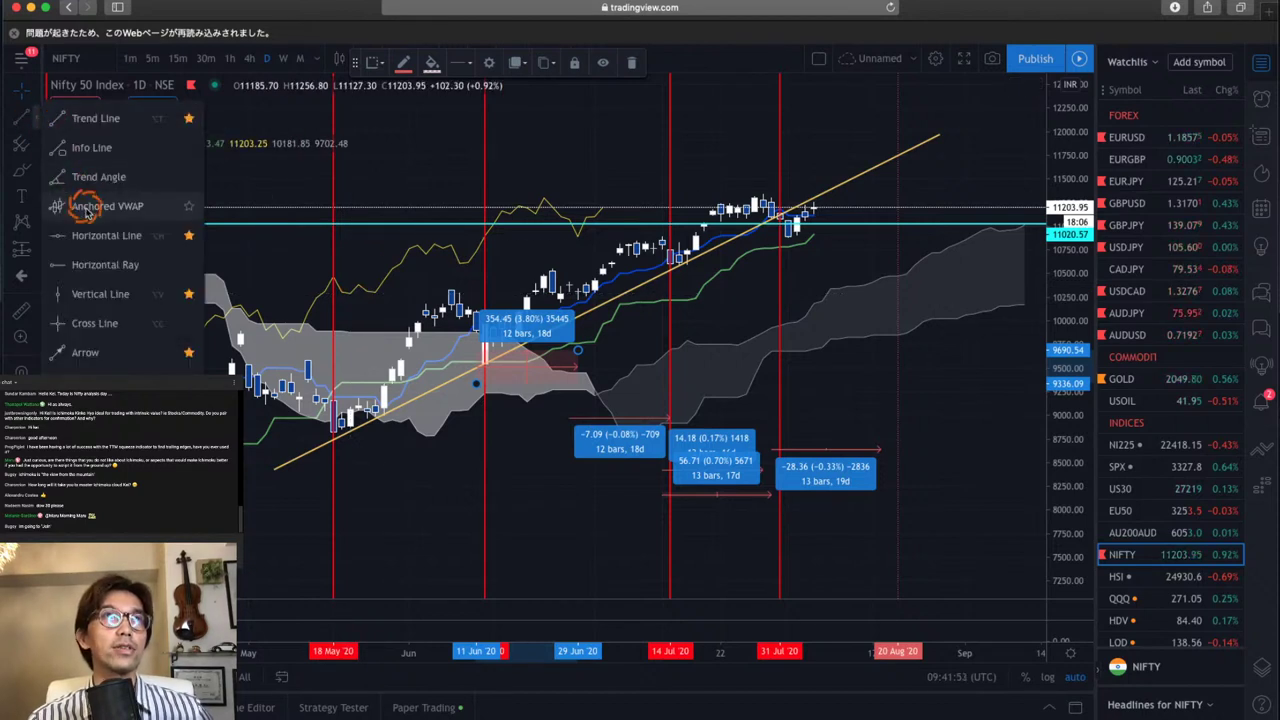
click(100, 294)
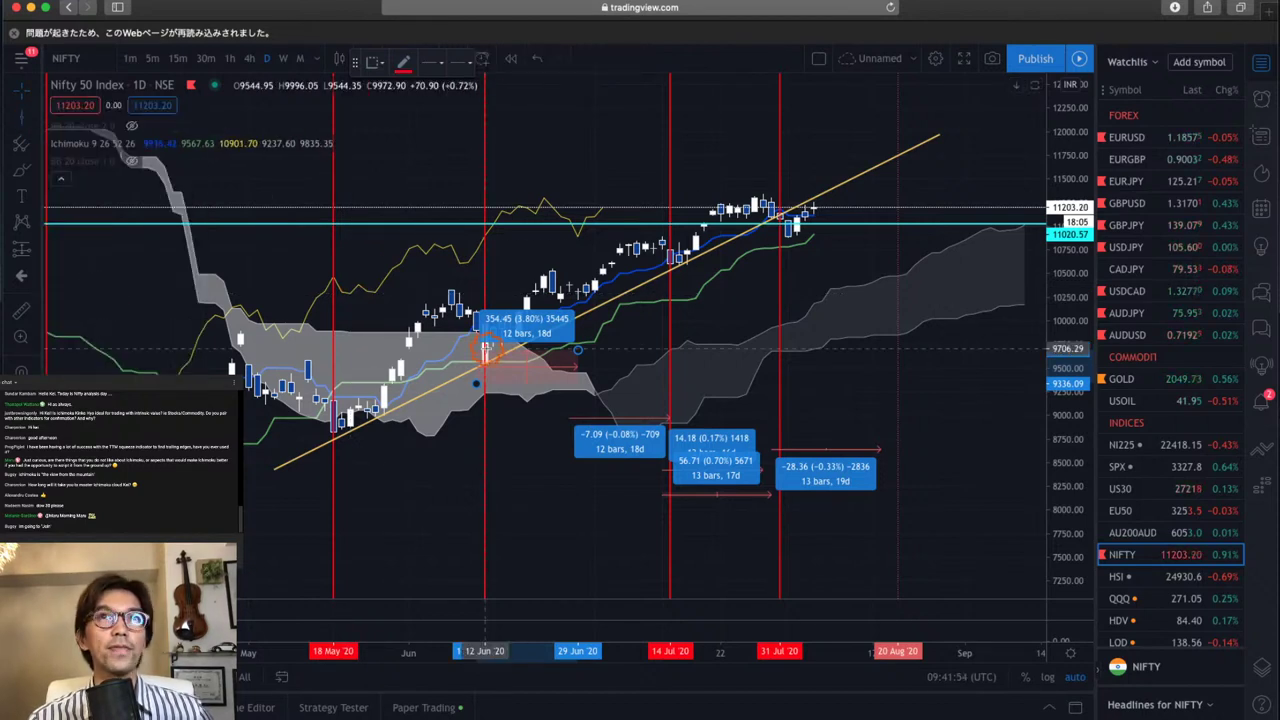
click(568, 366)
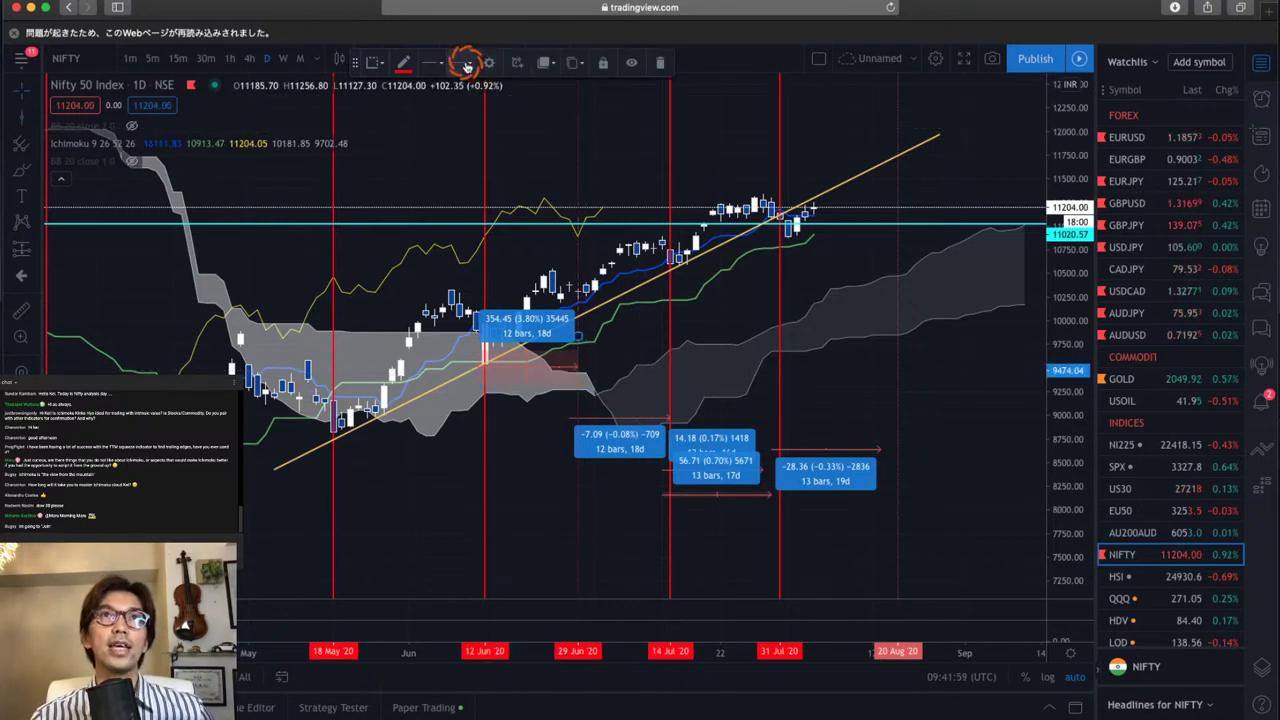
click(580, 197)
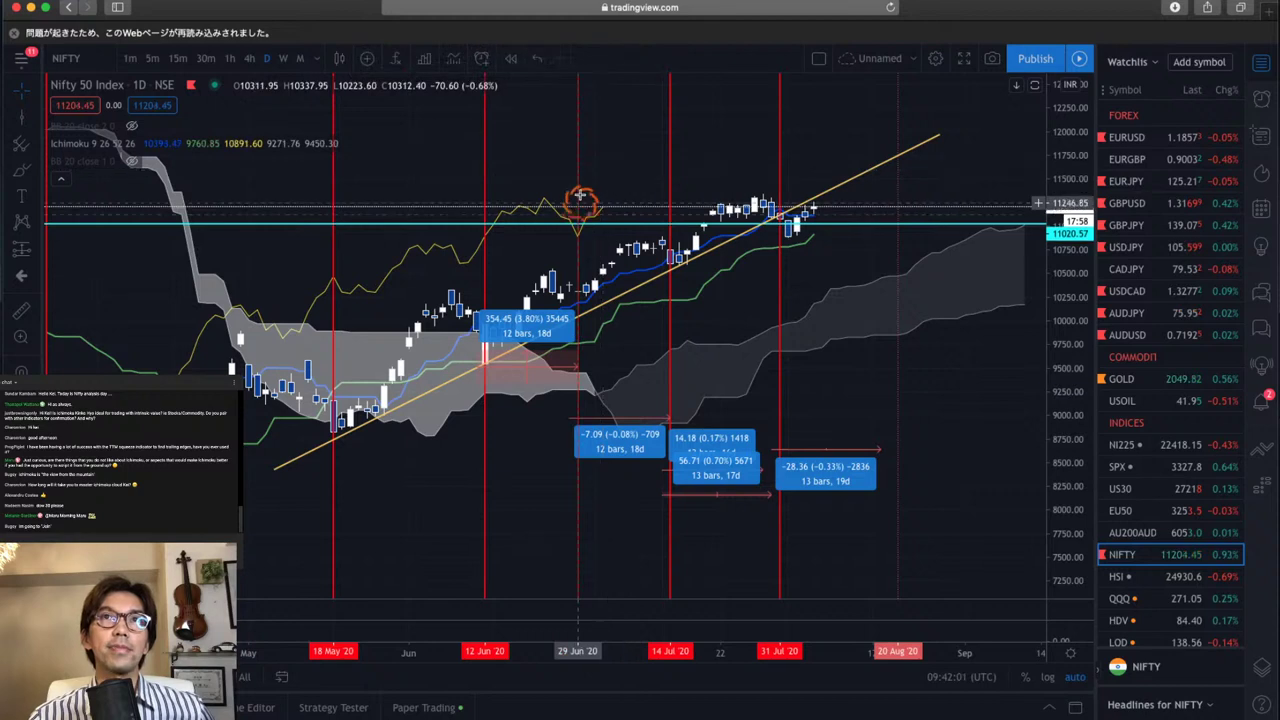
click(575, 348)
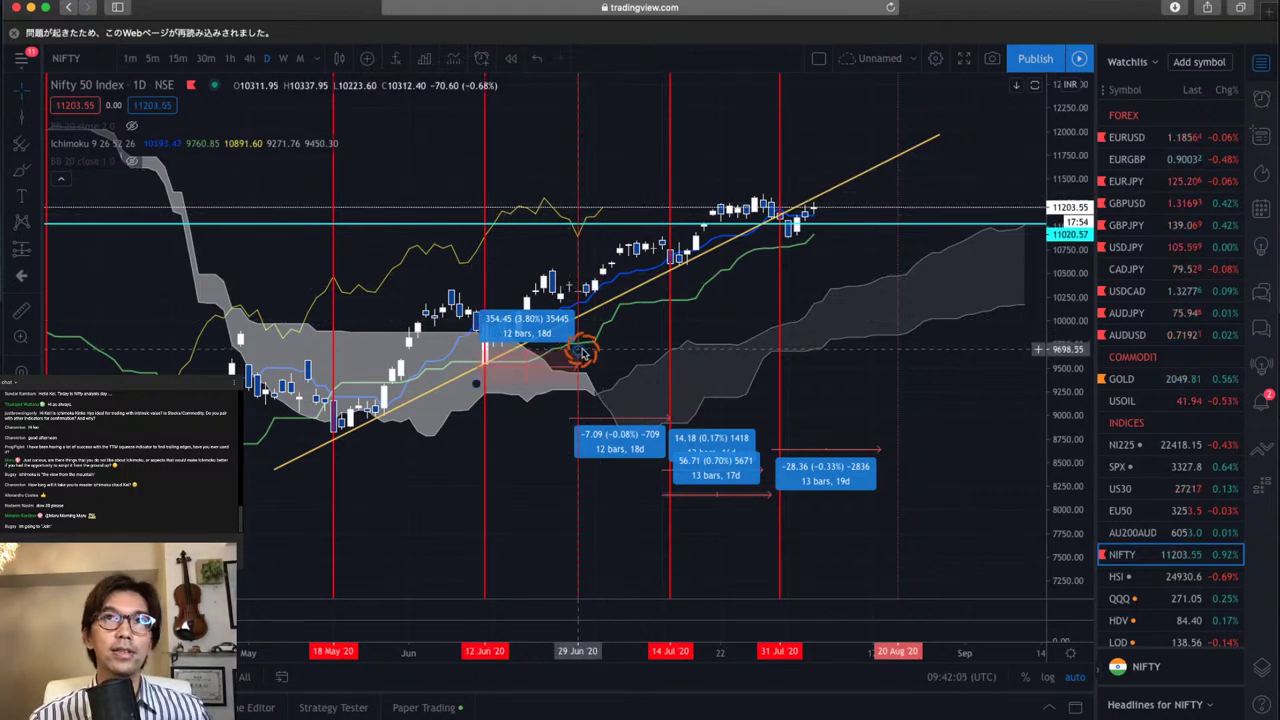
click(575, 362)
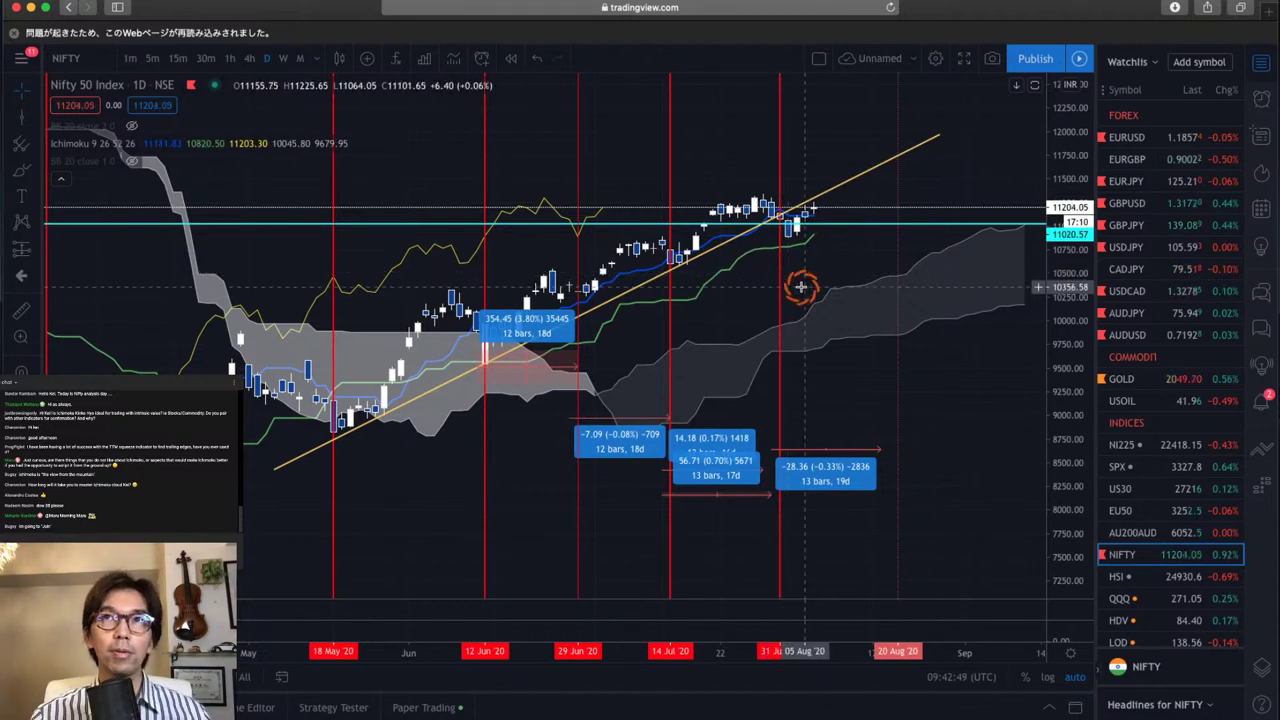
Draw a red arrow at the latest candles, move the 31 Jul line to 03 Aug, and delete the 14.18 range
drag(875, 360, 798, 250)
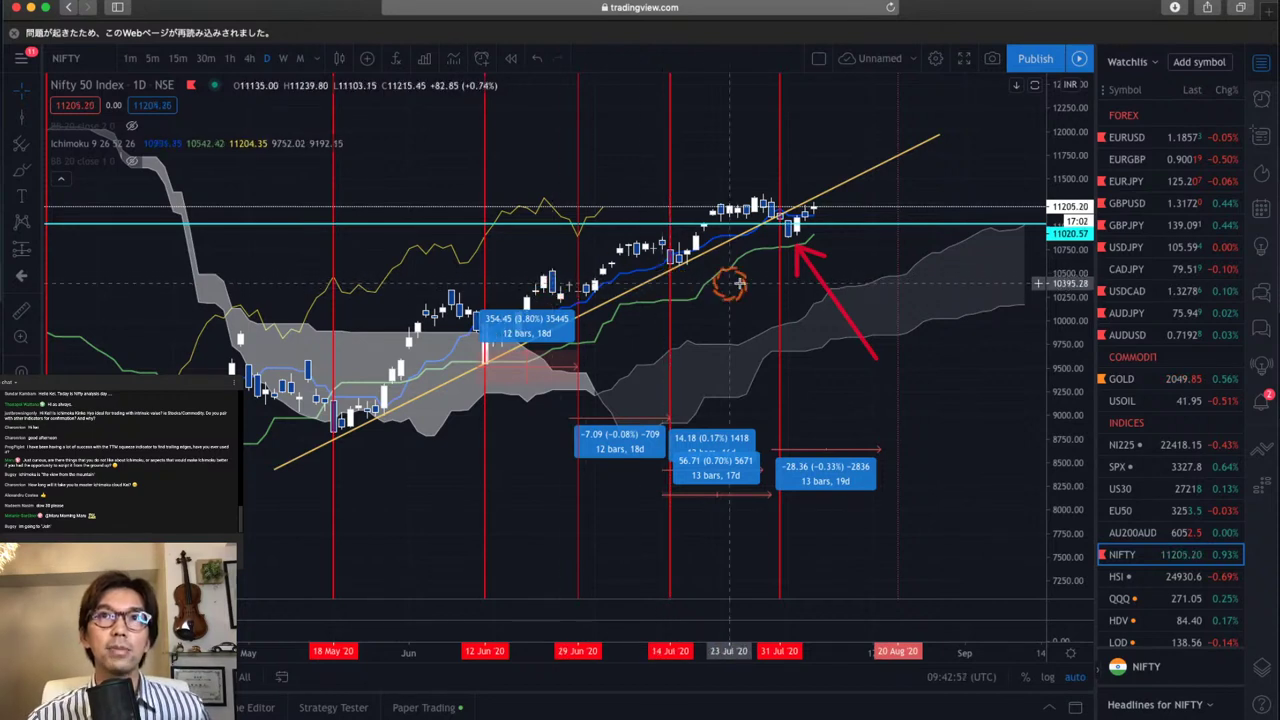
drag(780, 290, 788, 289)
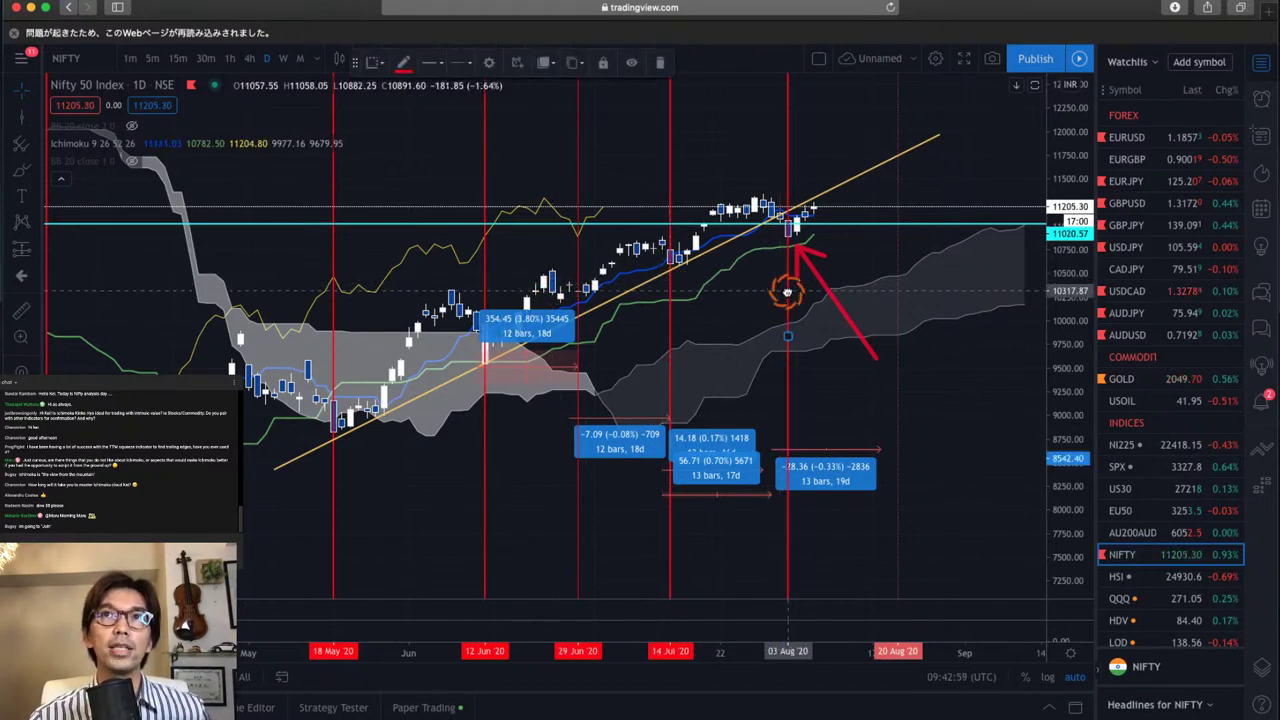
click(770, 496)
drag(771, 500, 724, 438)
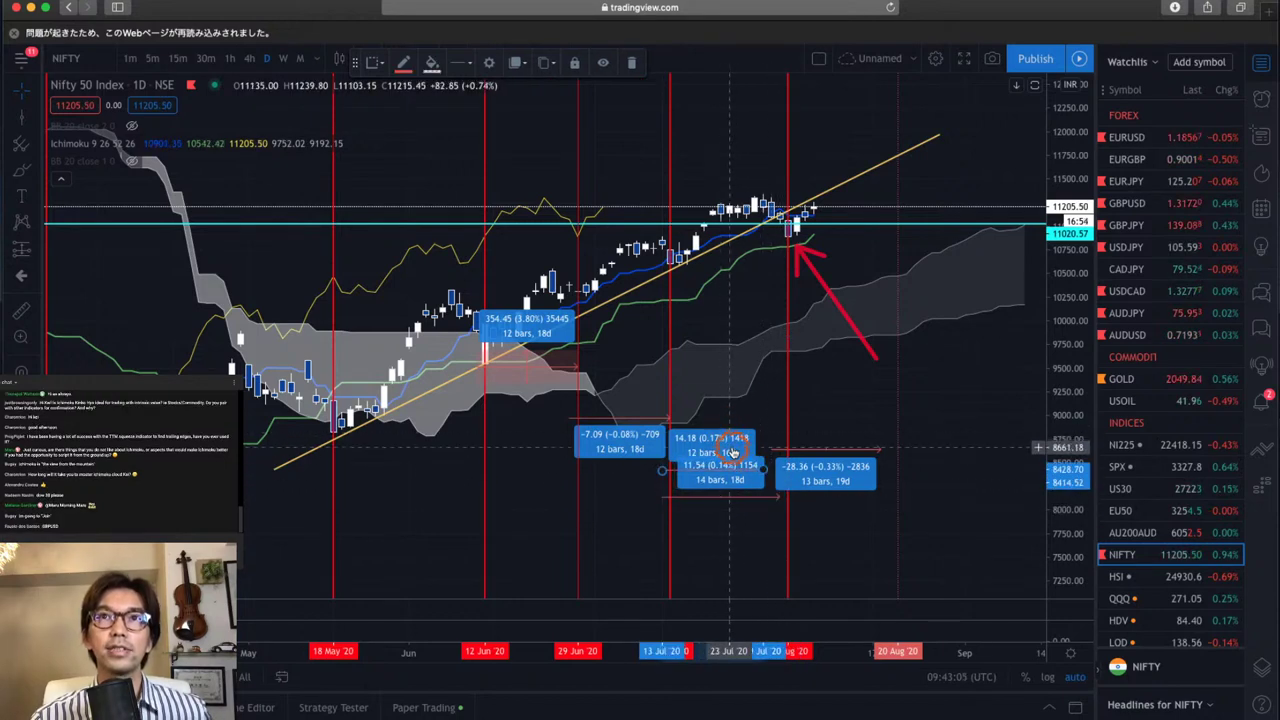
click(733, 452)
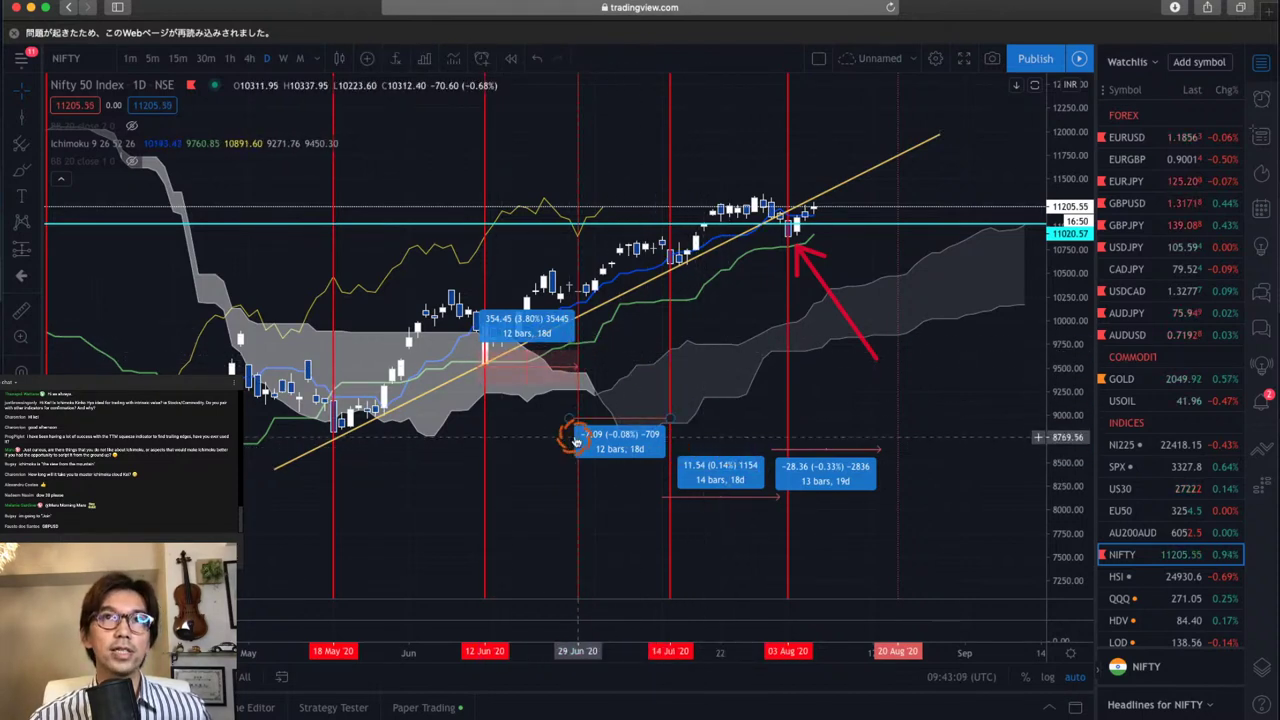
Re-mark 29 Jun with a red vertical line and adjust the 03 Aug vertical line
click(581, 359)
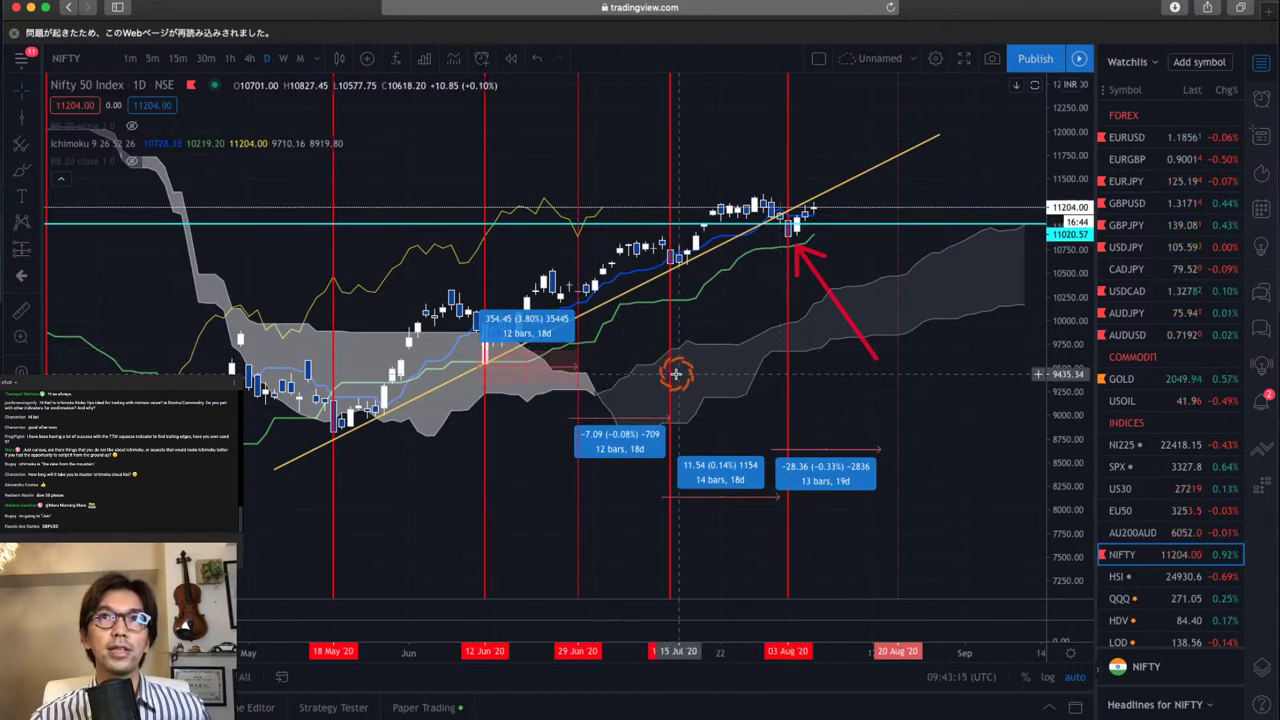
click(789, 388)
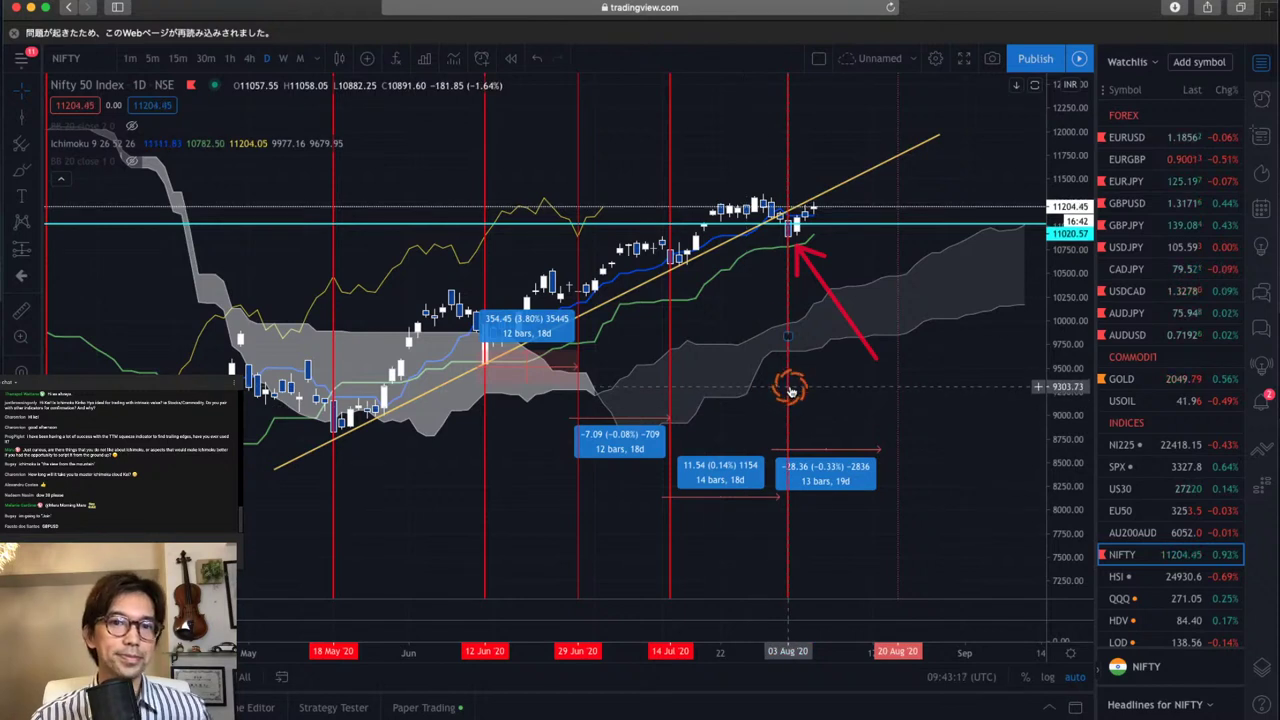
click(798, 376)
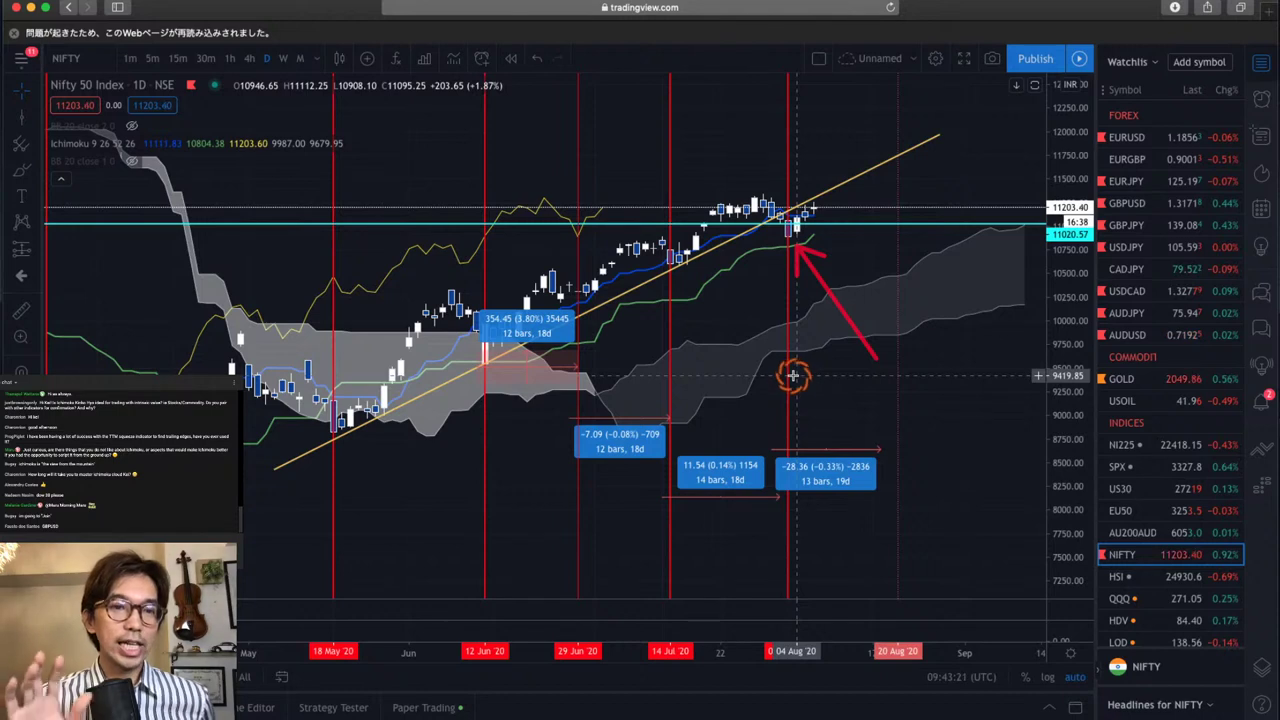
click(829, 455)
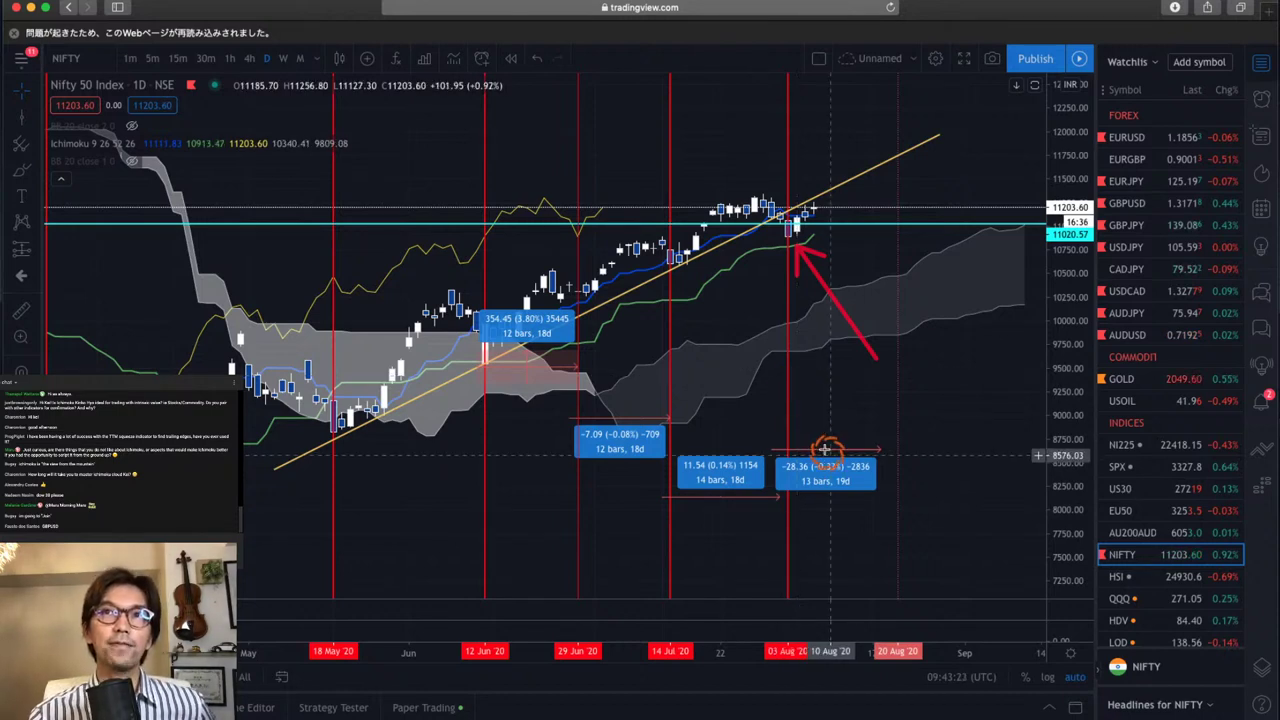
click(788, 408)
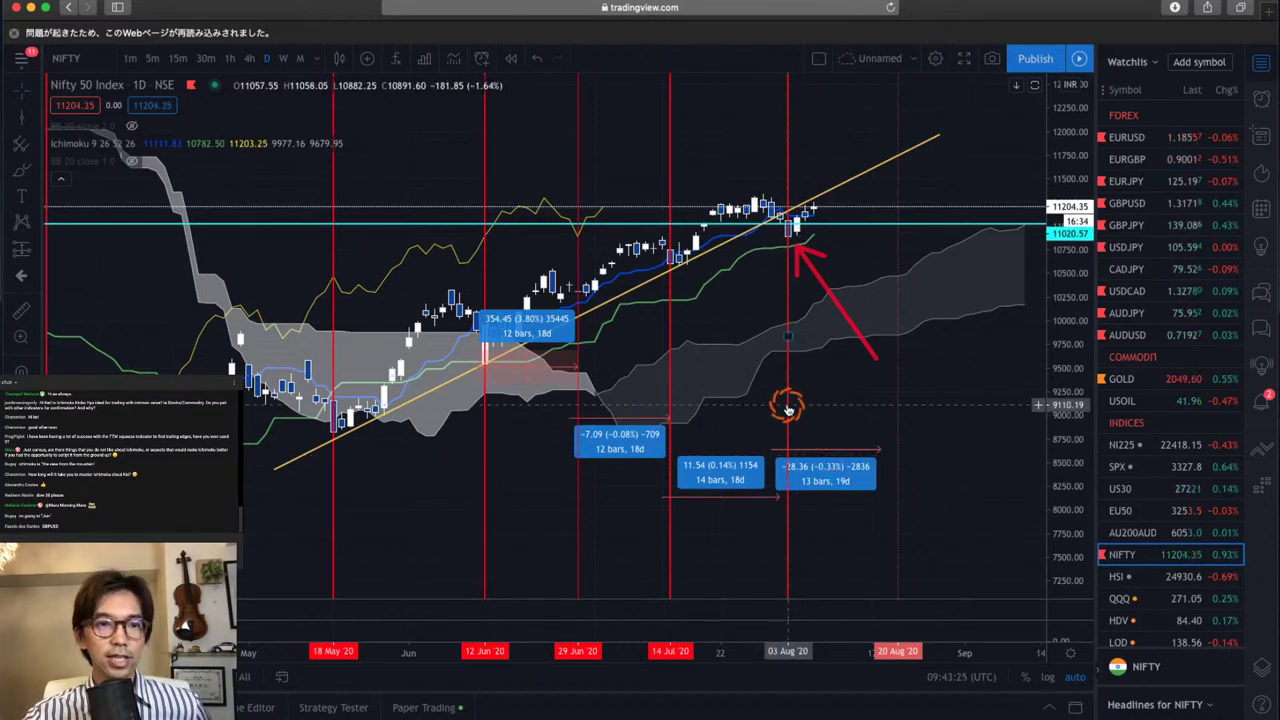
click(889, 376)
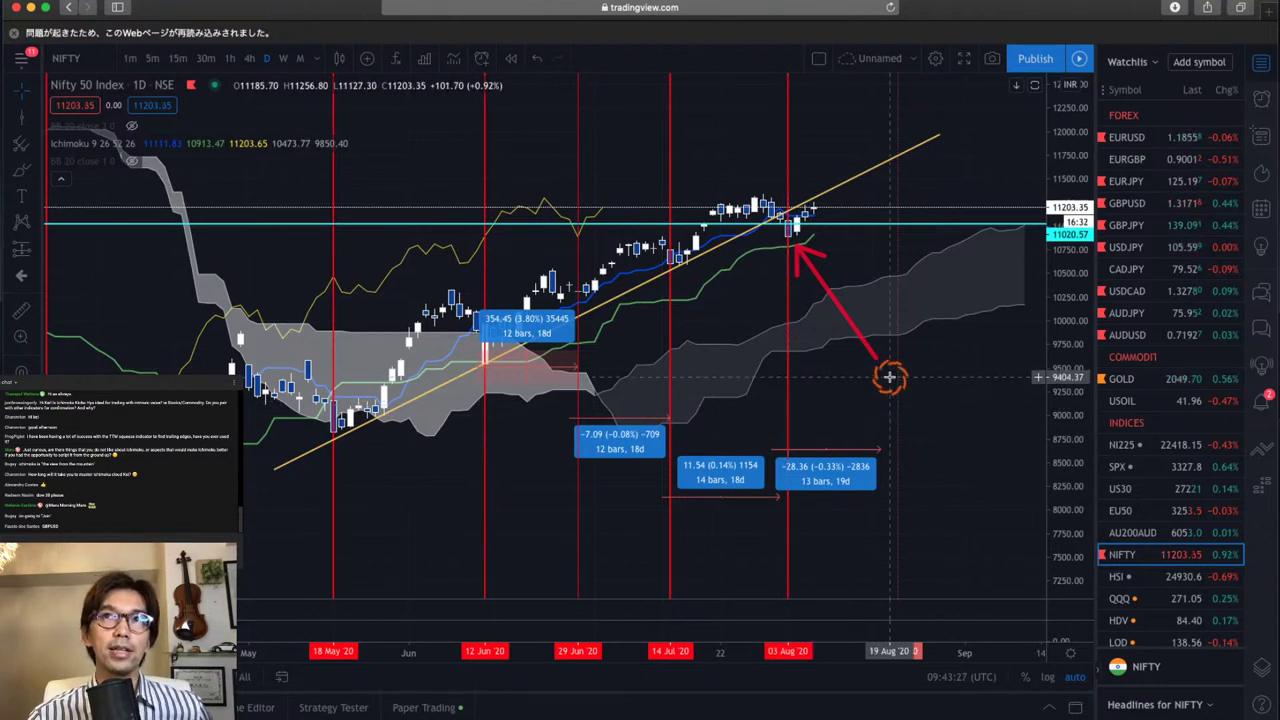
click(788, 386)
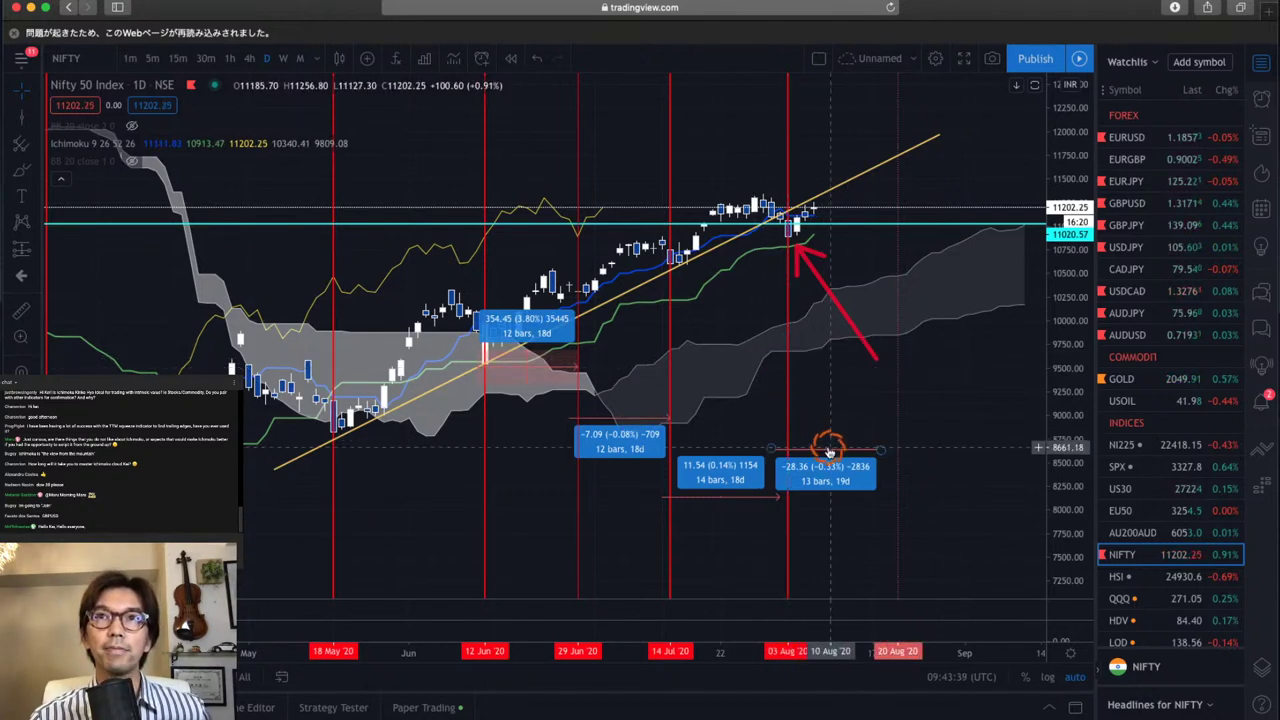
Delete the -28.36 range measurement and draw a red freehand loop above the latest candles
click(825, 439)
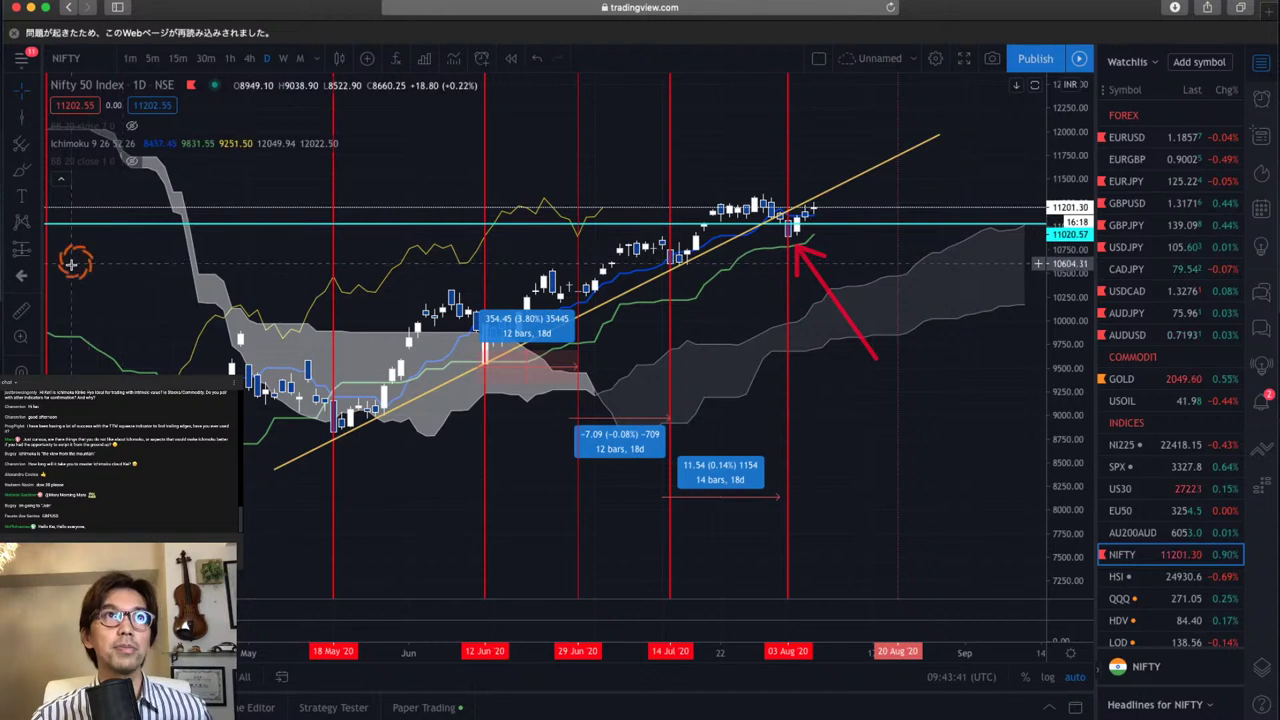
click(21, 310)
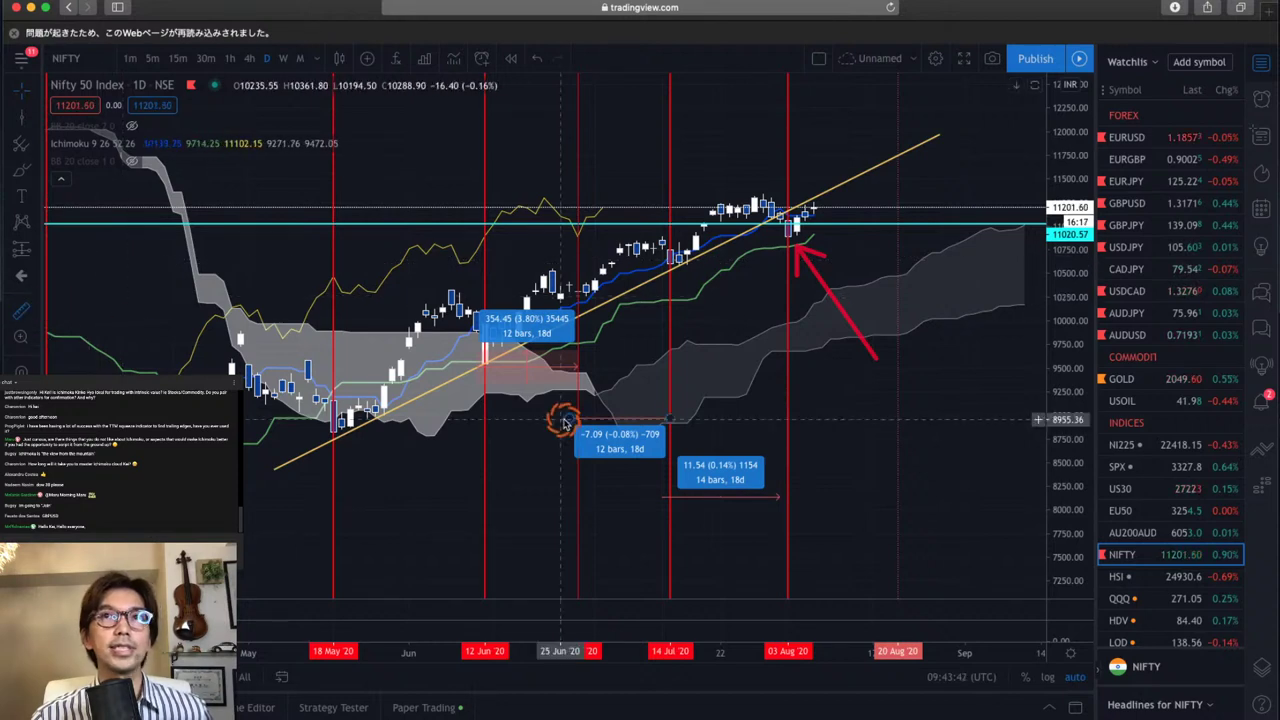
click(783, 451)
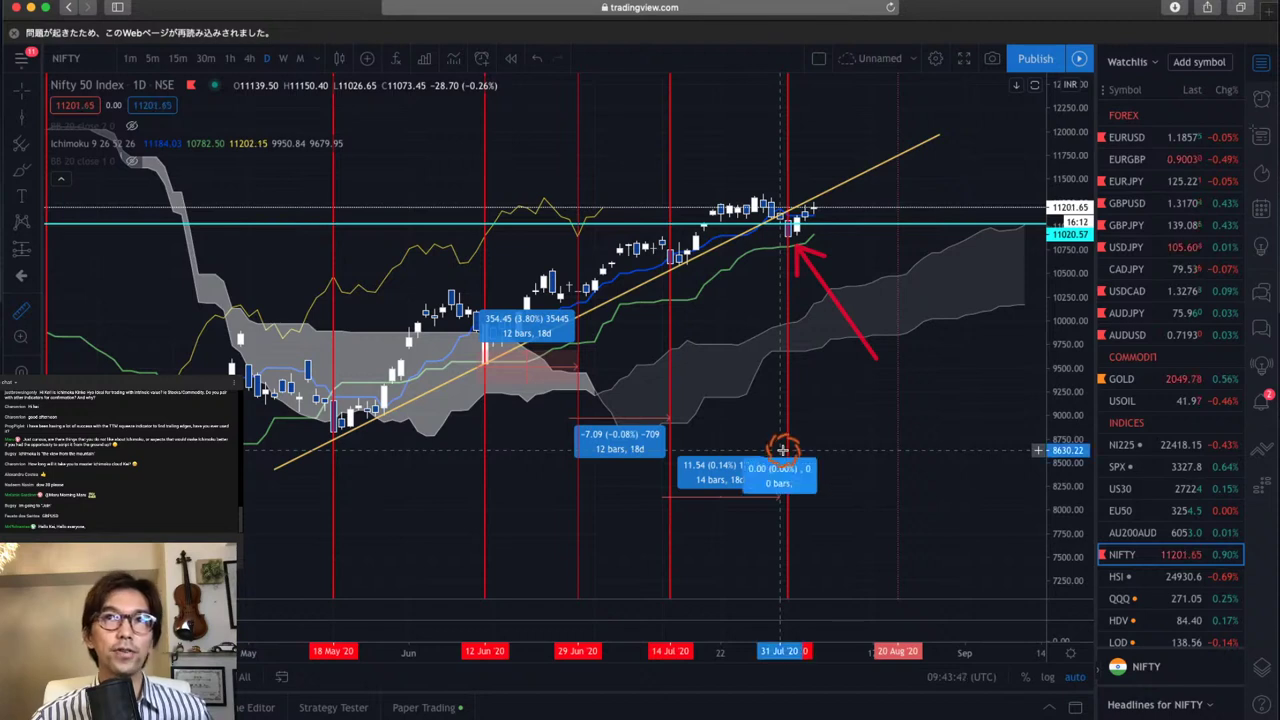
click(879, 451)
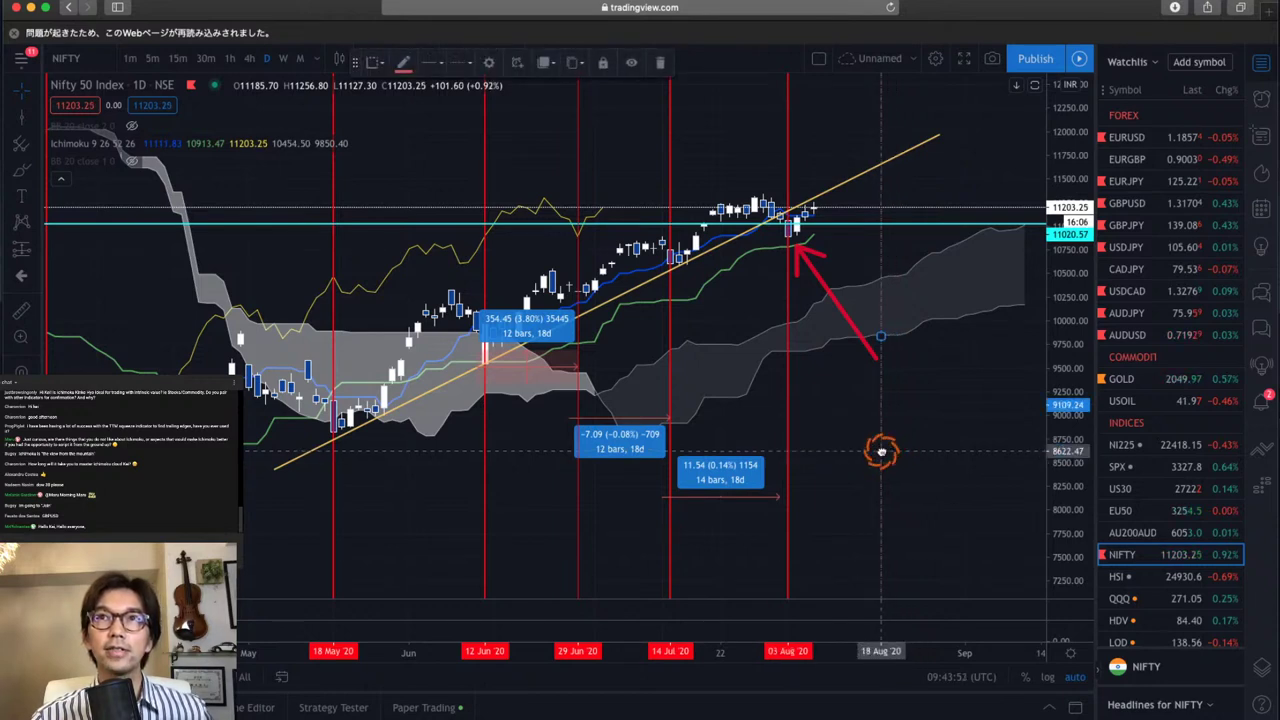
click(855, 232)
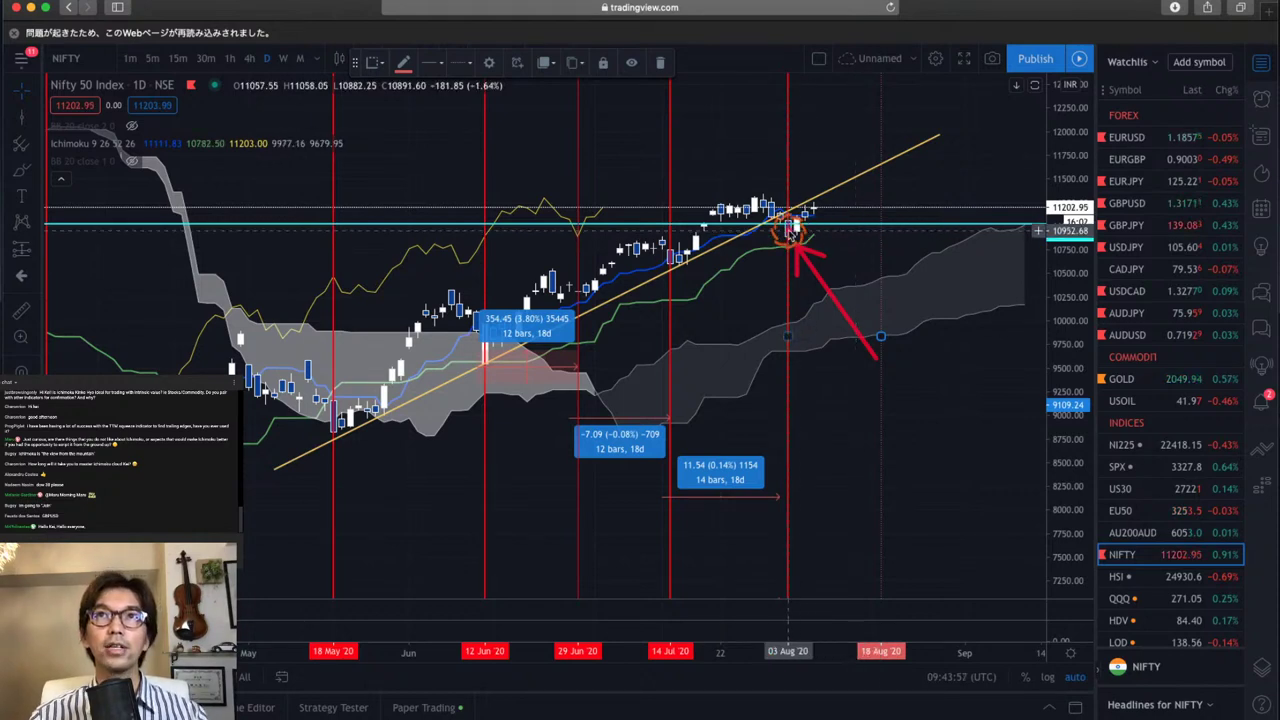
mouse_move(792, 232)
mouse_down()
mouse_move(829, 196)
mouse_move(883, 200)
mouse_move(860, 183)
mouse_move(853, 192)
mouse_move(900, 202)
mouse_move(848, 190)
mouse_move(880, 200)
mouse_up()
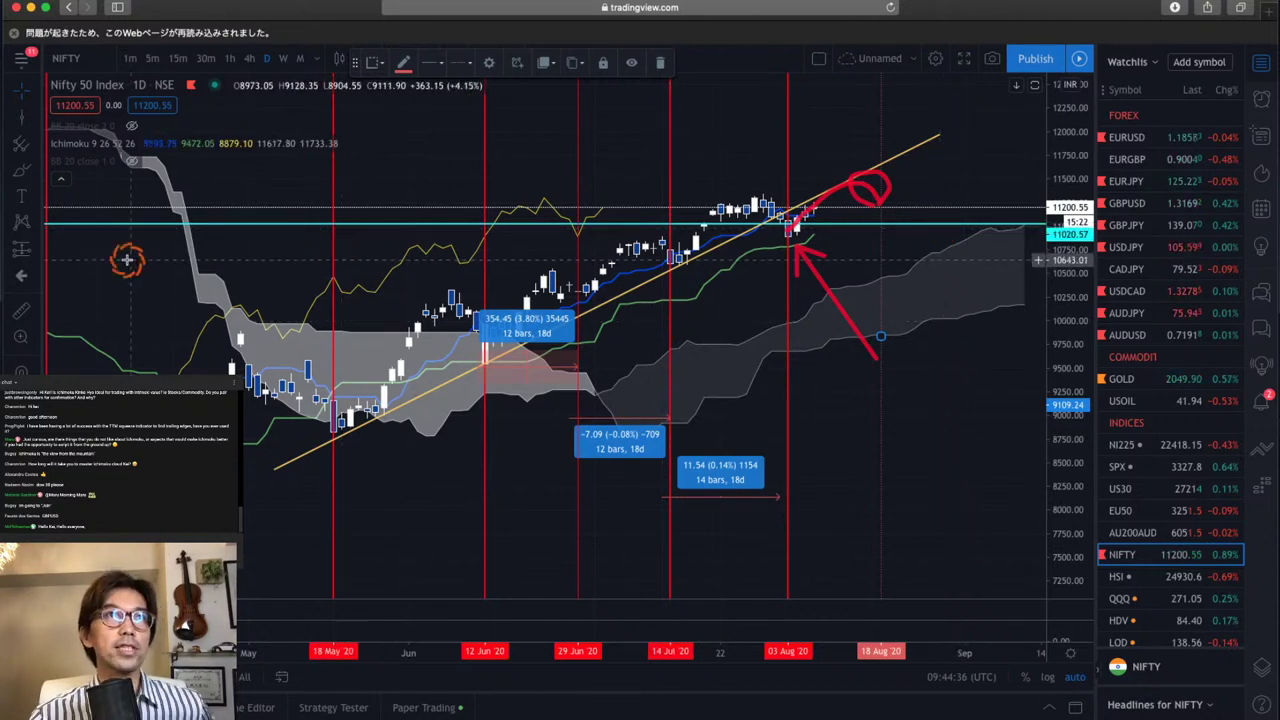
Take a temporary 14-bar price and time measurement from the cloud's edge
click(21, 311)
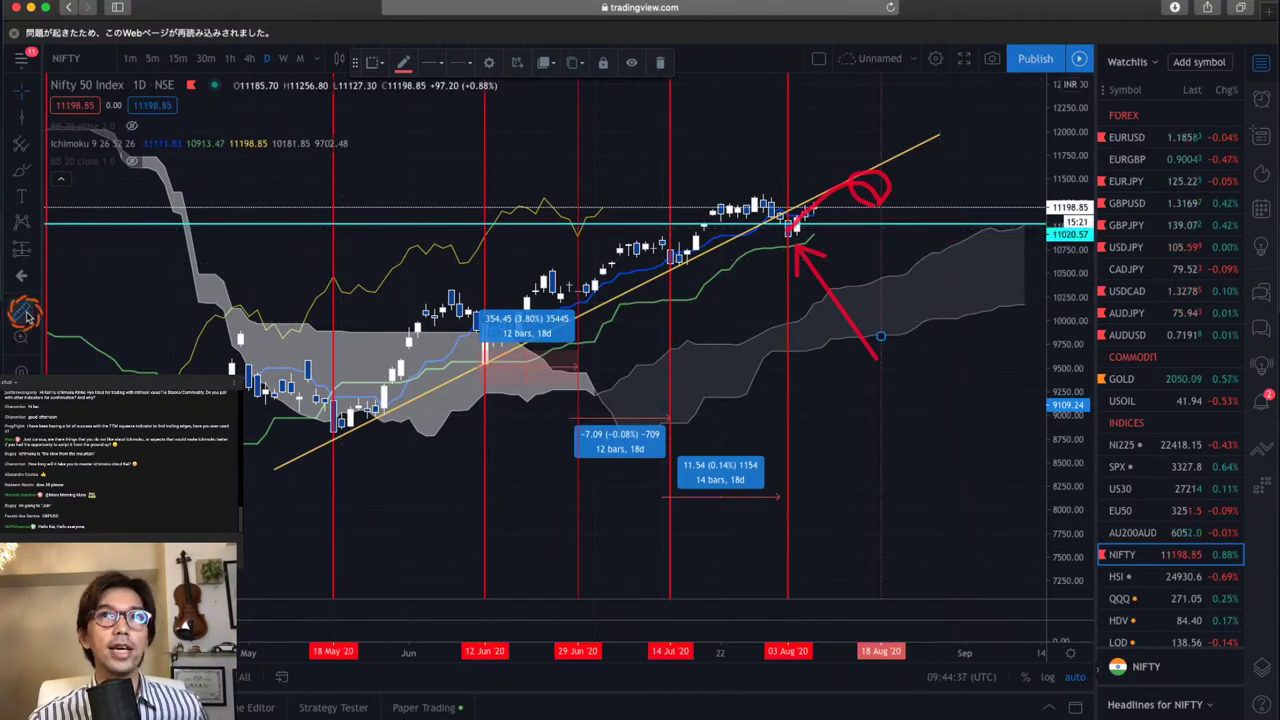
click(779, 330)
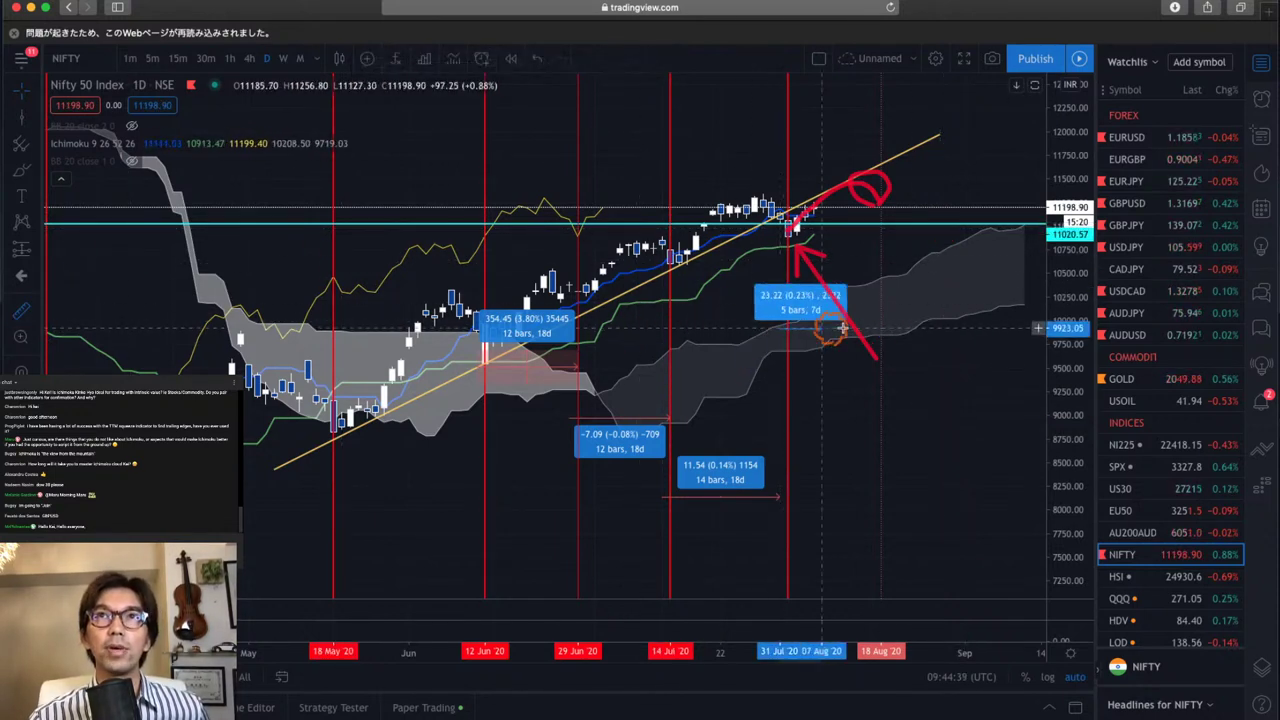
click(895, 330)
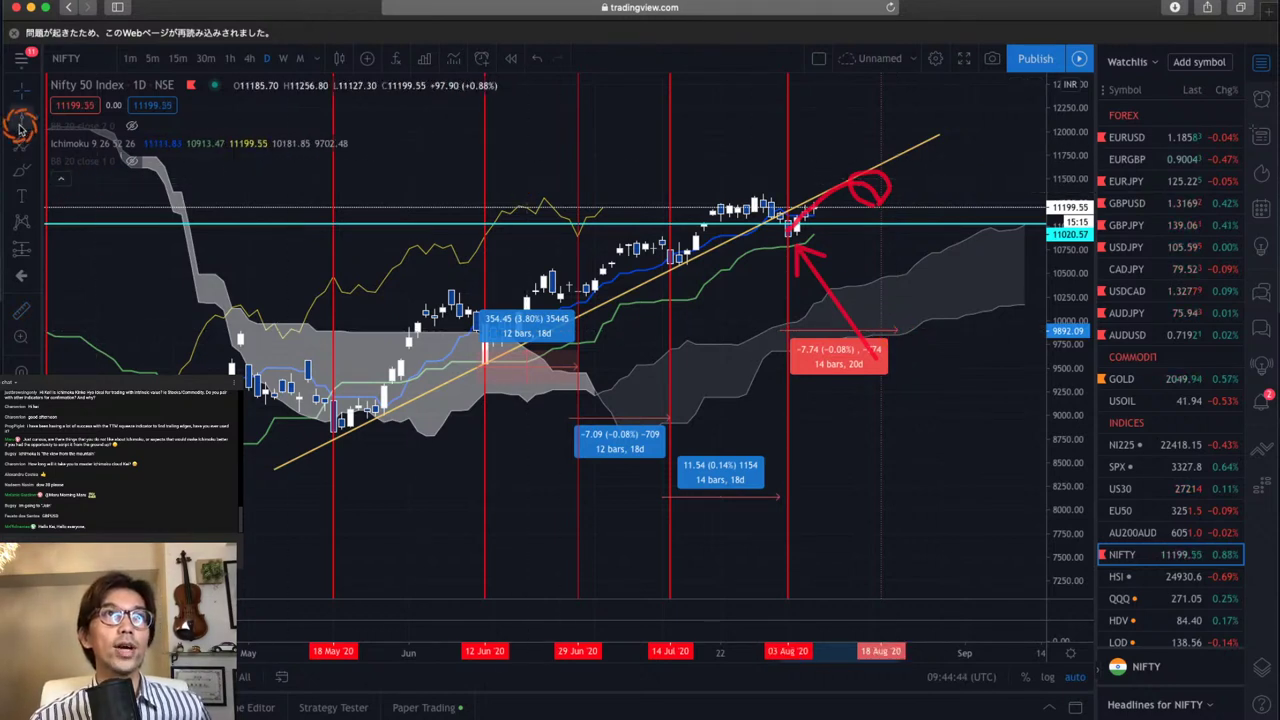
click(897, 362)
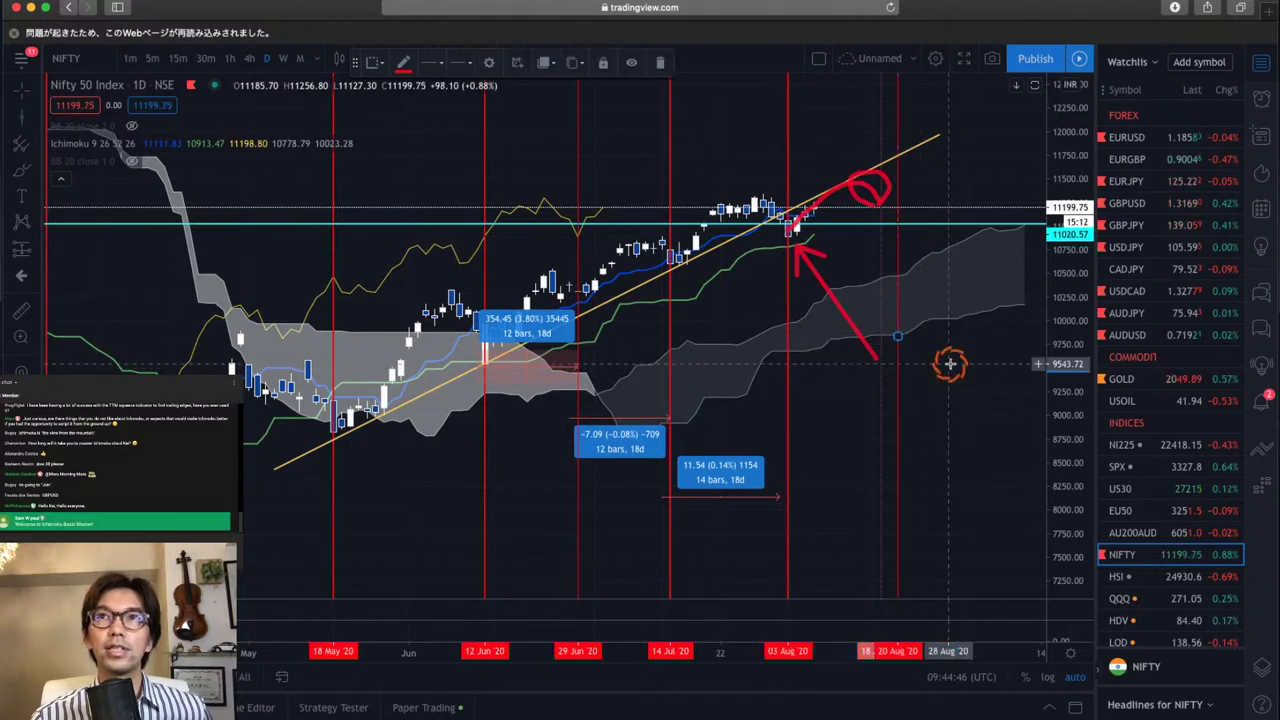
Select the red freehand arrow and loop and delete them
click(929, 372)
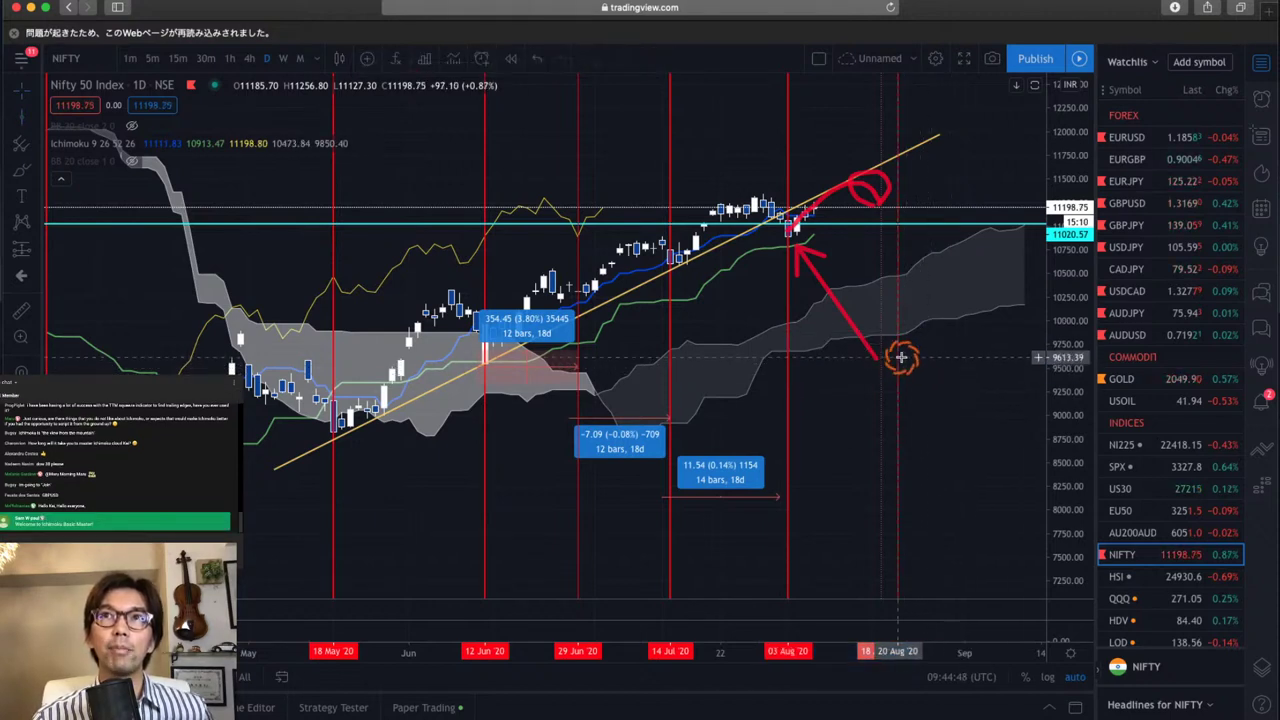
click(900, 357)
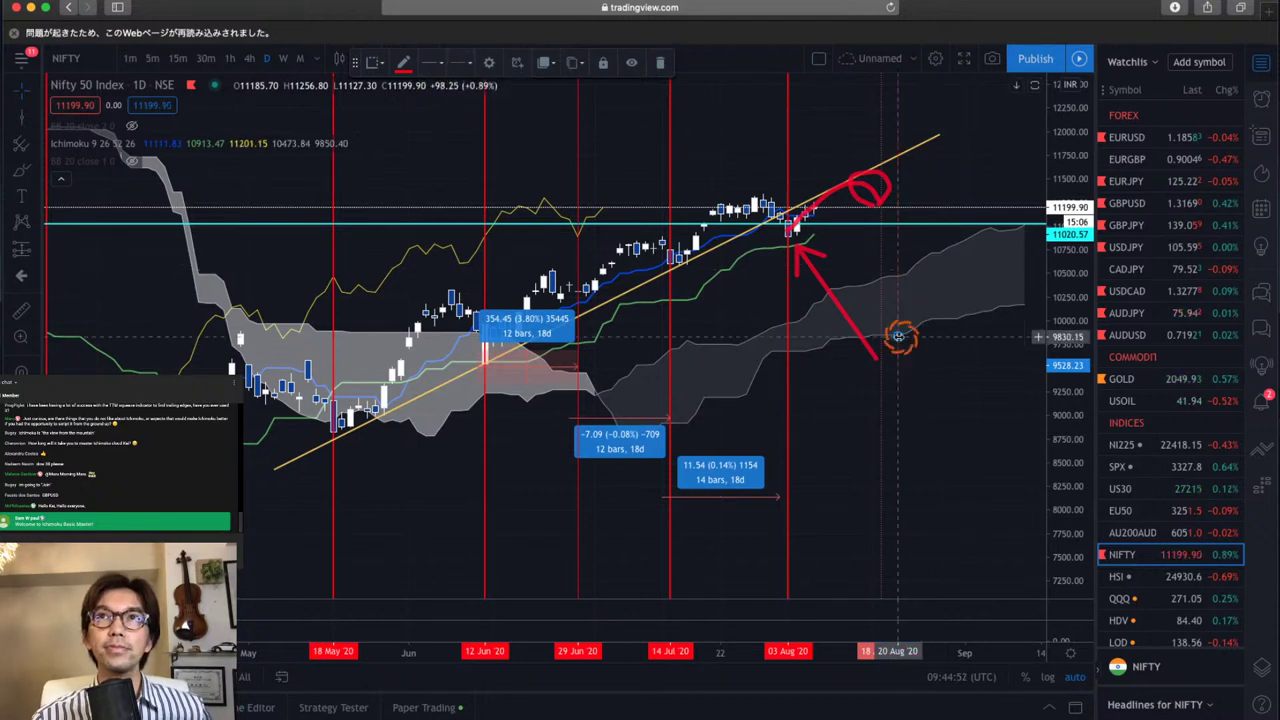
mouse_move(899, 337)
mouse_down()
mouse_move(881, 336)
mouse_move(897, 338)
mouse_up()
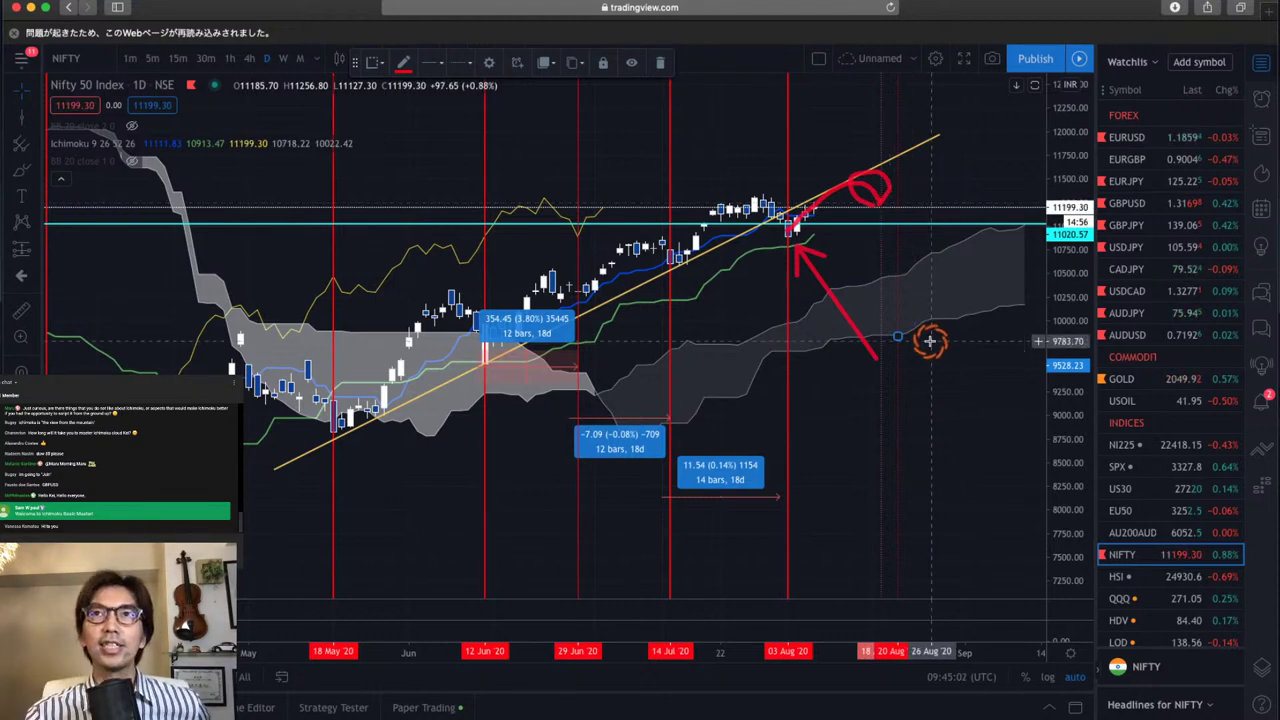
click(931, 377)
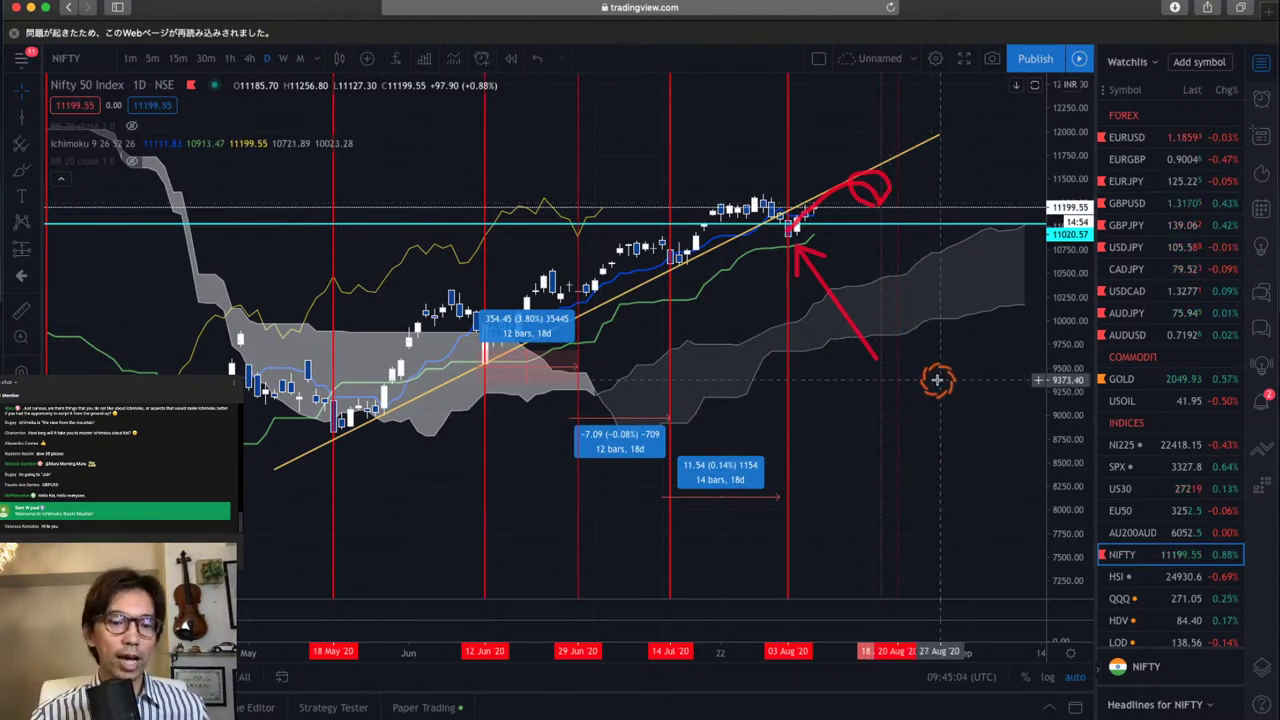
key(Delete)
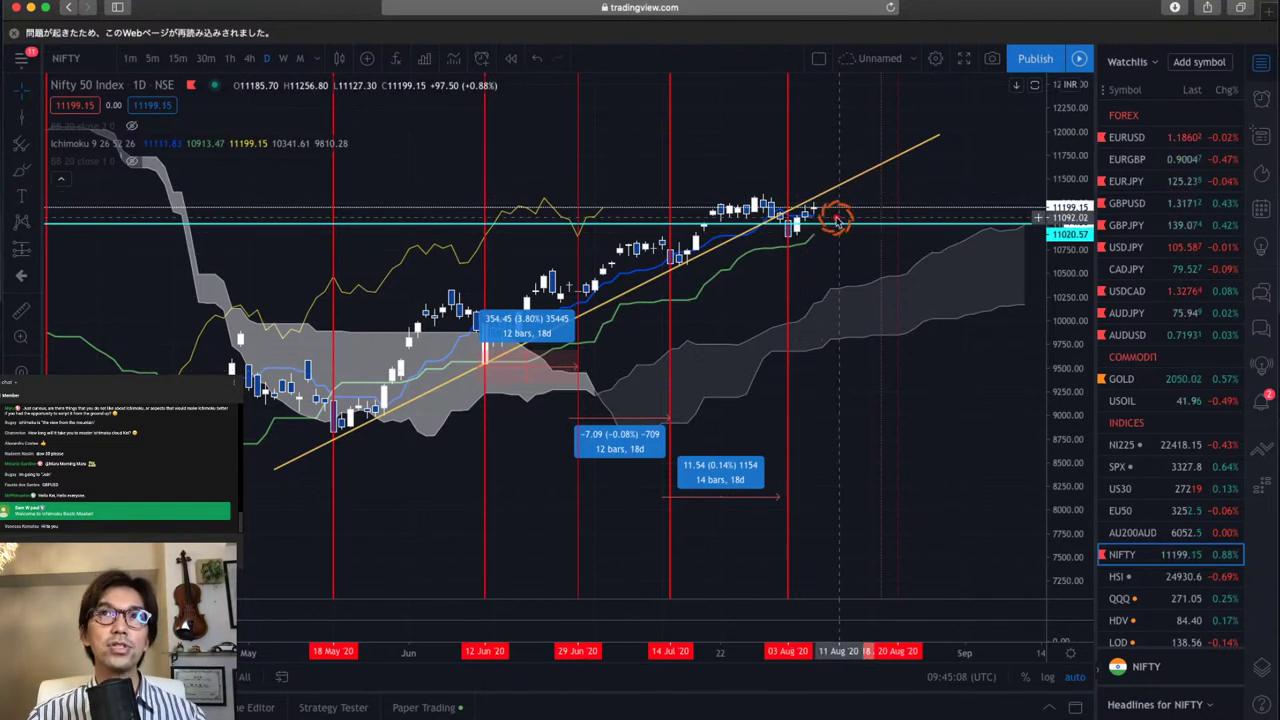
Undo the deletion, then draw two red up-right arrows by the candles and one across the future cloud
key(super+z)
mouse_move(842, 180)
mouse_down()
mouse_move(848, 157)
mouse_move(838, 162)
mouse_move(856, 172)
mouse_up()
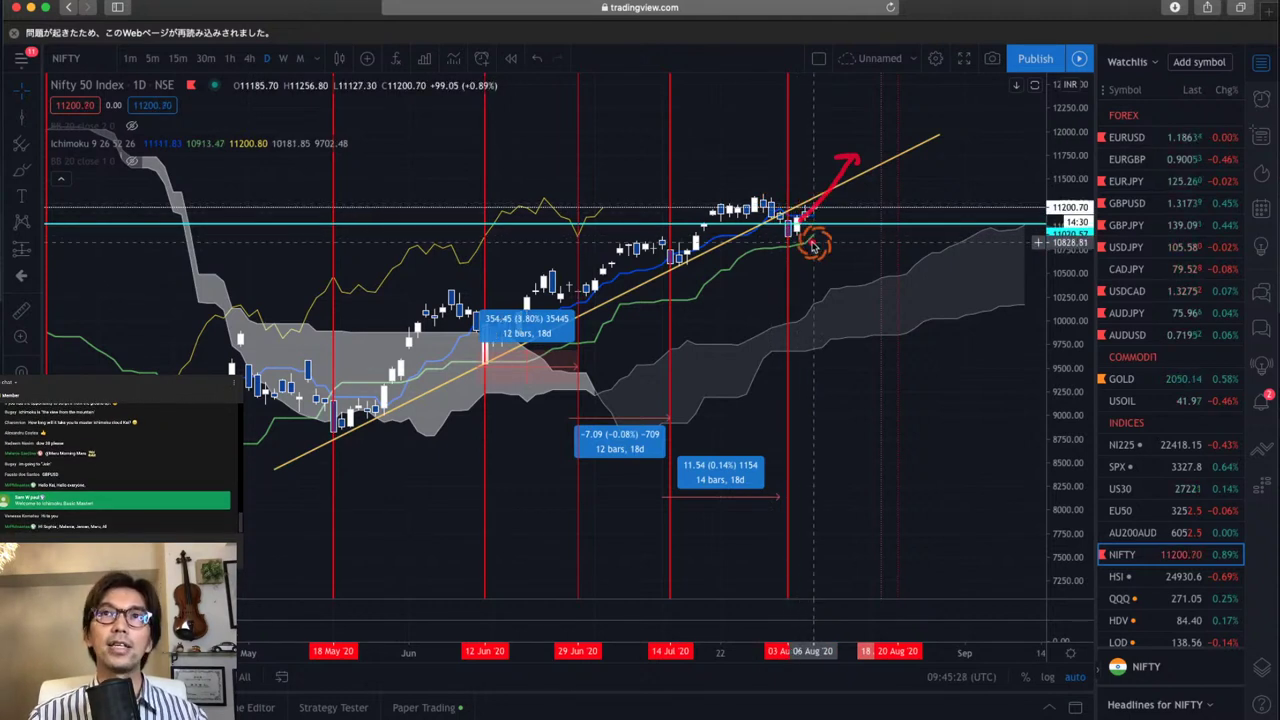
drag(835, 225, 852, 214)
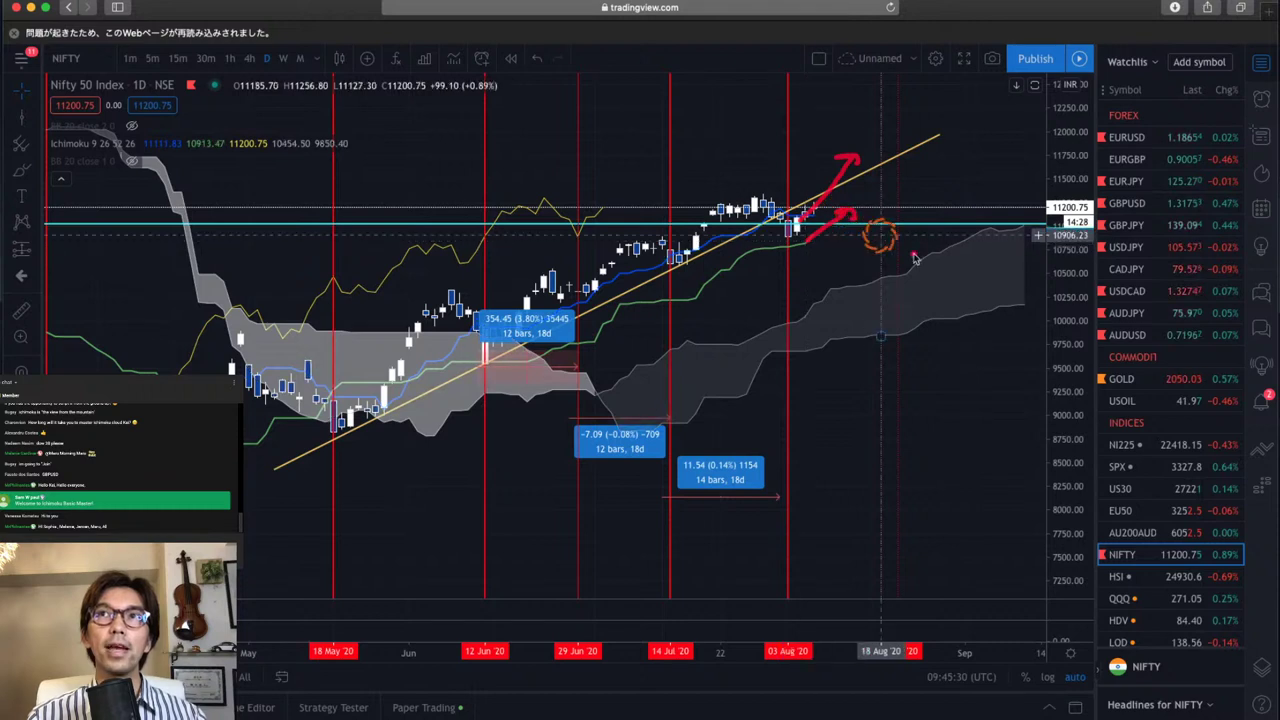
drag(938, 298, 1029, 277)
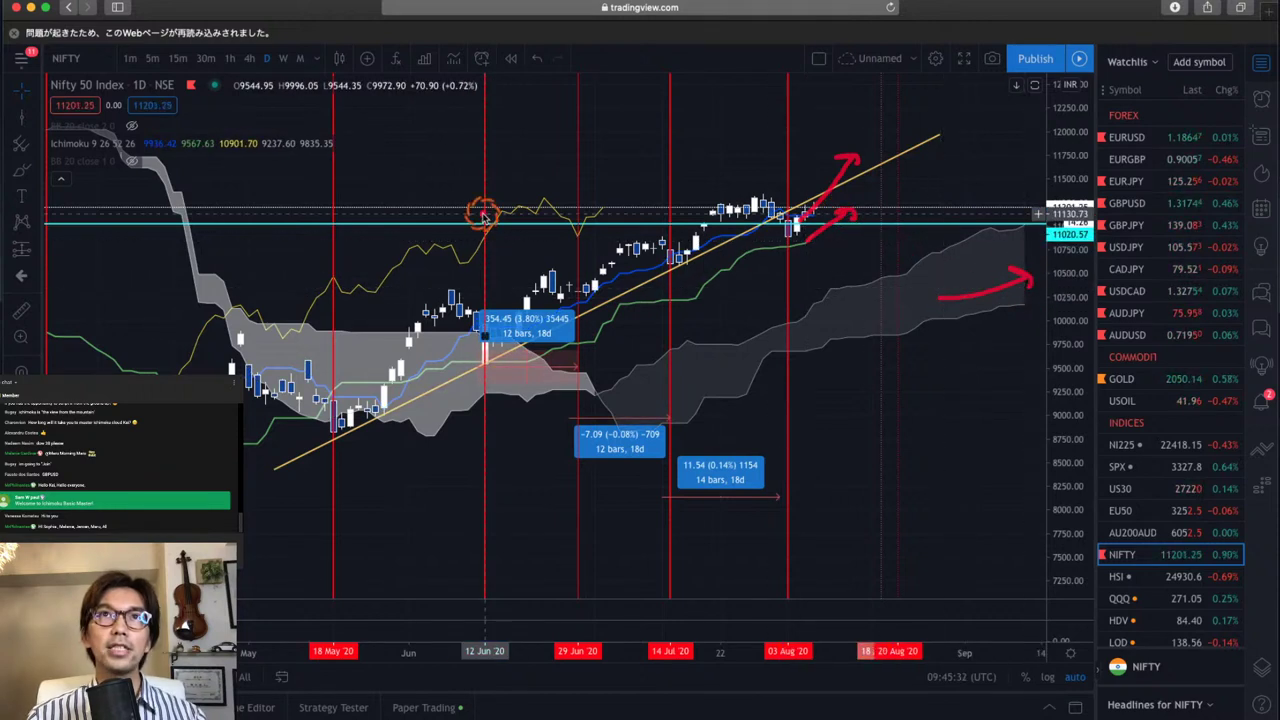
Loop the 29 Jun peak, clear the red freehand marks, and select the orange trendline
mouse_move(583, 246)
mouse_down()
mouse_move(577, 180)
mouse_move(580, 244)
mouse_up()
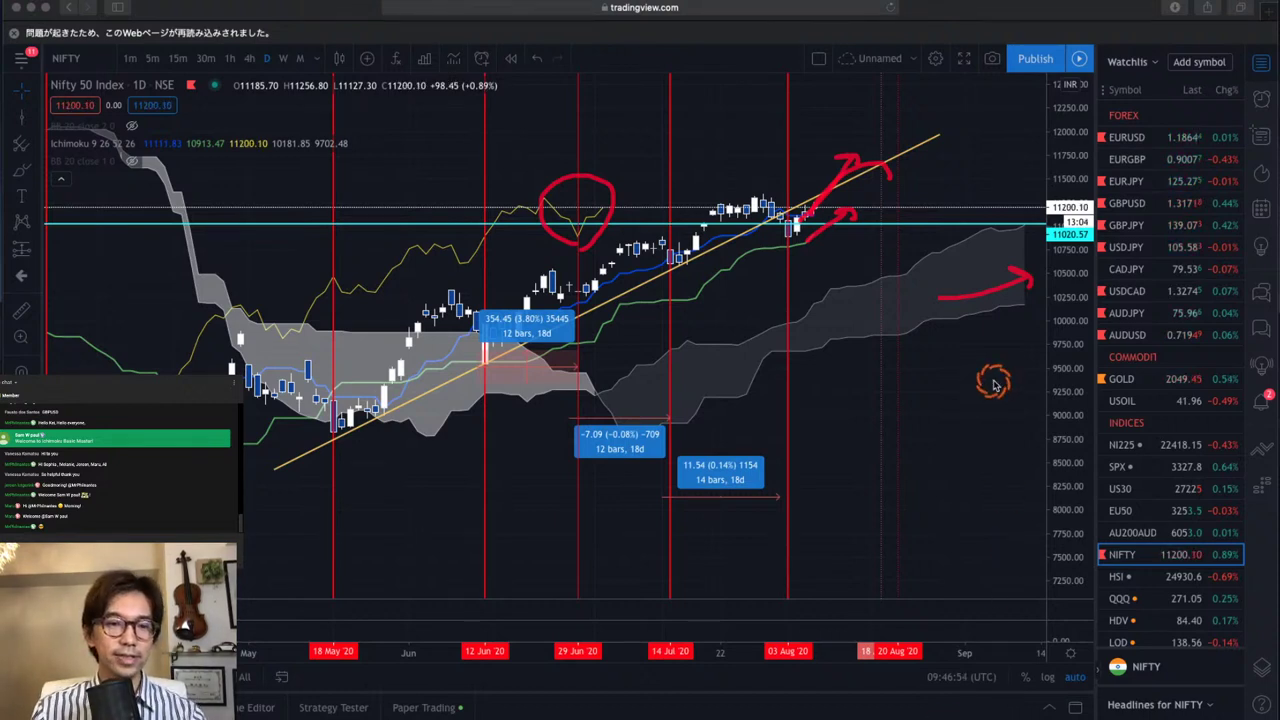
key(Escape)
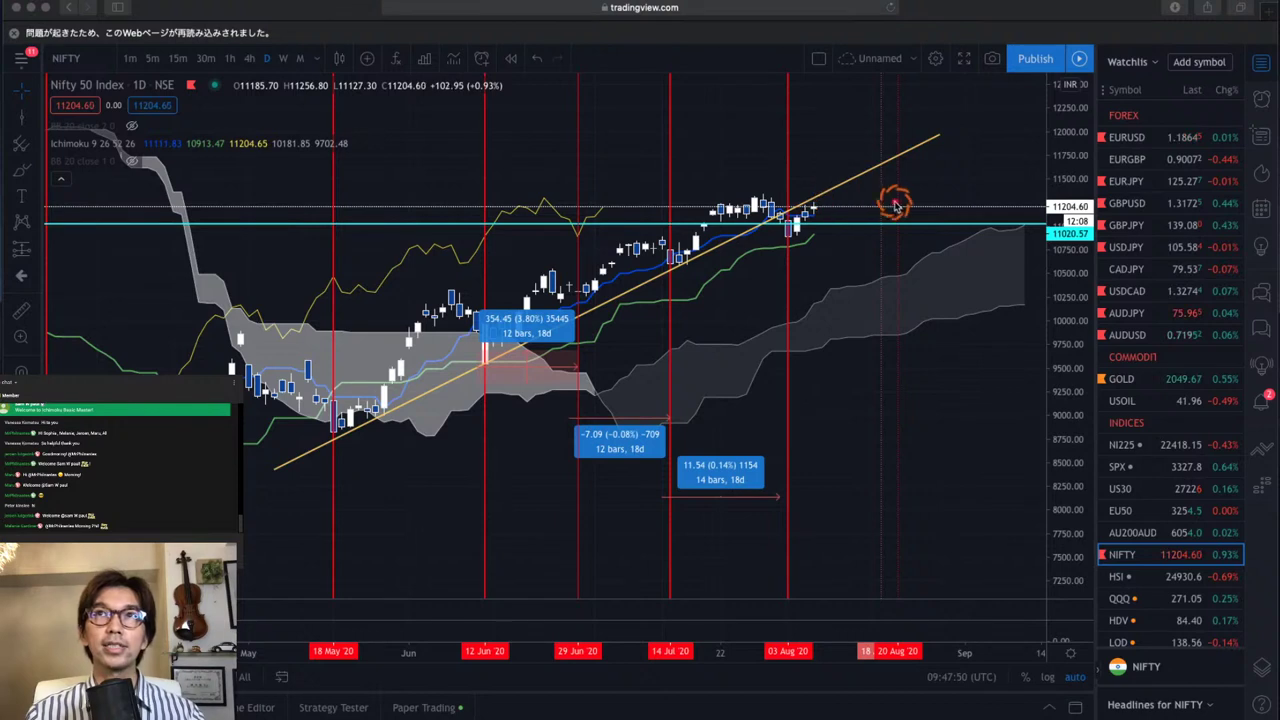
mouse_move(895, 207)
mouse_down()
mouse_move(871, 194)
mouse_move(888, 194)
mouse_up()
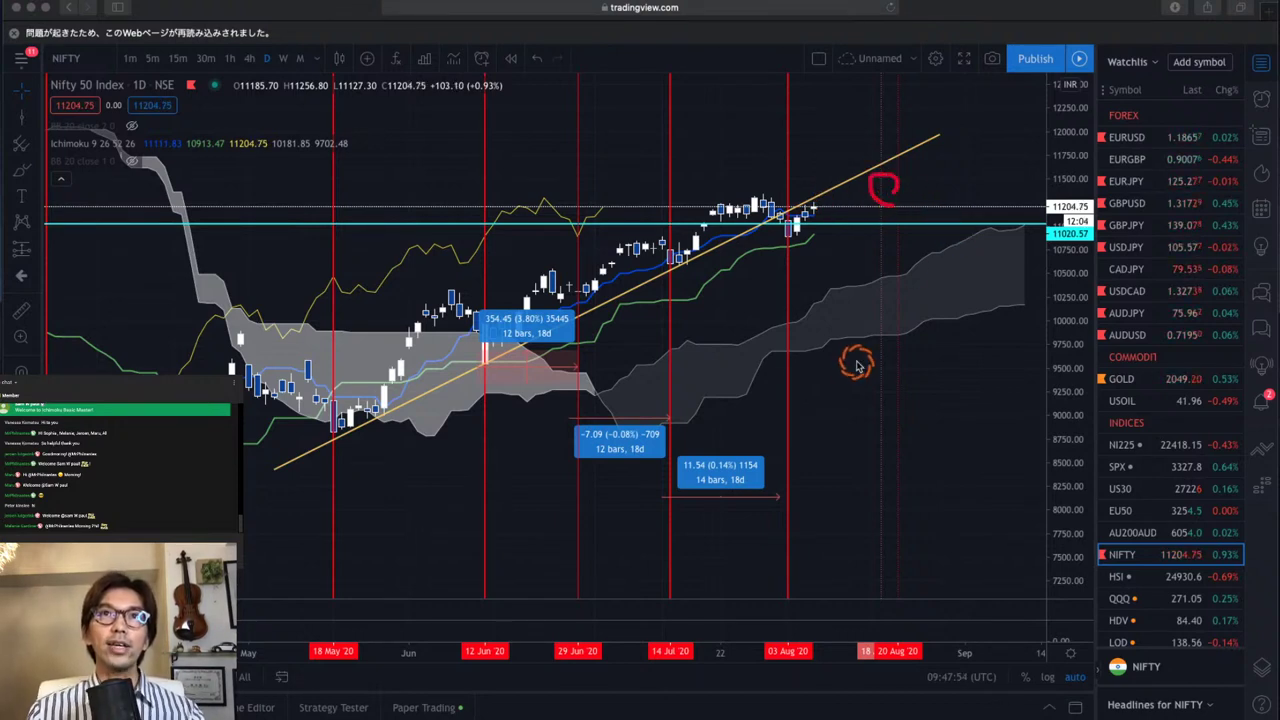
click(825, 196)
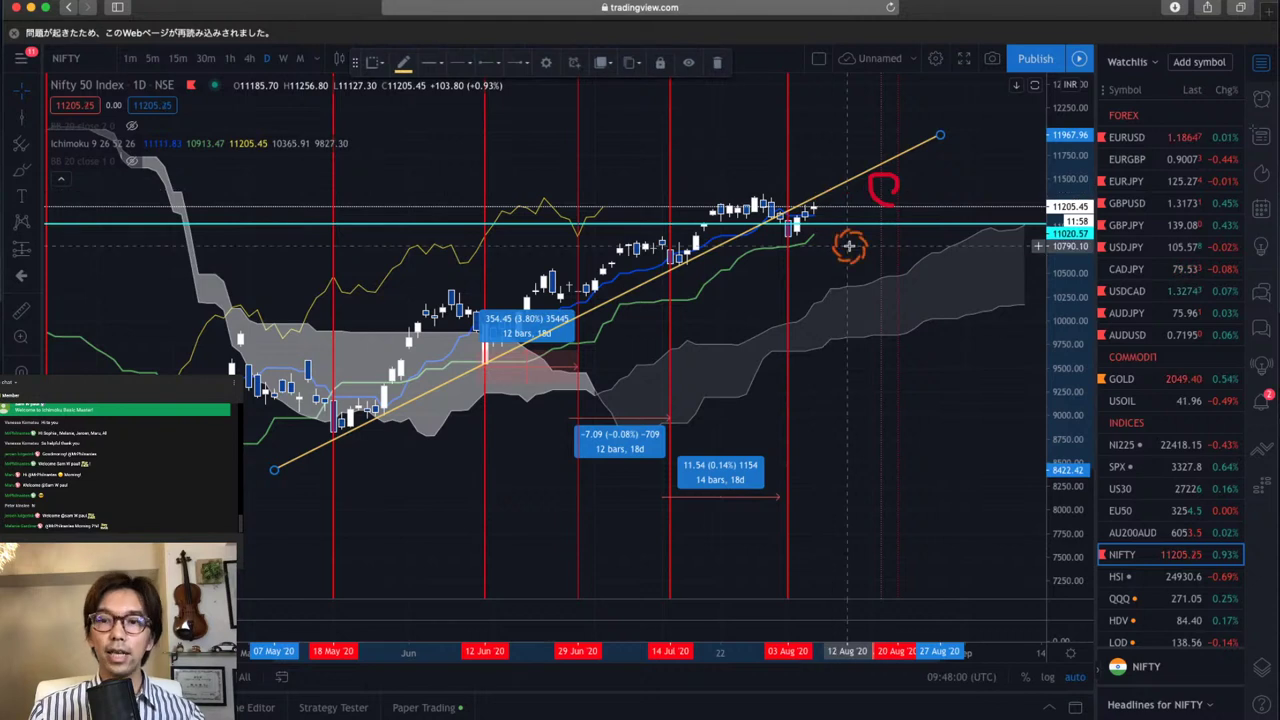
Replace the orange trendline with a red one from the late-June low past August; delete the cyan line
key(Delete)
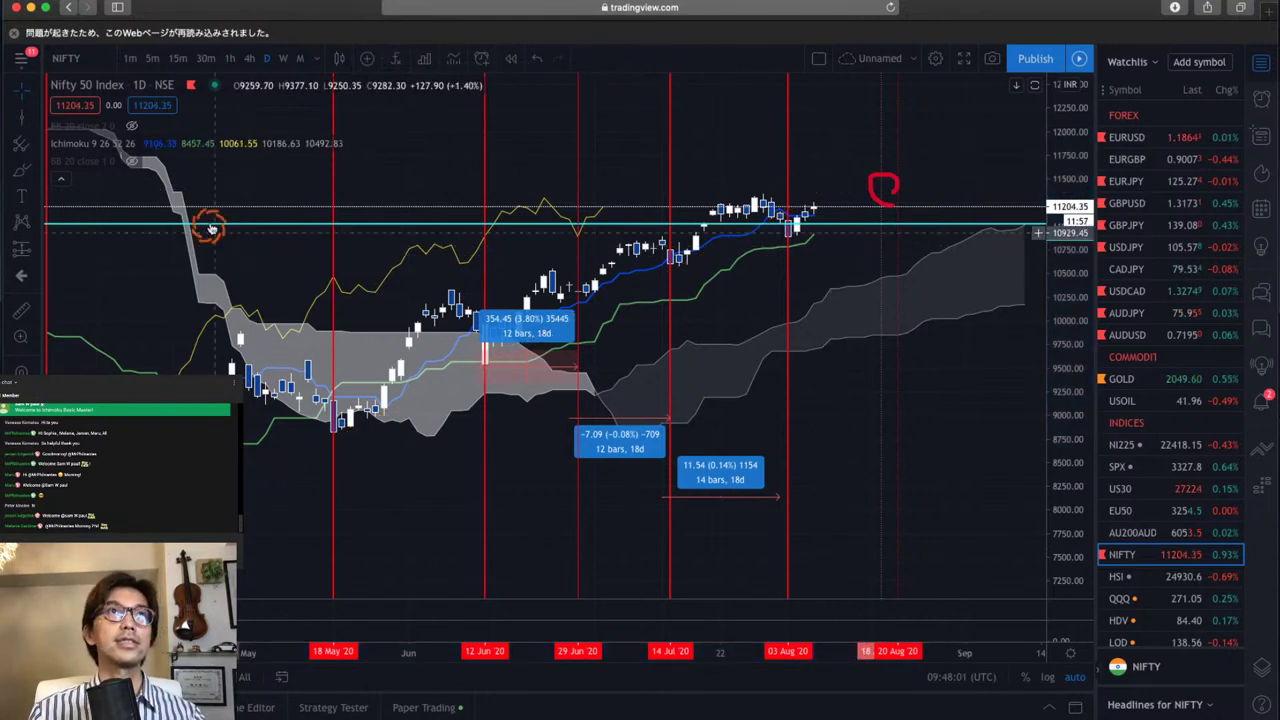
click(33, 119)
click(61, 119)
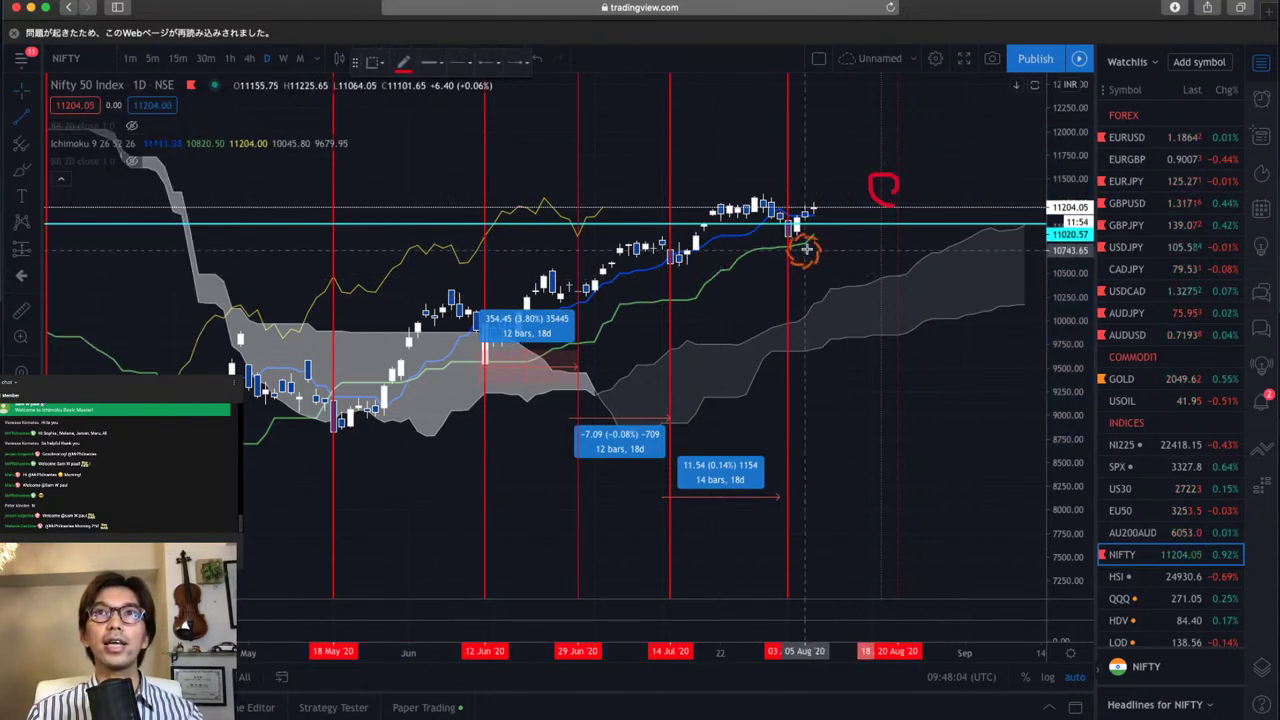
click(846, 222)
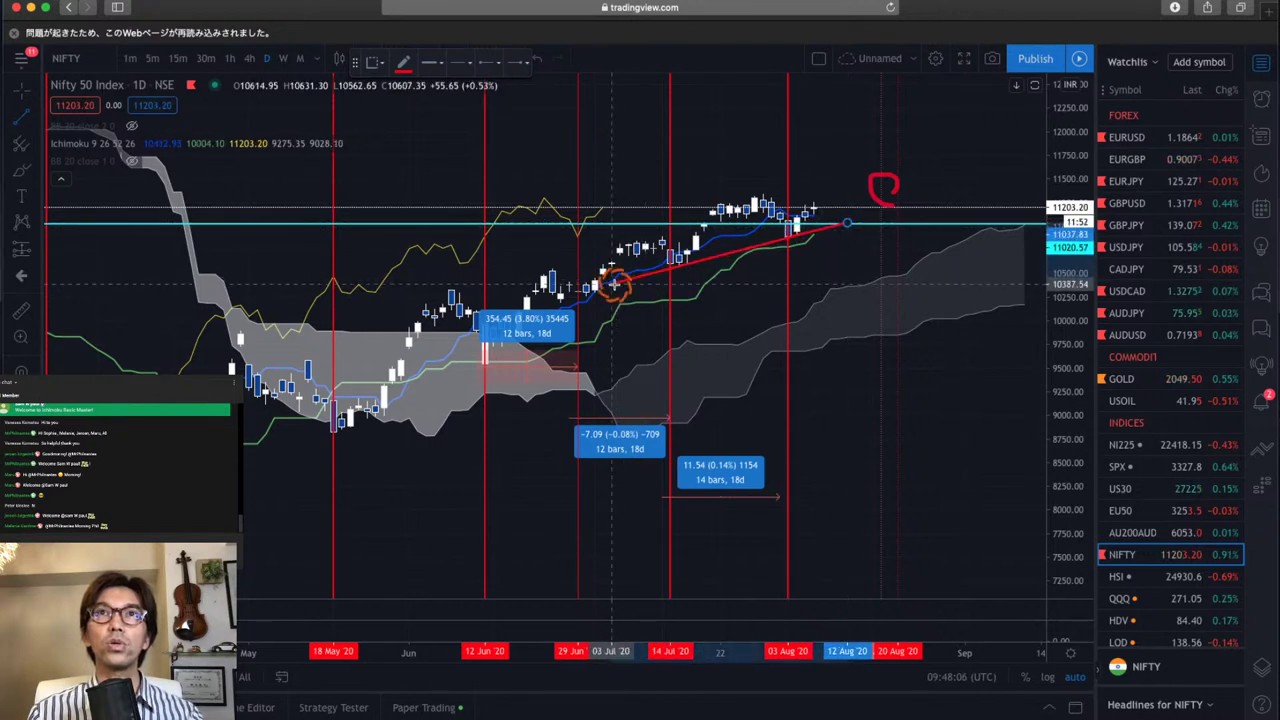
click(563, 300)
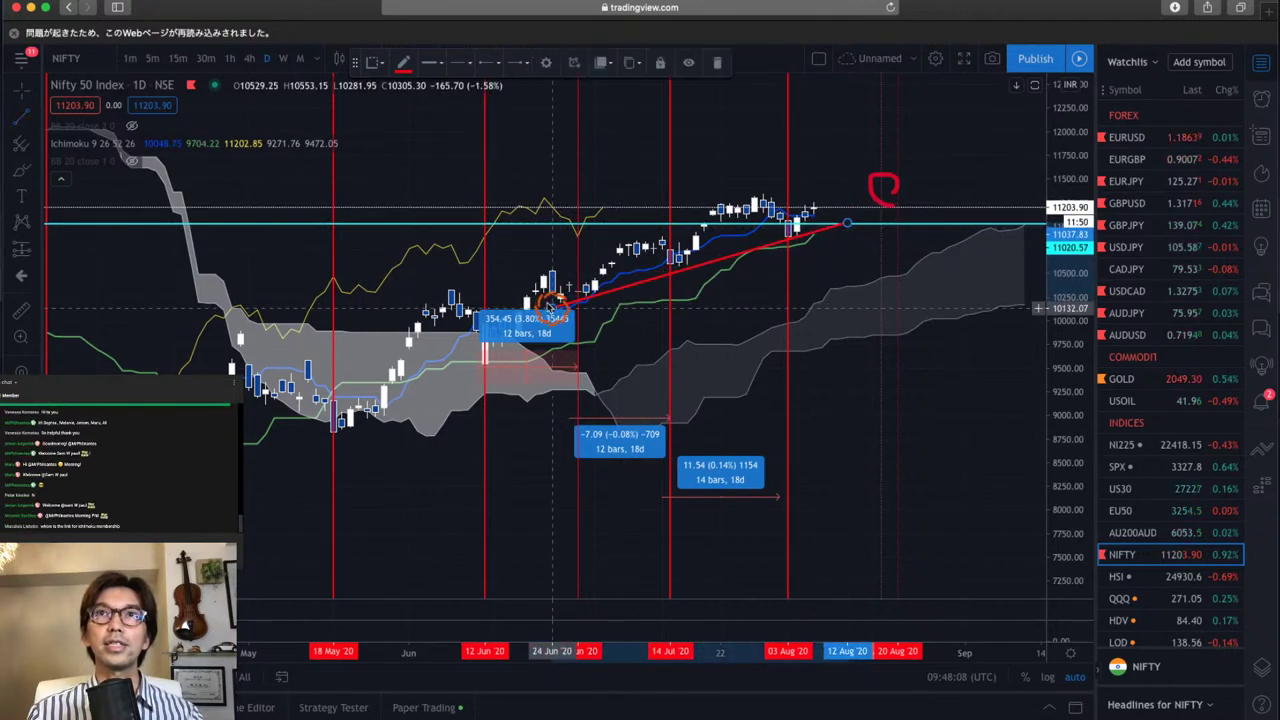
click(851, 229)
drag(851, 229, 968, 180)
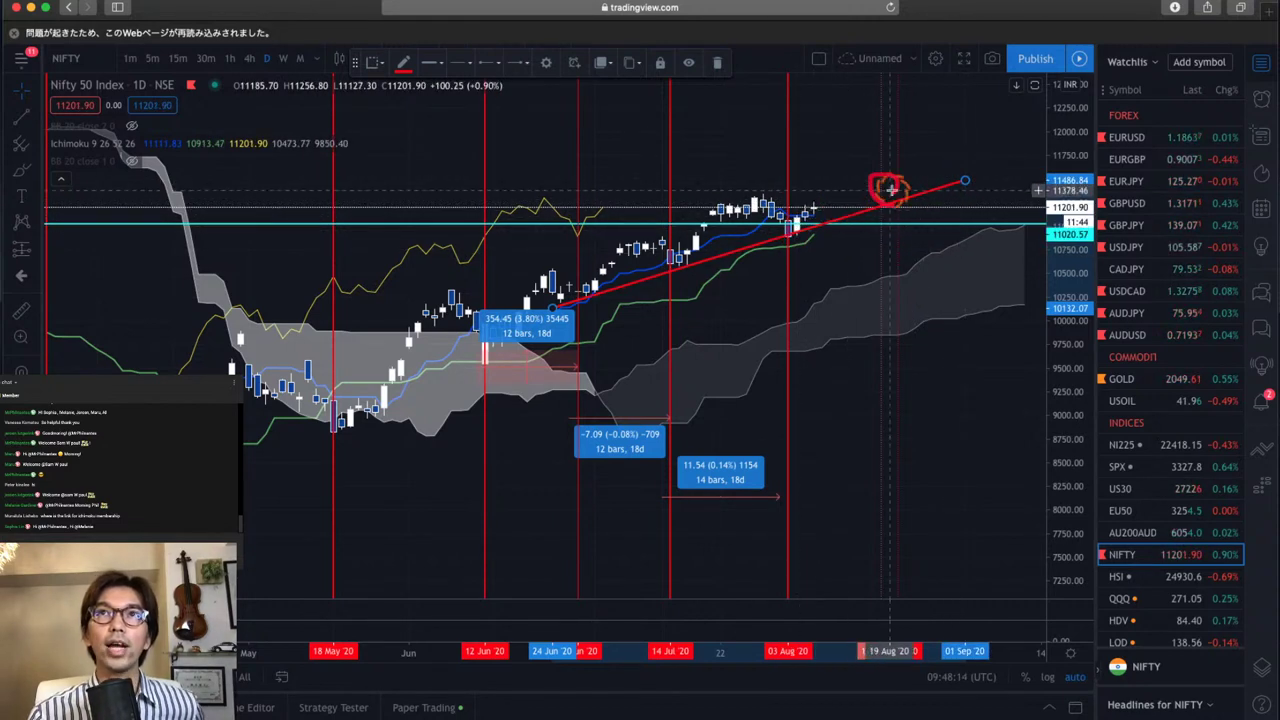
click(916, 221)
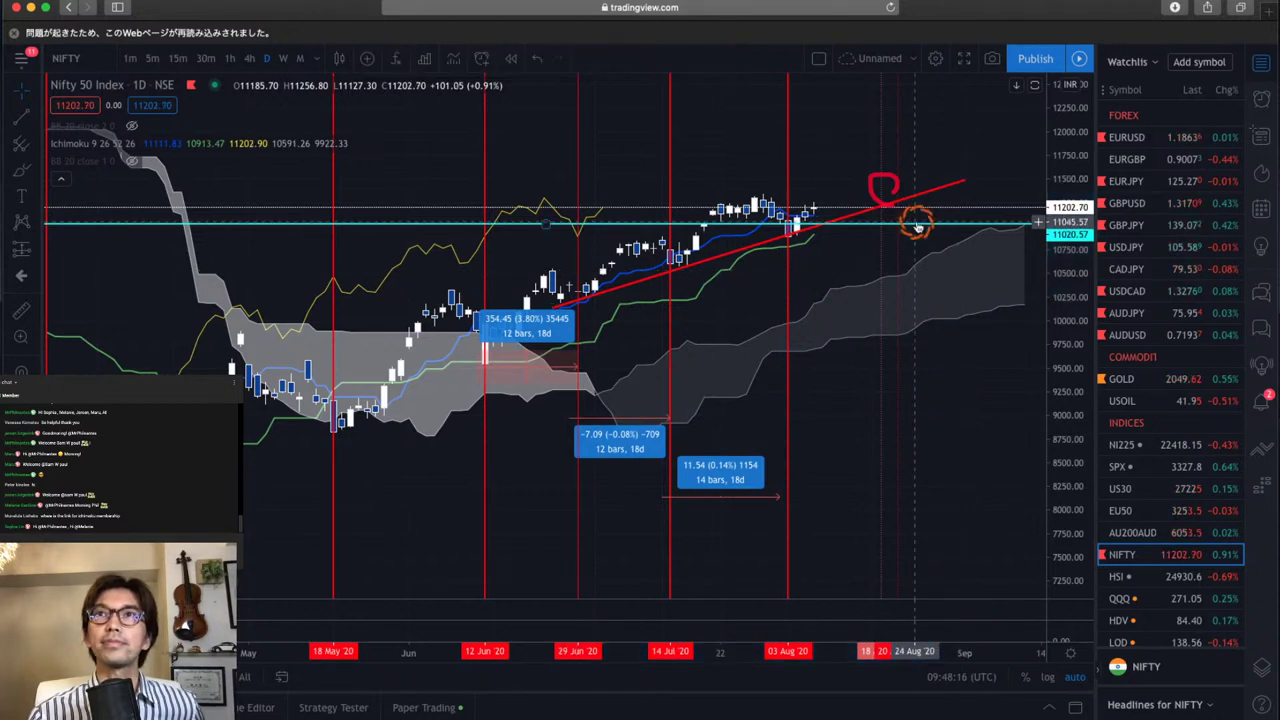
key(Delete)
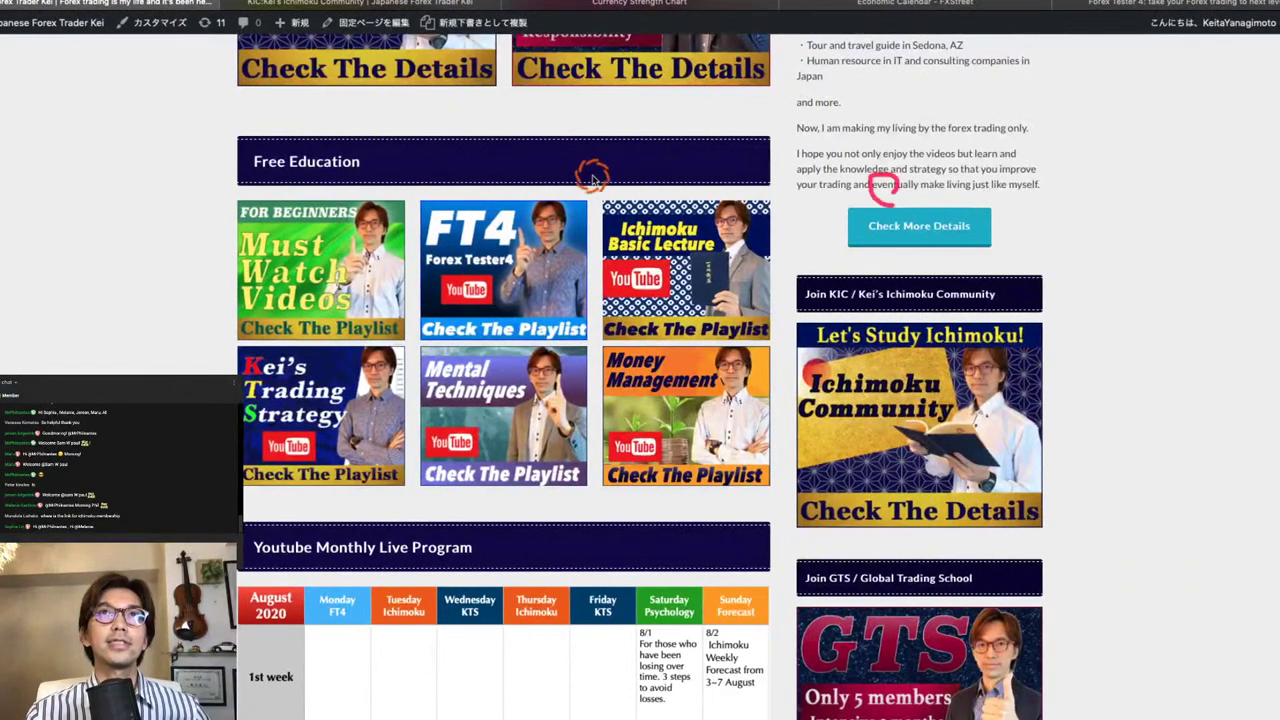
Open the KIC: Kei's Ichimoku Community page and scroll through its perks and JOIN steps
click(420, 13)
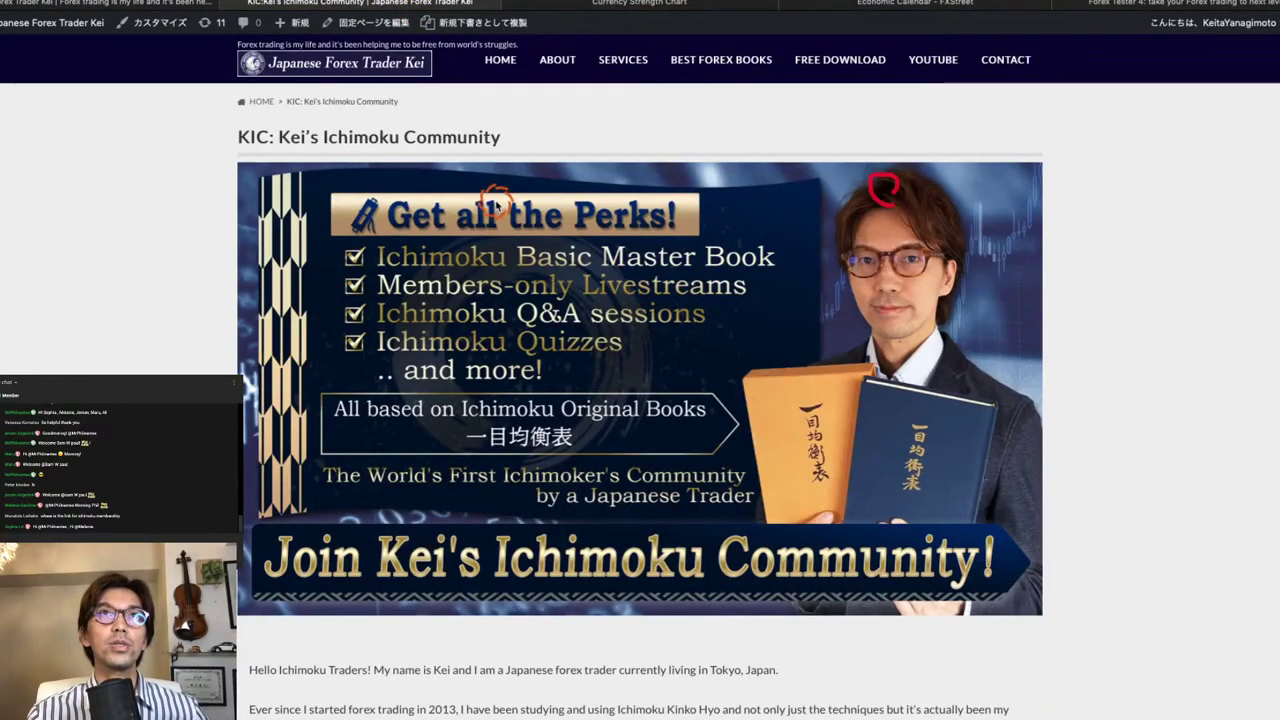
mouse_move(615, 68)
mouse_move(622, 114)
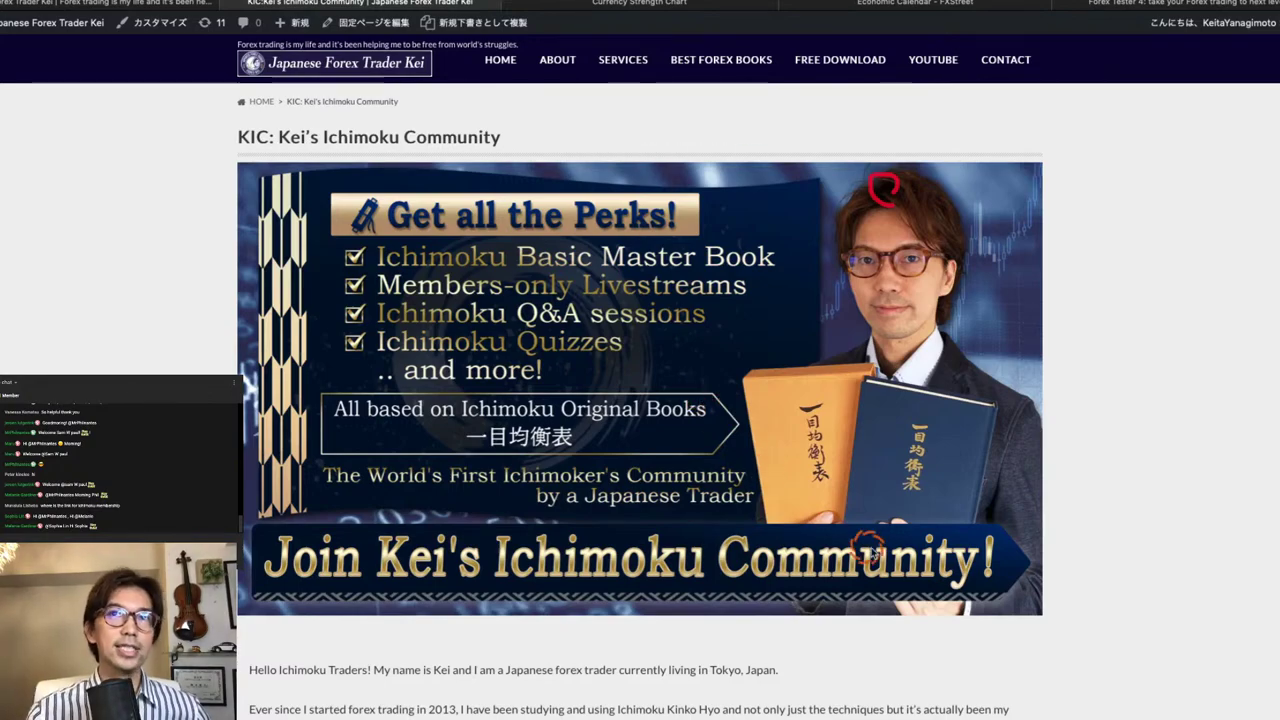
scroll(1022, 555, down, 8)
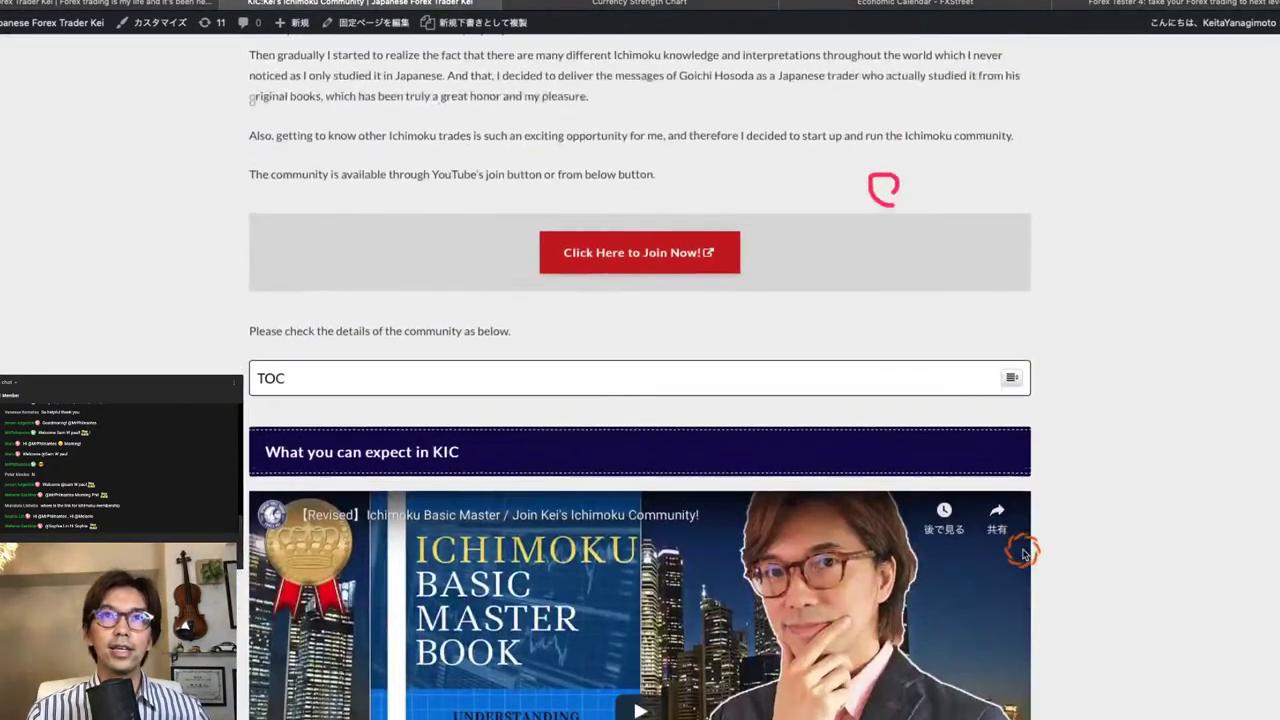
scroll(1074, 586, down, 10)
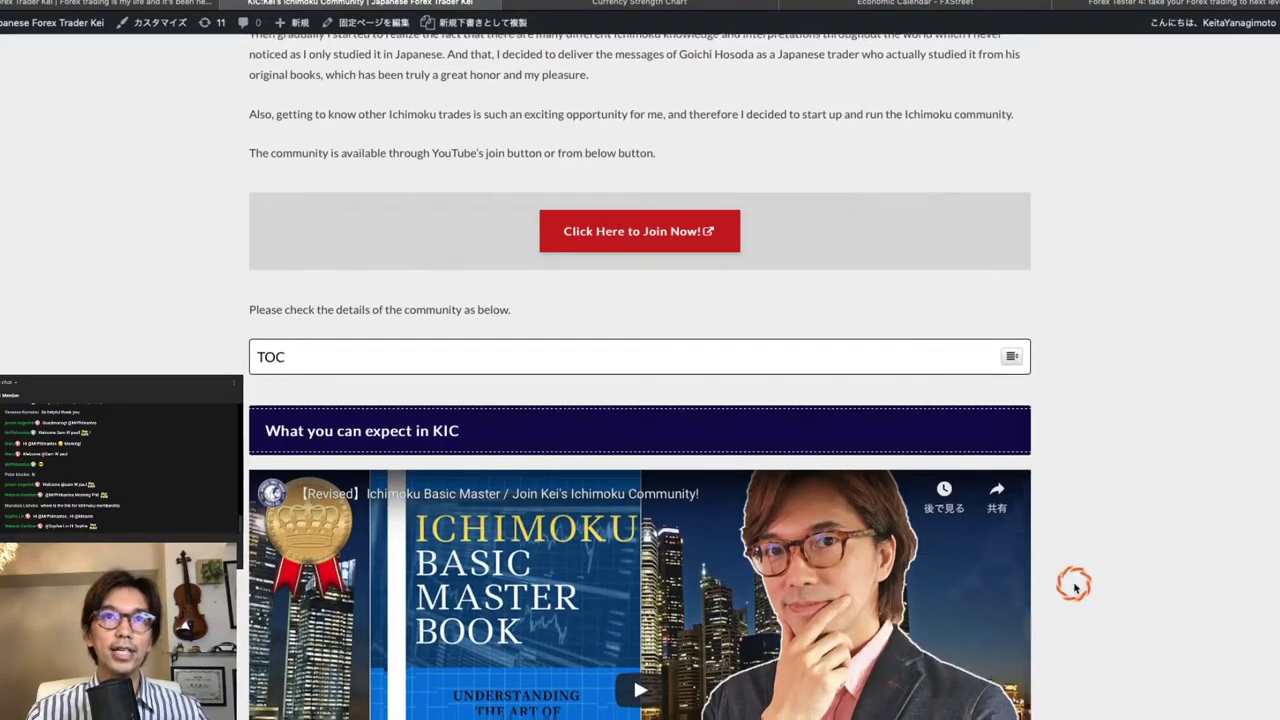
scroll(1027, 570, down, 5)
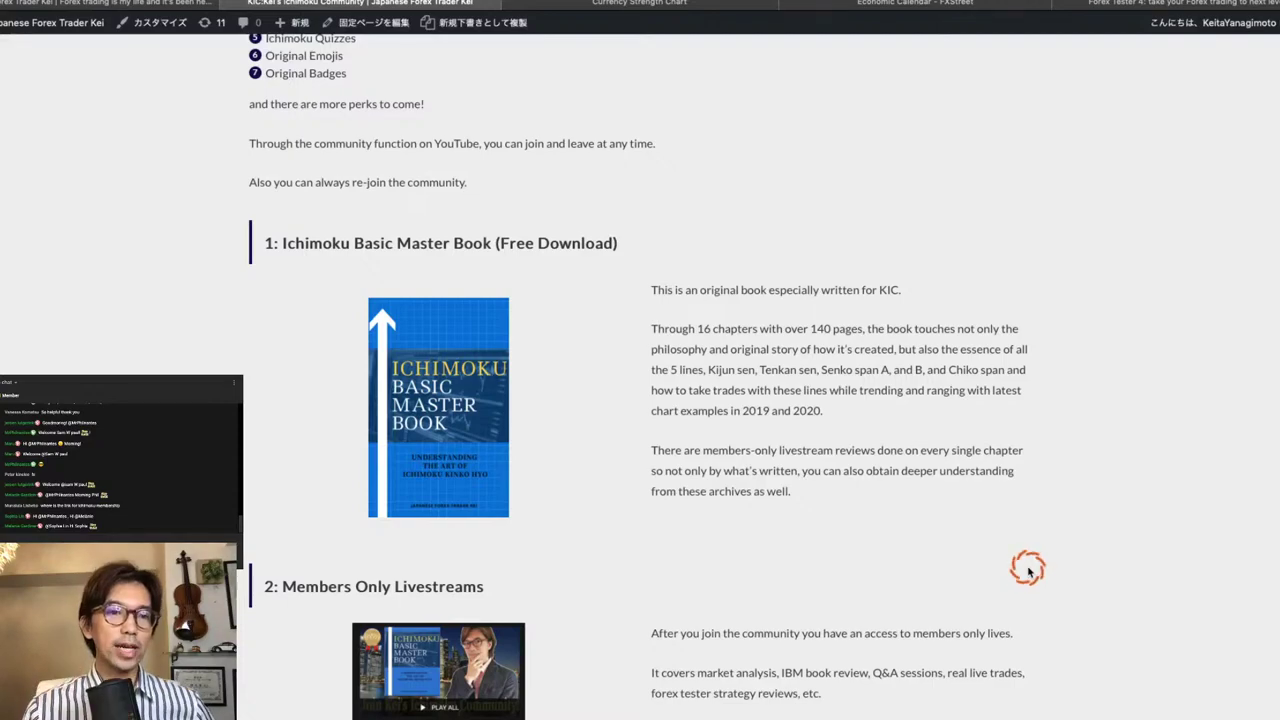
scroll(1054, 586, down, 20)
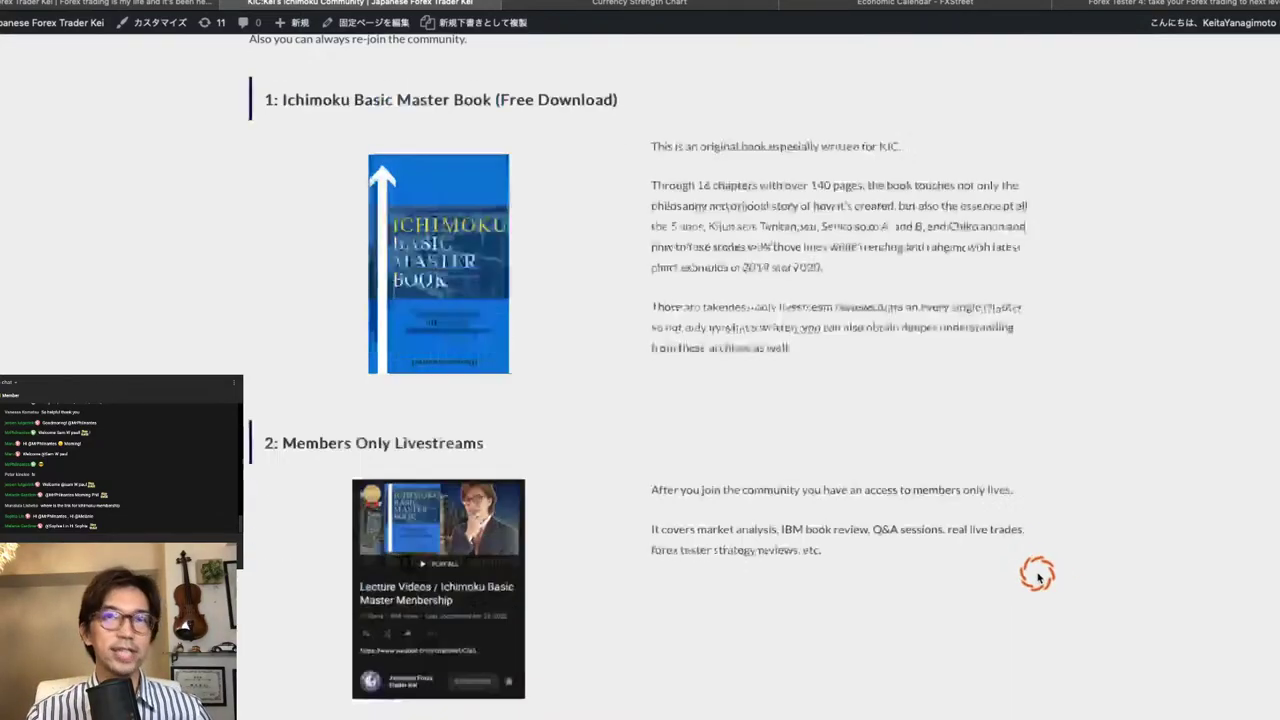
scroll(1037, 576, down, 4)
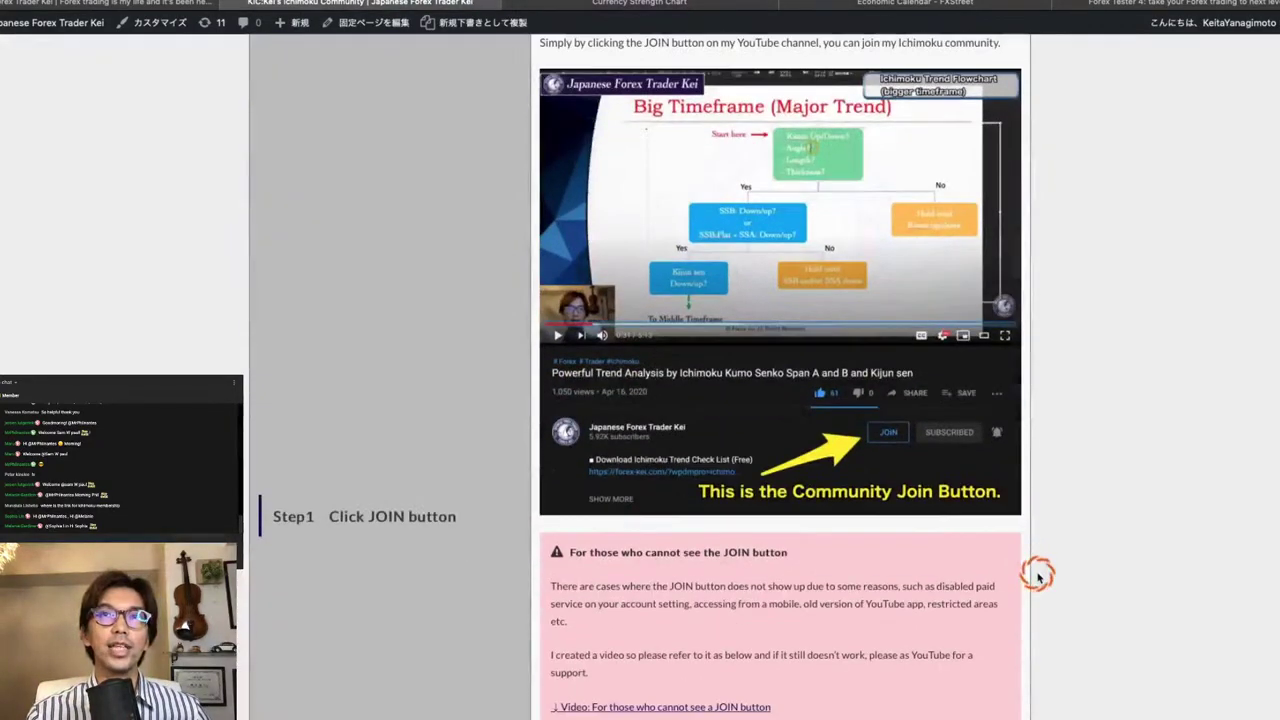
scroll(1037, 576, up, 4)
scroll(1037, 576, down, 4)
scroll(1037, 576, down, 4)
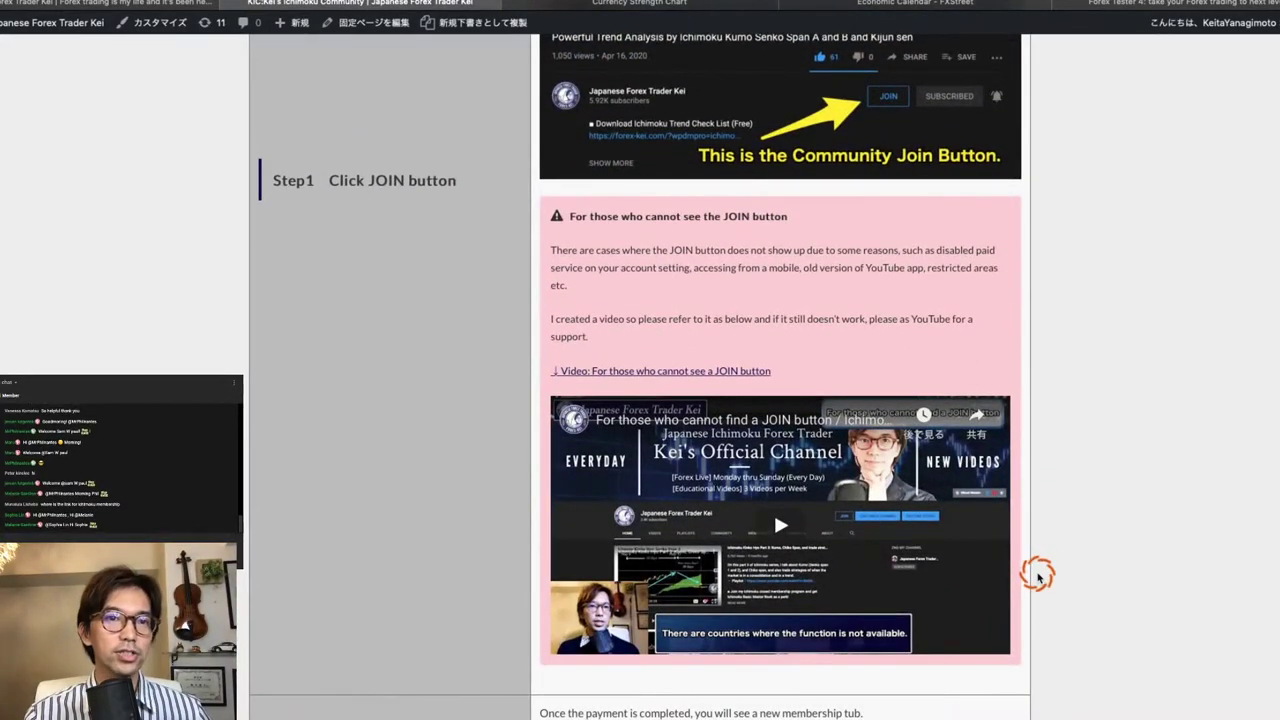
scroll(1037, 576, down, 5)
scroll(1037, 576, up, 5)
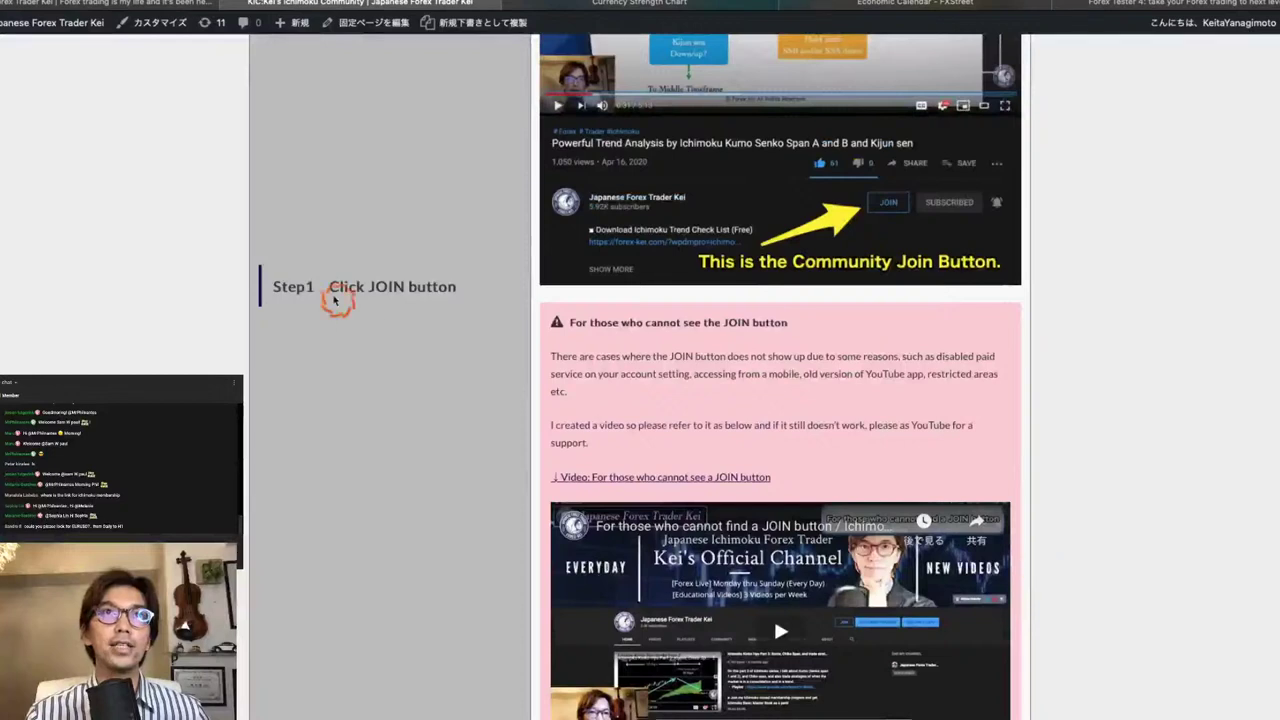
Highlight the Step1 'Click JOIN button' heading and scroll back to the top of the page
drag(305, 287, 459, 286)
scroll(1114, 380, up, 2)
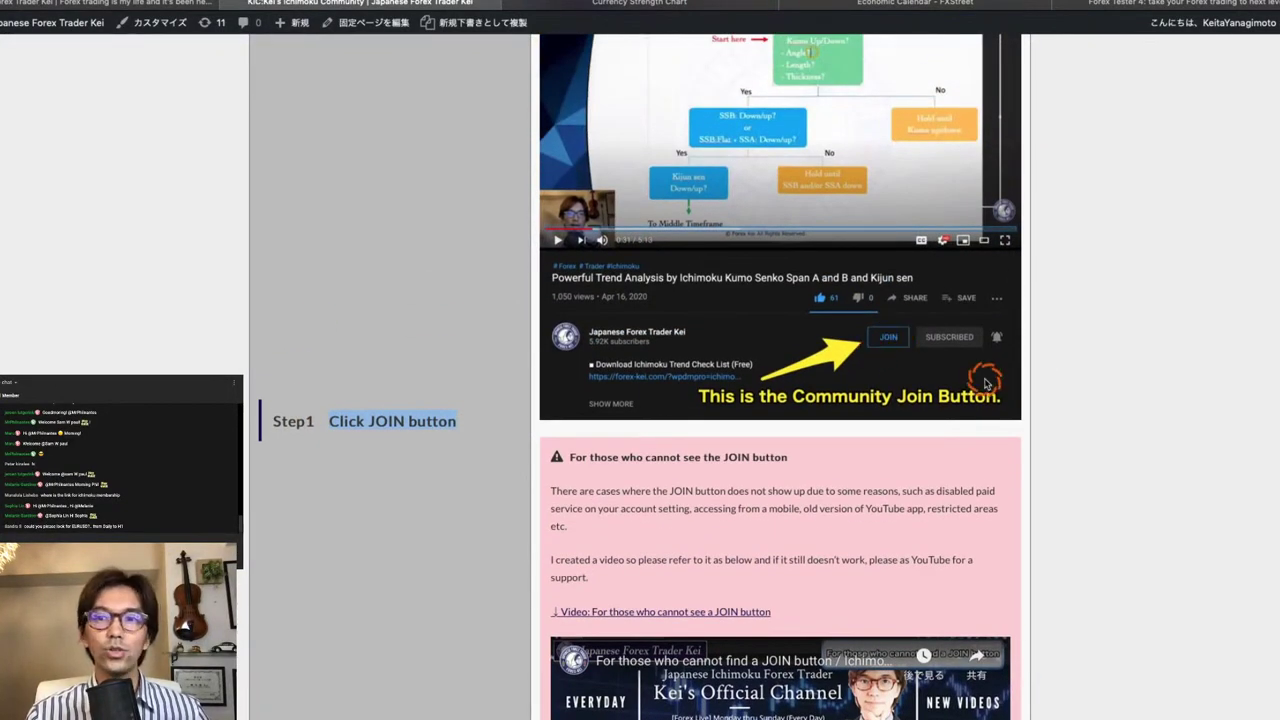
scroll(1035, 430, down, 10)
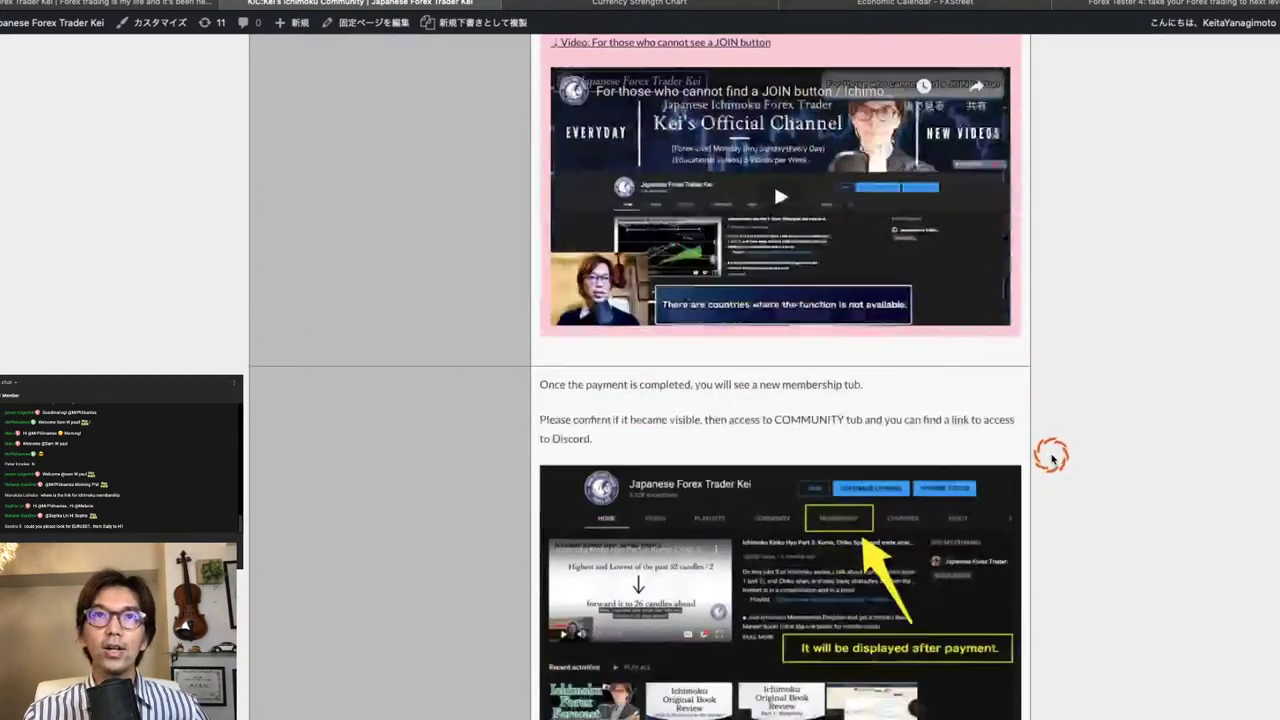
scroll(1051, 457, up, 1)
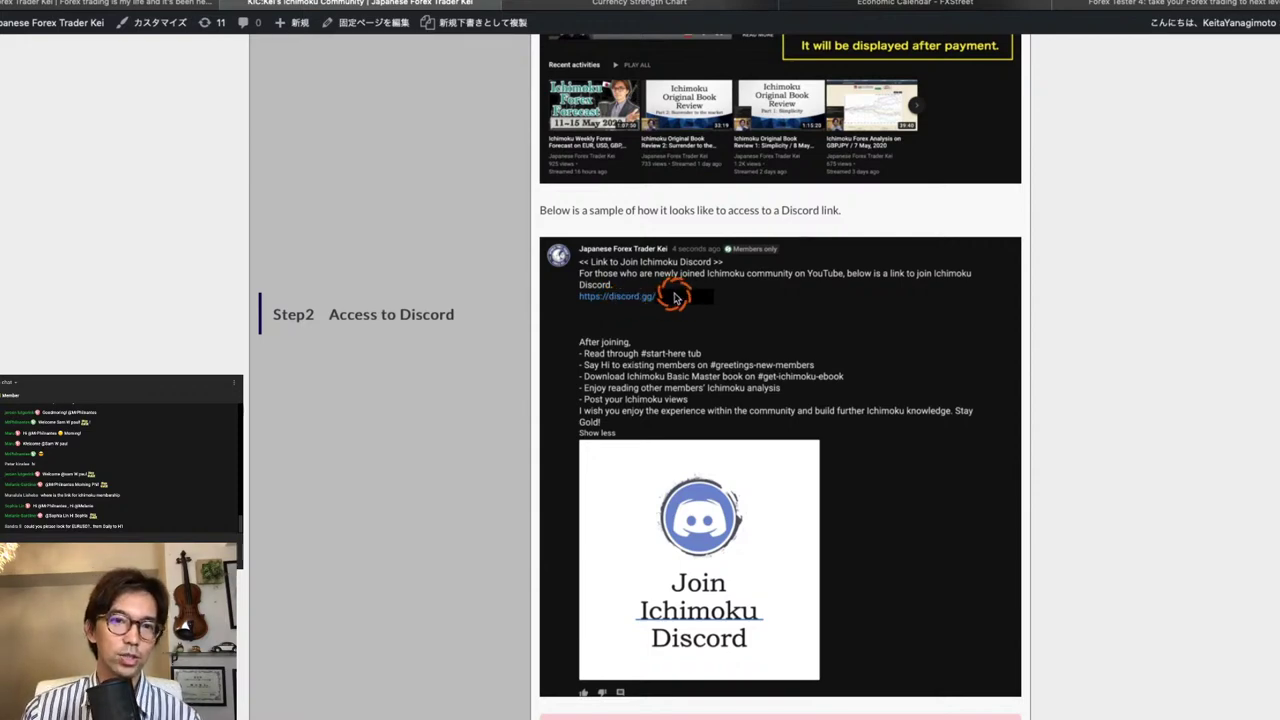
scroll(1046, 397, up, 6)
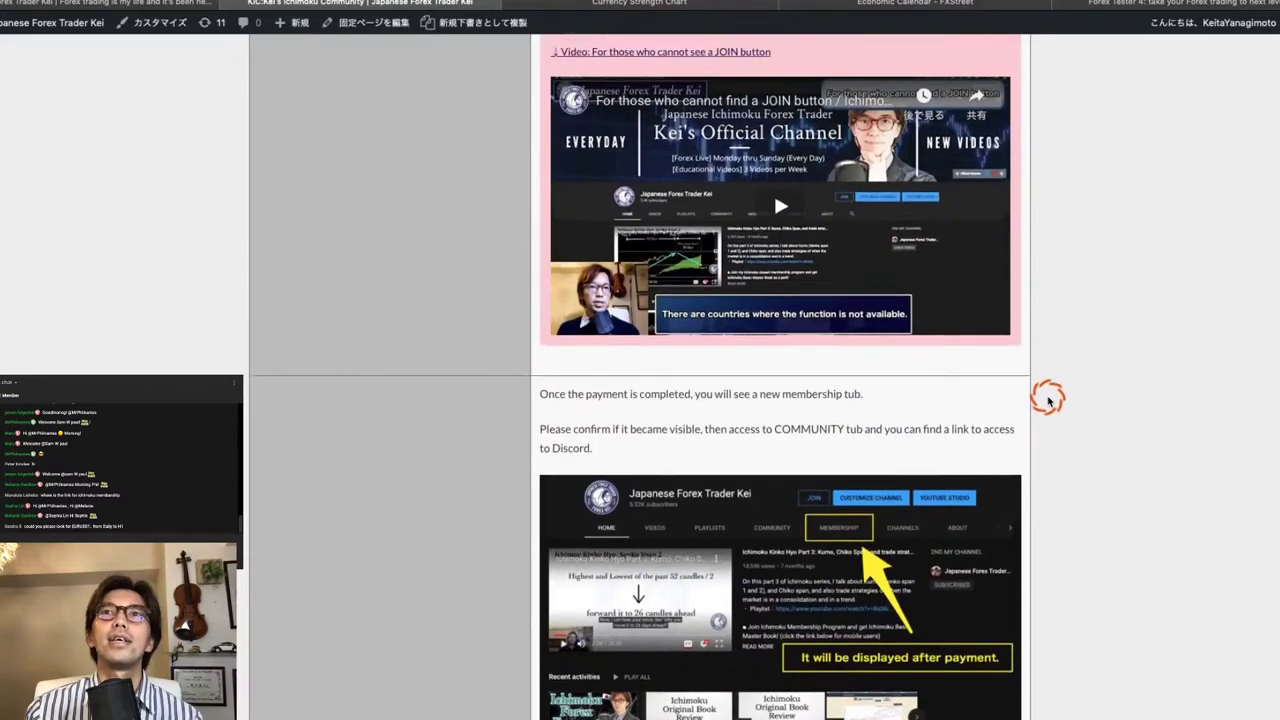
scroll(1048, 398, up, 20)
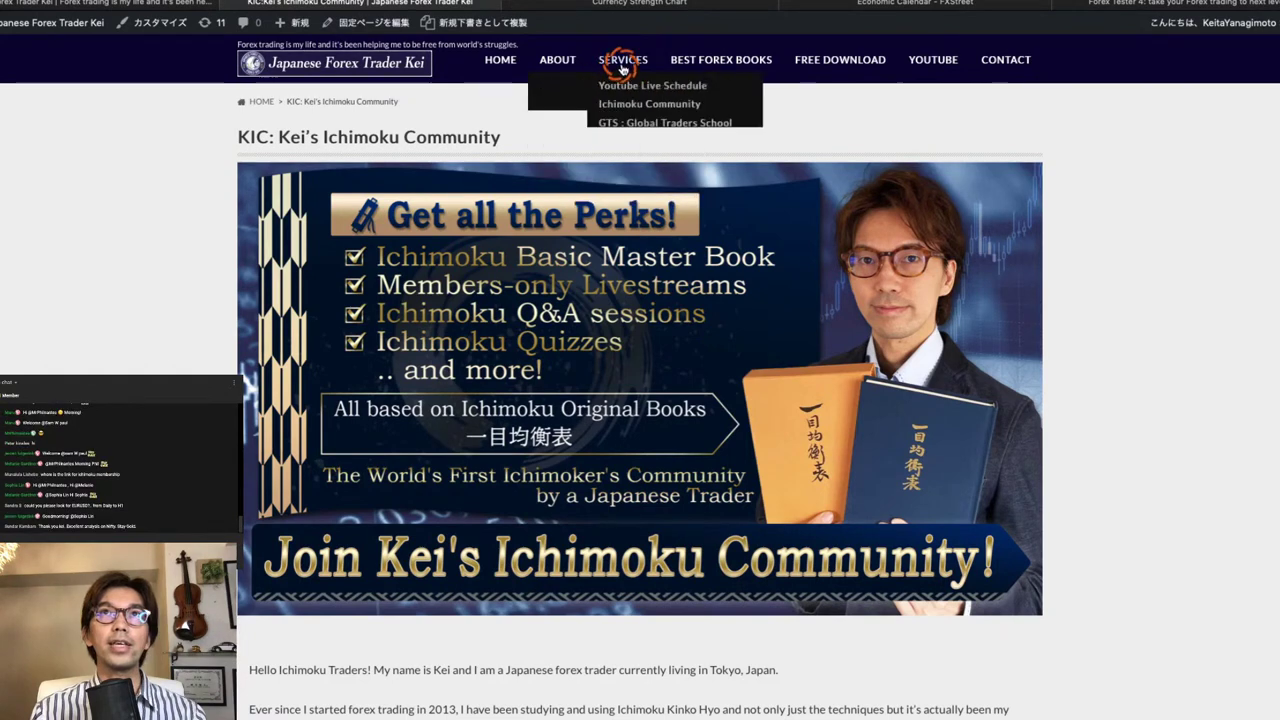
View the August 2020 post under SERVICES > YouTube Live Schedule, then return to the KIC tab
click(633, 86)
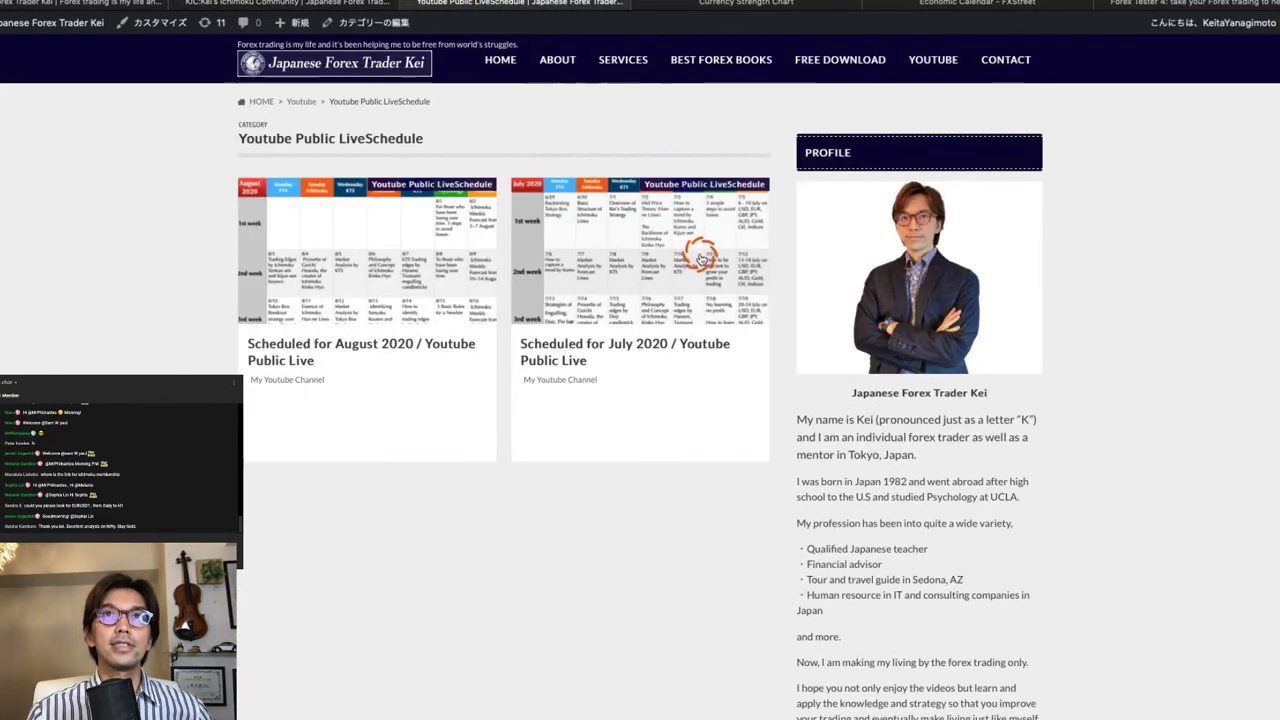
click(385, 267)
scroll(590, 456, up, 5)
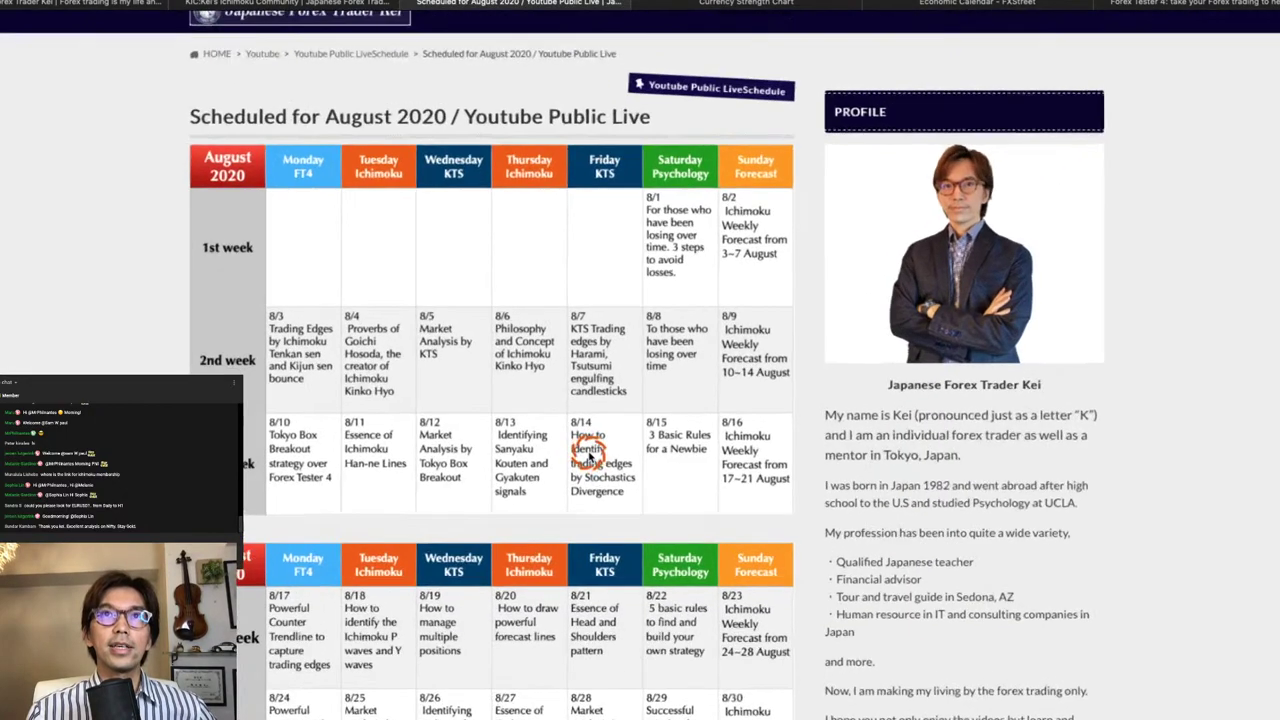
scroll(682, 506, up, 3)
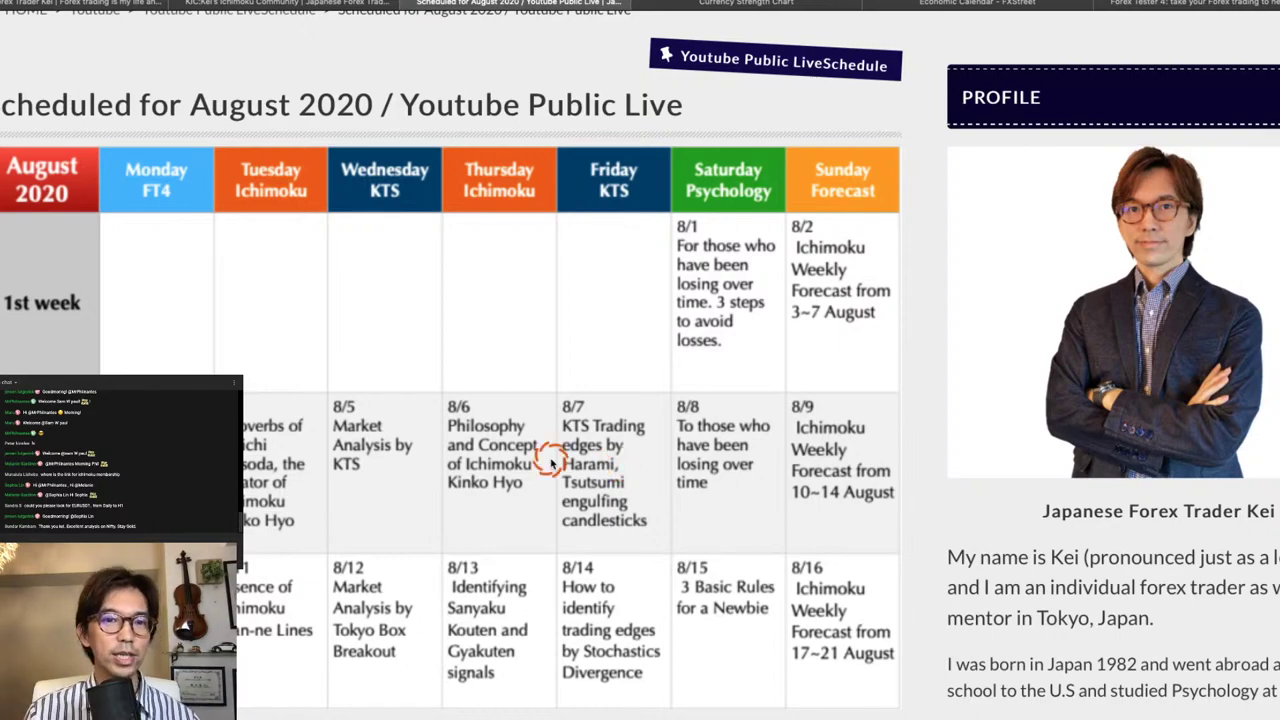
ctrl+scroll(550, 462, down, 5)
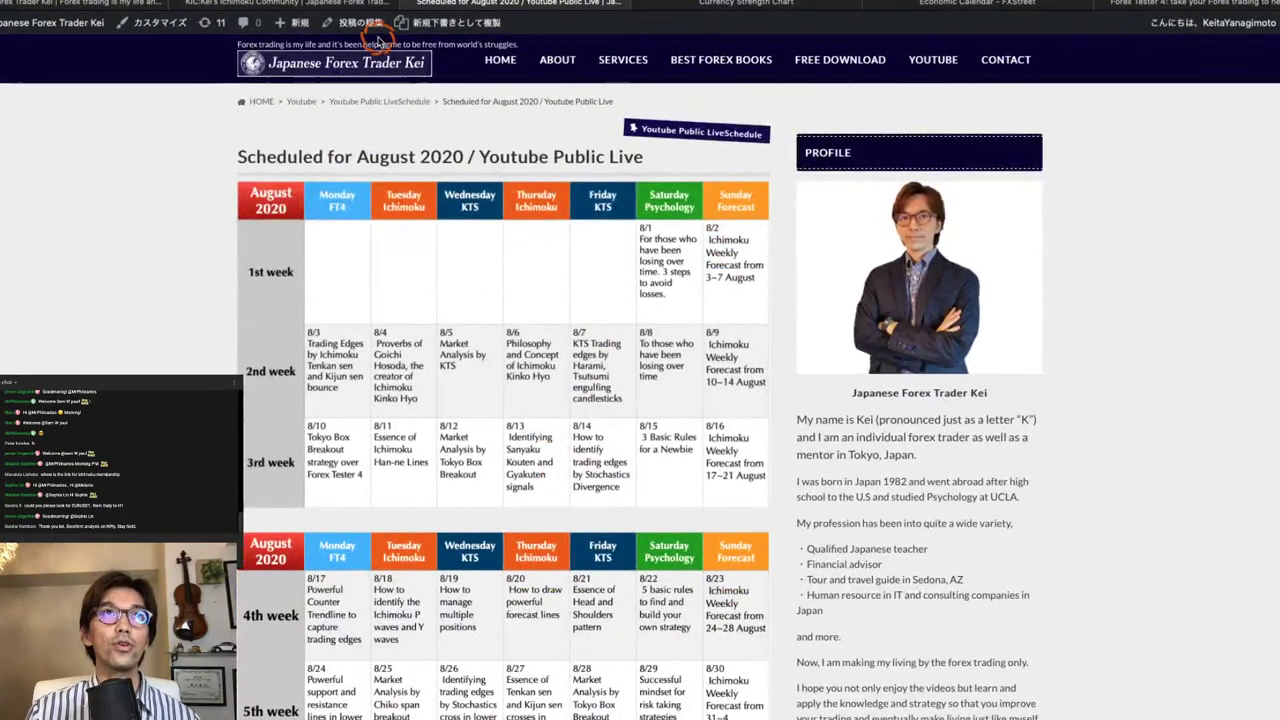
click(314, 10)
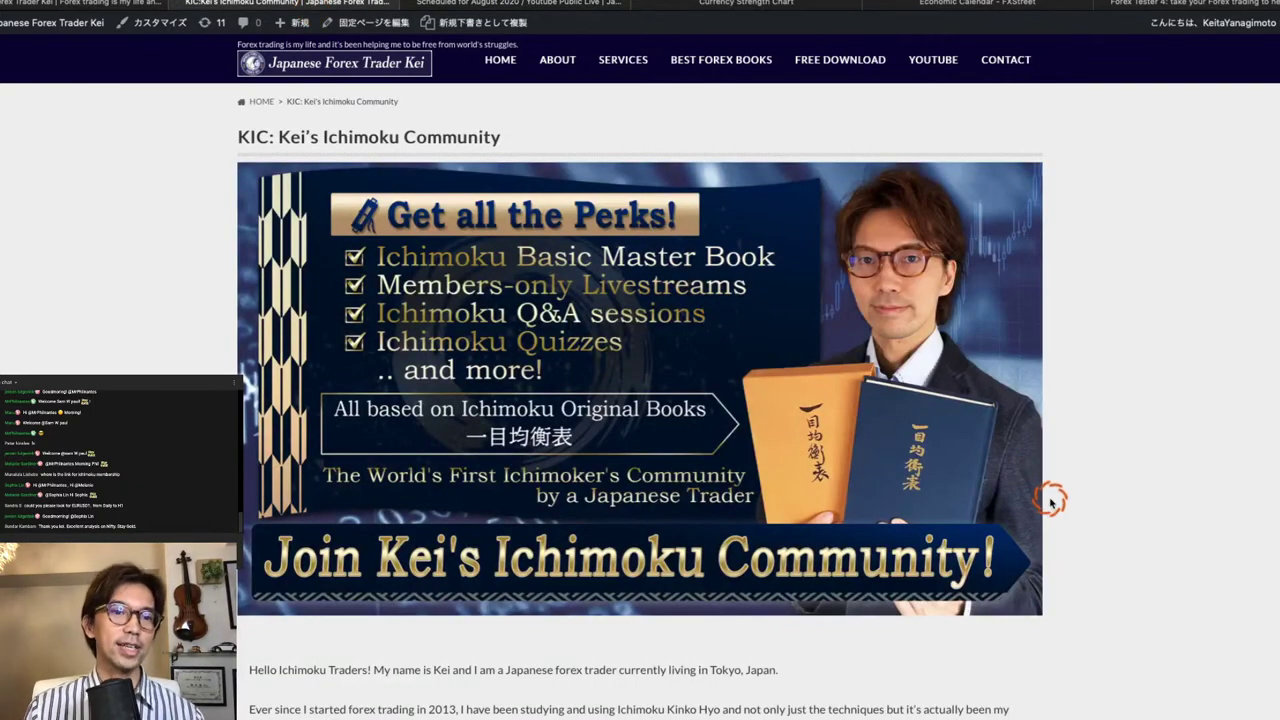